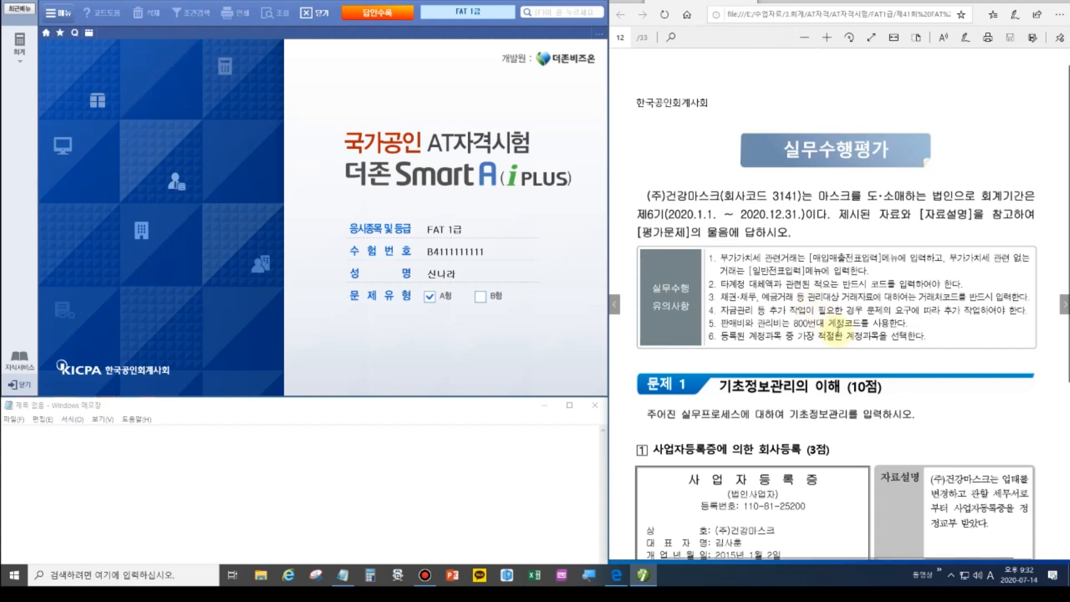
Scroll the exam paper to 문제 1 and open the 회계 전체메뉴.
scroll(837, 334, "down", 4)
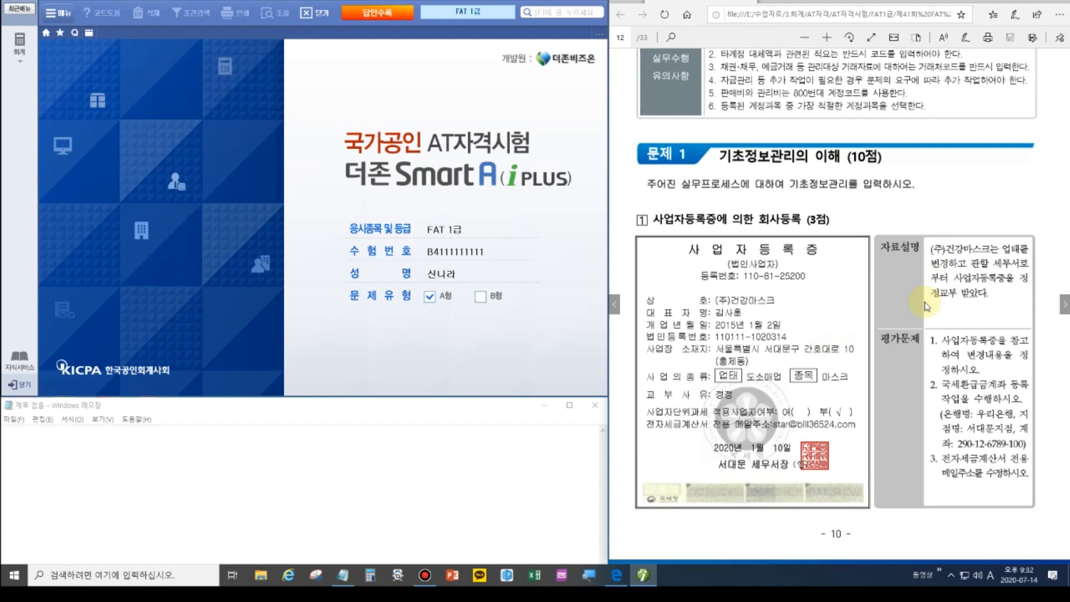
left_click(19, 45)
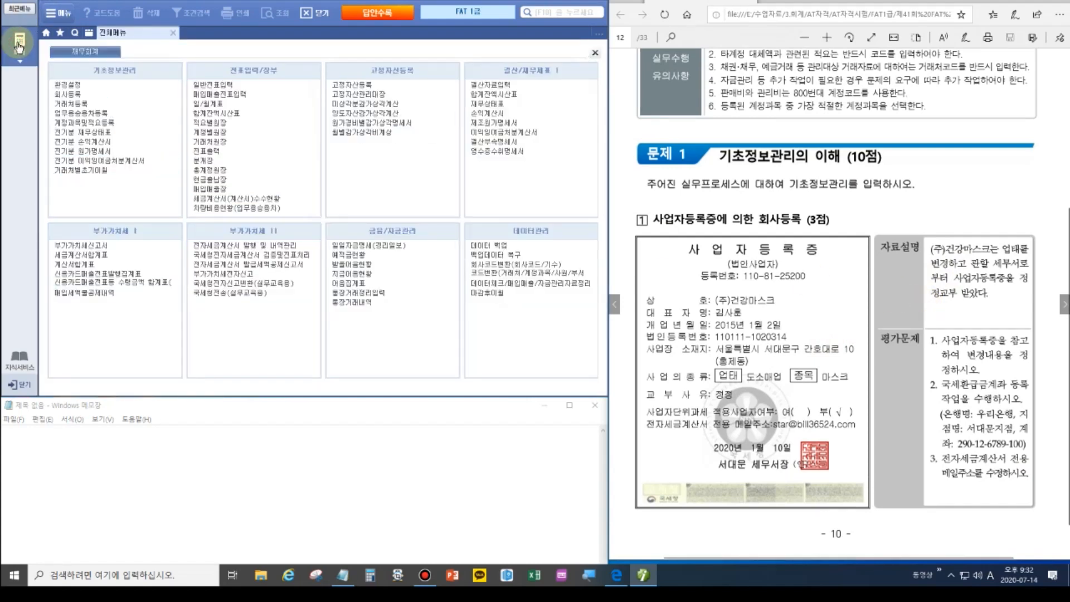
In 회사등록, change the company's 업태 from 도매업 to 도소매업.
left_click(66, 96)
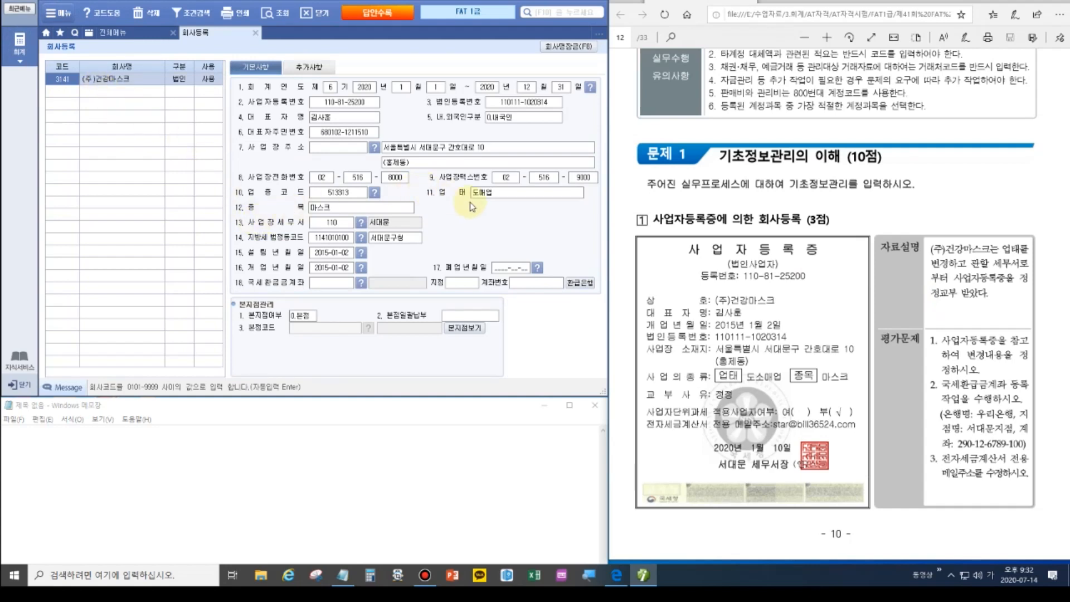
left_click(494, 194)
type("도매")
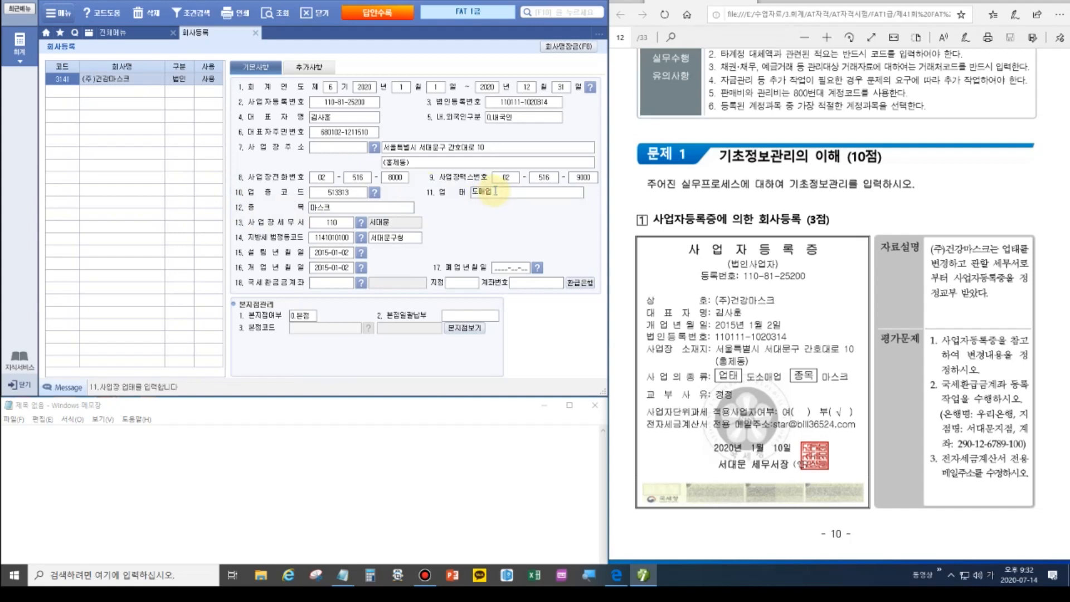
key("BackSpace")
type("소매업")
key("Return")
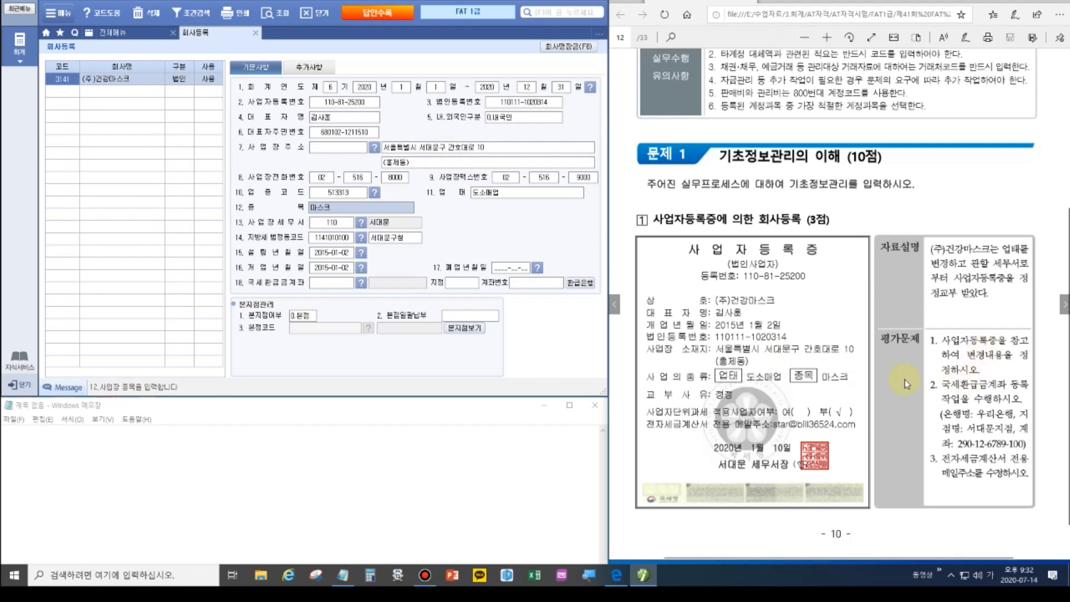
Set the 국세환급금계좌 to 020 우리은행, branch 서대문, with the exam's account number.
left_click(343, 285)
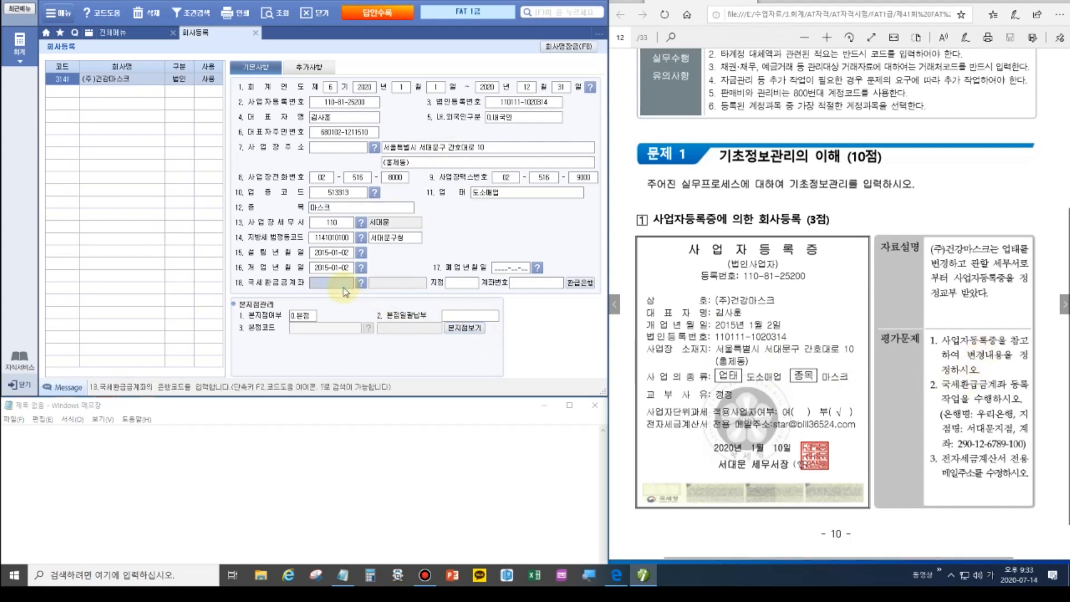
left_click(361, 283)
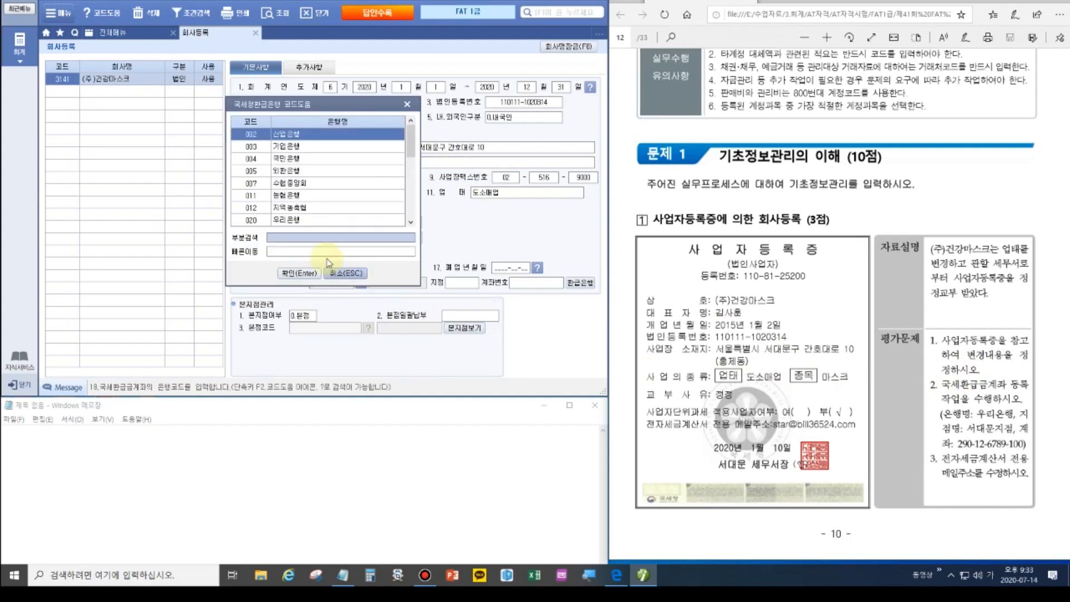
double_click(288, 222)
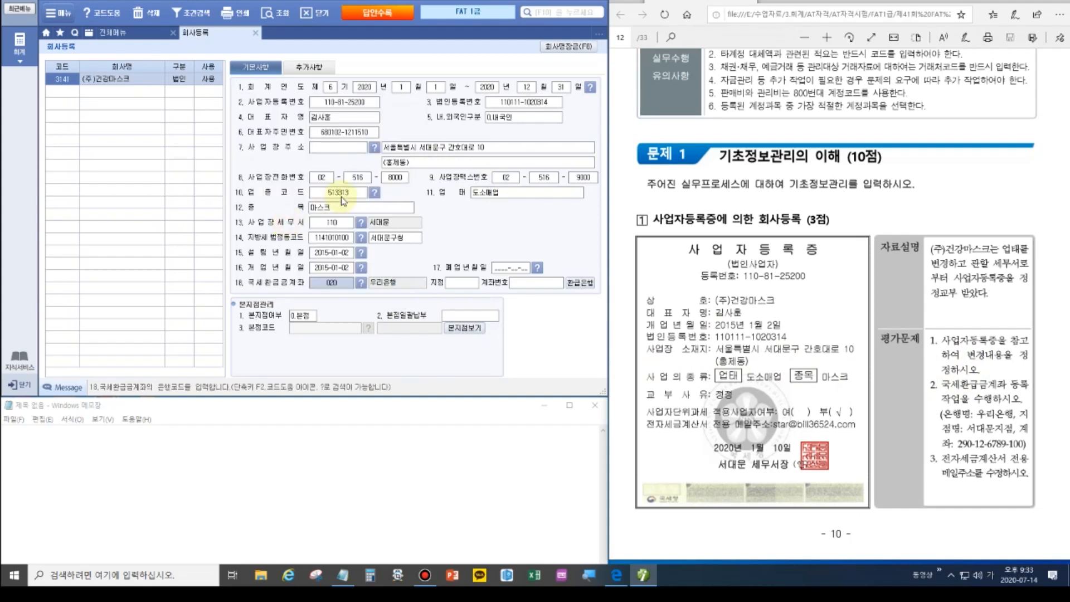
left_click(467, 281)
type("서대문")
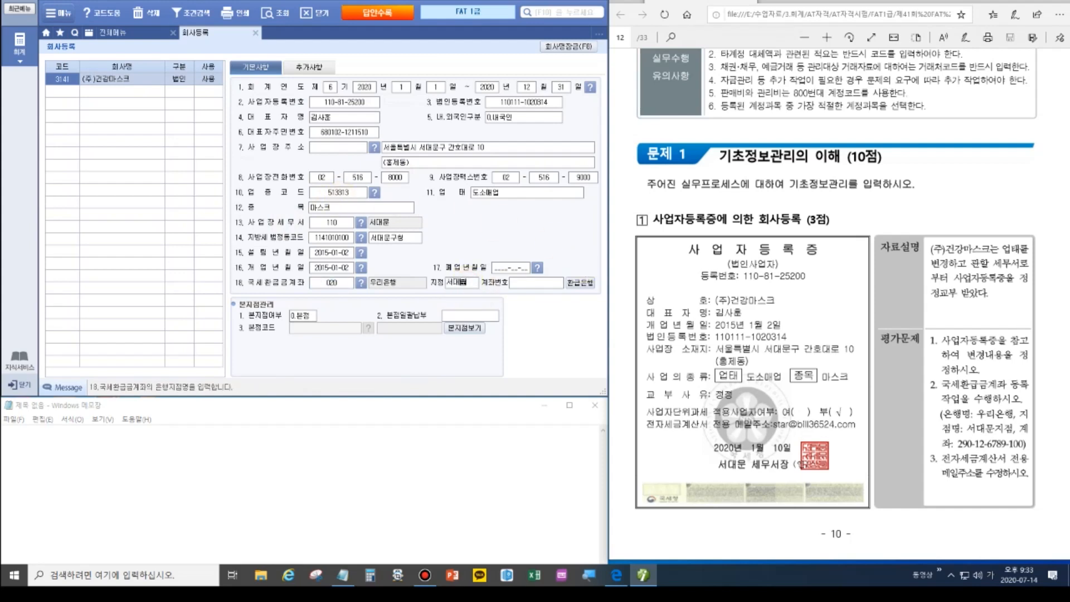
key("Return")
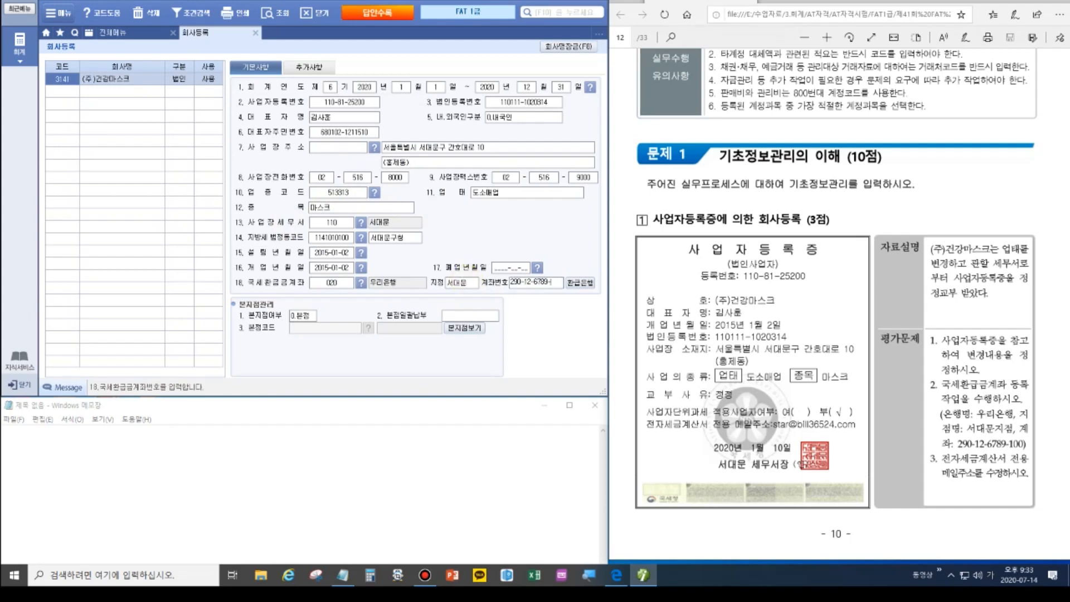
key("Return")
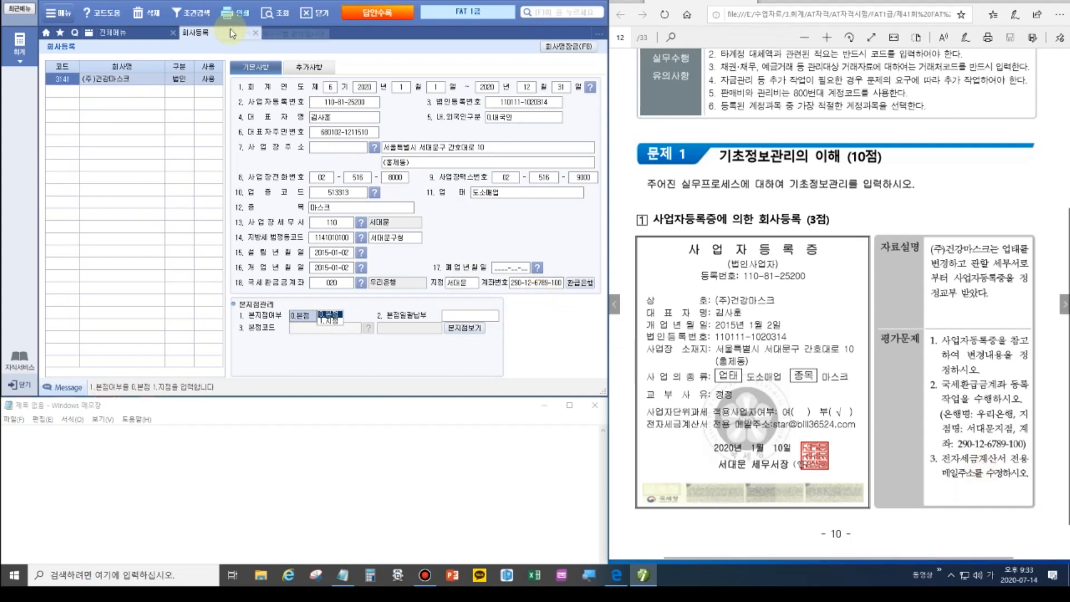
In 추가사항, replace the 담당자 E-Mail with the certificate's e-invoice address.
left_click(308, 67)
left_click(340, 143)
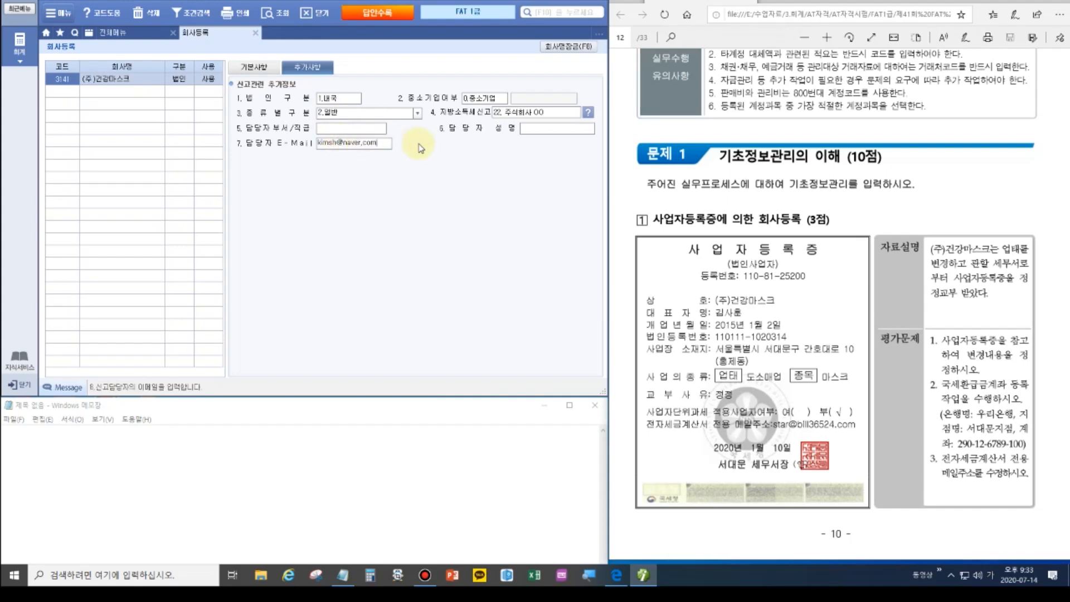
left_click_drag(390, 144, 295, 143)
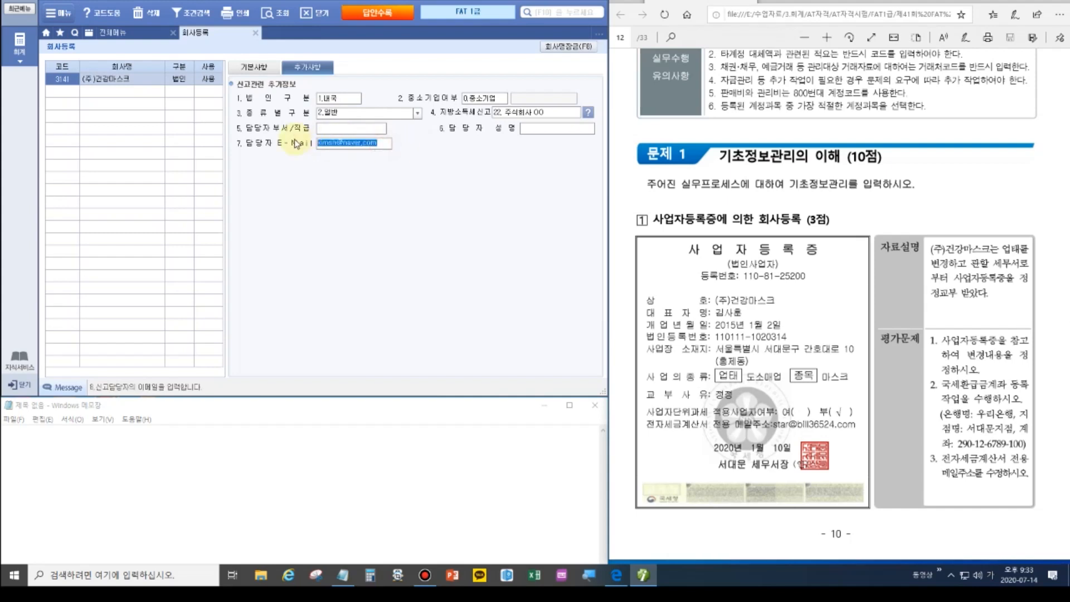
type("ㄴ")
key("BackSpace")
key("Hangul")
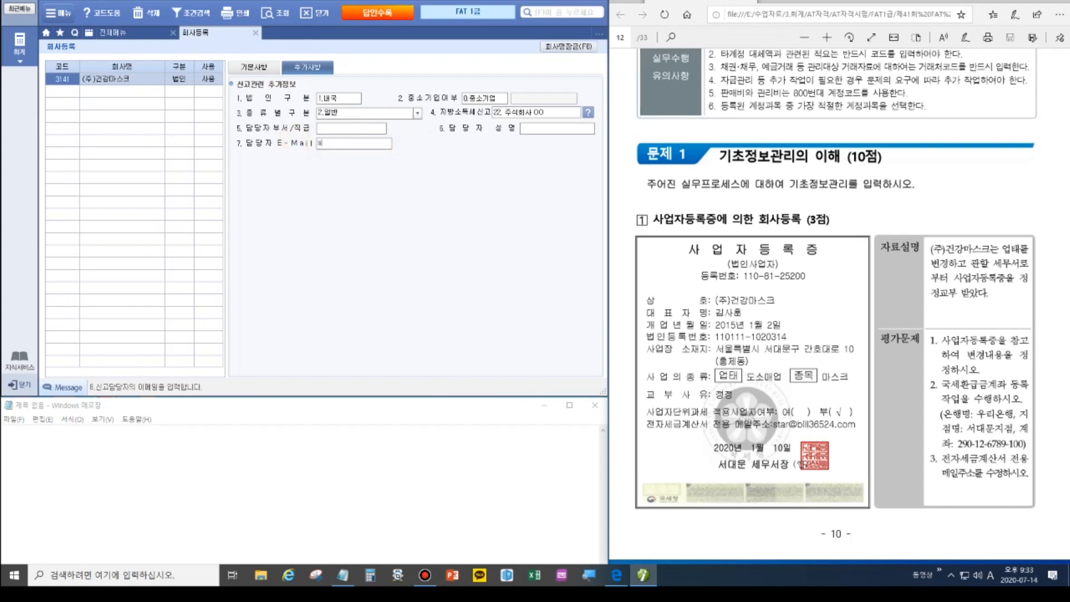
key("Return")
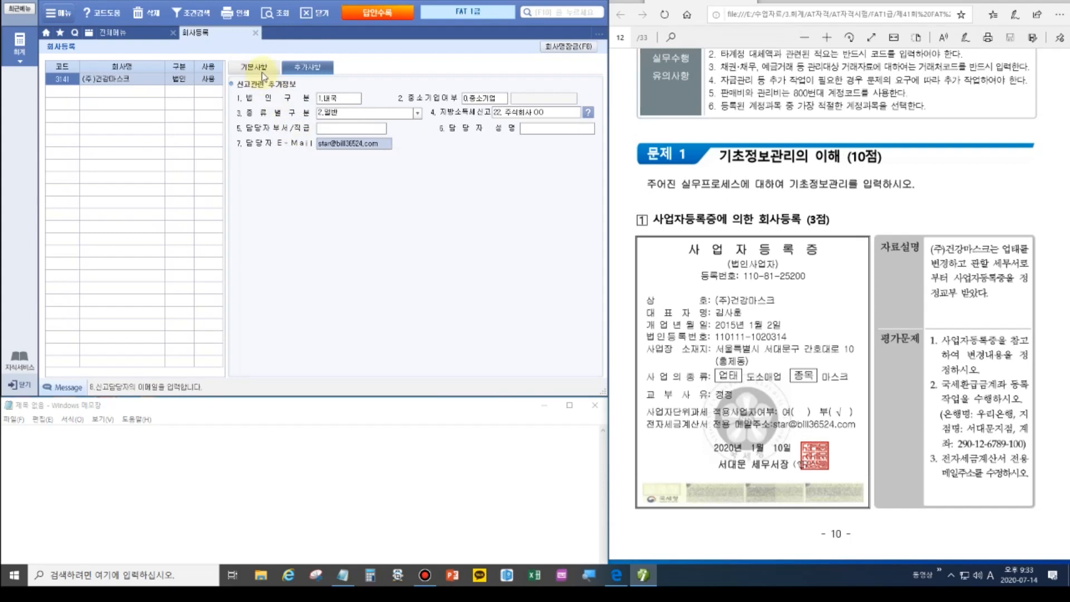
left_click(257, 67)
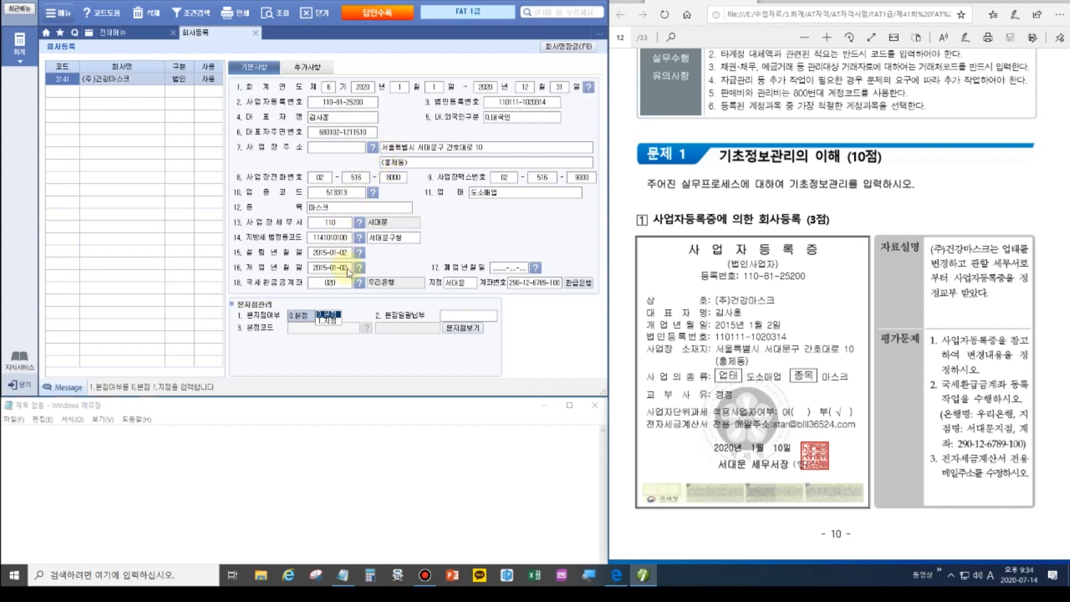
Mark the on-screen asset totals against the paper's 475,730,000 and 405,730,000 figures.
scroll(877, 258, "down", 6)
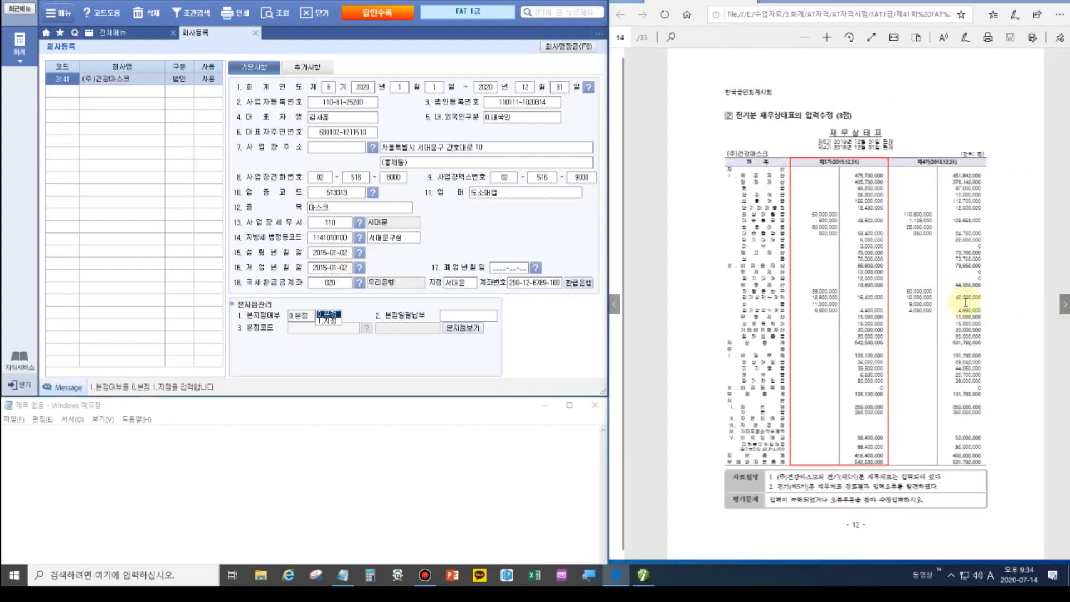
scroll(863, 255, "up", 2)
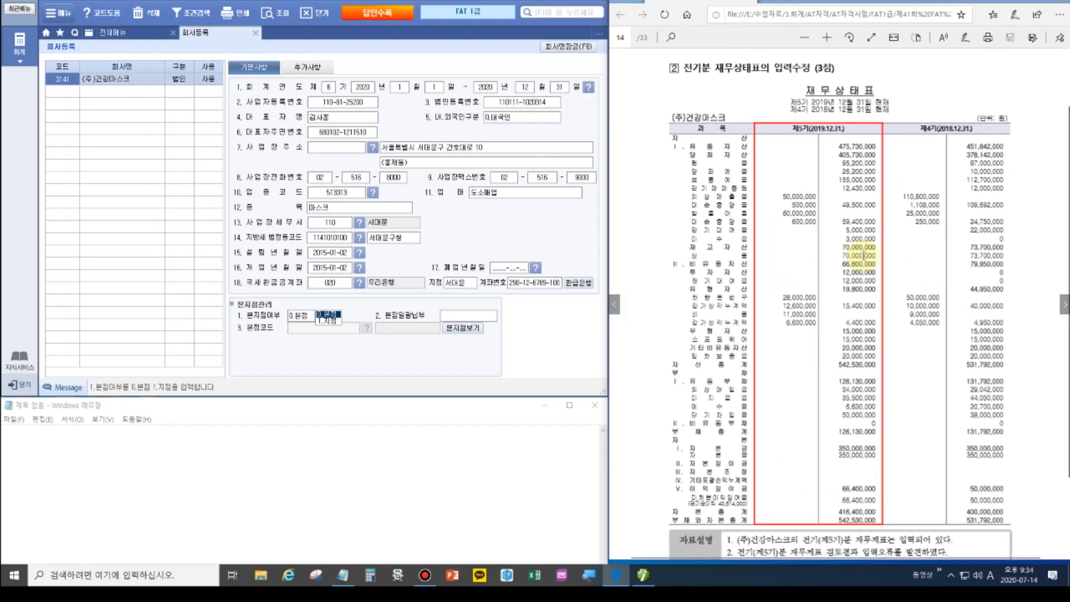
scroll(862, 255, "up", 2)
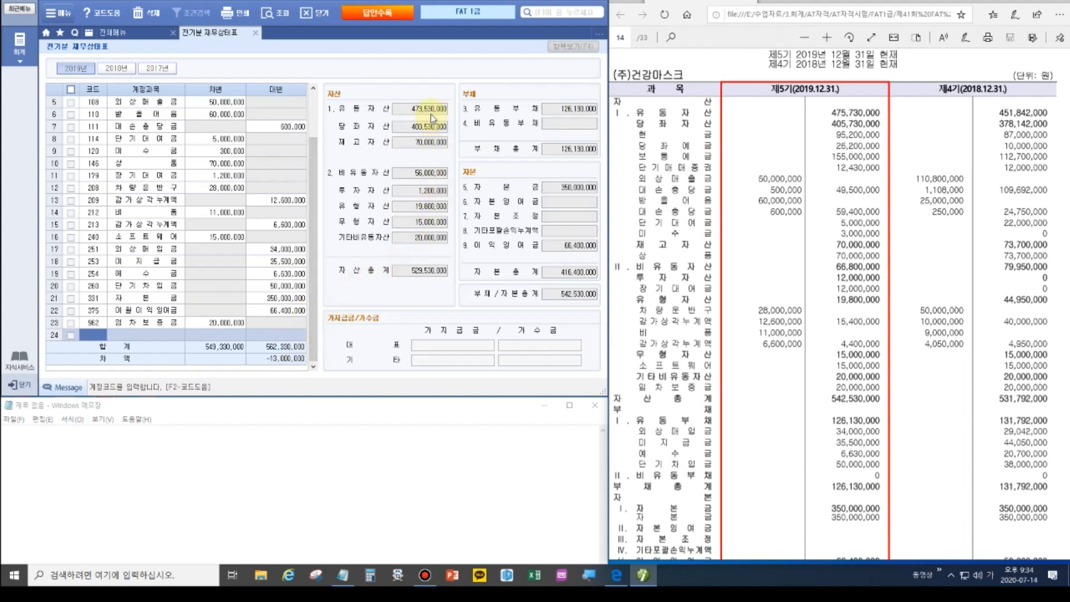
key("ctrl+alt+d")
left_click(1060, 86)
mouse_move(333, 99)
left_mouse_down()
mouse_move(373, 116)
mouse_move(460, 117)
left_mouse_up()
left_click_drag(817, 103, 884, 119)
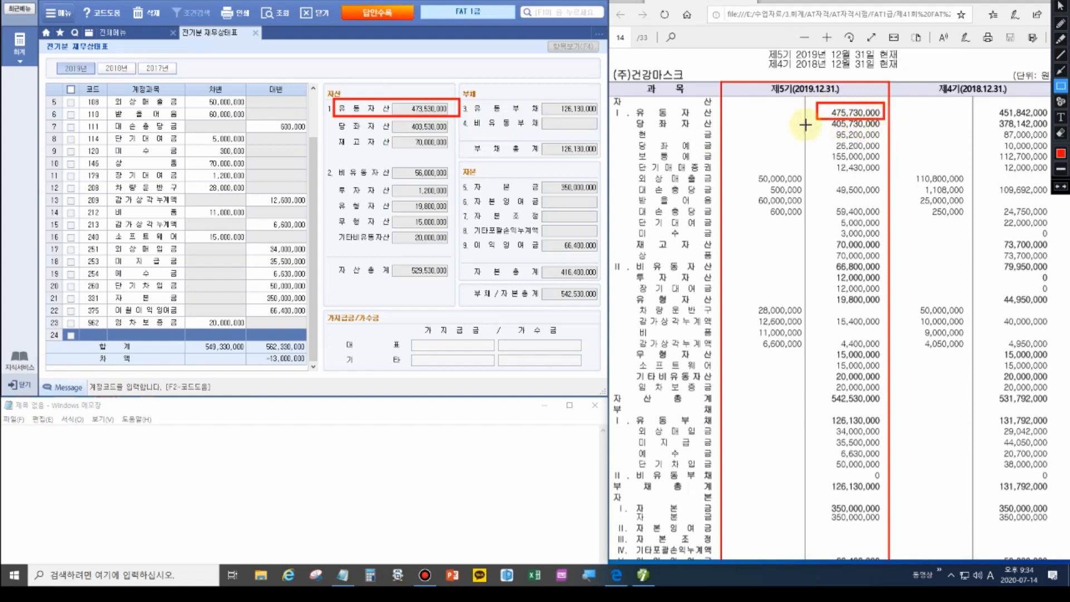
left_click_drag(816, 118, 887, 129)
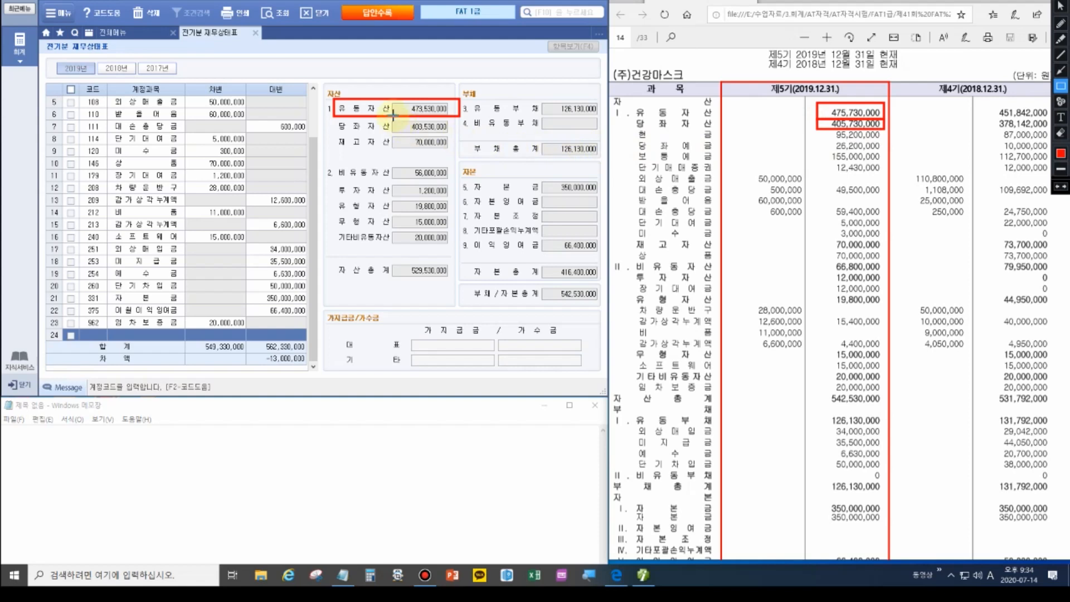
left_click_drag(333, 116, 462, 134)
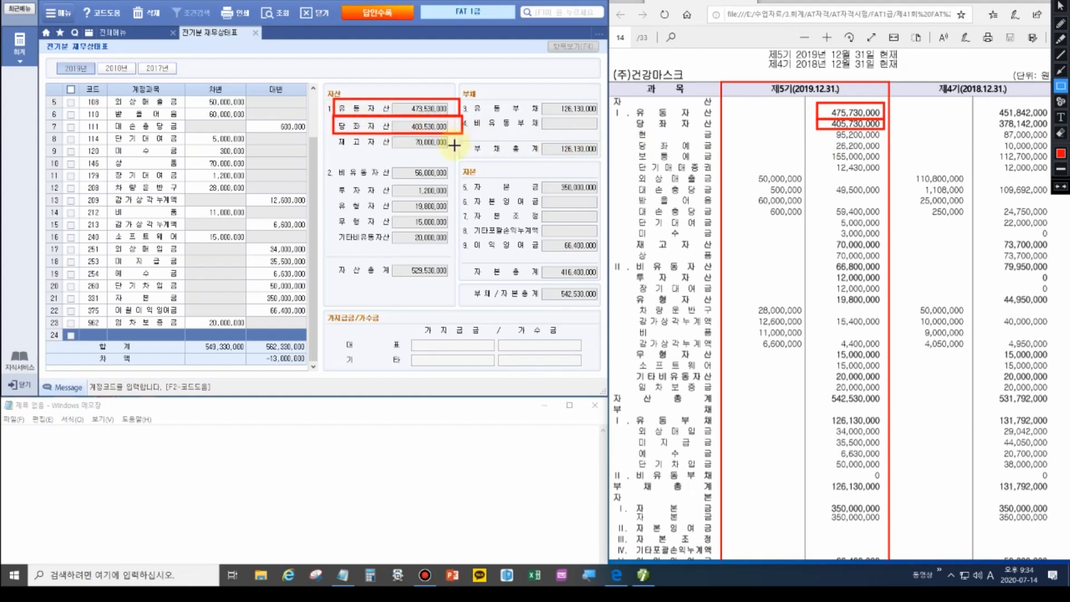
Filter the balance sheet to only the 당좌자산 accounts (403,530,000).
key("Escape")
left_click(428, 133)
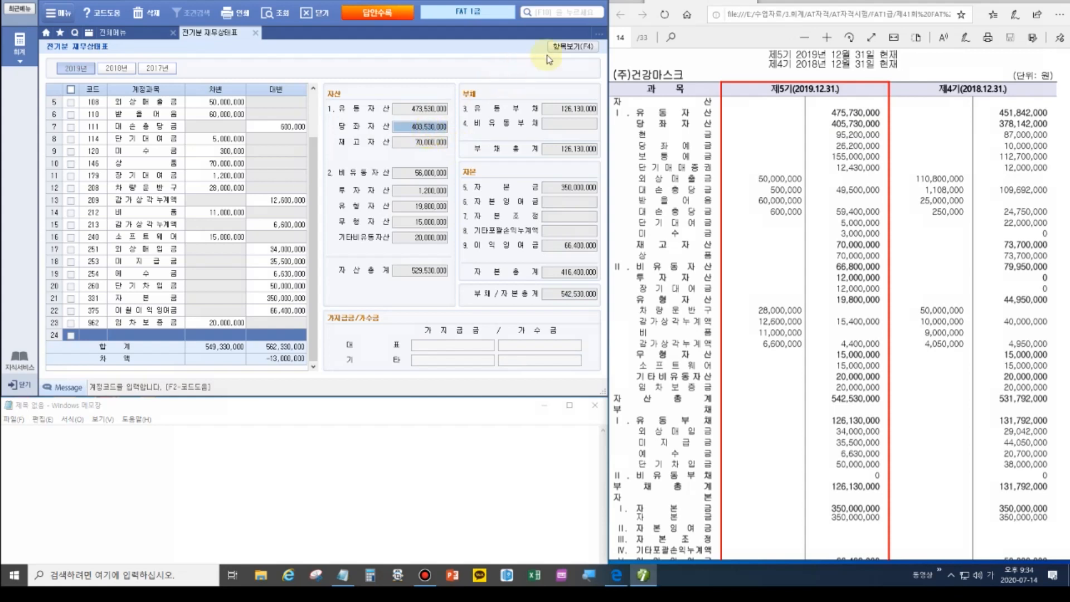
left_click(563, 45)
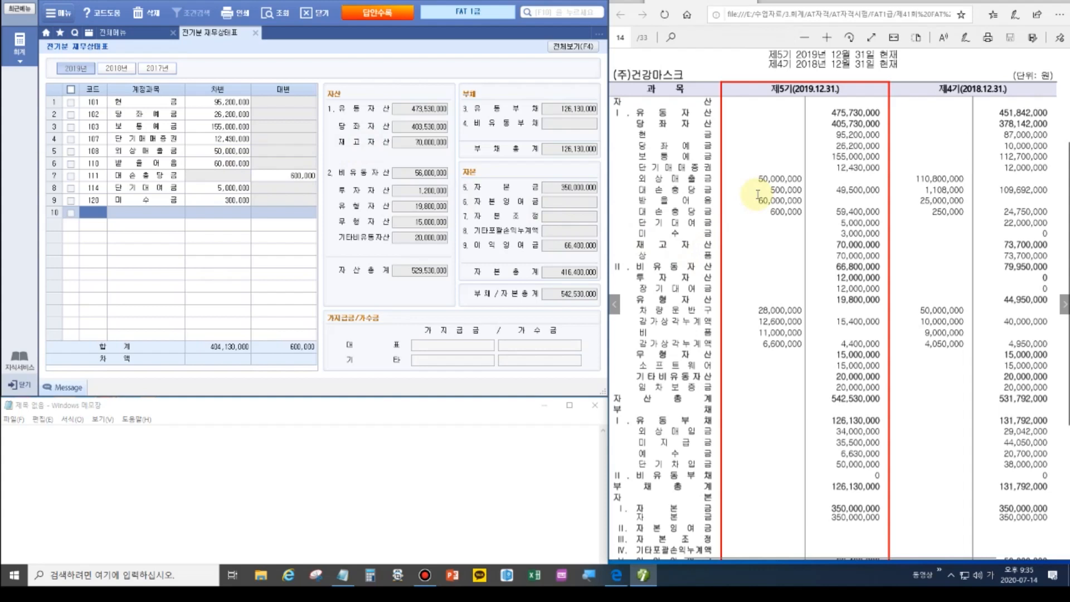
Add a 109 대손충당금 row with a 500,000 credit under 외상매출금.
mouse_move(1051, 4)
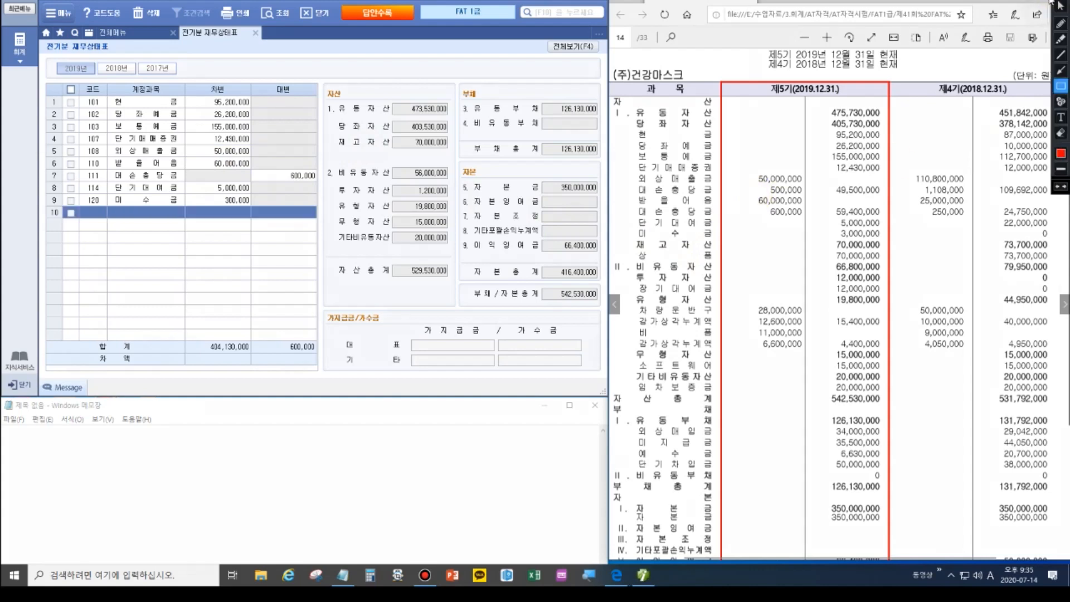
left_click_drag(83, 147, 246, 159)
key("Escape")
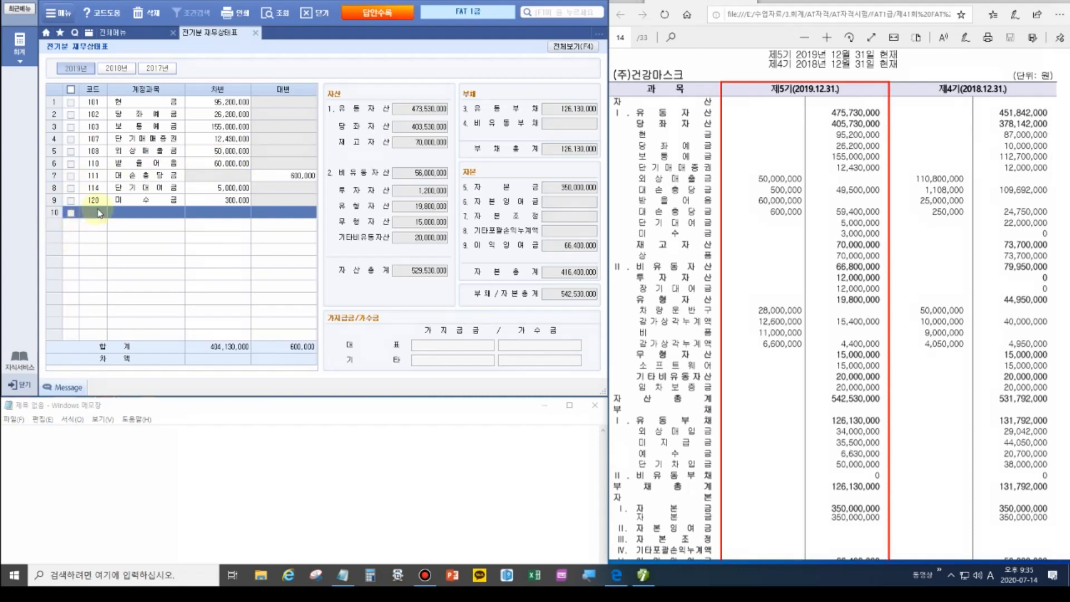
type("109")
key("Return")
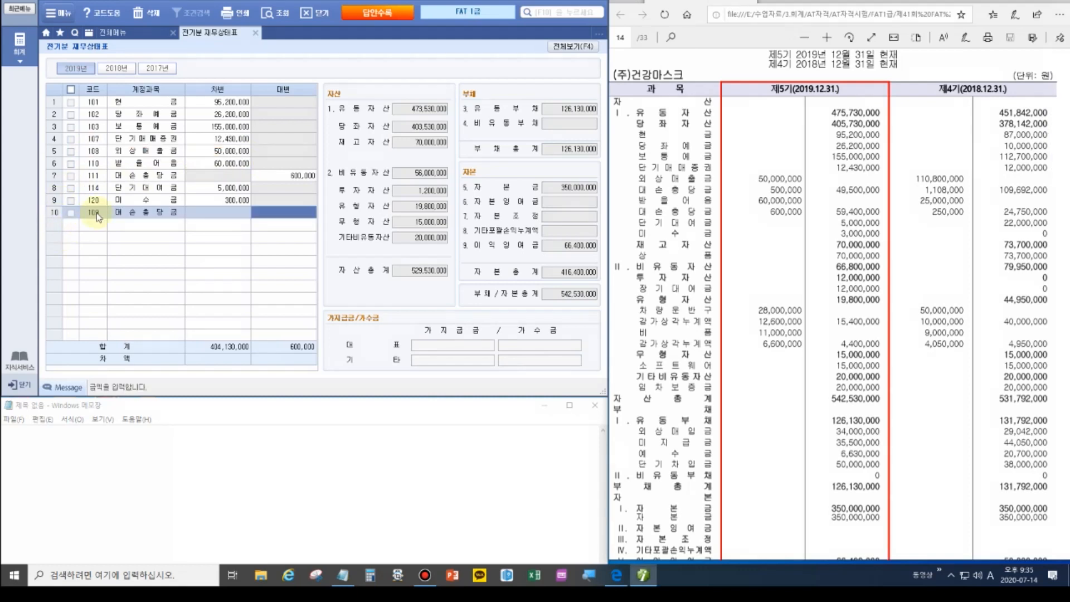
type("5000000")
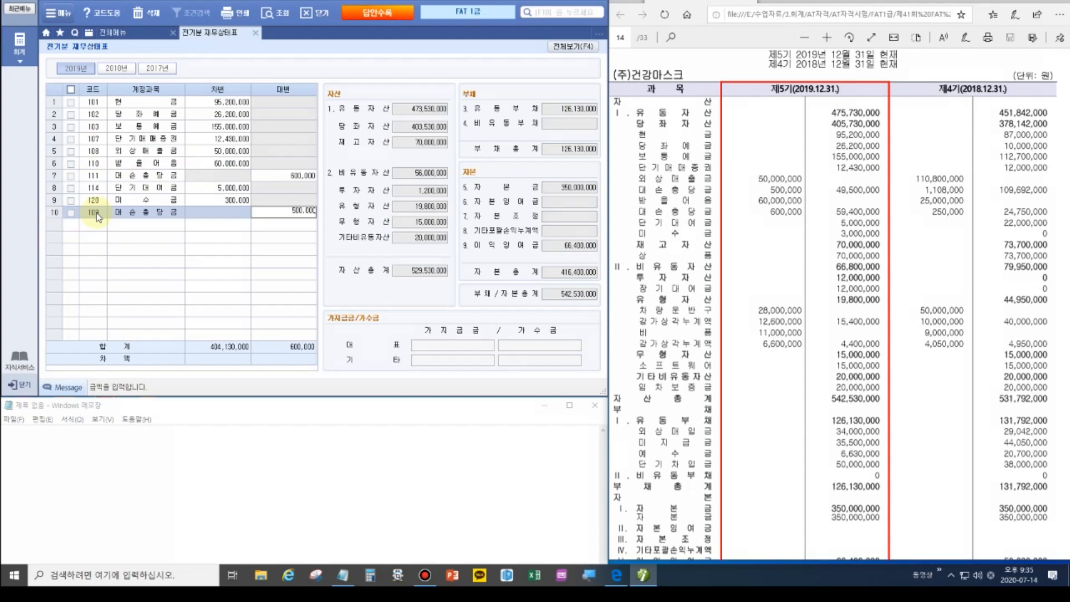
key("Return")
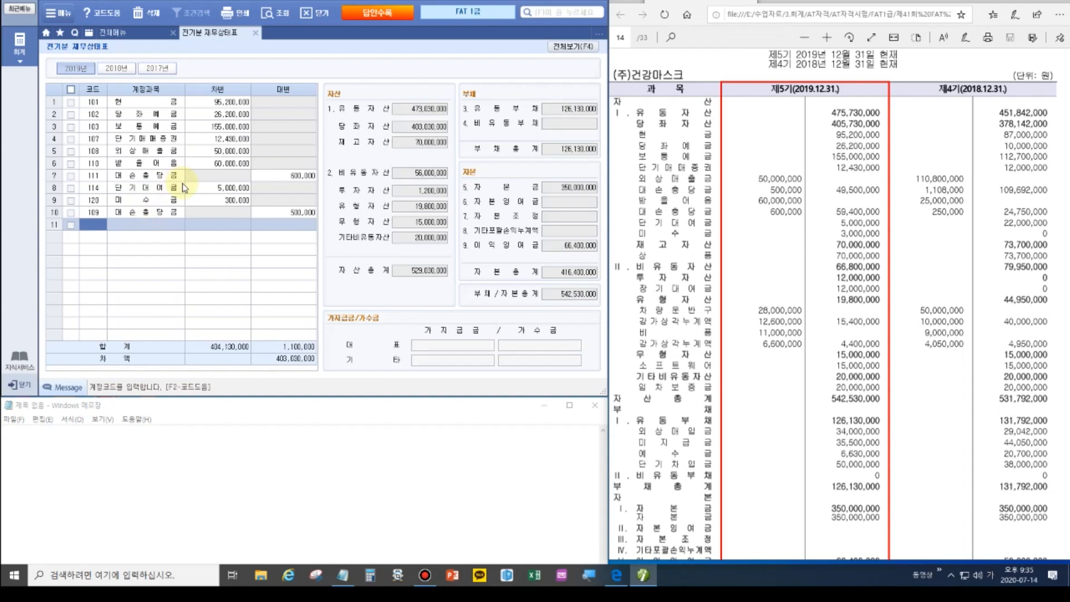
Change the 120 미수금 debit to 3,000,000 and show all account rows.
left_click(204, 201)
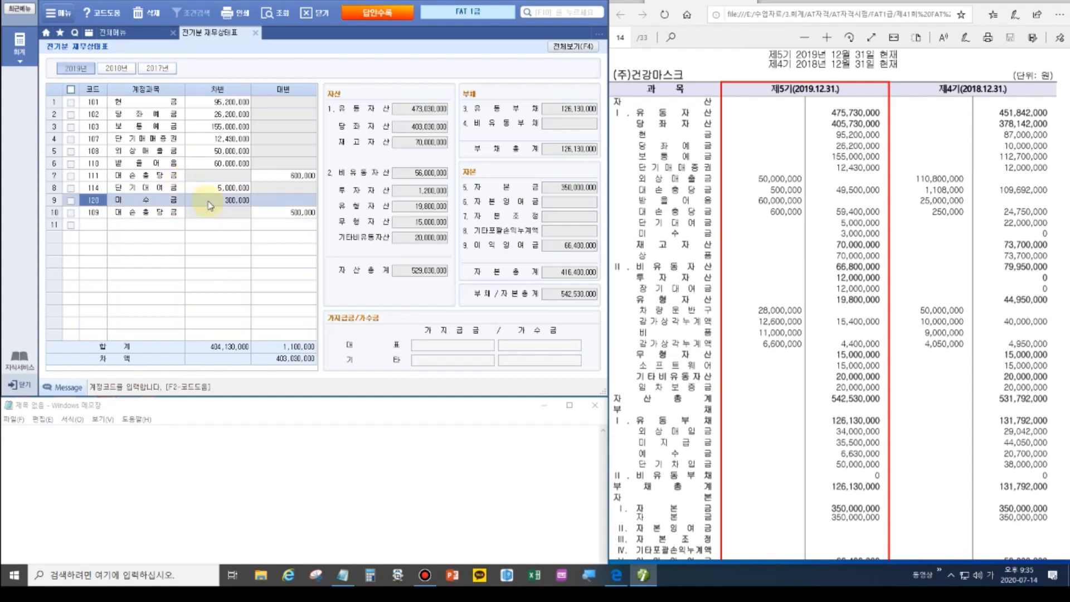
left_click(207, 201)
type("3000000")
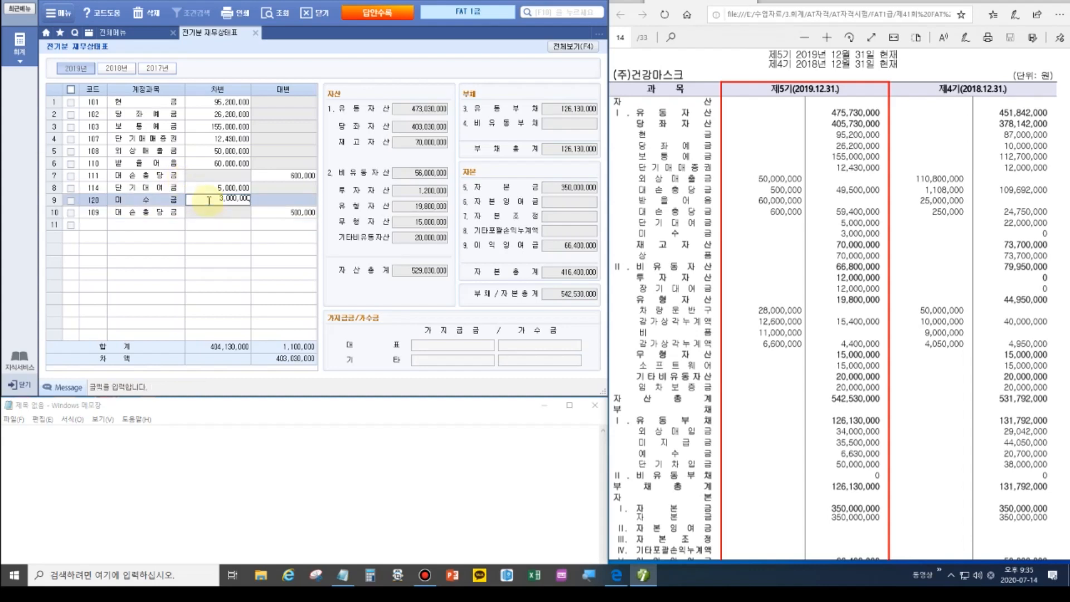
key("Return")
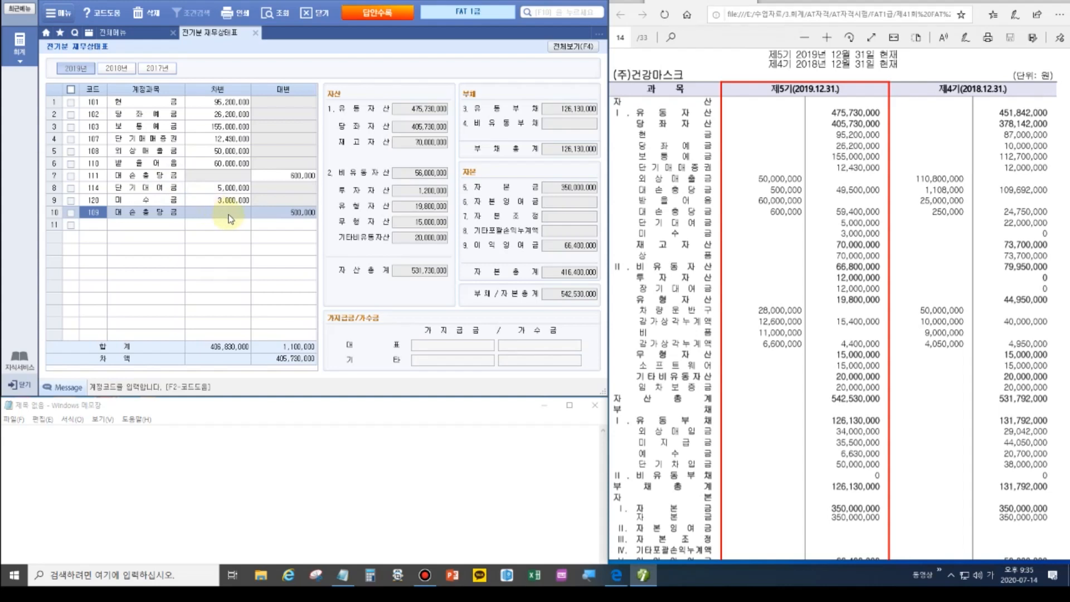
left_click(567, 54)
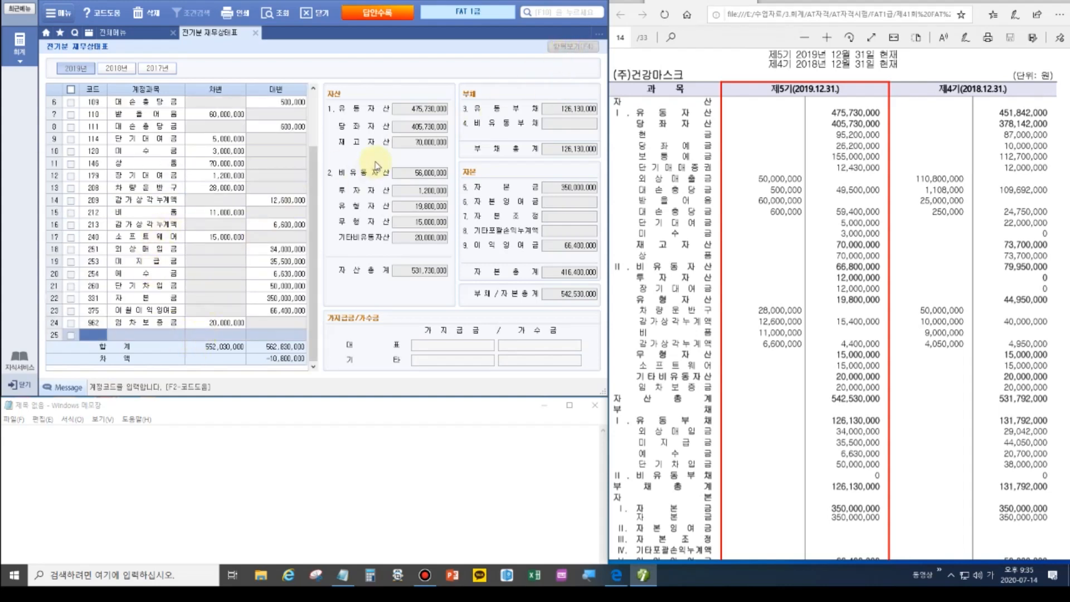
Mark the 투자자산 figure and filter the grid to 투자자산 accounts.
left_click(419, 128)
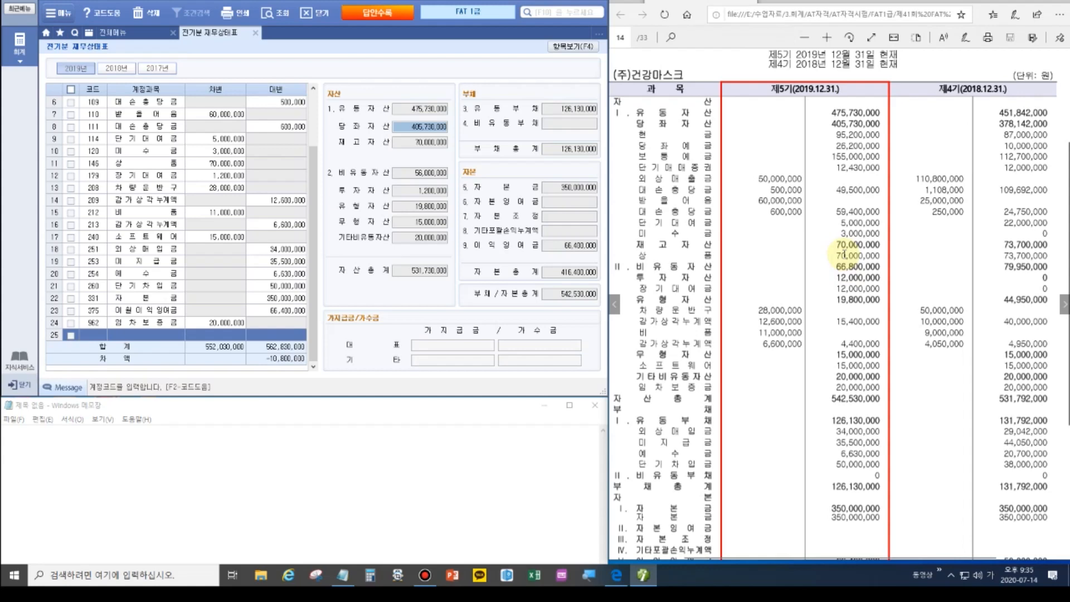
left_click(848, 270)
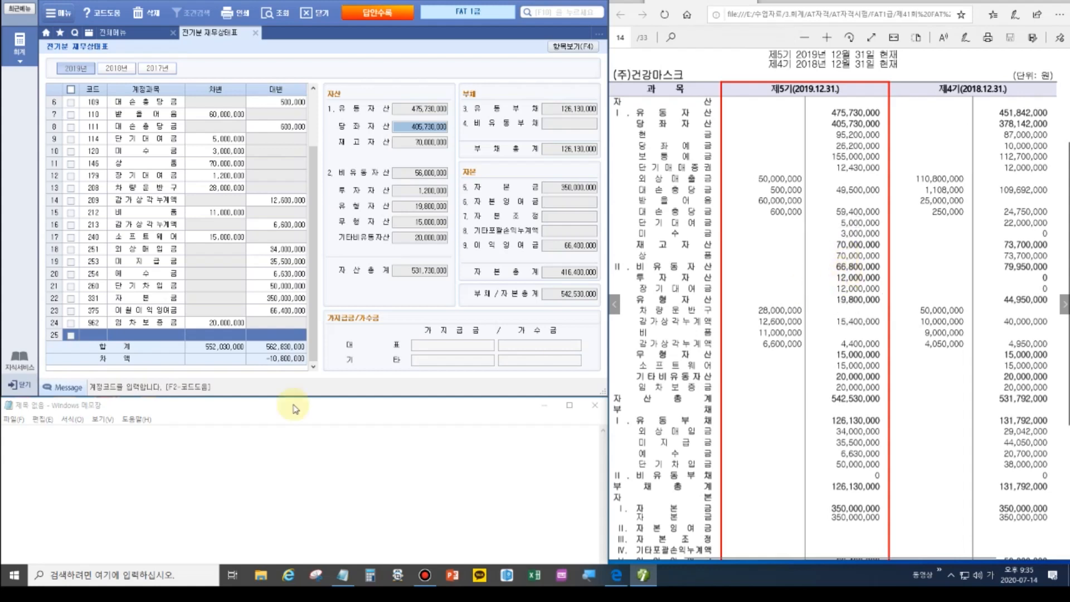
left_click(1052, 1)
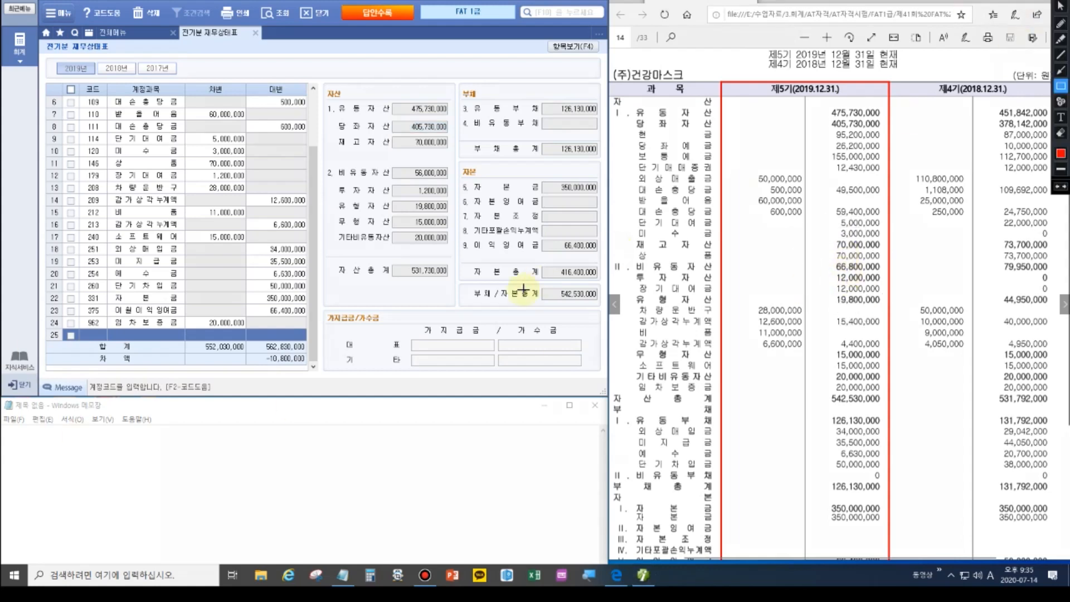
mouse_move(327, 162)
left_mouse_down()
mouse_move(461, 192)
mouse_move(453, 180)
left_mouse_up()
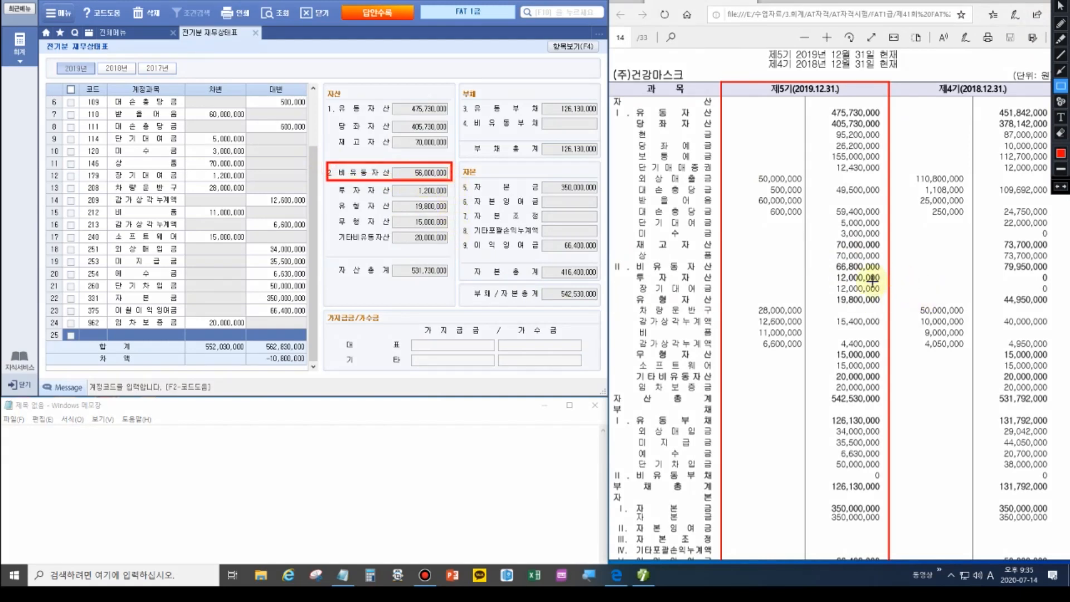
key("Escape")
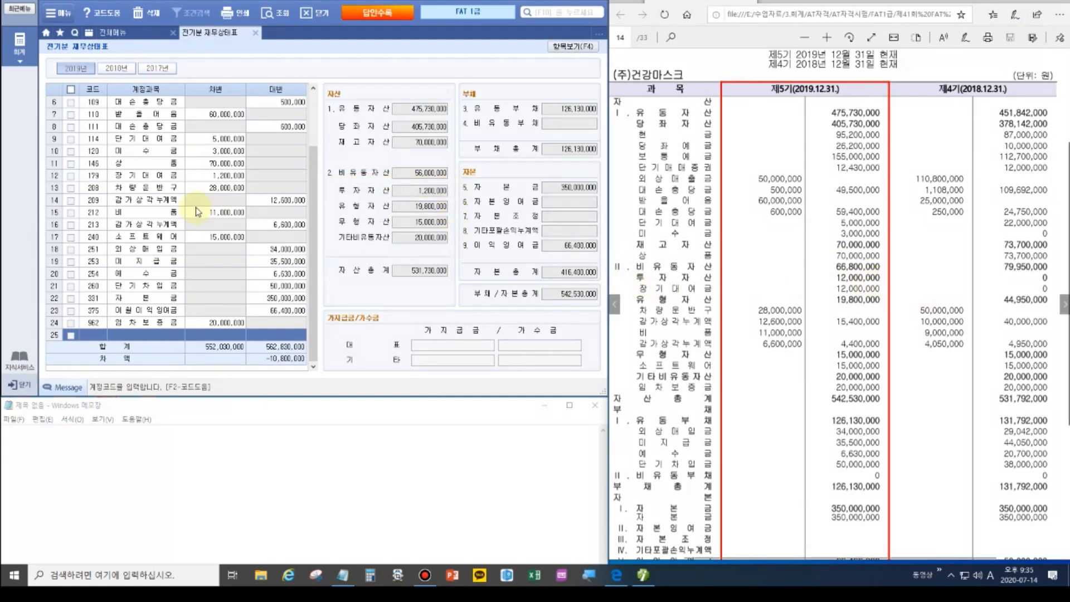
left_click(415, 190)
left_click(573, 46)
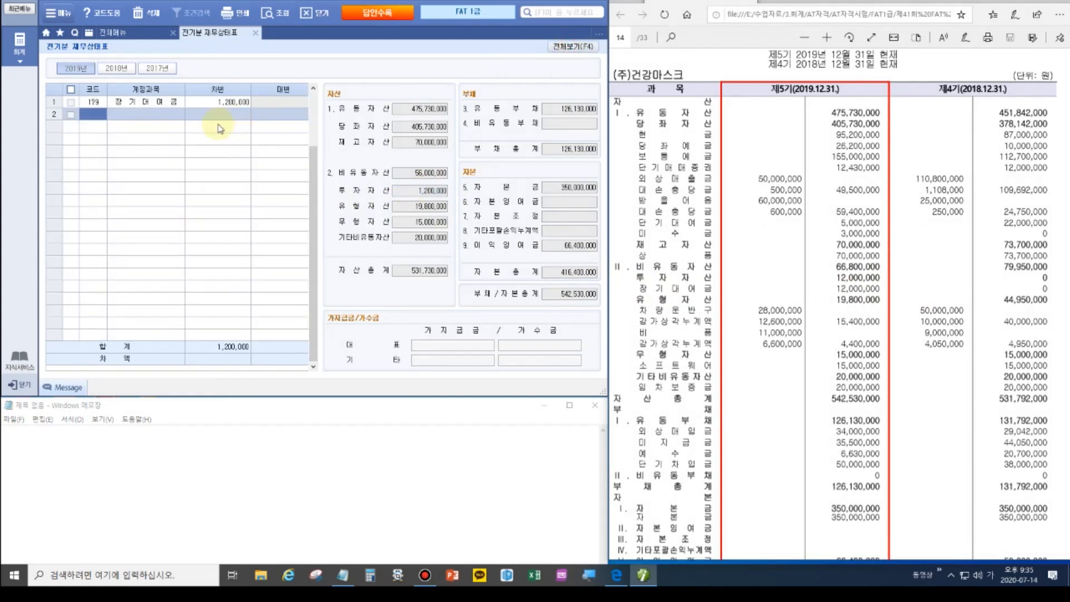
Set the 179 장기대여금 debit to 12,000,000 and show all rows again.
left_click(215, 103)
type("12++")
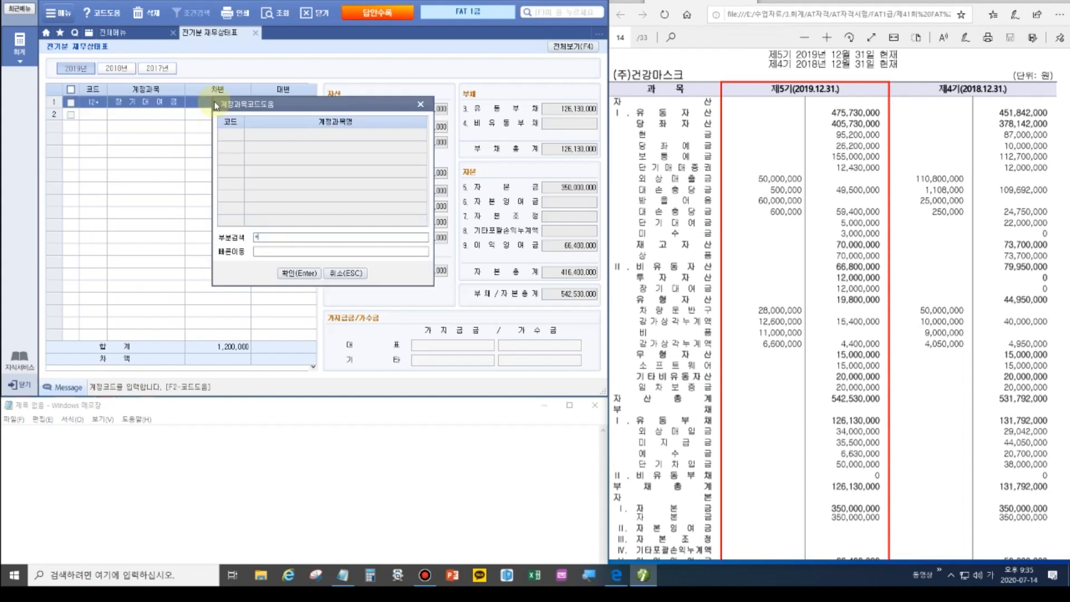
left_click(420, 104)
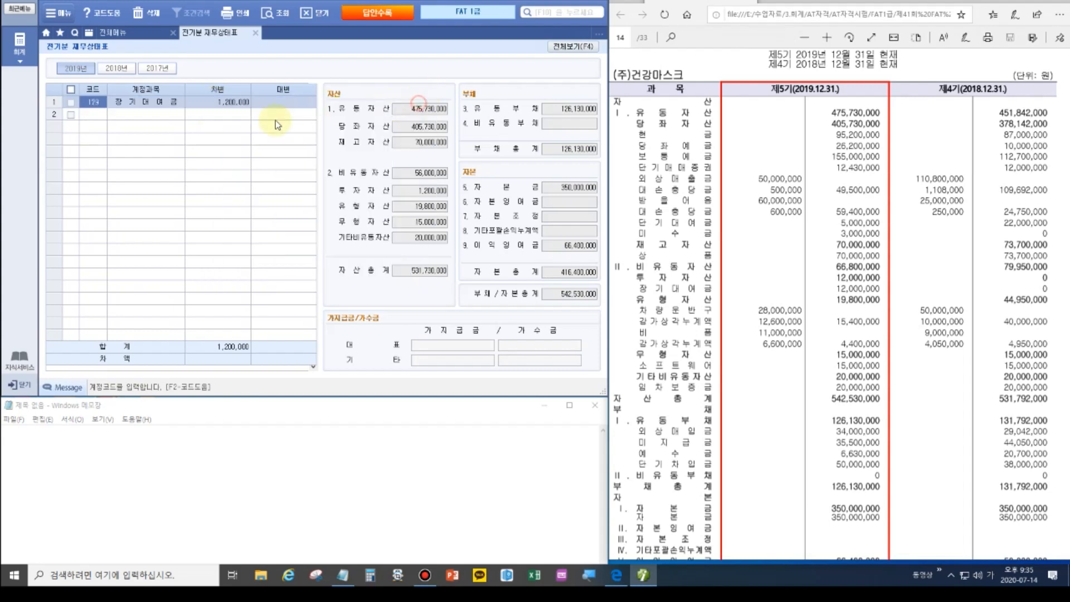
left_click(228, 102)
type("12000000")
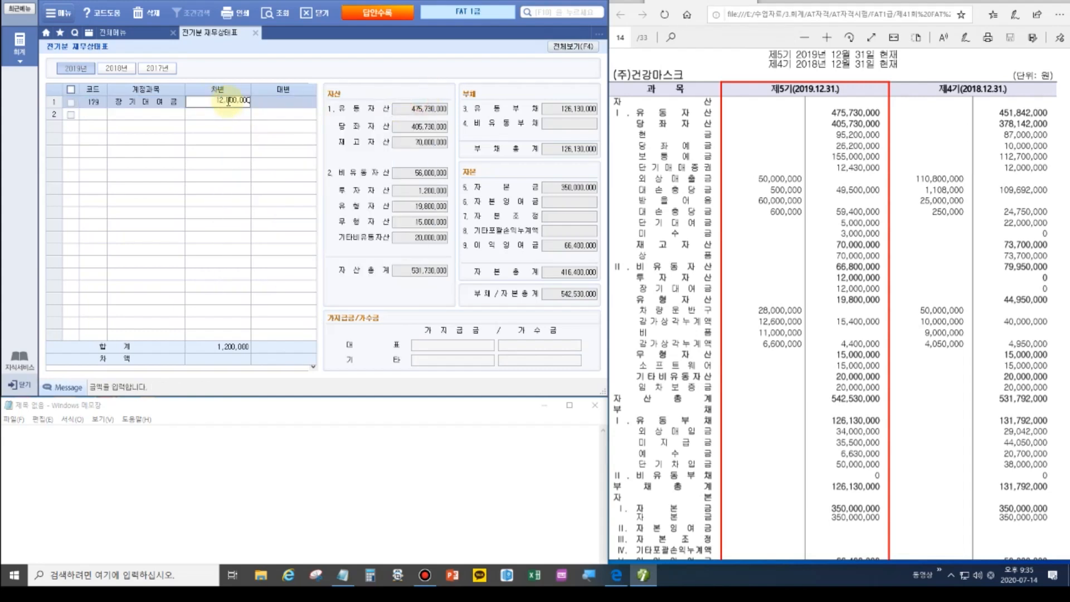
key("Return")
left_click(573, 46)
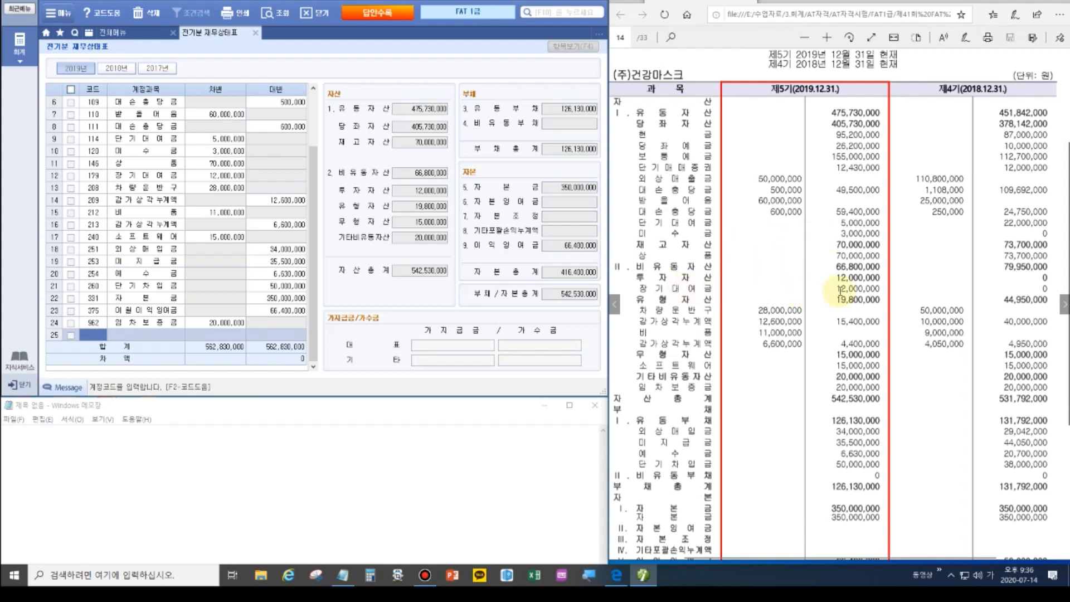
Page the workbook PDF forward to problem 3's 받을어음 명세서 table.
left_click(1064, 304)
scroll(802, 217, "up", 3)
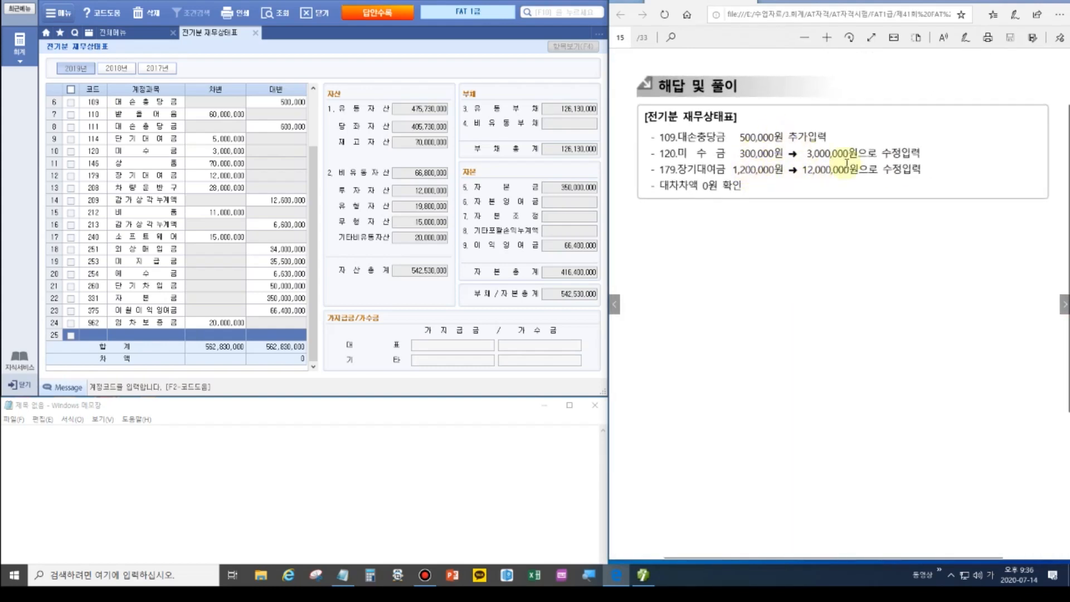
left_click(1064, 304)
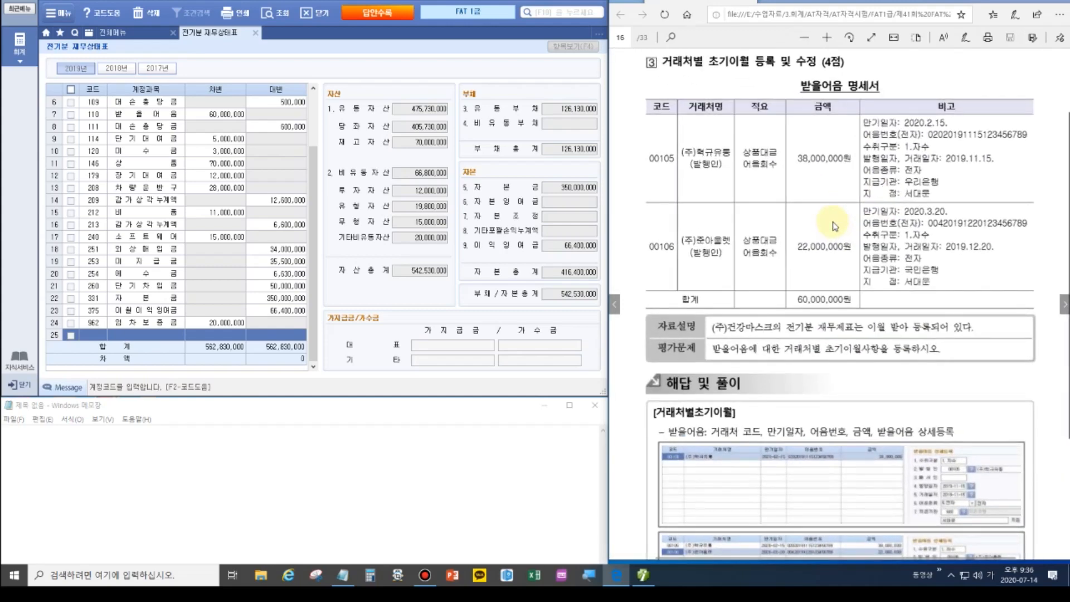
Close the balance sheet and open 거래처별초기이월 detail entry for 110 받을어음.
left_click(254, 32)
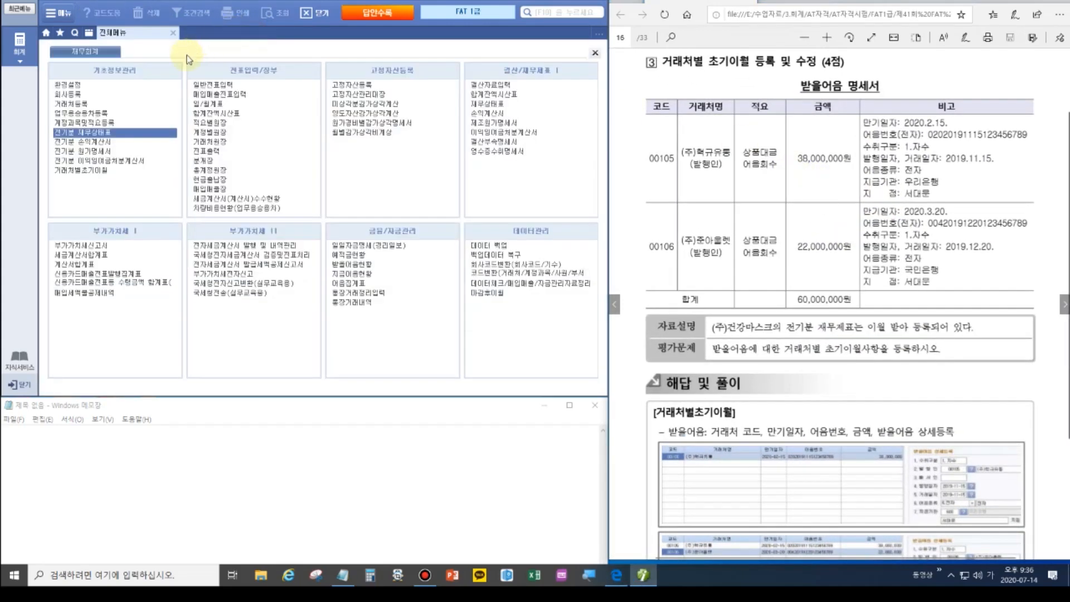
left_click(99, 170)
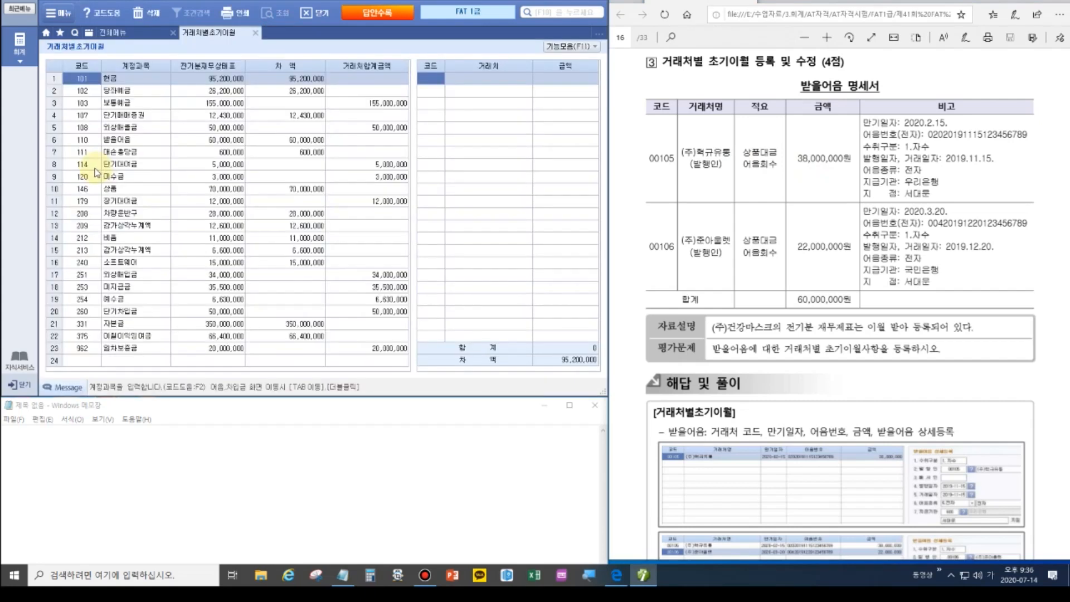
left_click(124, 140)
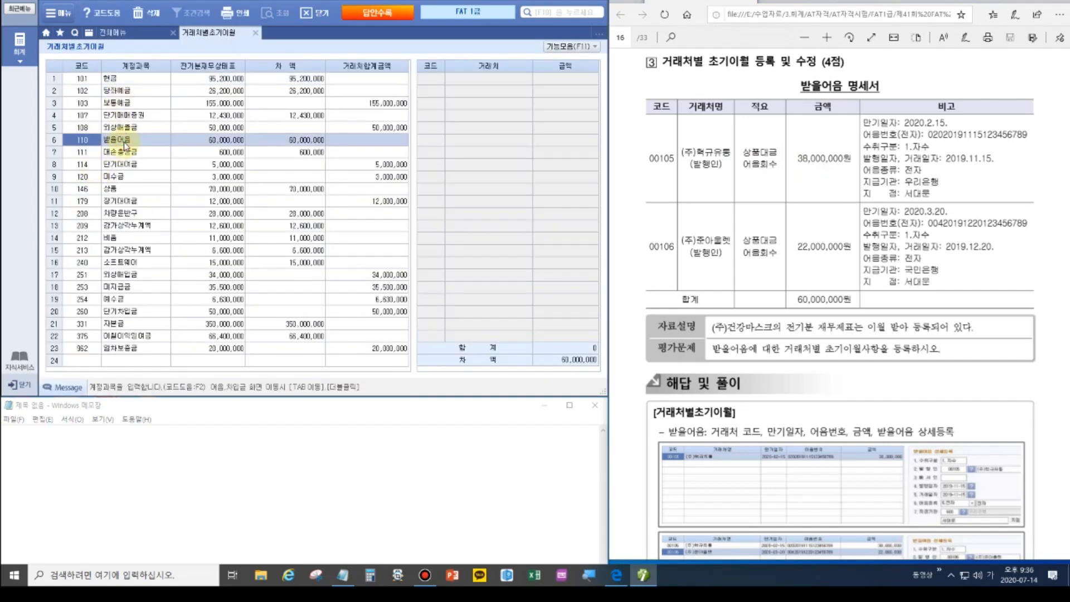
double_click(85, 141)
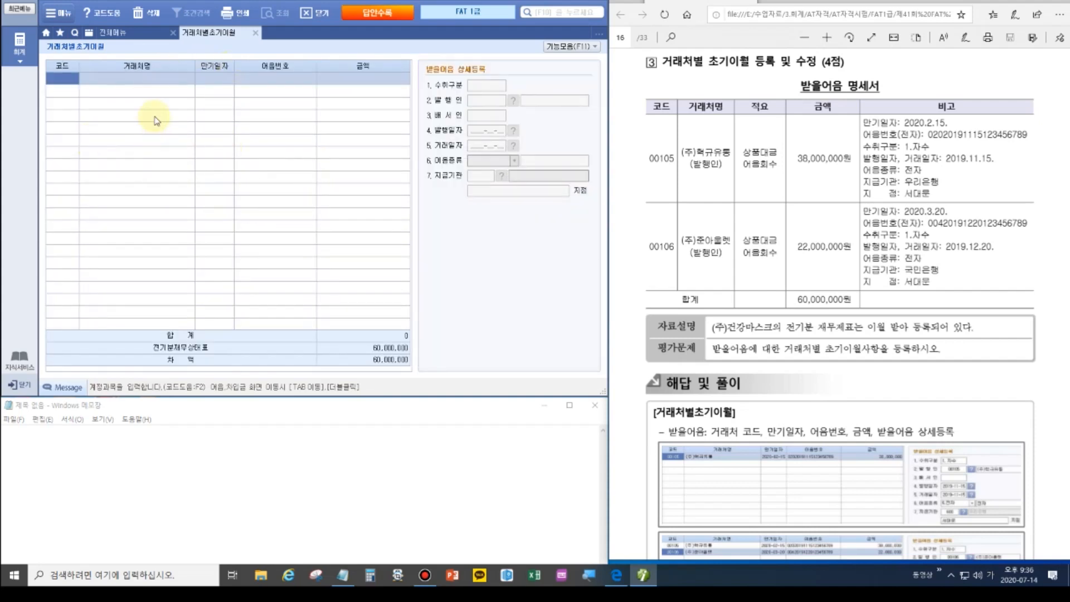
Enter a note for partner 00105, due 2020-02-15, electronic type 02, amount 38,000,000.
left_click(62, 78)
type("105")
key("Return")
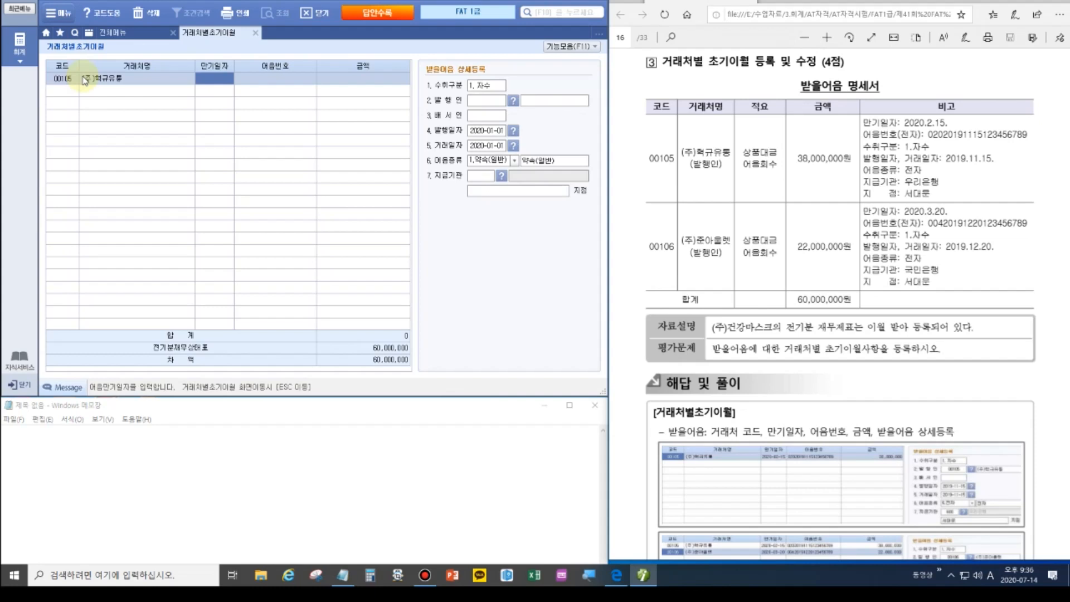
type("2020-02-15")
key("Return")
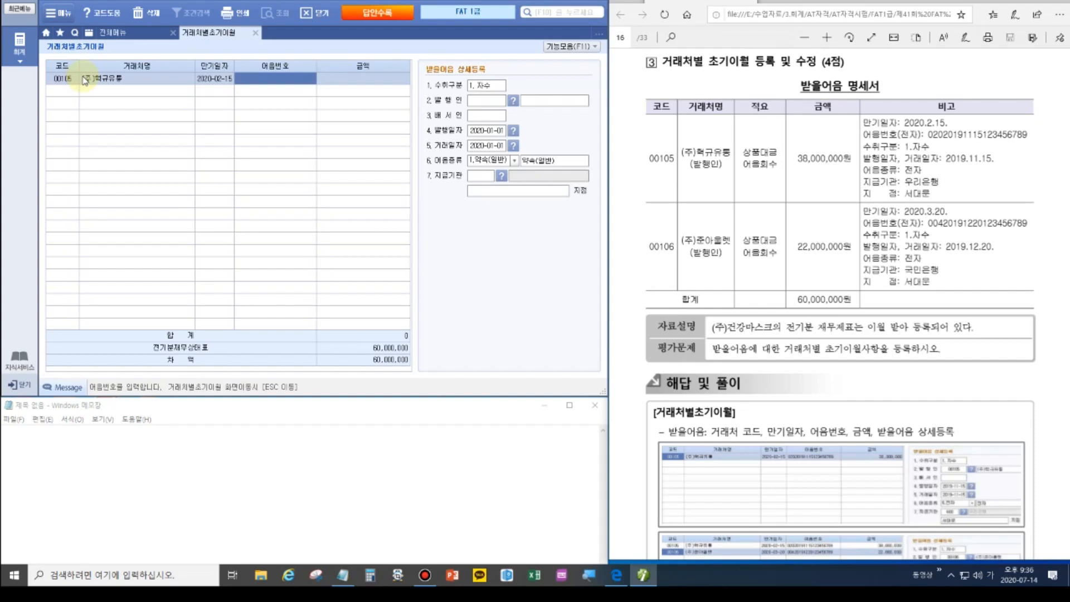
type("02020191")
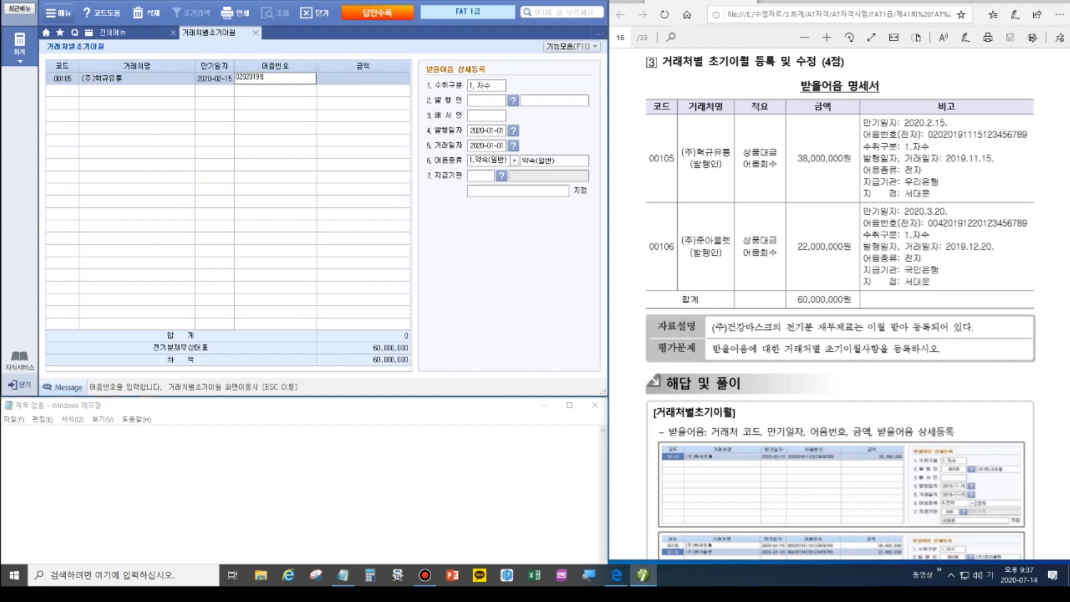
type("115123456789")
key("Return")
type("30000")
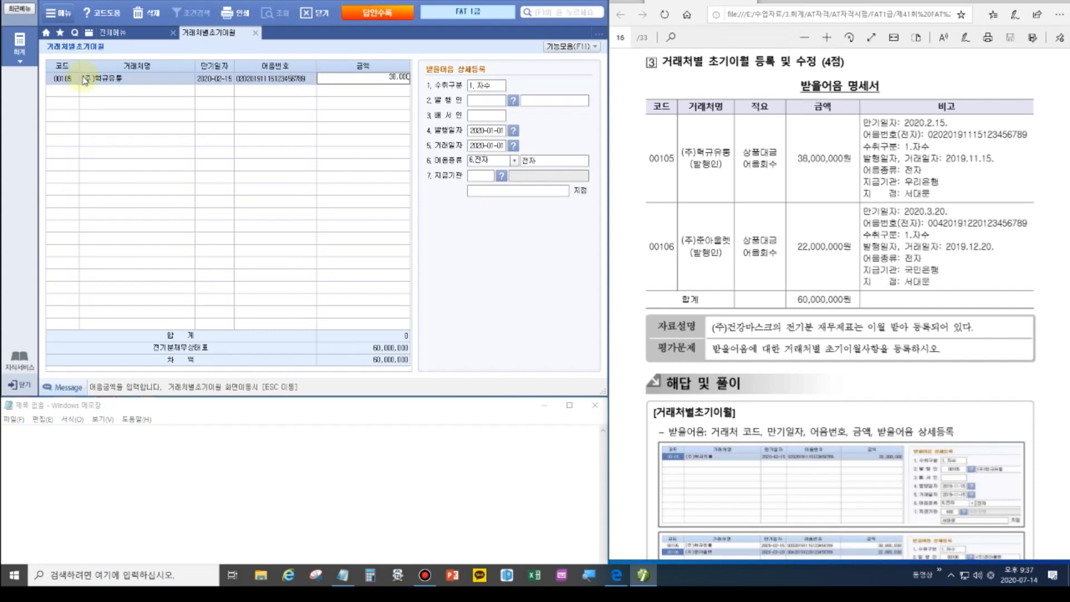
type("000")
key("Return")
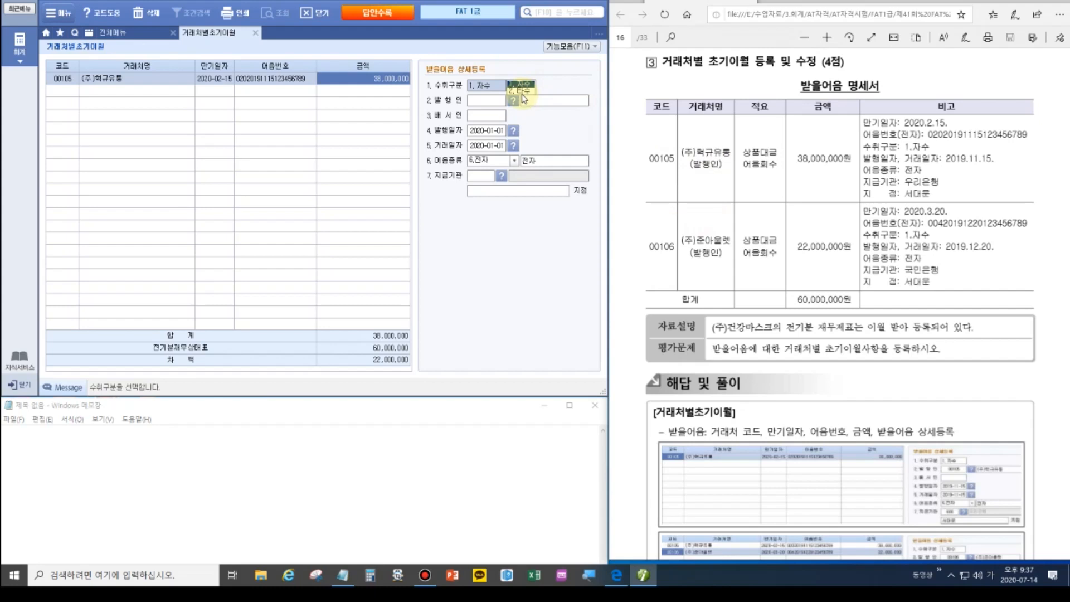
Set the note's issuer to (주)혁규유통 with issue and transaction dates 2019-11-15.
left_click(513, 101)
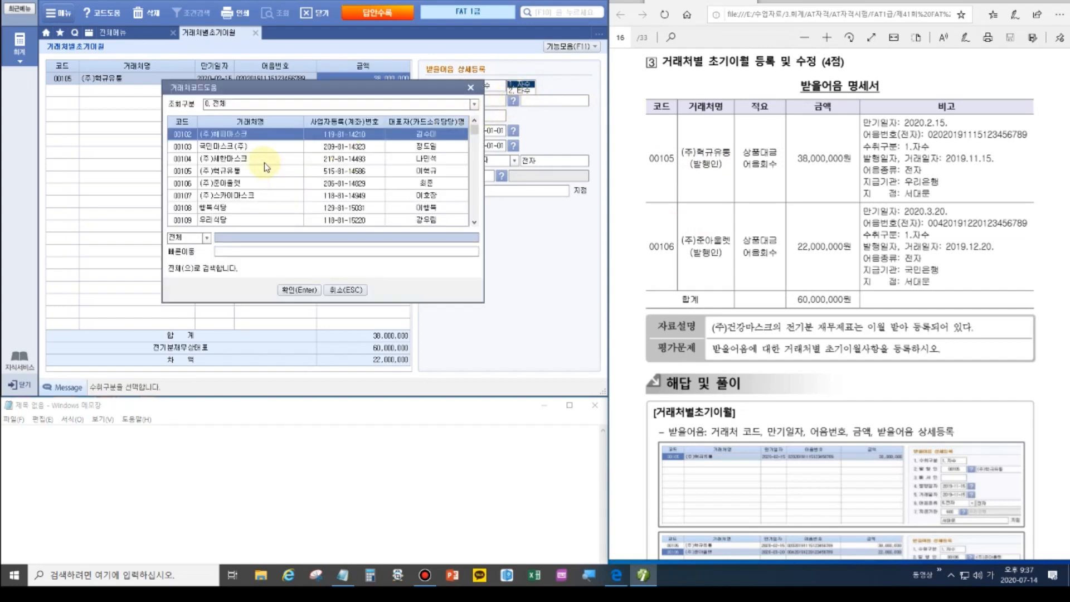
left_click(241, 175)
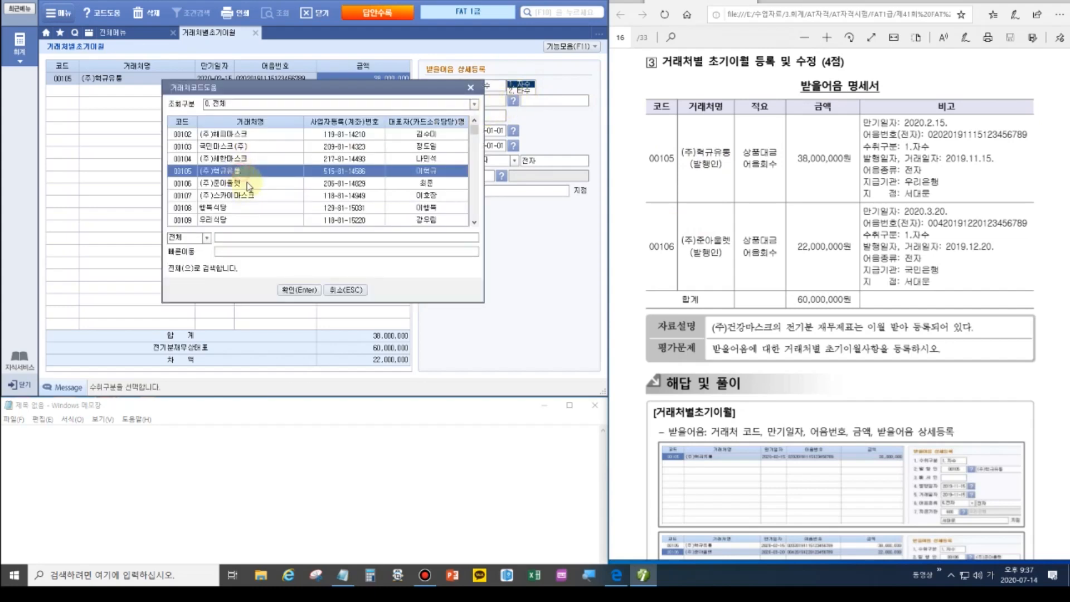
left_click(296, 288)
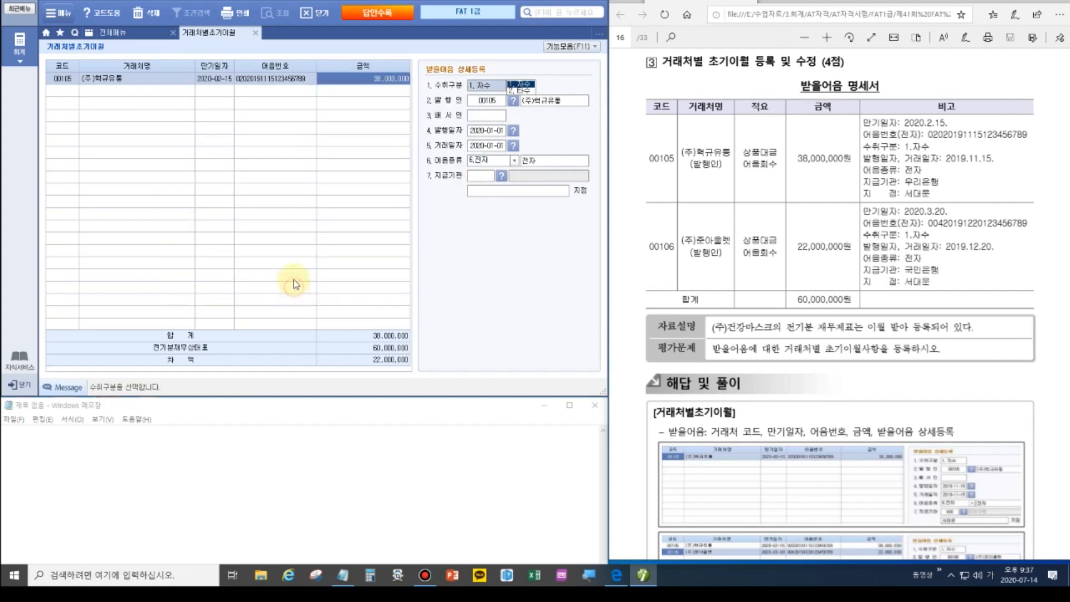
left_click(484, 132)
type("2")
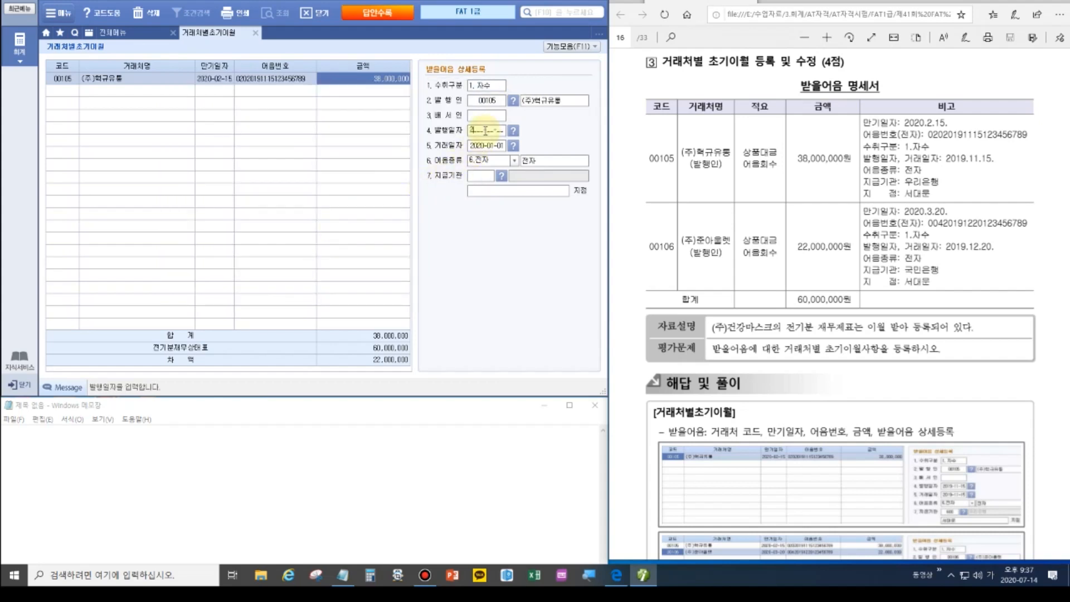
type("019-11-15")
key("Return")
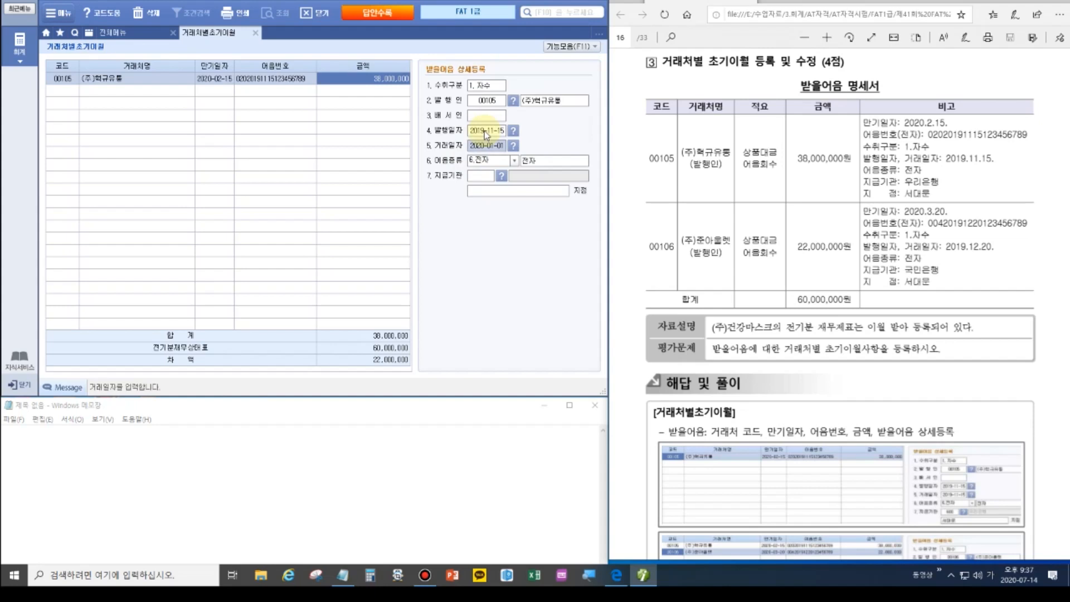
type("2019-11-15")
key("Return")
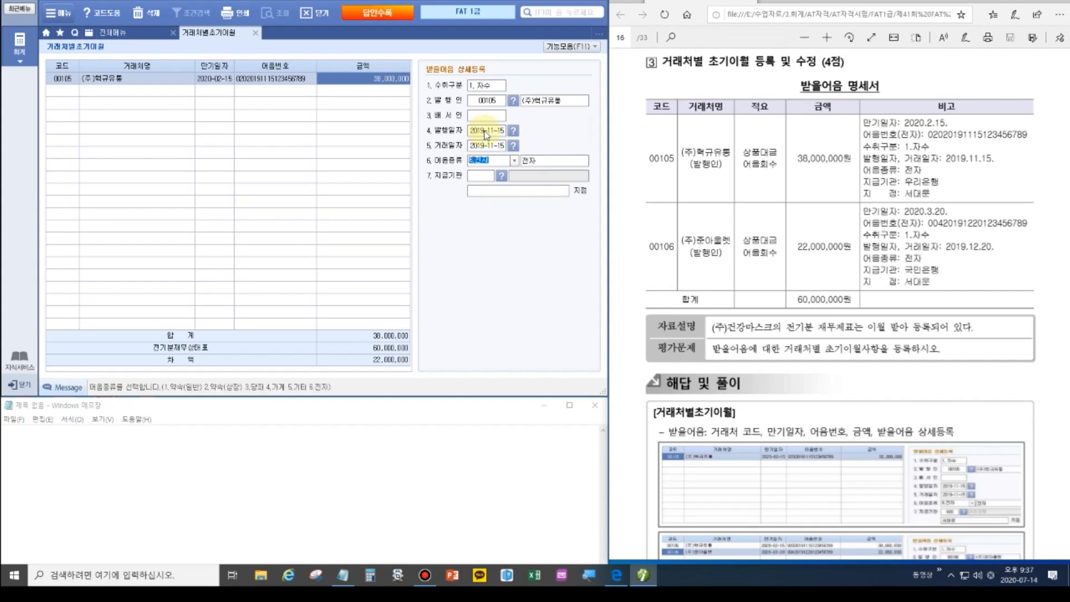
Record the paying bank as 우리은행, branch 서대문.
left_click(489, 177)
left_click(501, 176)
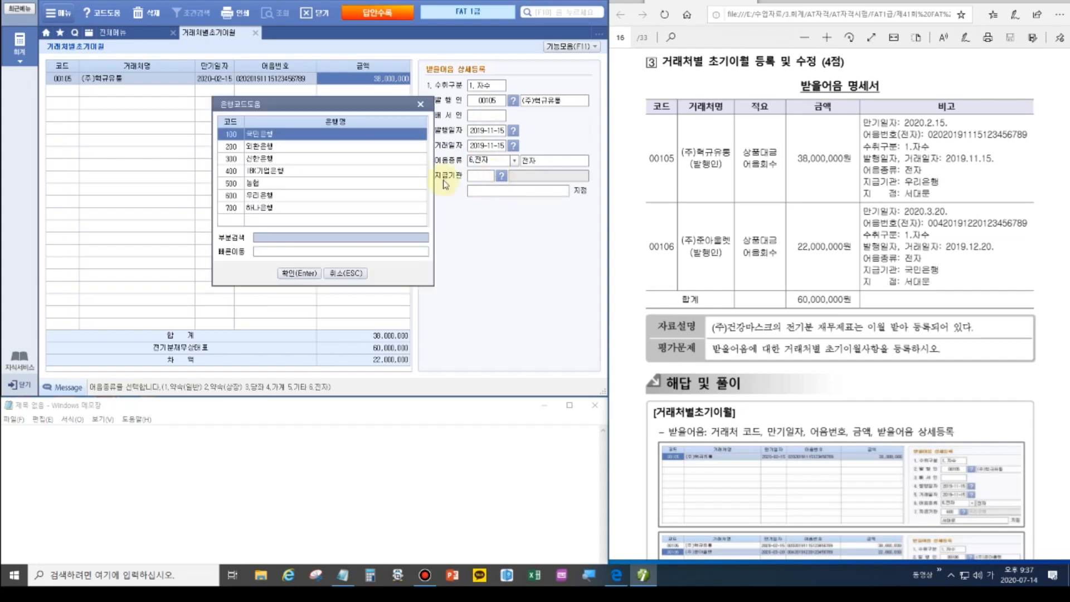
double_click(266, 195)
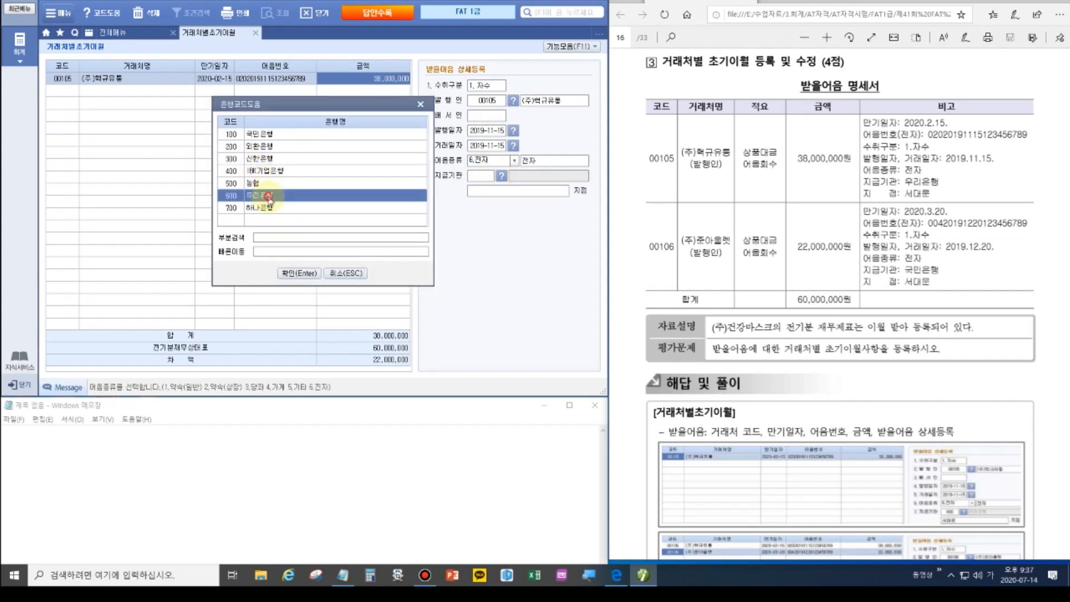
left_click(485, 192)
type("서대문")
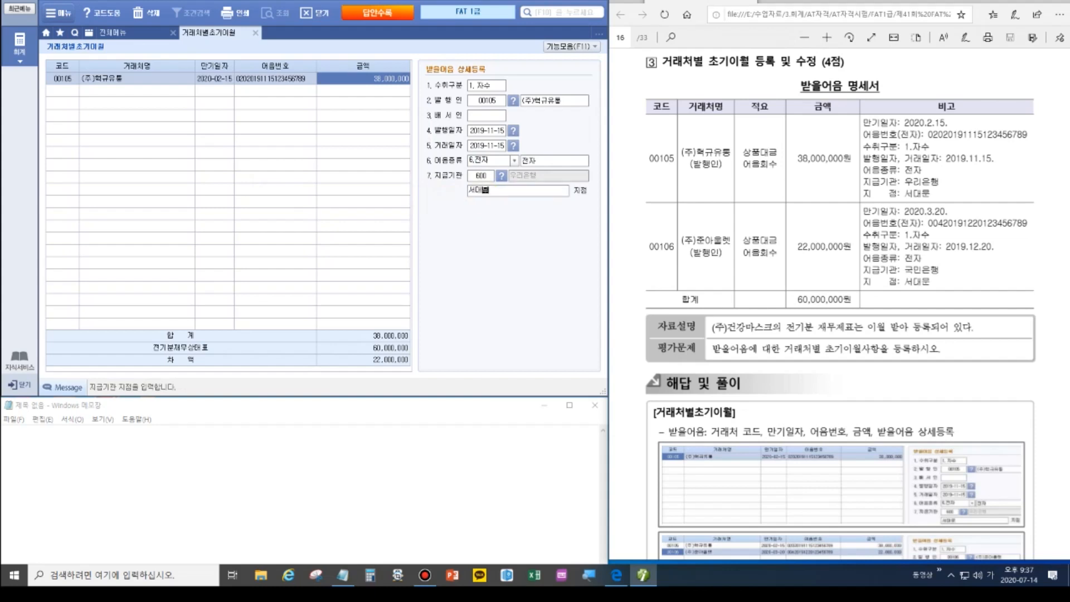
key("Return")
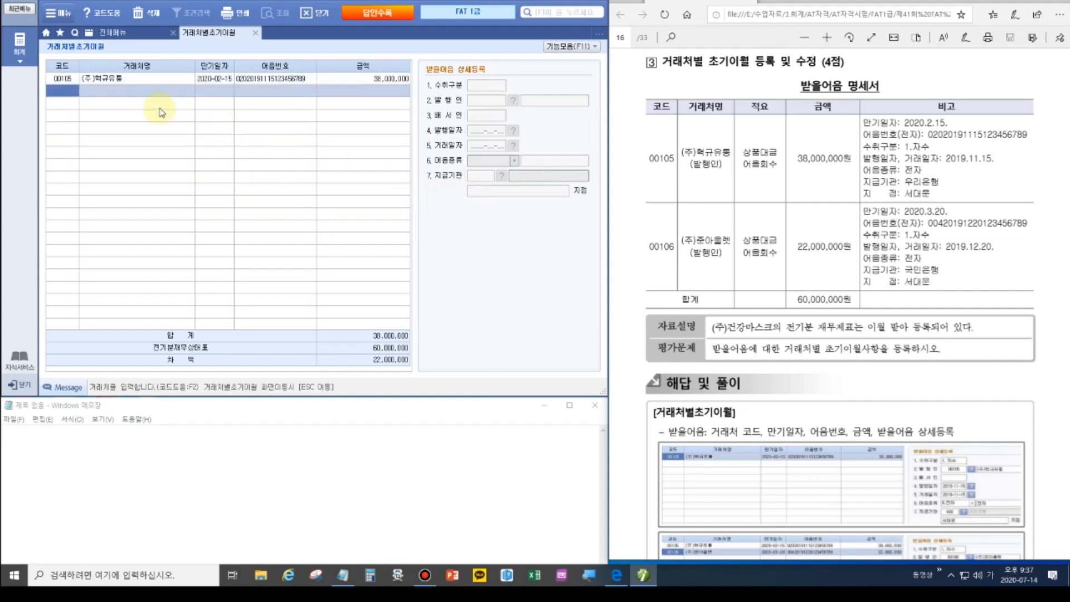
Enter a note for partner 00106, due 2020-03-20, with its note number and 22,000,000.
type("106")
key("Return")
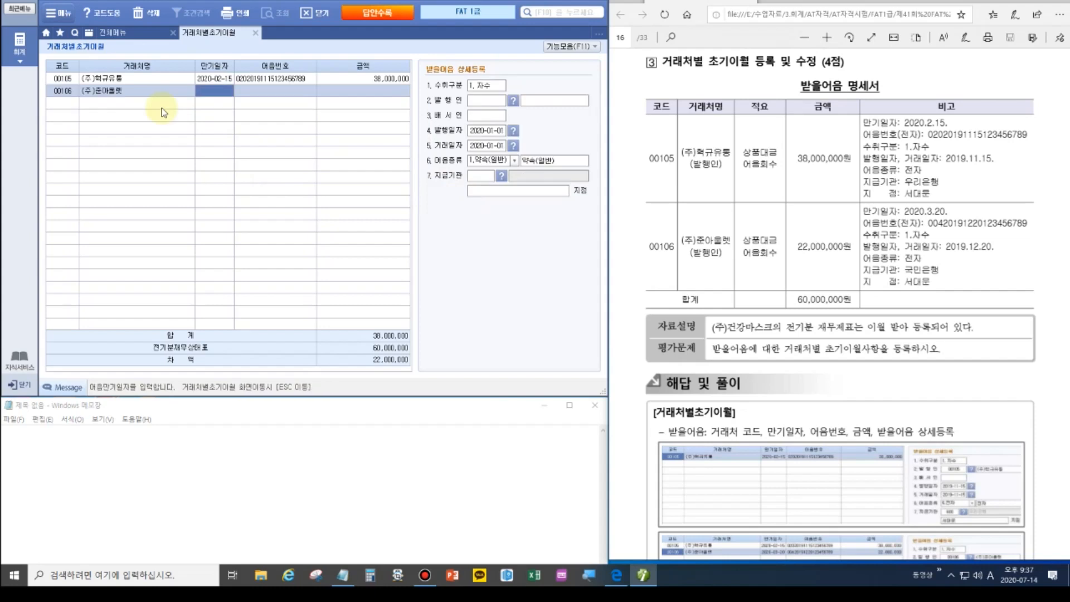
type("2020-03-20")
key("Return")
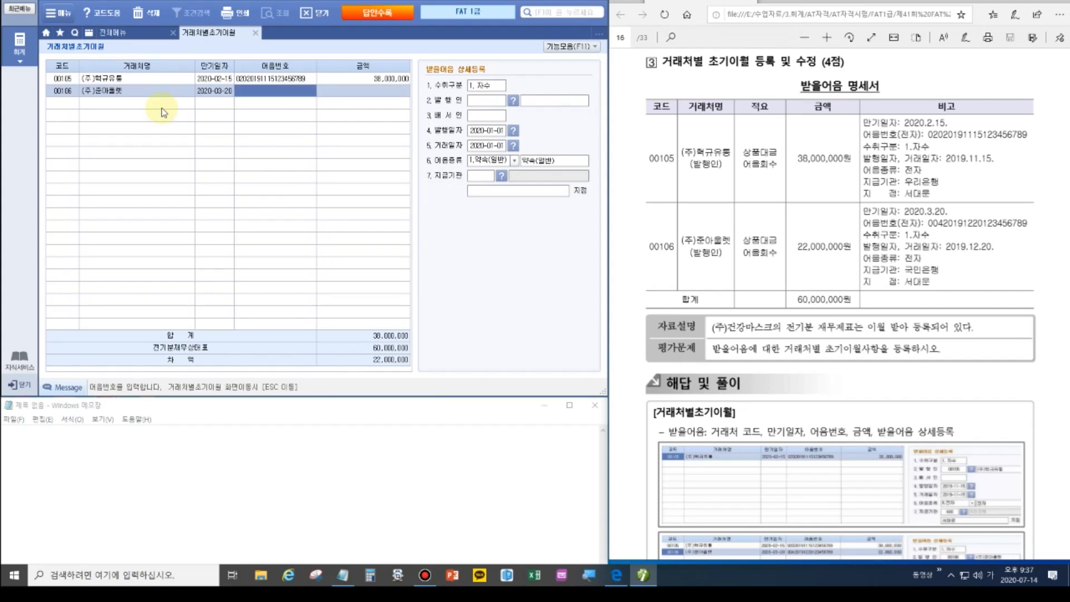
type("00420191220123456789")
key("Return")
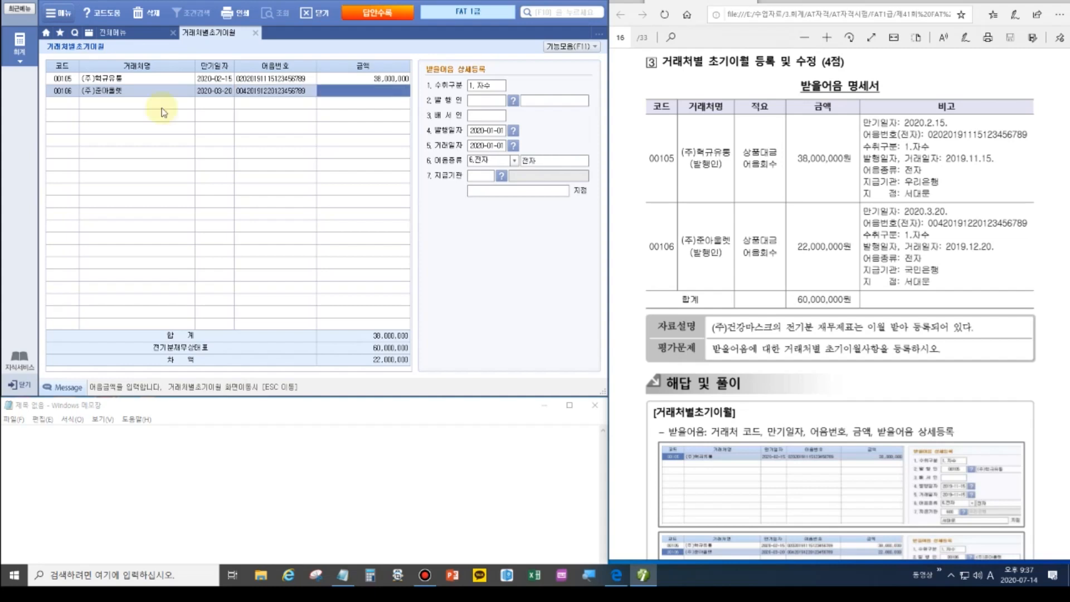
type("22000000")
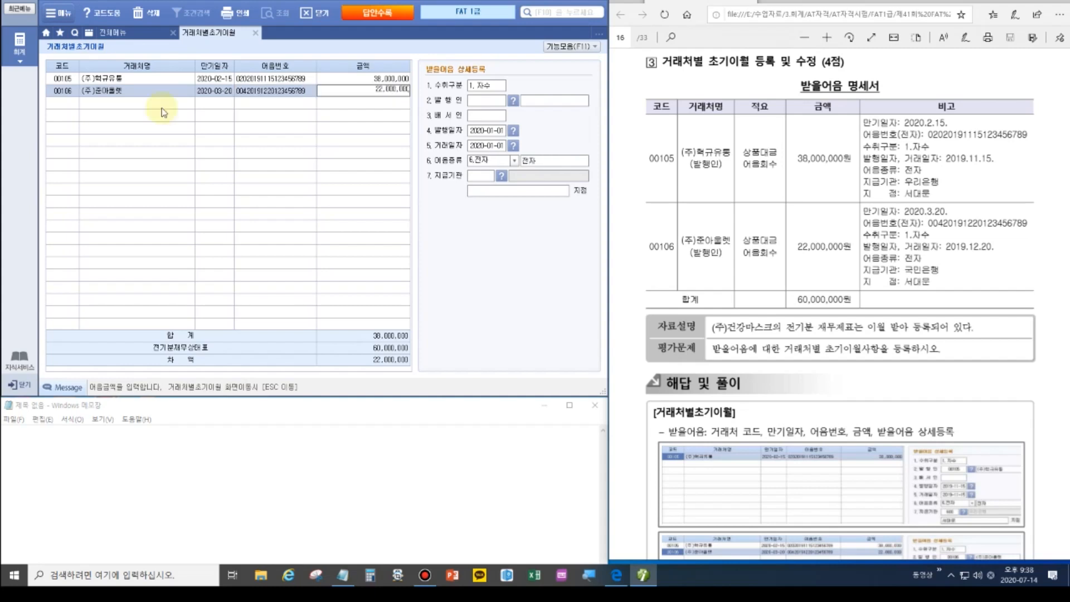
key("Return")
key("Return")
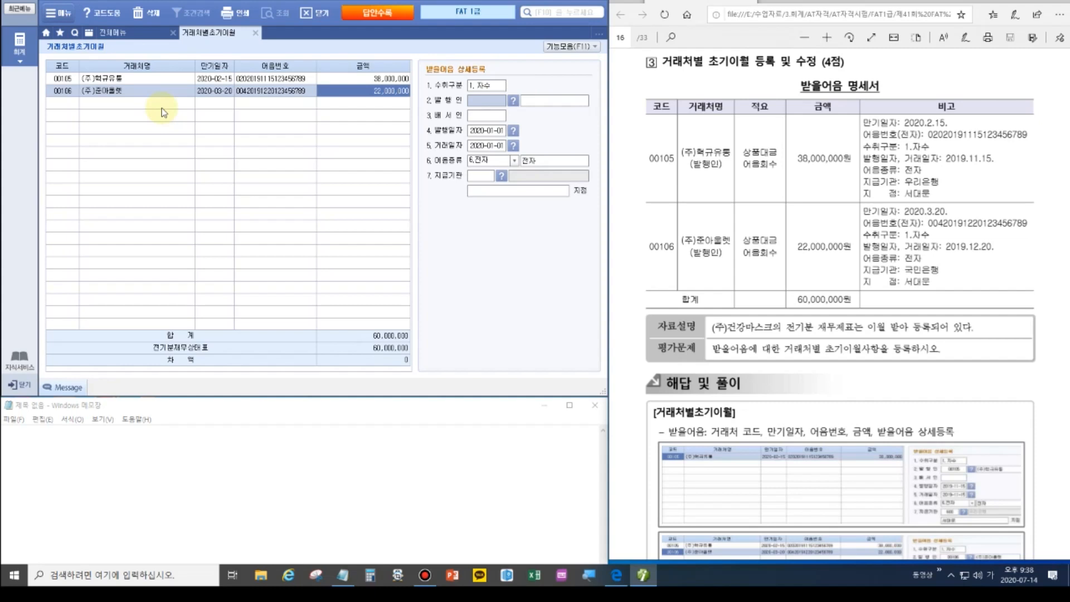
Set the issuer to (주)준아울렛 with issue and transaction dates 2019-12-20.
left_click(514, 101)
type("준아")
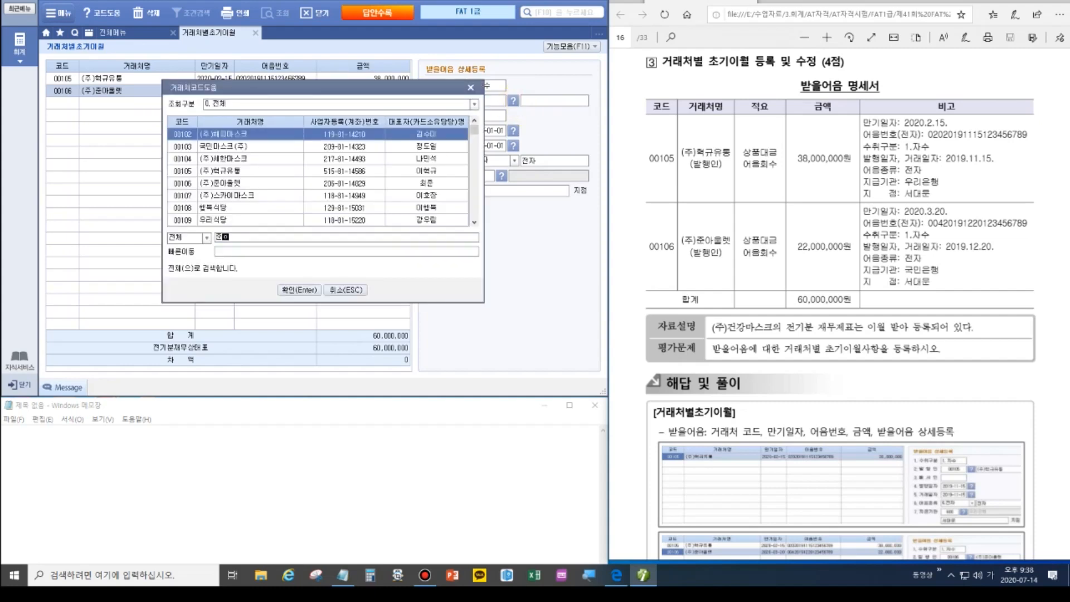
key("Return")
key("Return")
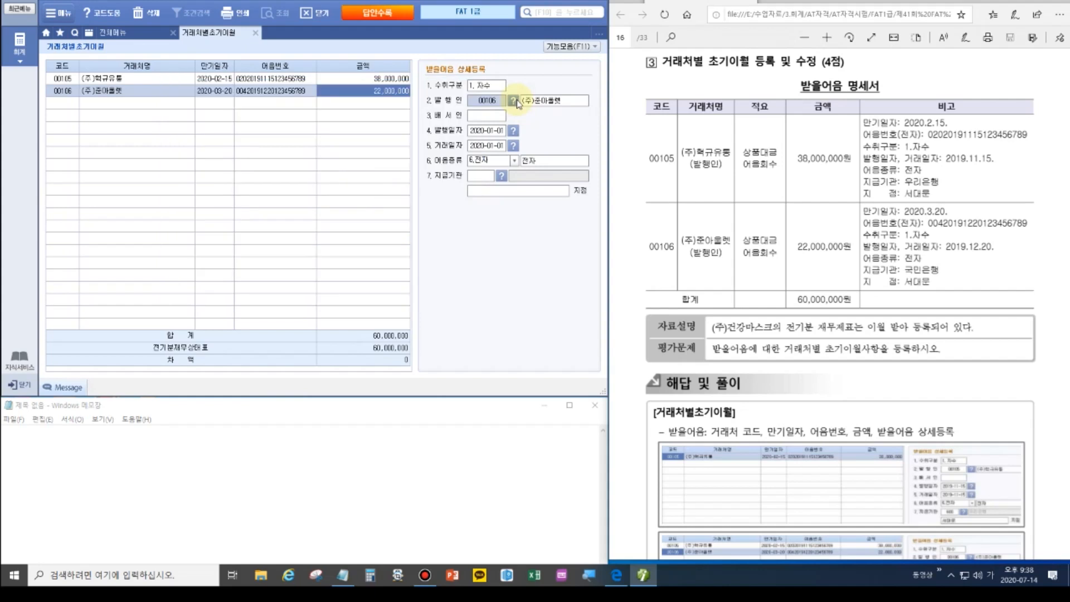
left_click(492, 133)
type("201912")
type("20")
type("2")
type("0191")
type("2")
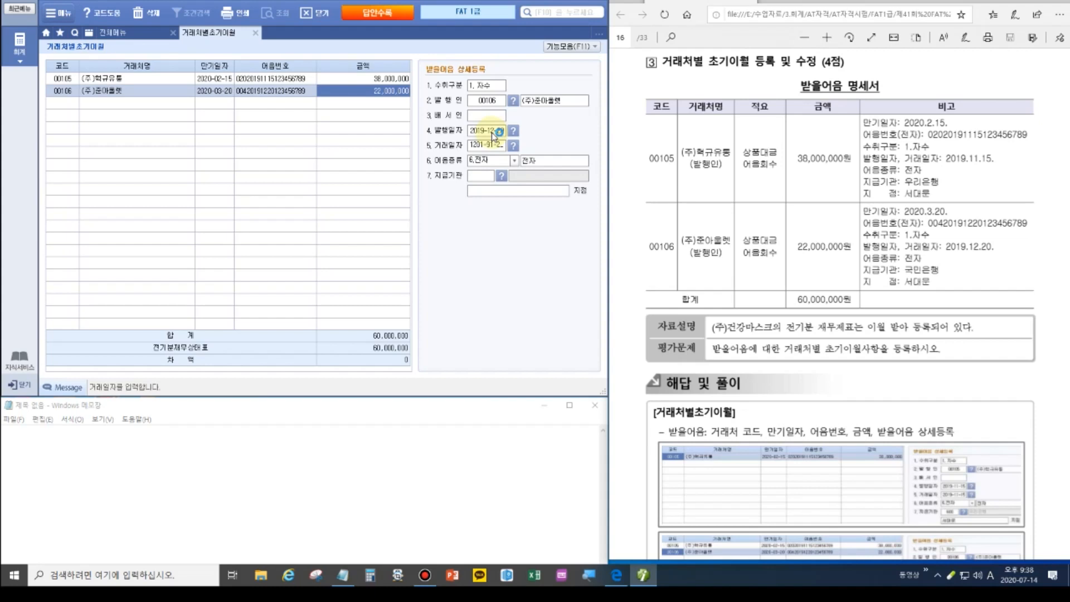
left_click_drag(469, 145, 505, 150)
type("20")
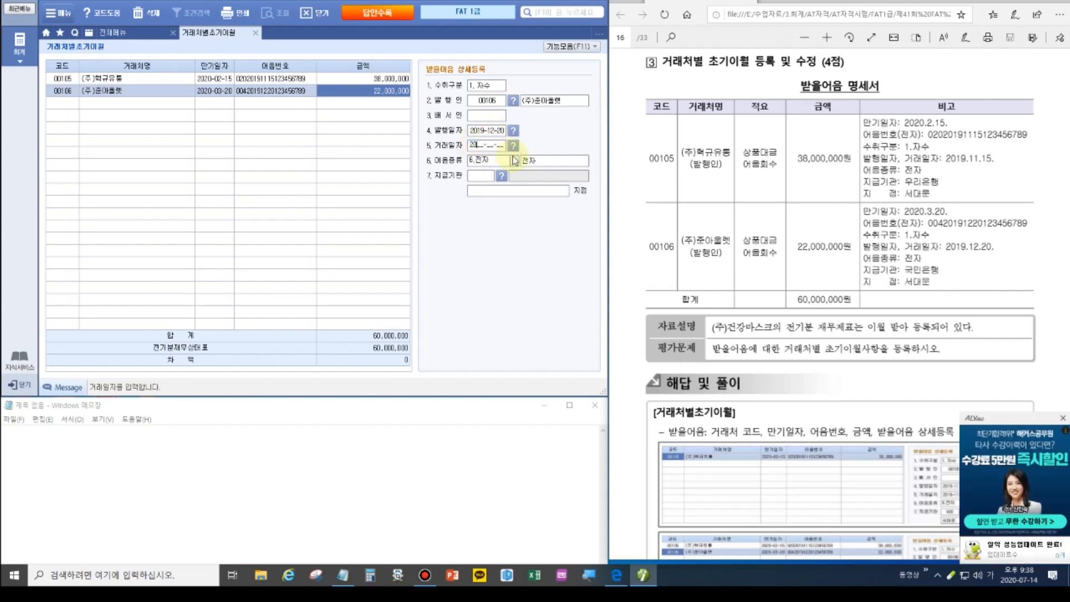
type("19-12-20")
key("Return")
key("Return")
key("Return")
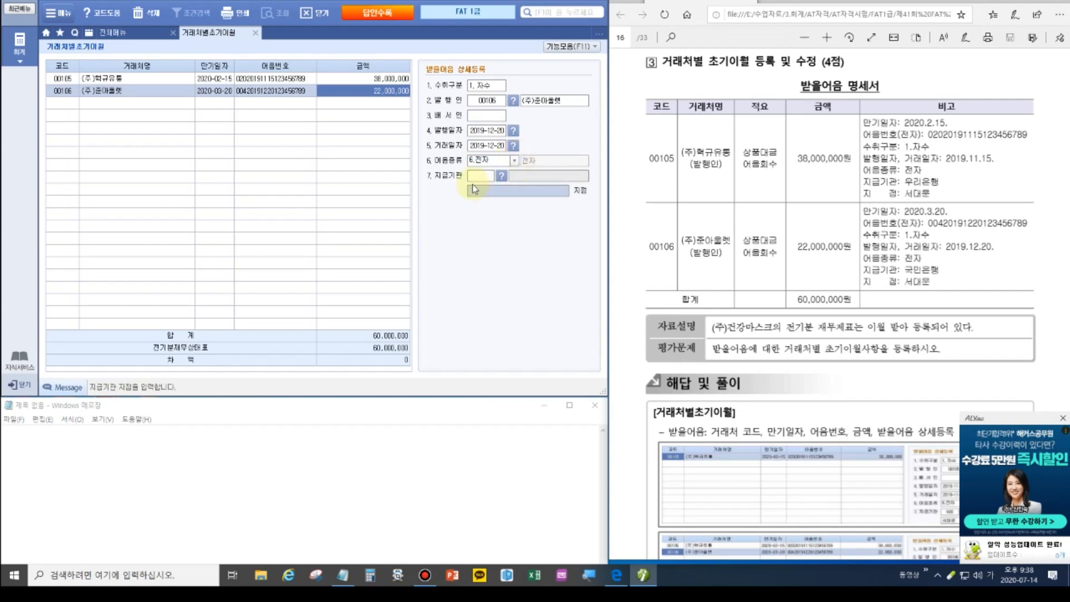
Record the paying bank as 100 국민은행, branch 서대문.
left_click(476, 176)
left_click(501, 175)
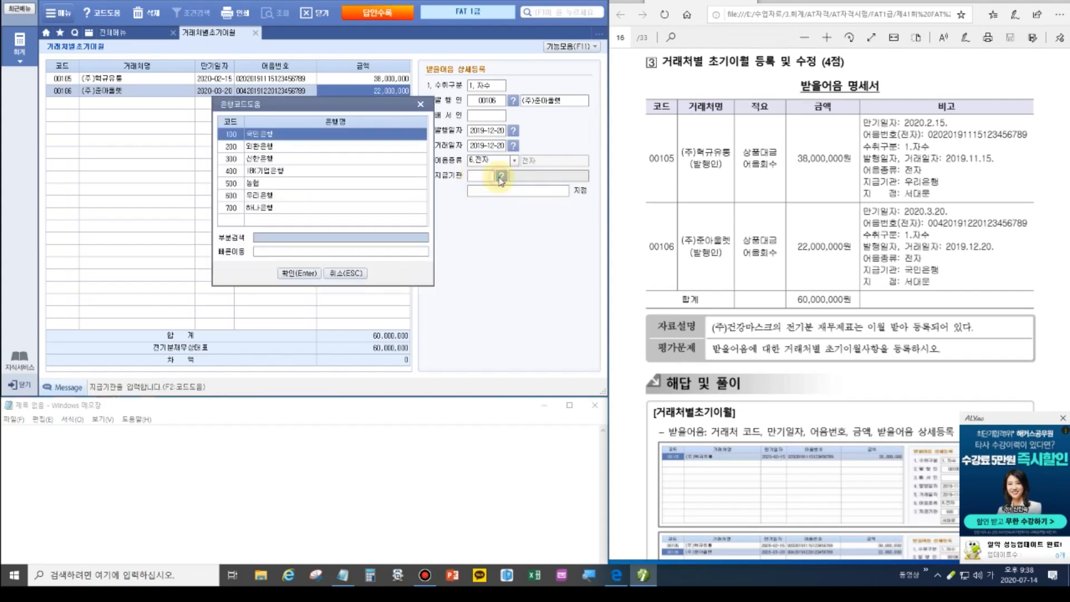
left_click(300, 273)
left_click(541, 193)
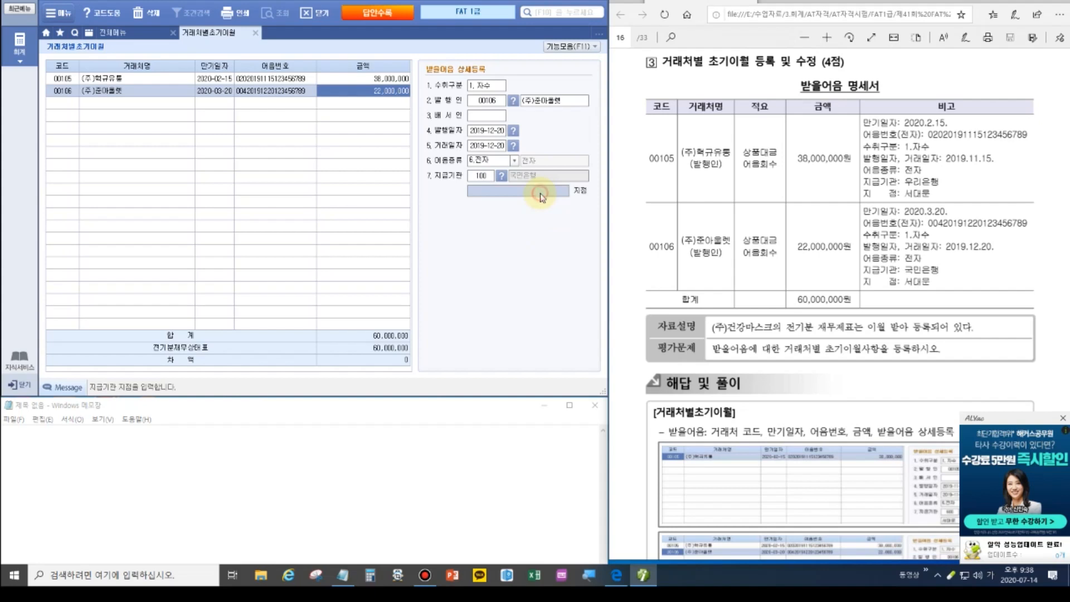
type("서대문")
key("Return")
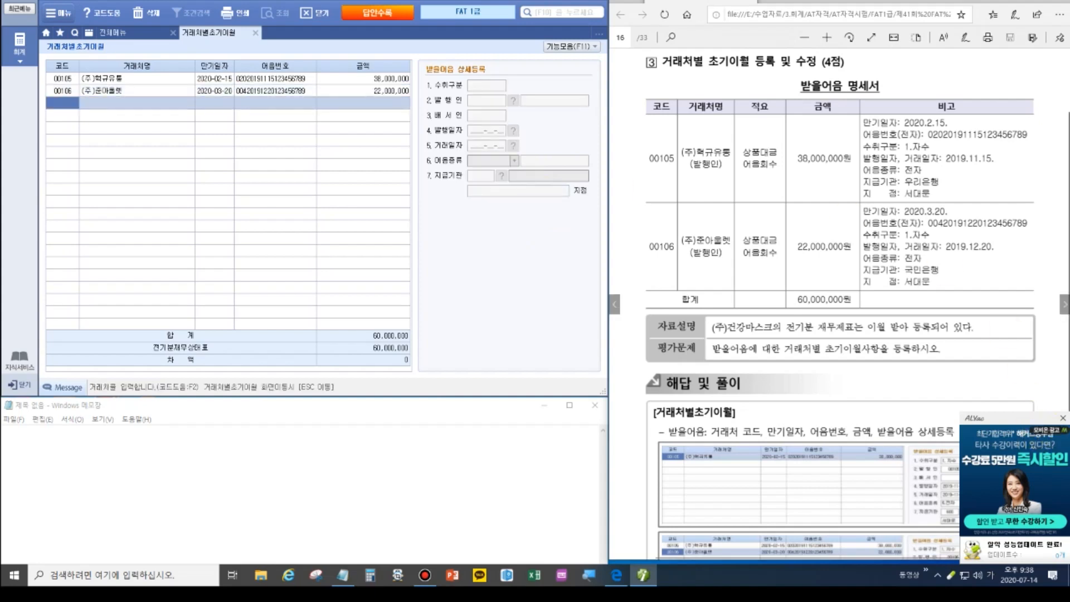
Dismiss the ad, go back to the account-level opening balances, and review the 385,650 자동차세 task.
left_click(1062, 419)
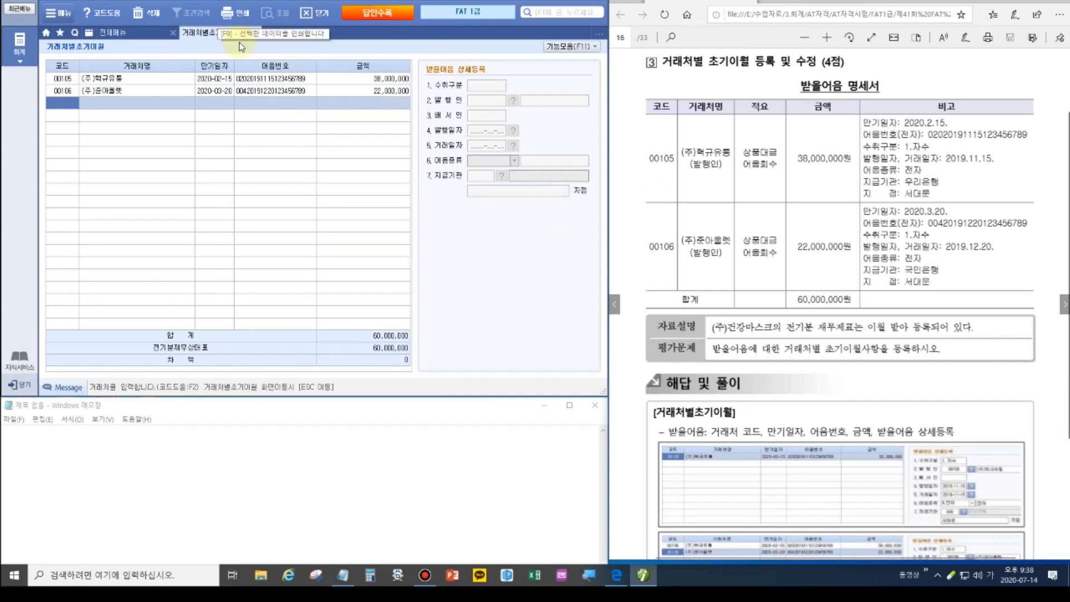
key("Escape")
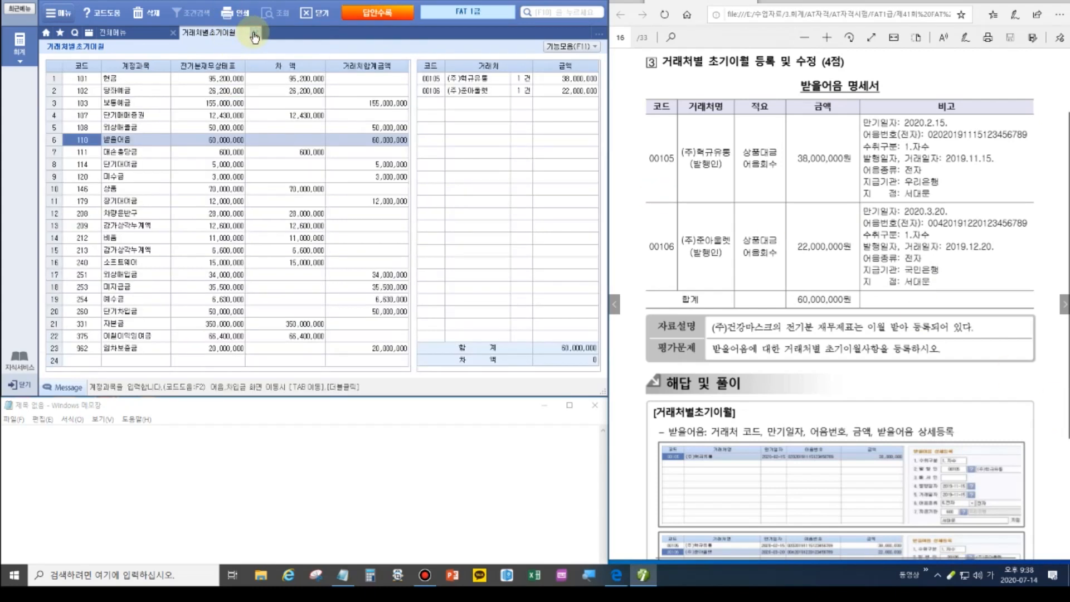
left_click(1064, 304)
scroll(869, 331, "up", 3)
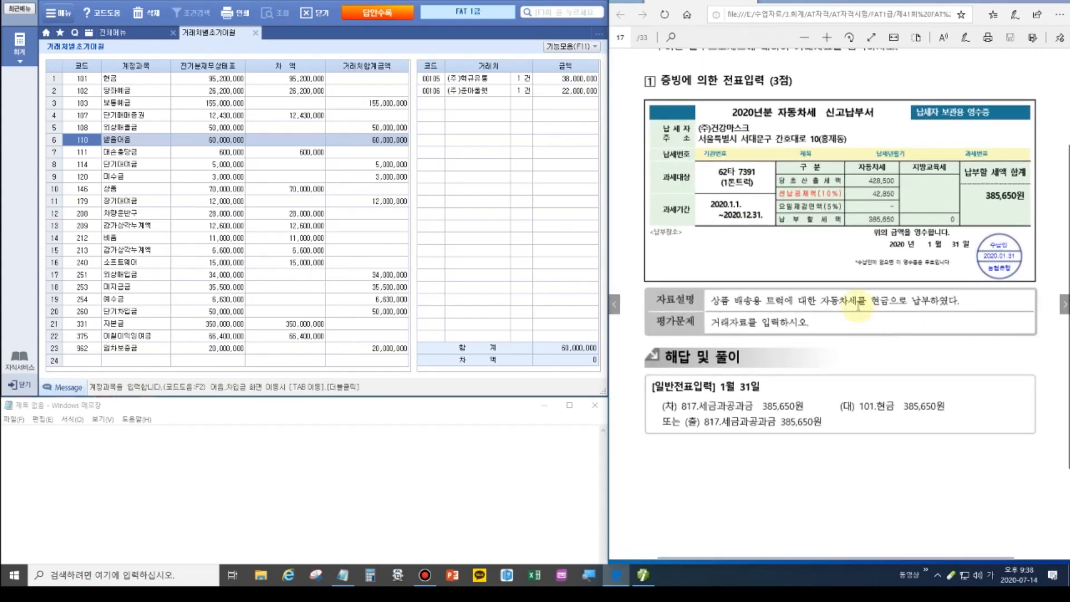
left_click(1050, 2)
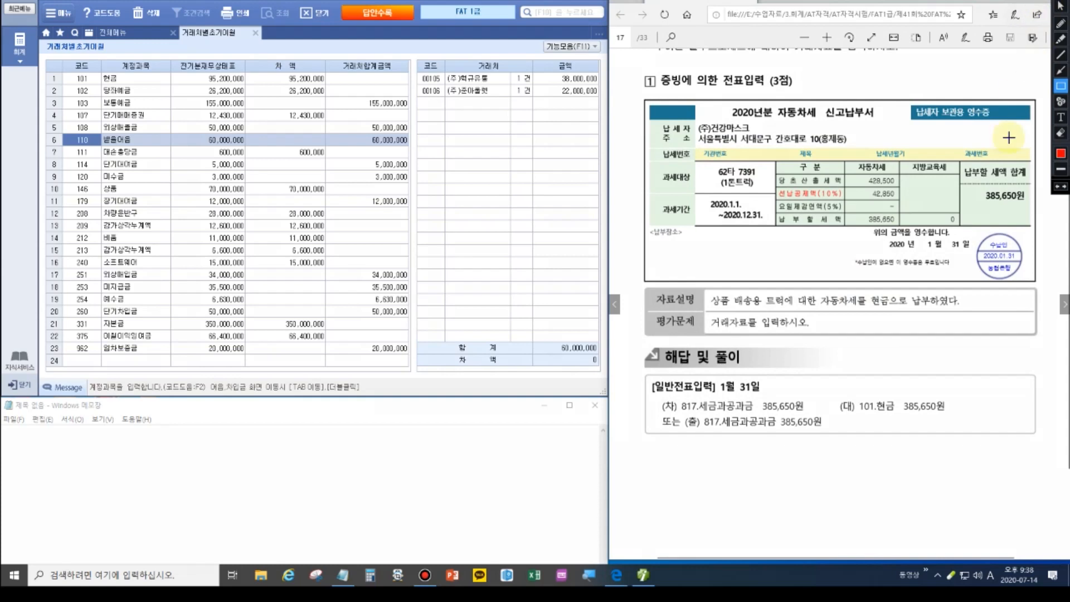
left_click_drag(812, 290, 862, 310)
mouse_move(672, 397)
left_mouse_down()
mouse_move(727, 413)
mouse_move(814, 413)
left_mouse_up()
left_click_drag(865, 290, 952, 310)
mouse_move(834, 397)
left_mouse_down()
mouse_move(897, 415)
mouse_move(956, 415)
left_mouse_up()
mouse_move(976, 249)
left_mouse_down()
mouse_move(1038, 277)
mouse_move(1034, 263)
left_mouse_up()
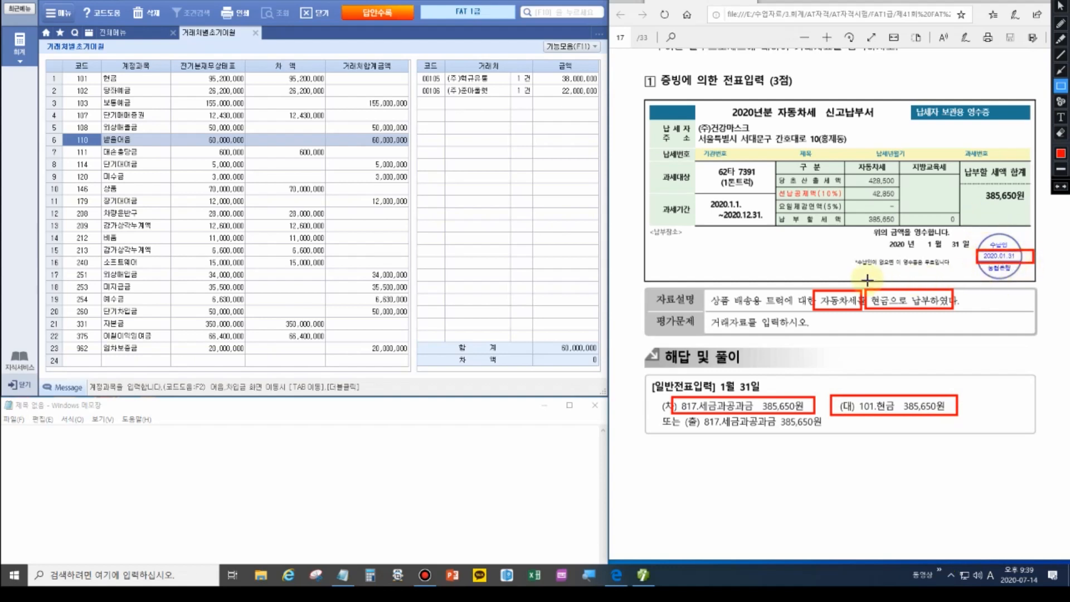
key("Escape")
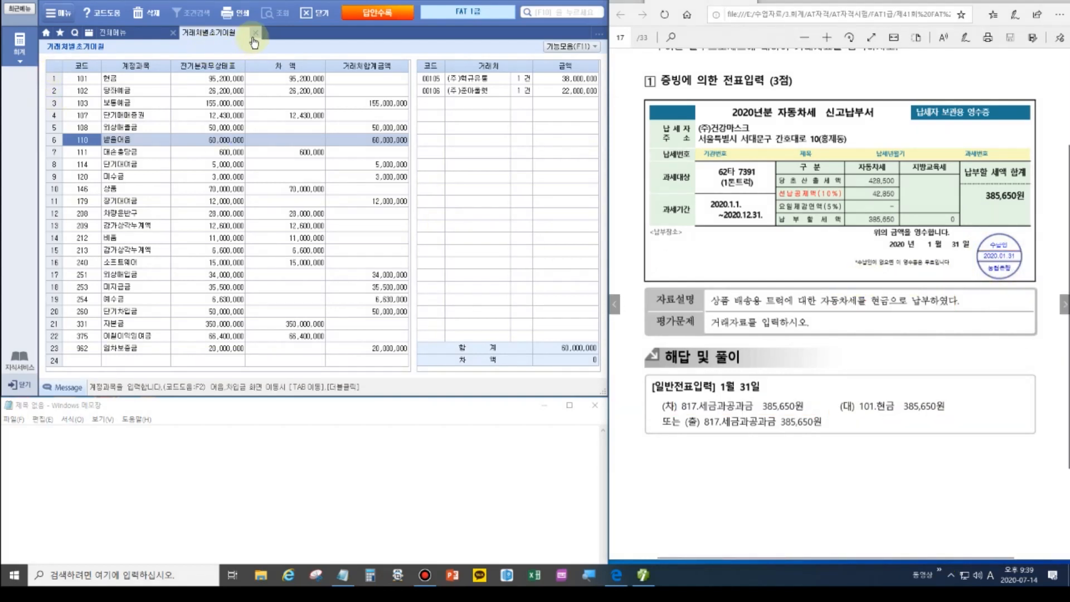
Open 일반전표입력 and start a January 31 cash payment (구분 1) line.
left_click(255, 32)
left_click(208, 84)
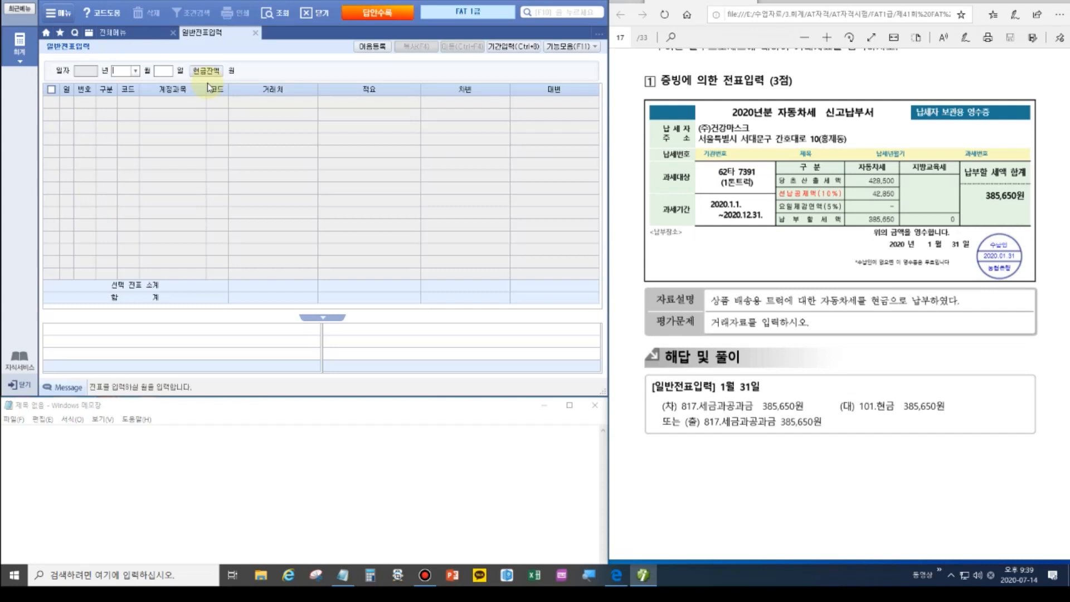
type("01")
key("Return")
type("31")
key("Return")
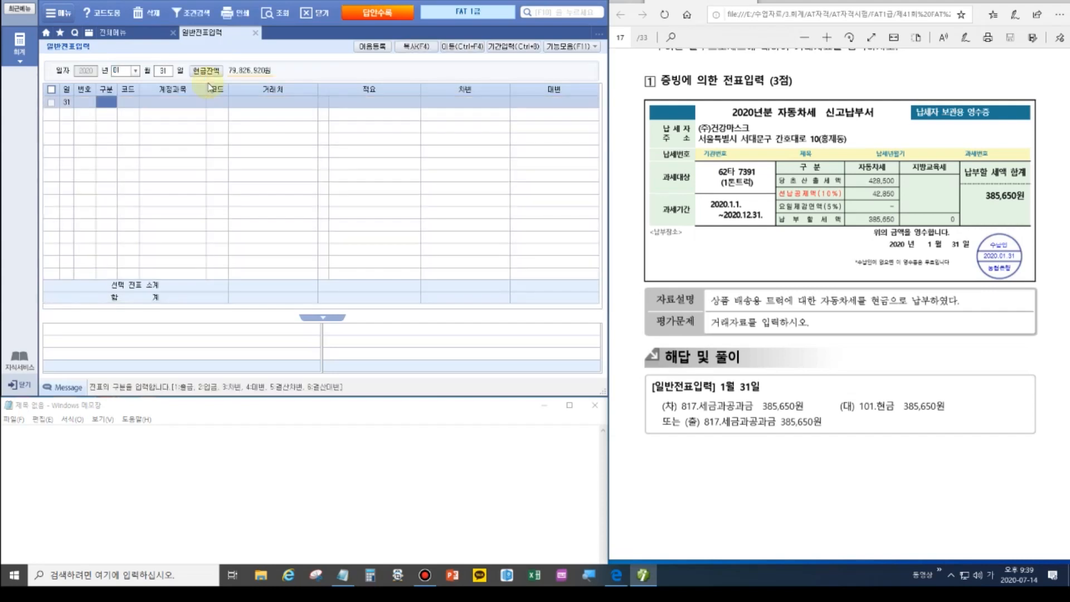
type("1")
key("Return")
Debit 385,650 to account 817 세금과공과금, correcting the mis-entered account code.
type("817")
key("Return")
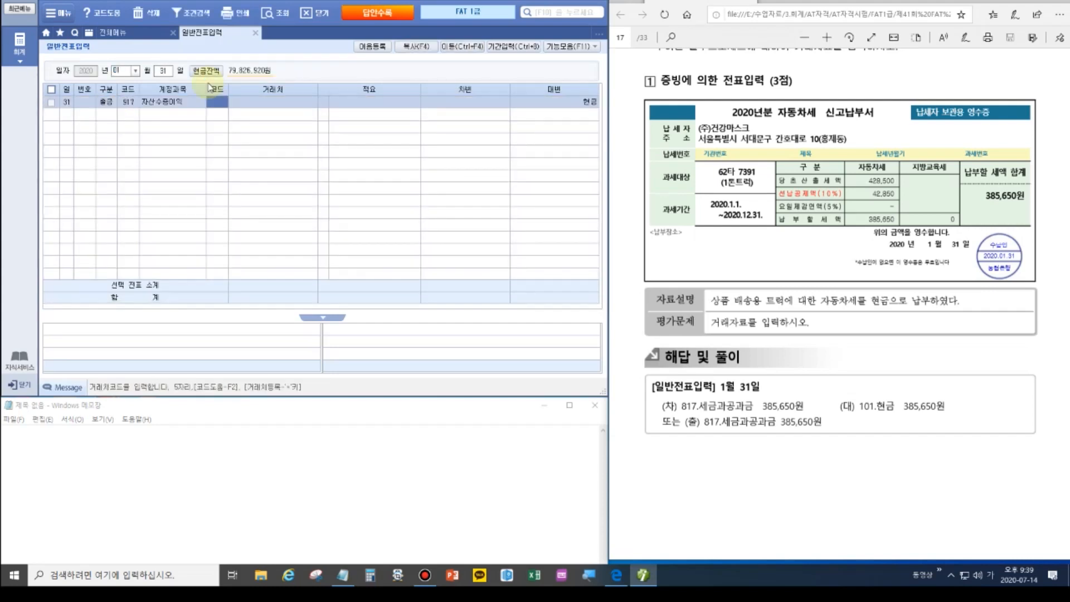
left_click(128, 100)
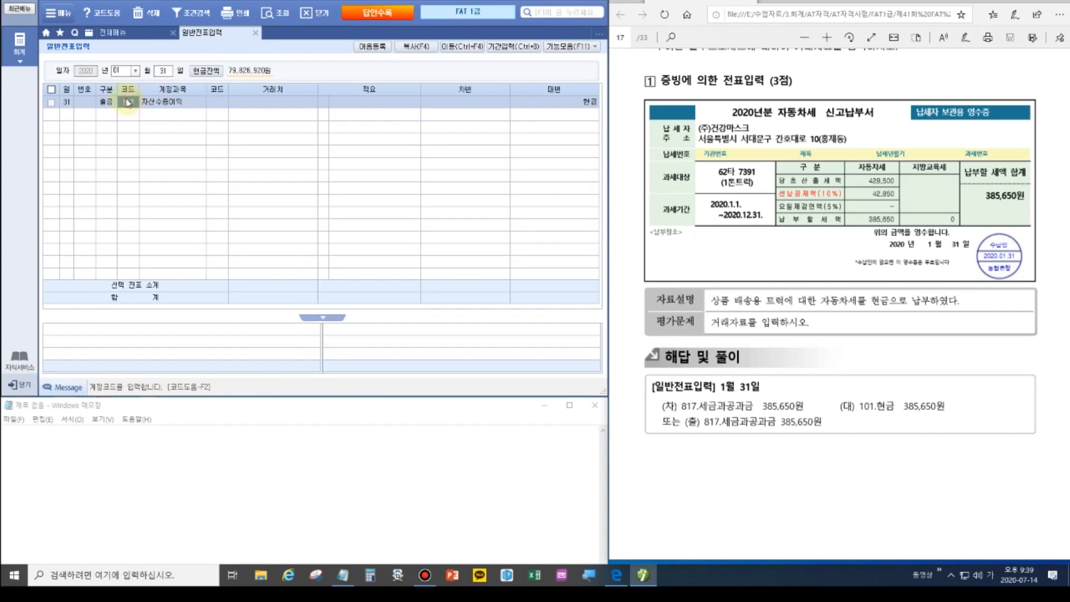
type("817")
key("Return")
key("Return")
key("Return")
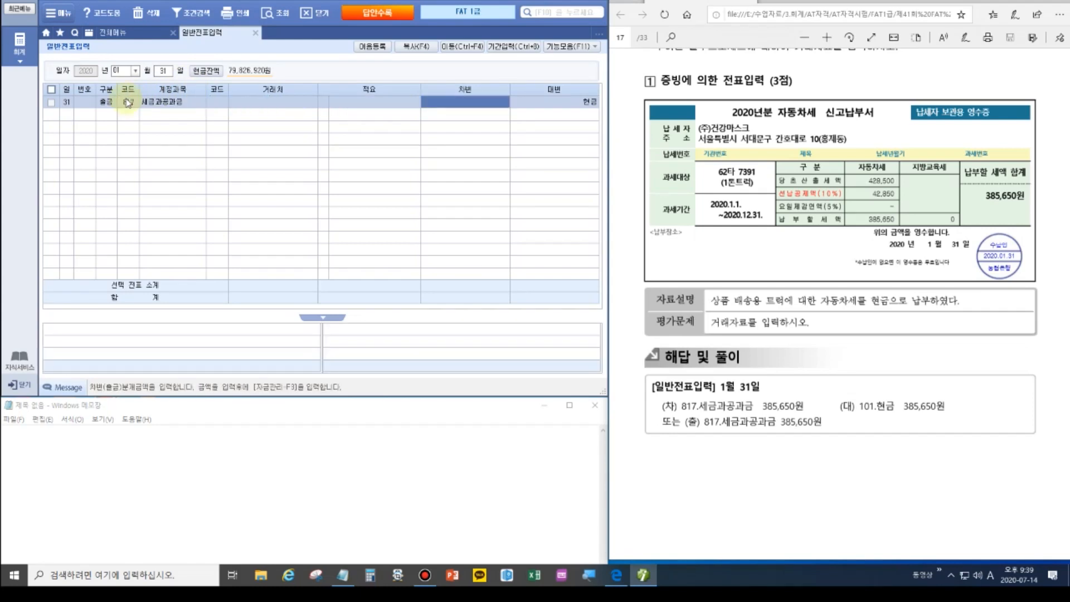
type("38")
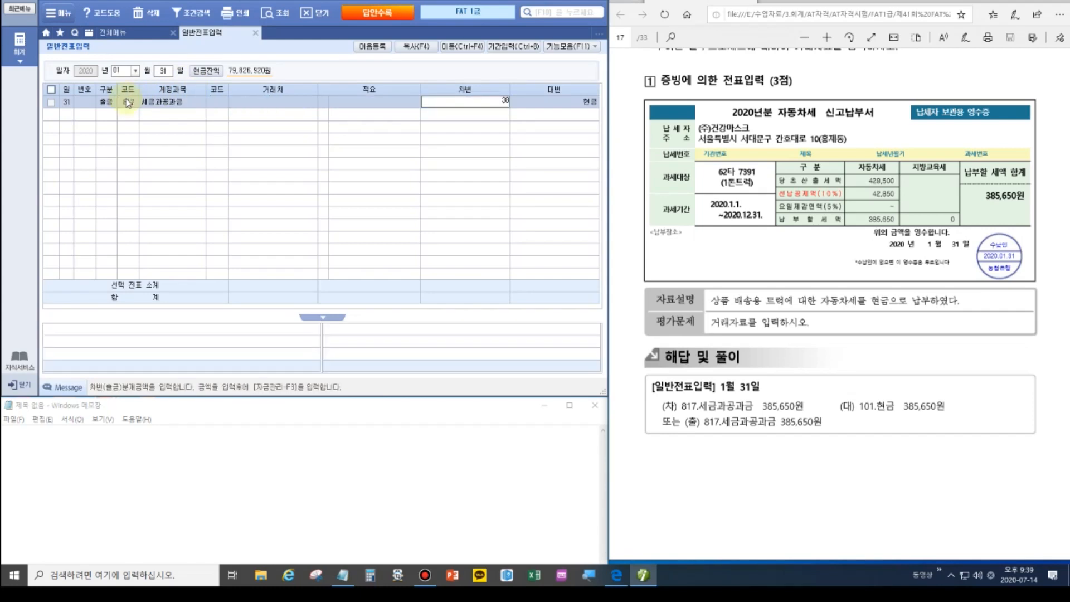
type(",565")
key("Return")
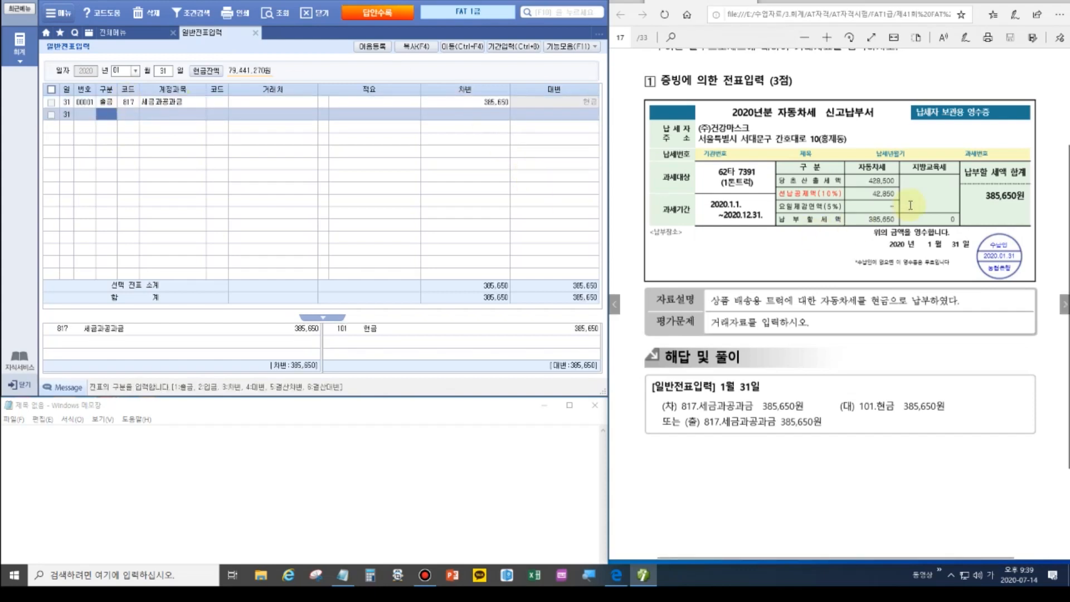
Move to the next exam page and set the voucher date to February 11.
left_click(1064, 304)
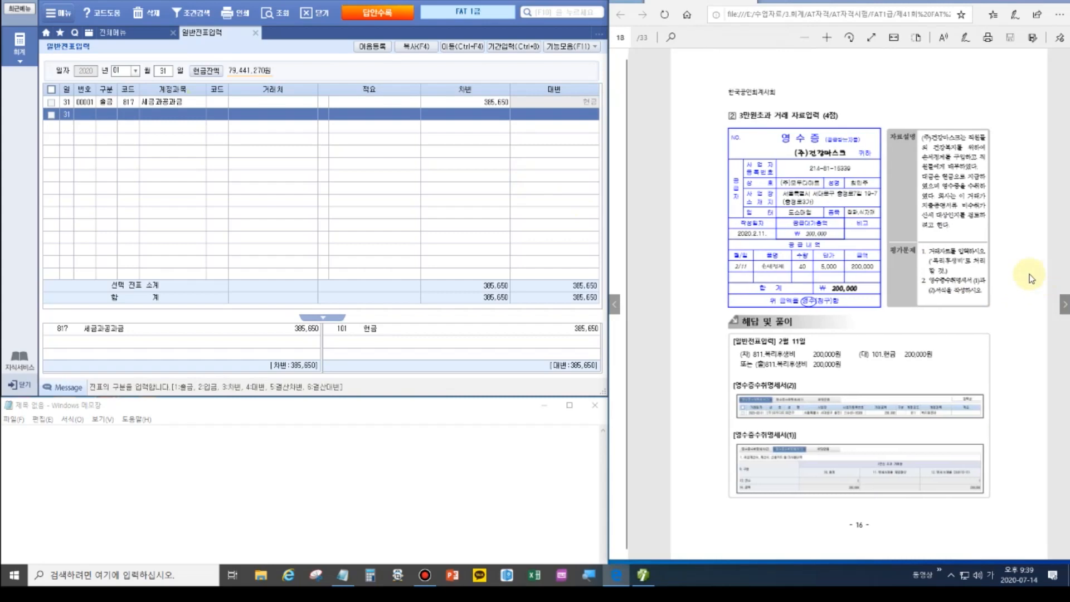
scroll(945, 253, "up", 5)
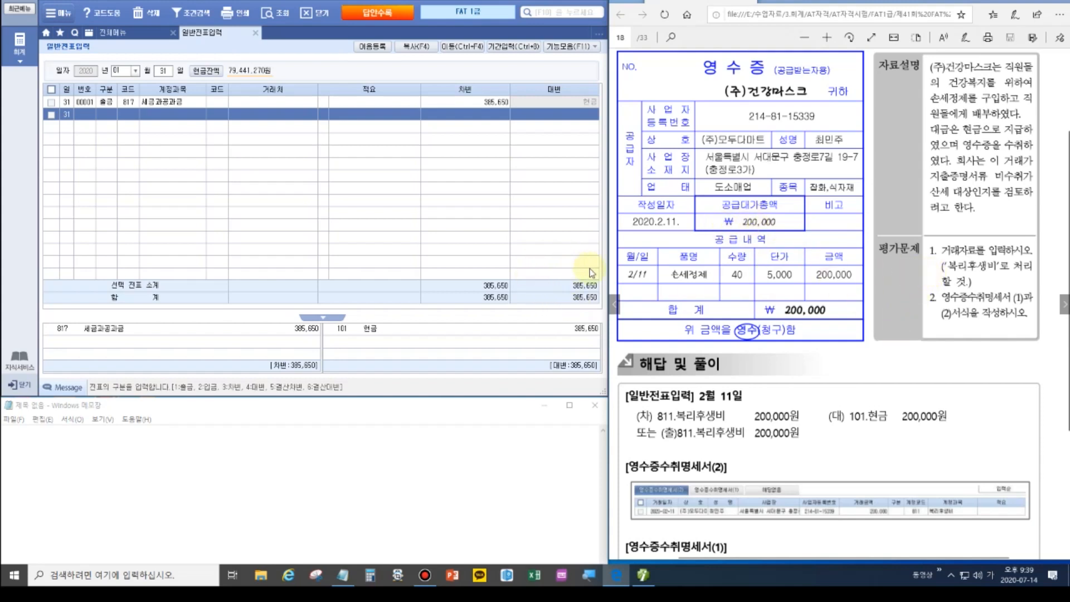
left_click(120, 71)
type("02")
key("Return")
type("11")
key("Return")
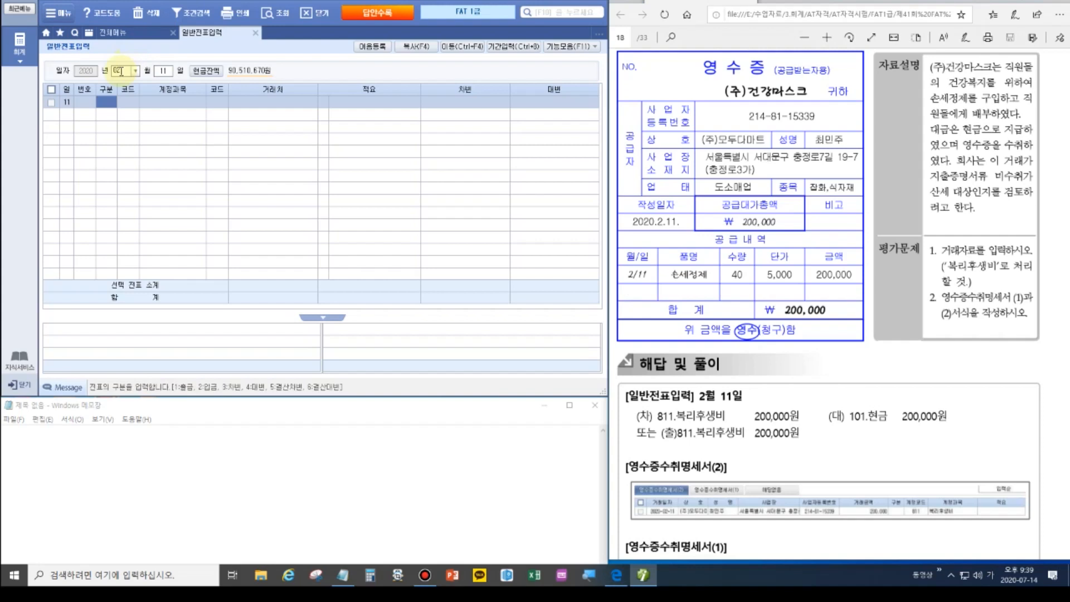
Enter a 구분 1 cash payment line debiting 200,000 to 811 복리후생비.
type("1")
key("Return")
type("811")
key("Return")
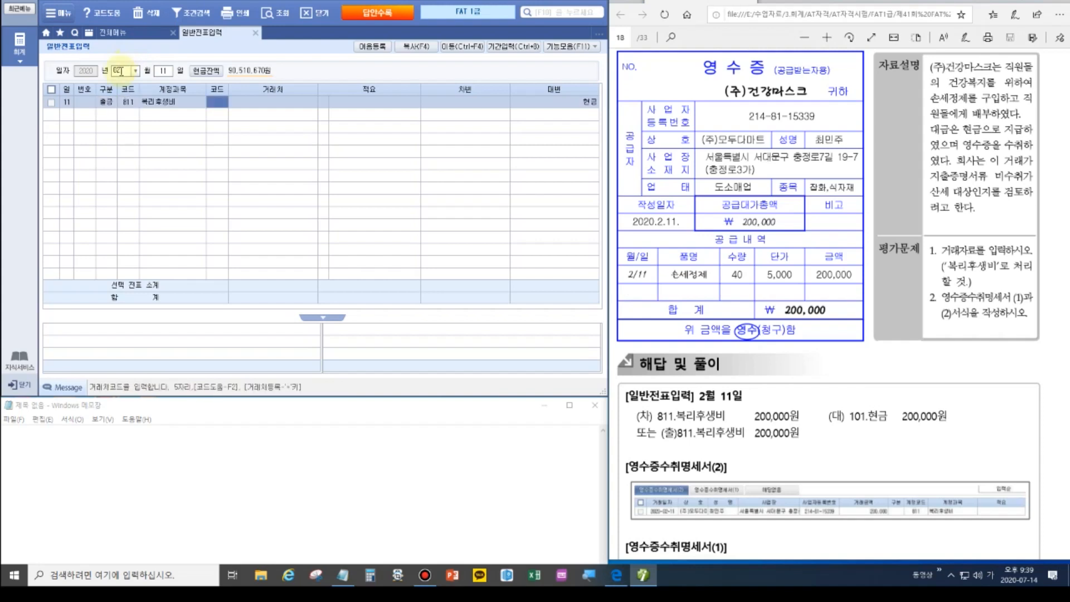
key("Return")
key("Return")
key("Return")
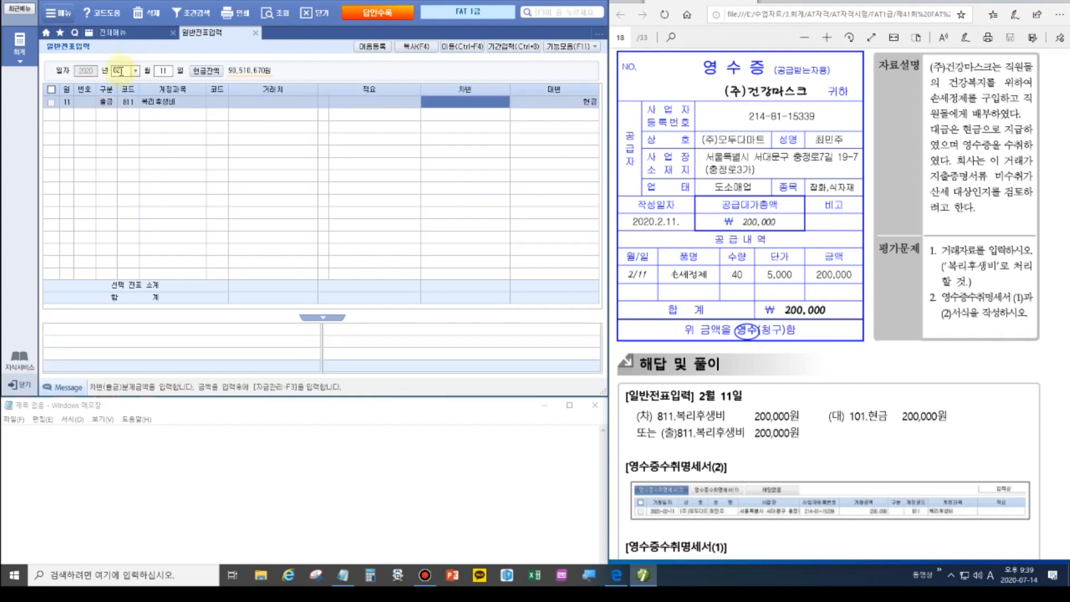
type("2000000")
key("Return")
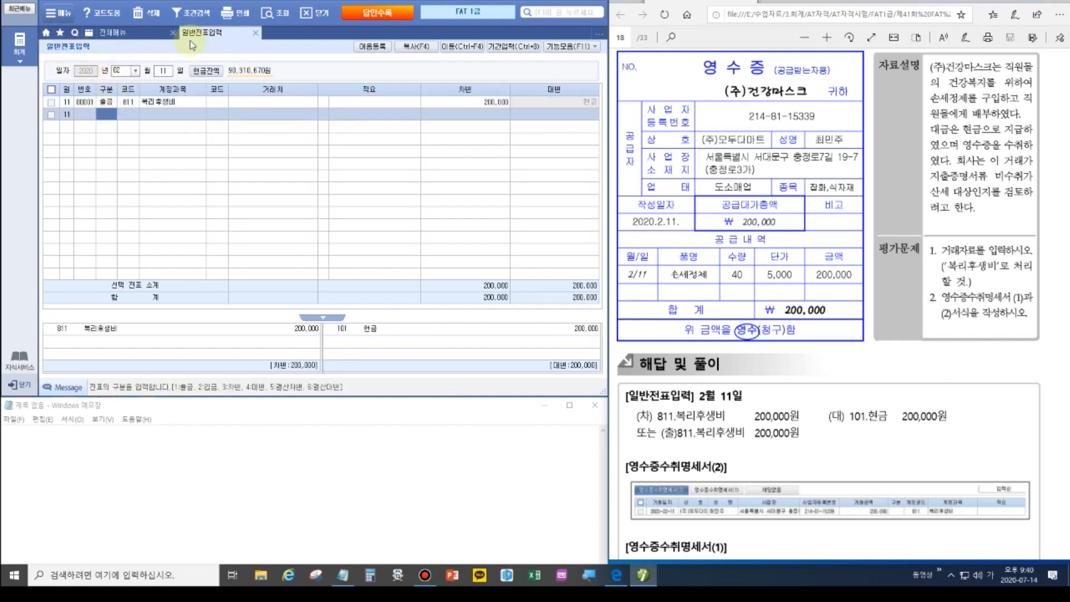
In 영수증수취명세서, enter date 2020-02-11 and business name (주)모두다마트 on row 1.
left_click(255, 35)
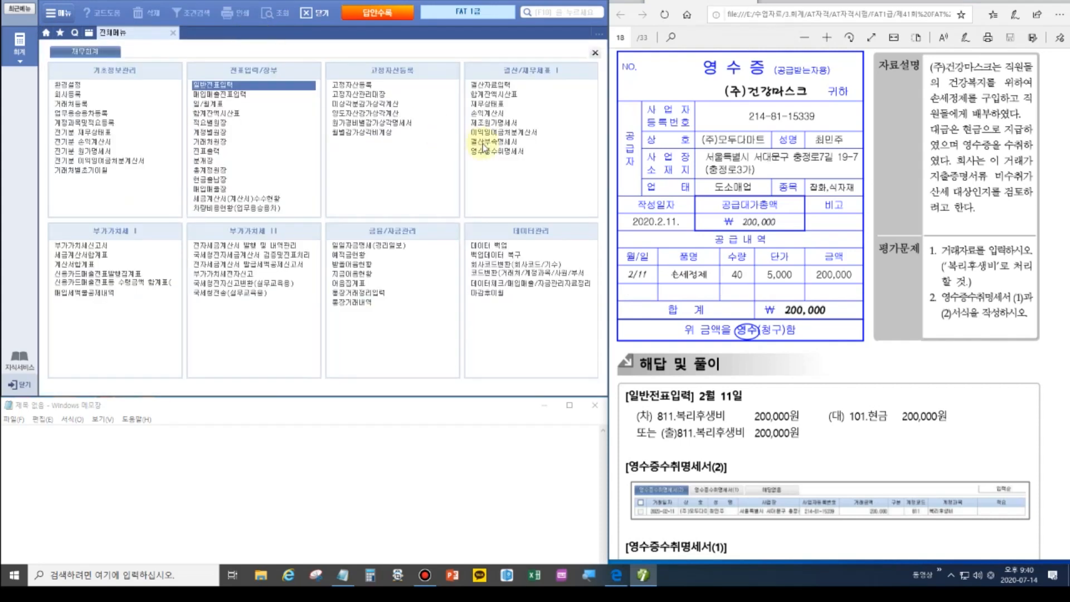
left_click(494, 156)
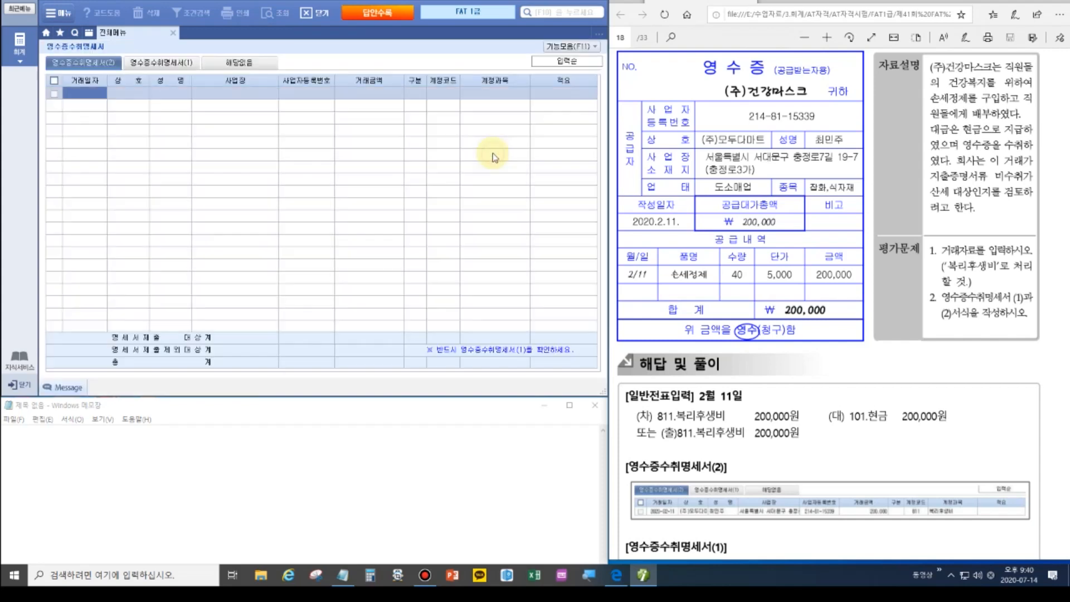
left_click(89, 92)
type("2020-02-11")
key("Return")
type("손세정ㅈ")
key("BackSpace")
key("BackSpace")
key("BackSpace")
key("BackSpace")
key("BackSpace")
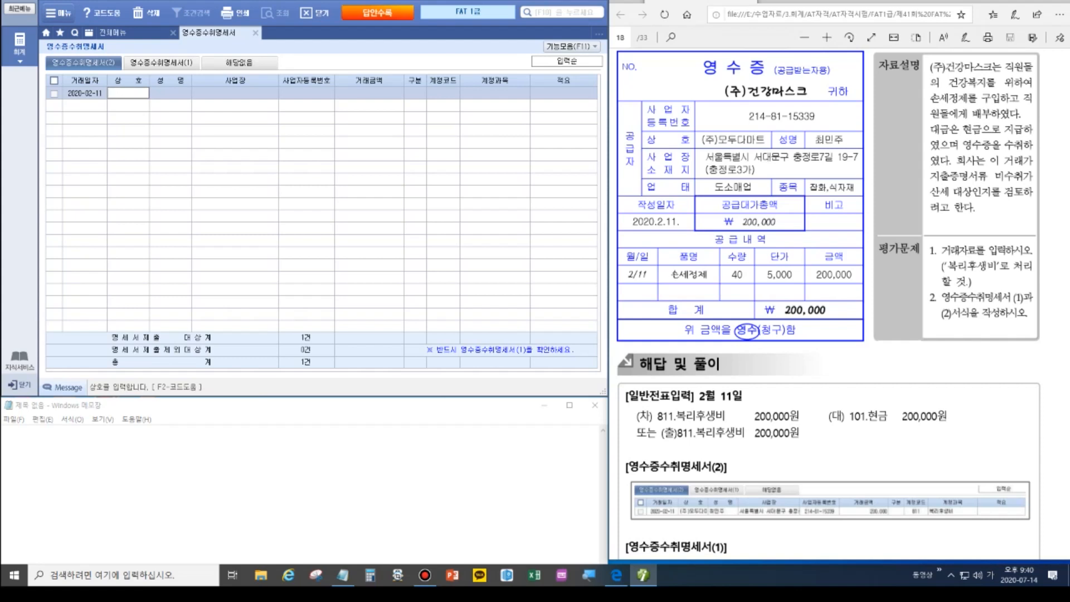
type("(주)모두다마트")
key("Return")
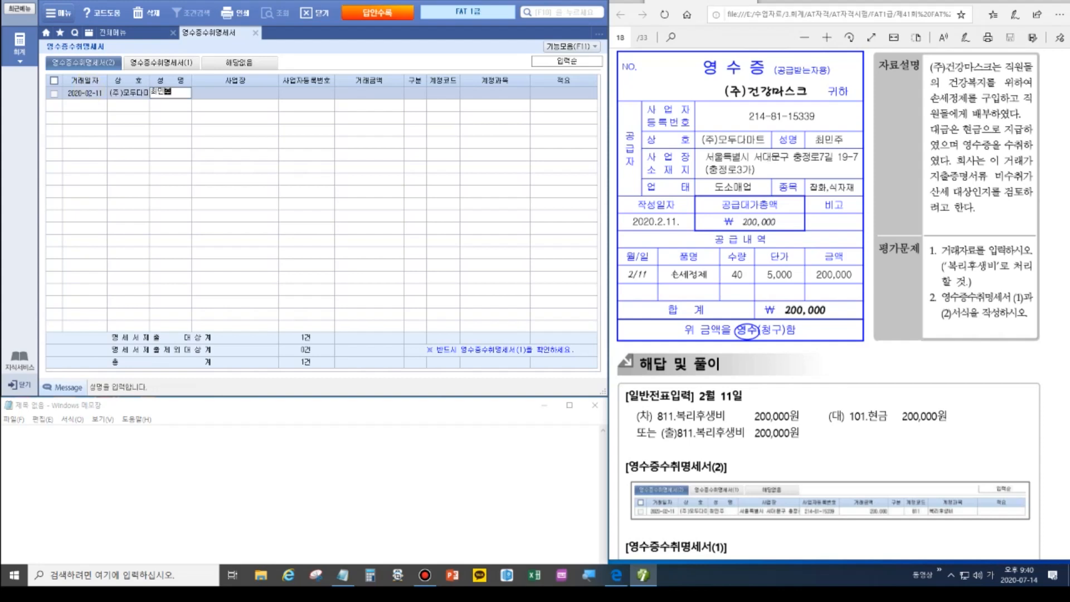
Fill in the representative's name, business address and registration number.
key("Return")
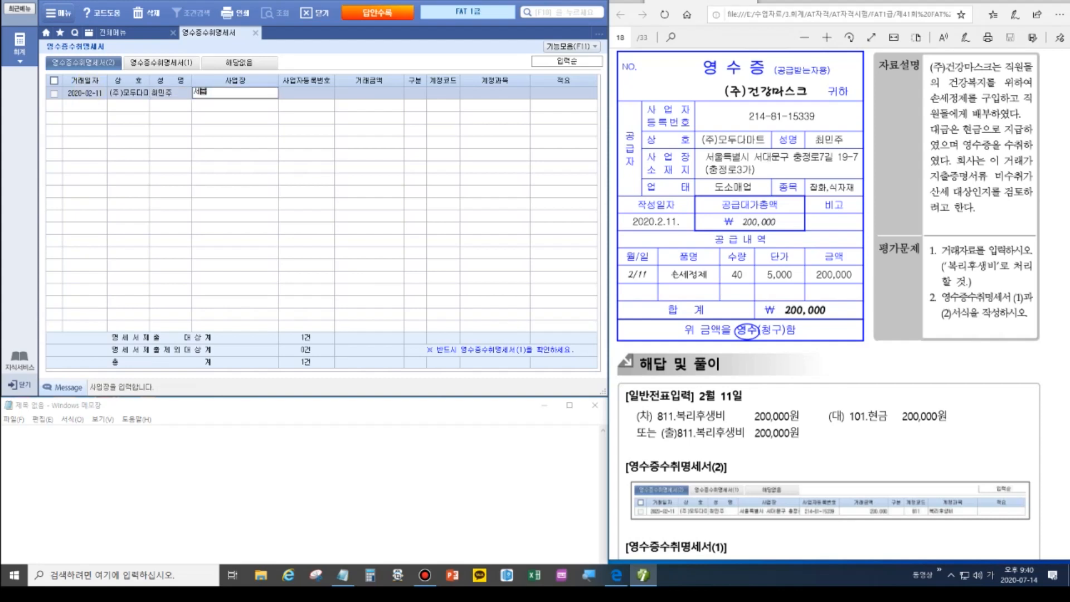
key("Return")
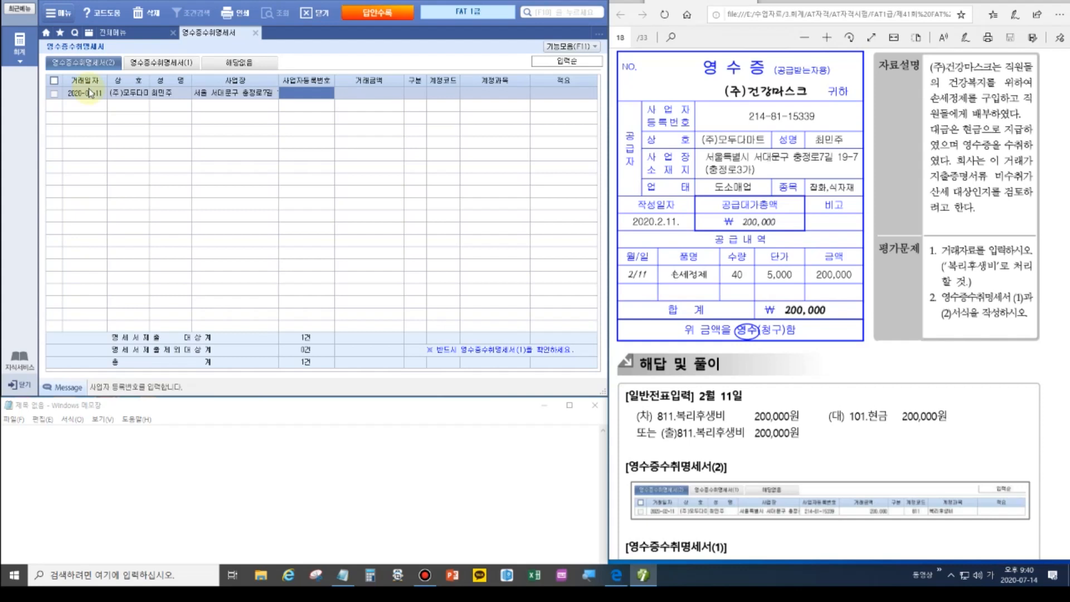
key("Return")
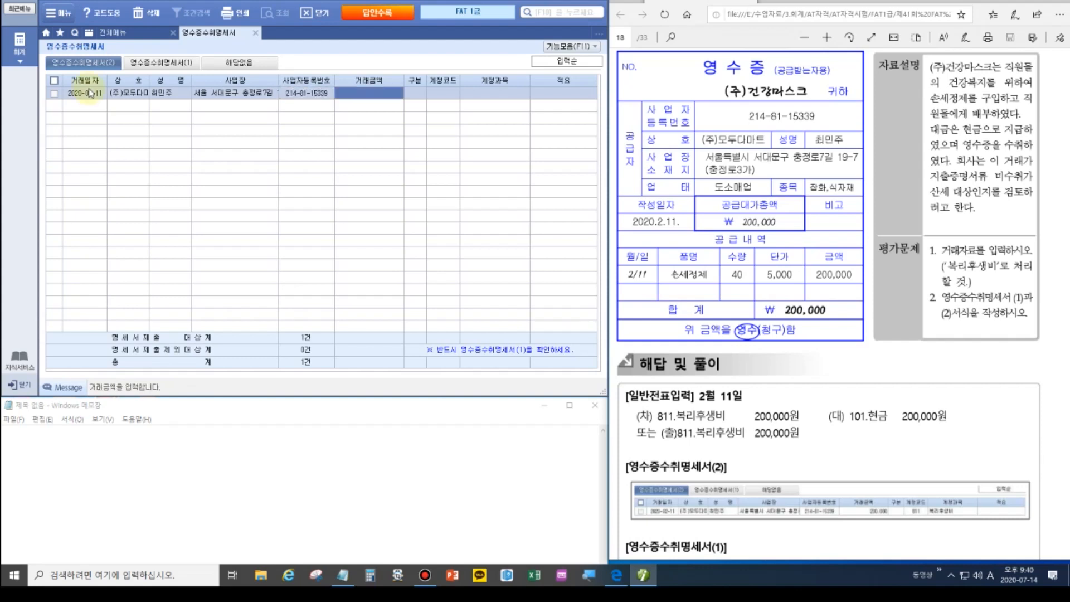
Enter amount 200,000, account 811 복리후생비 and description 손세정제구매.
type("2000000")
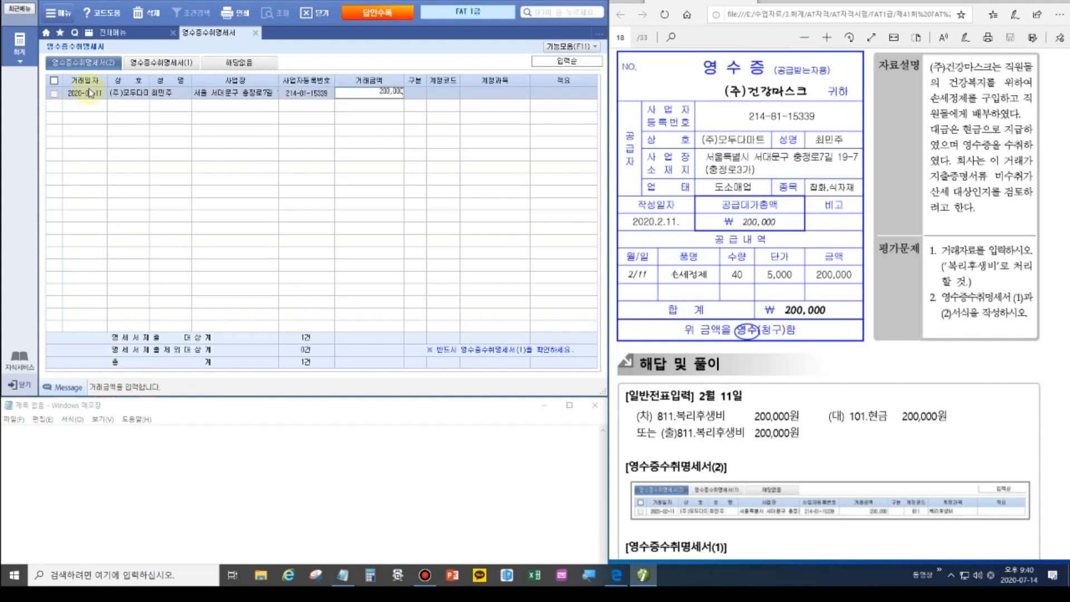
key("Return")
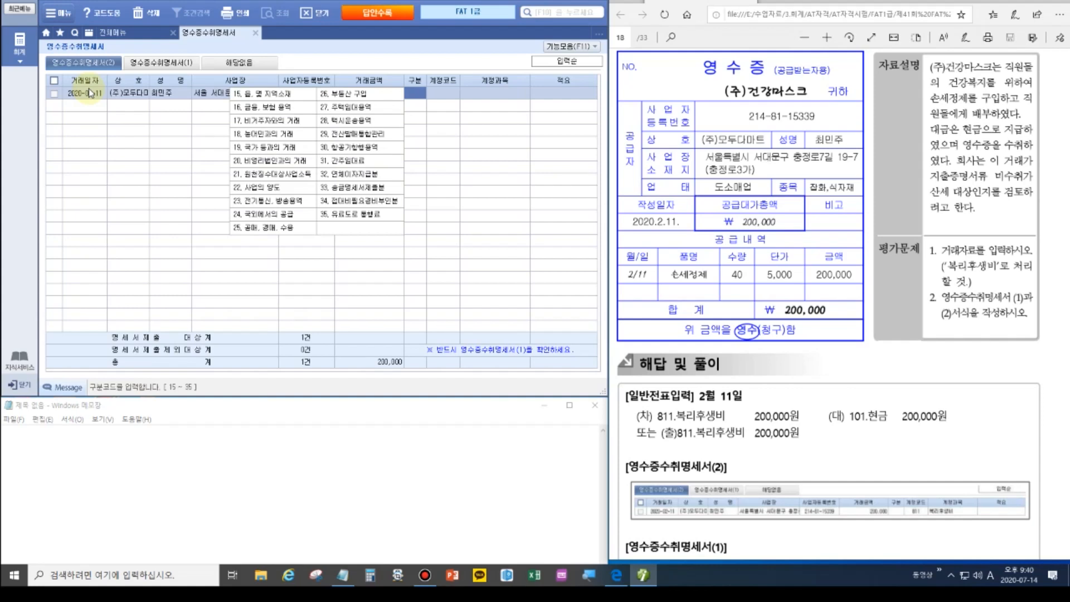
key("Return")
type("811")
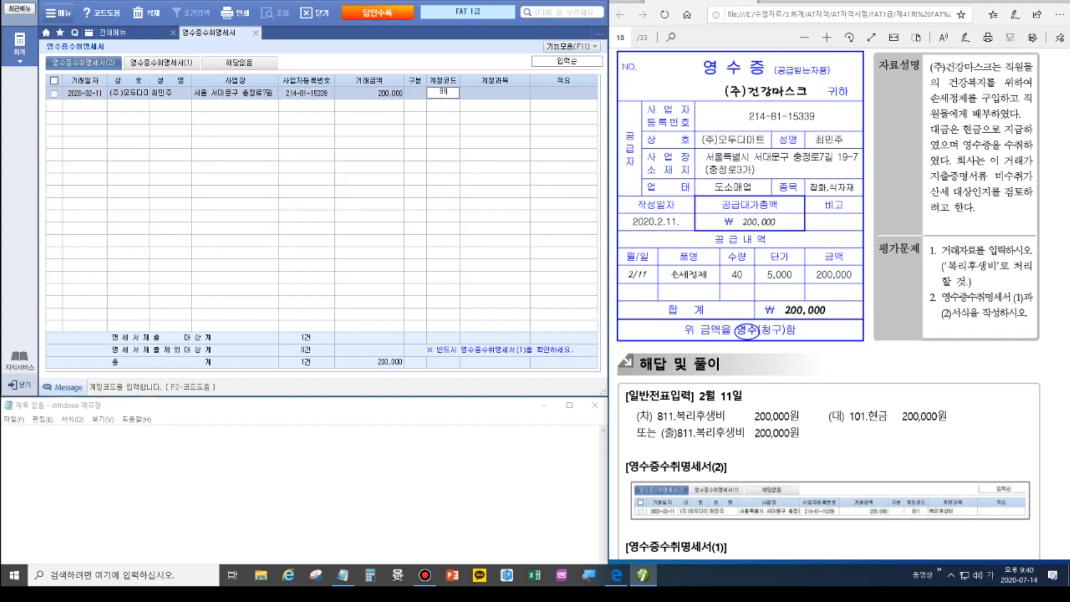
key("Return")
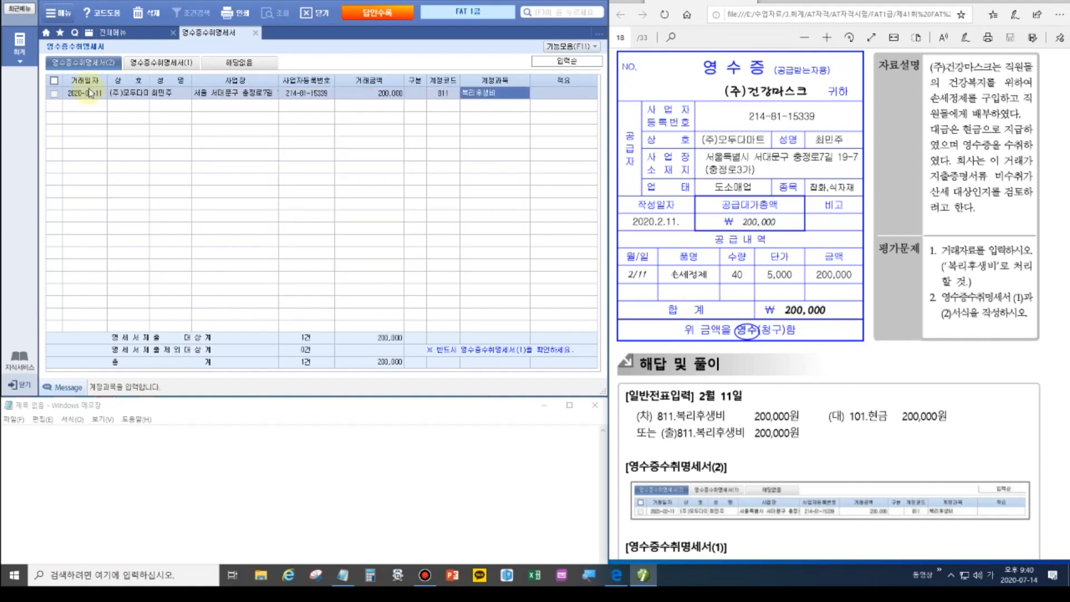
key("Return")
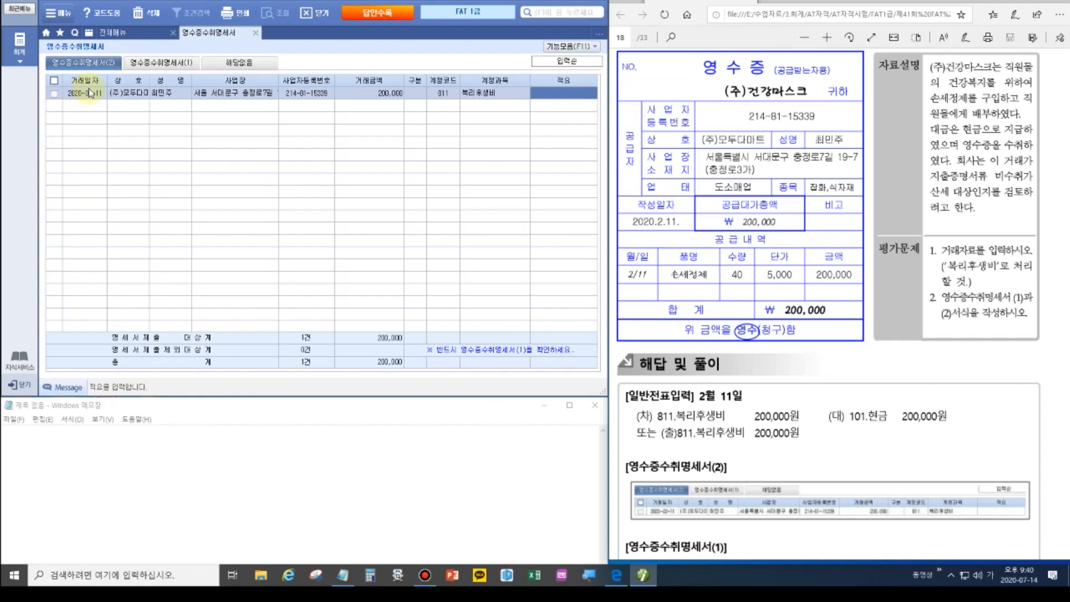
type("손세정제구매")
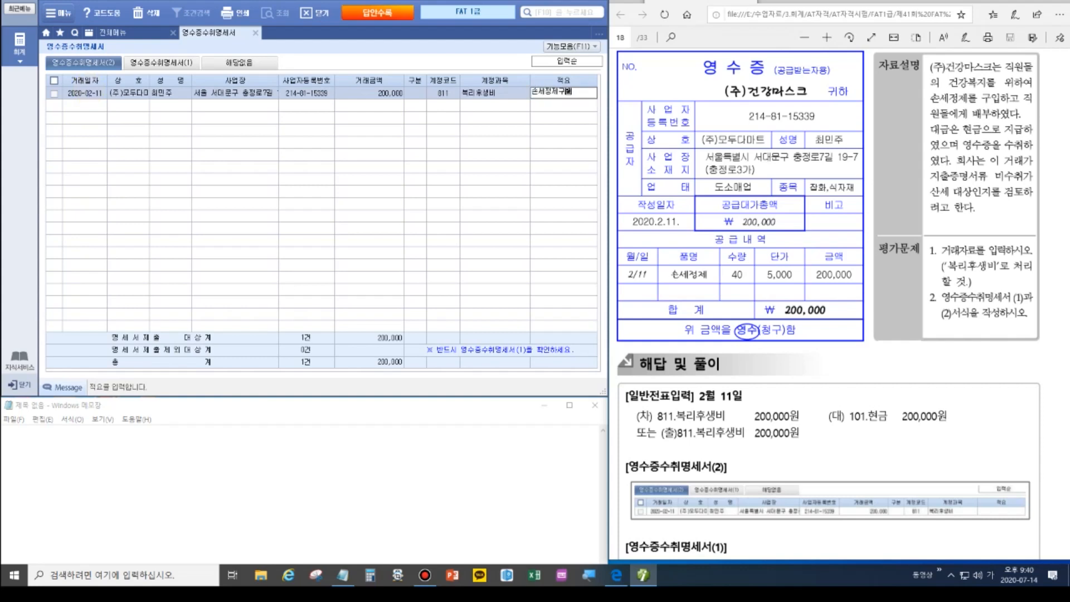
key("Return")
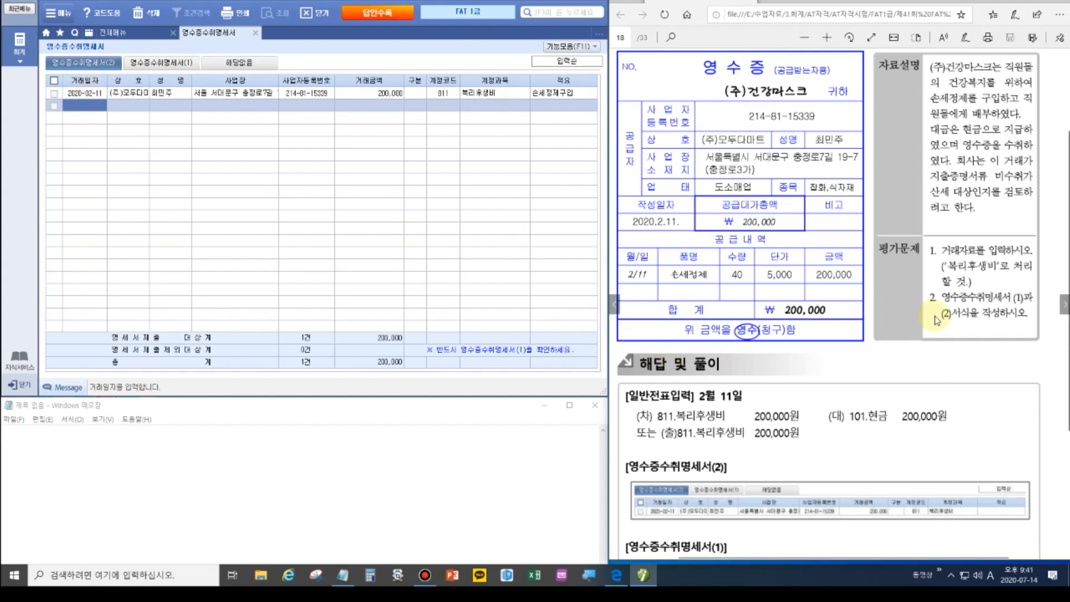
Check the summary tab (1), then close and save the receipt statement.
left_click(184, 69)
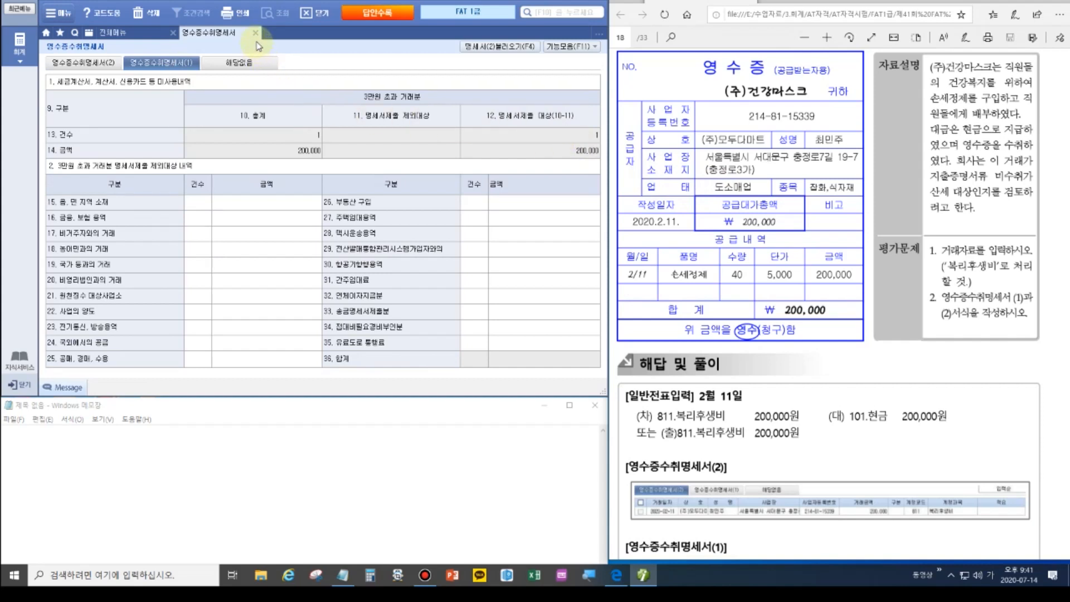
left_click(255, 32)
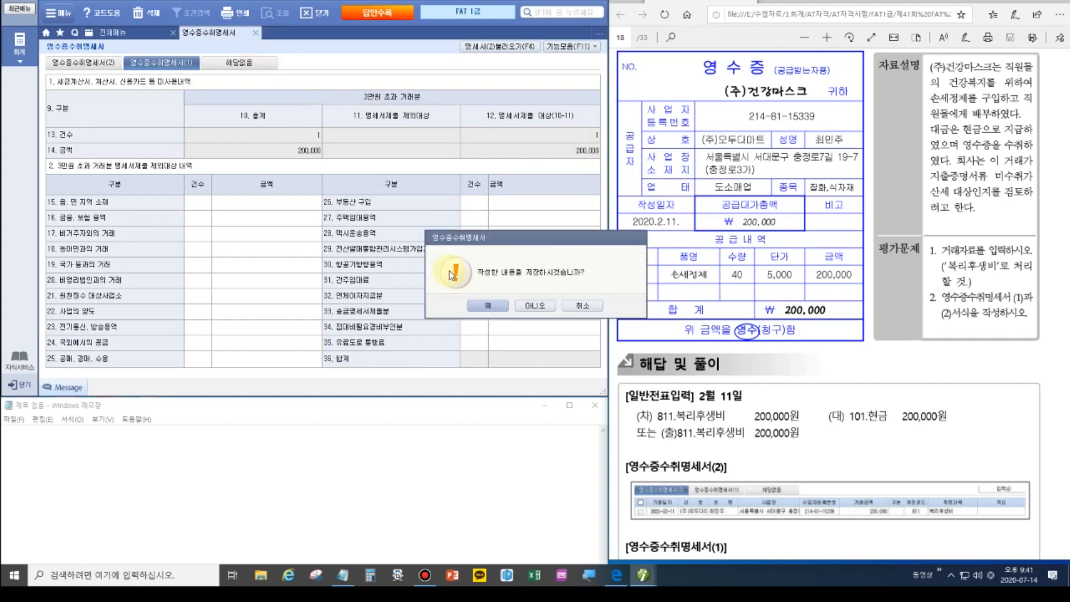
left_click(470, 306)
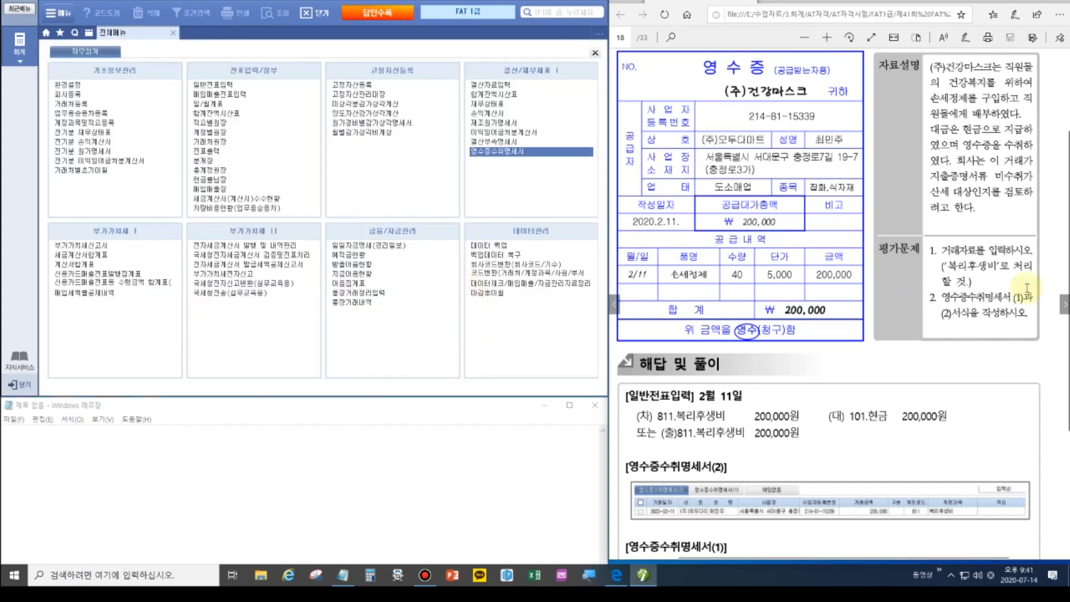
left_click(1064, 304)
Open 일반전표입력 for February 20 and start a debit (구분 3) line.
left_click(847, 227)
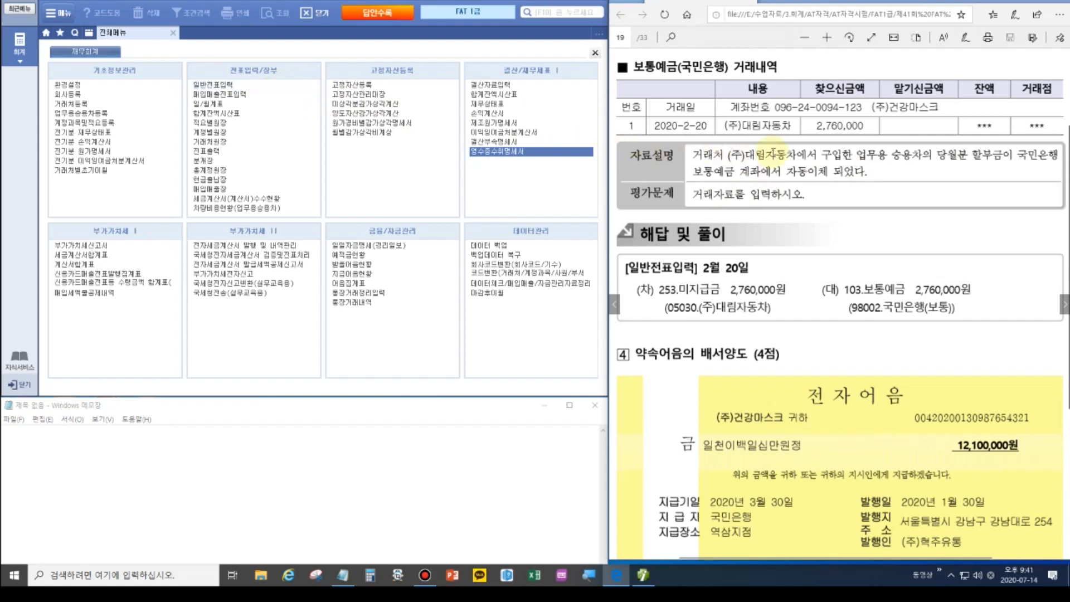
left_click(223, 85)
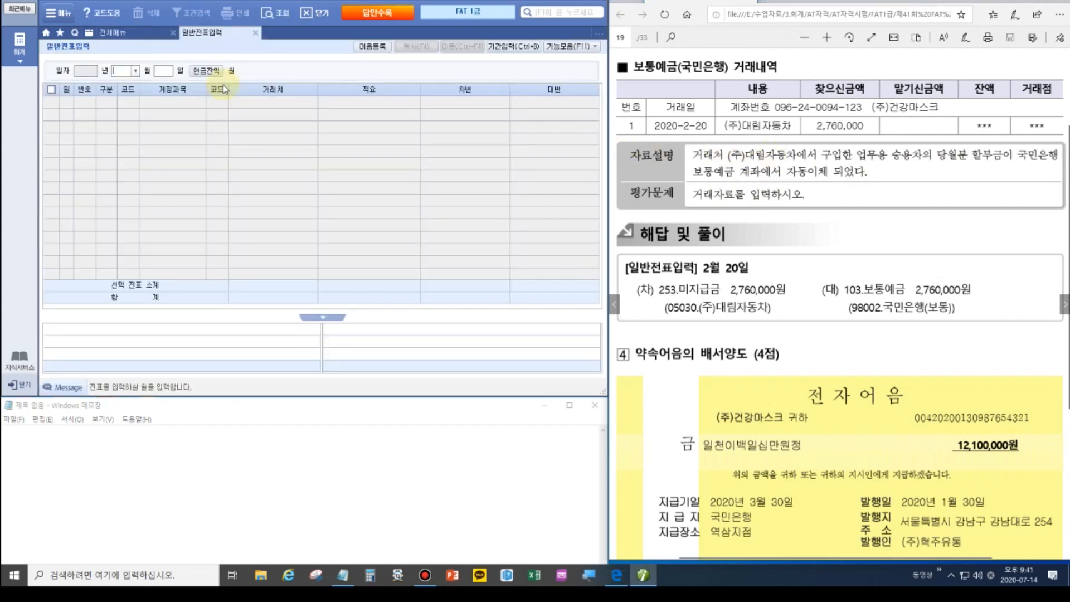
type("02")
key("Return")
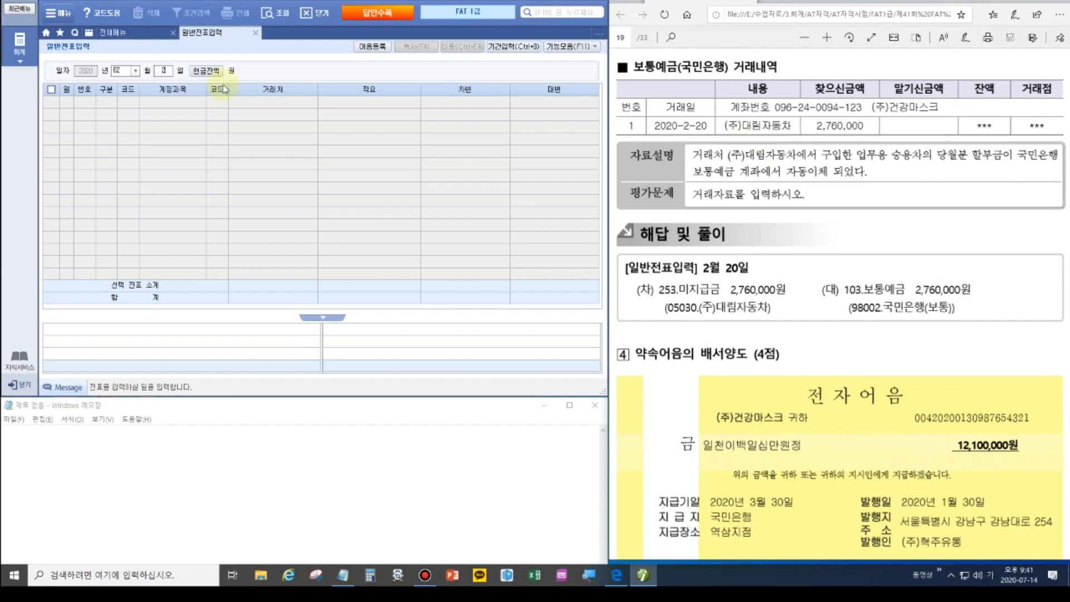
type("20")
key("Return")
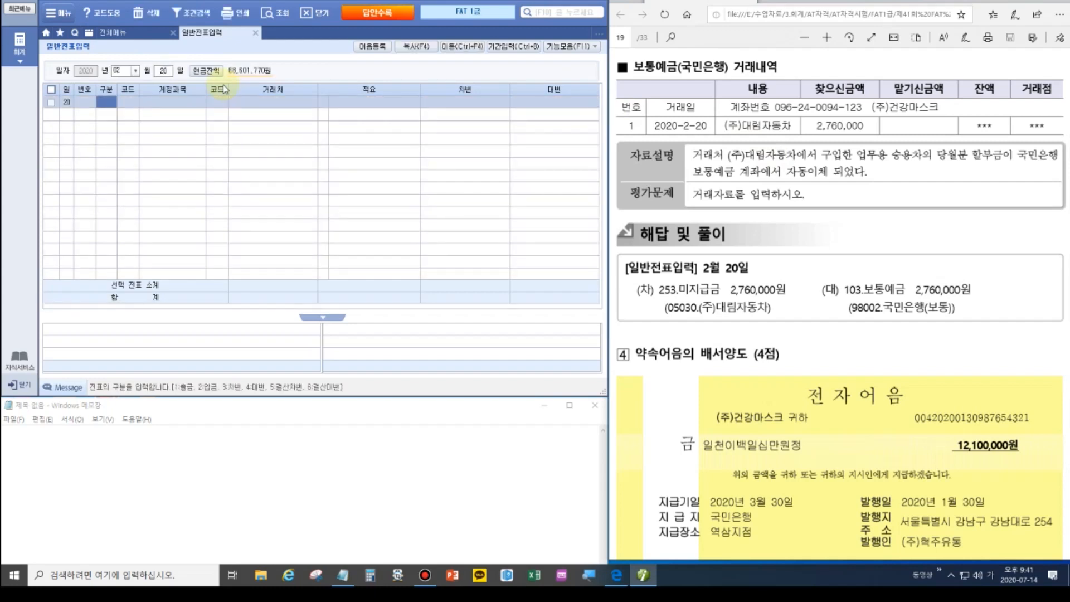
type("3")
key("Return")
Debit 2,760,000 to 253 미지급금 for partner 05030 (주)대림자동차.
type("253")
key("Return")
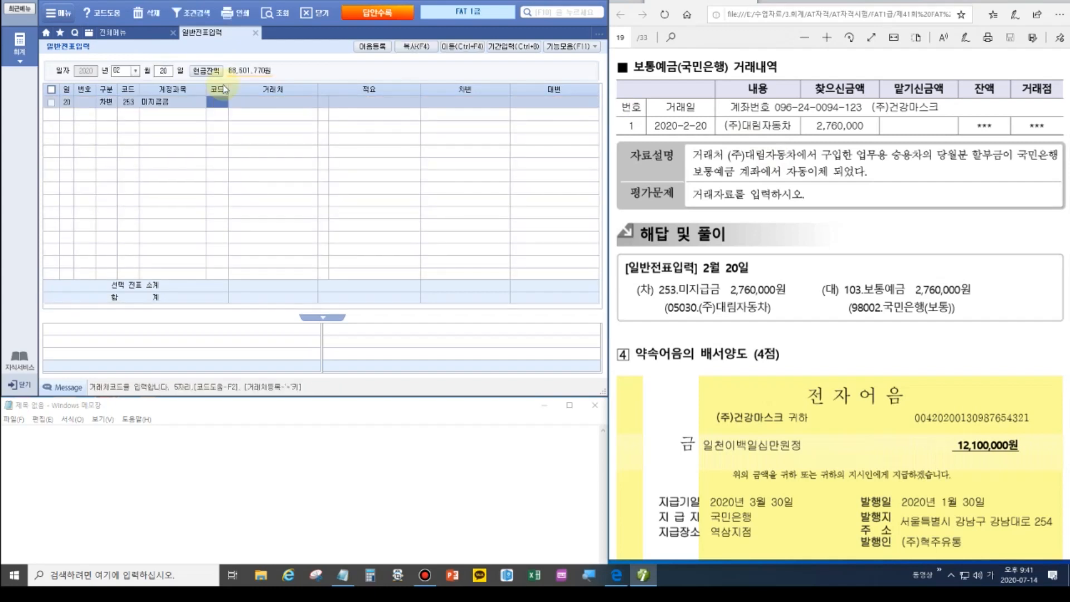
type("05030")
key("Return")
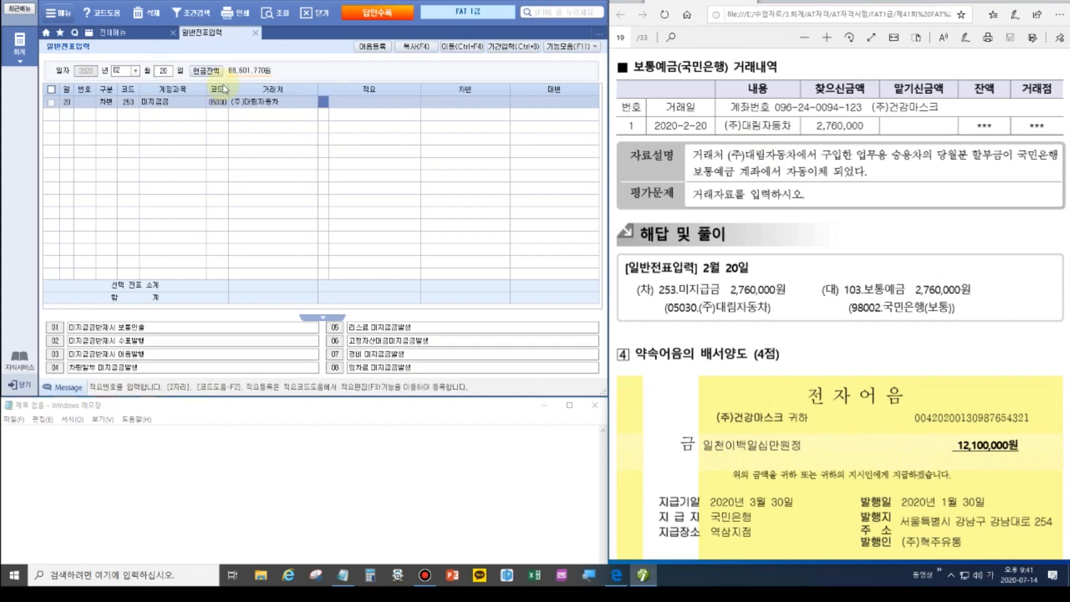
key("Return")
type("2760000")
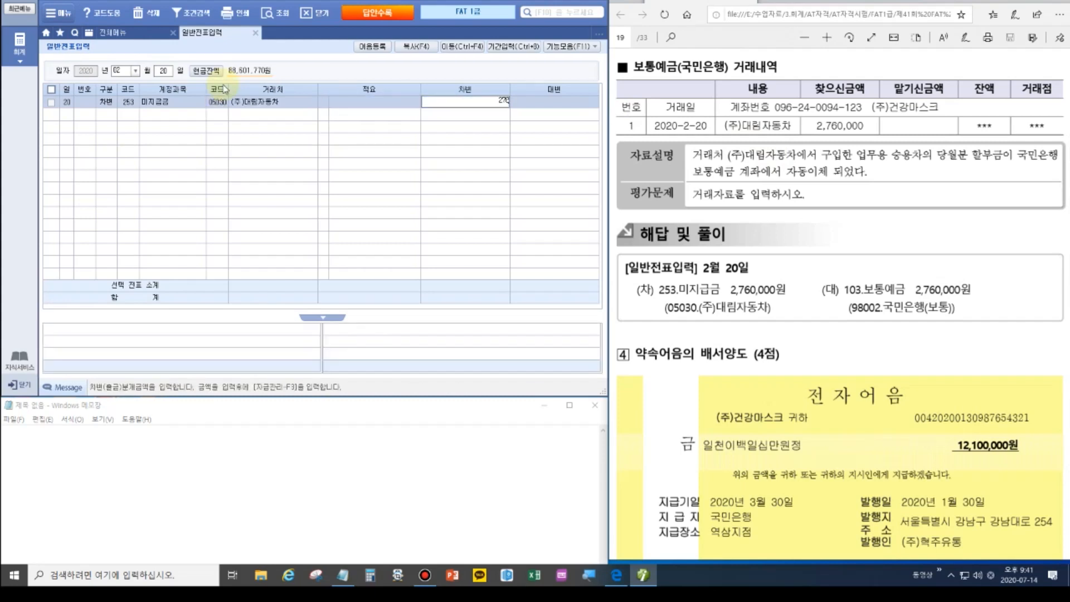
key("Return")
Add a credit line to 103 보통예금 with partner 98002 국민은행(보통).
type("4")
key("Return")
type("103")
key("Return")
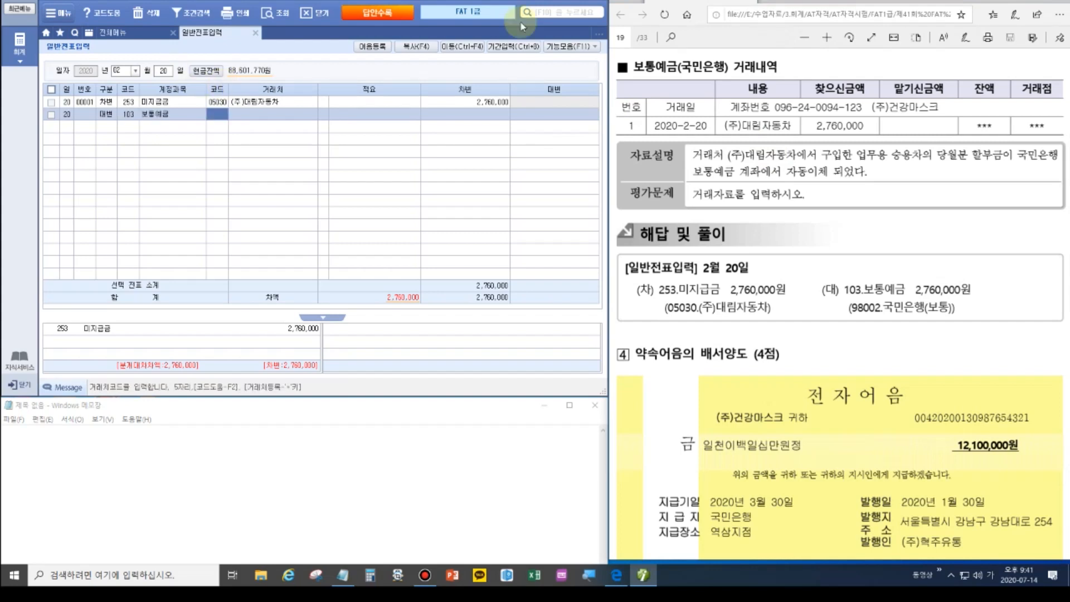
left_click(697, 70)
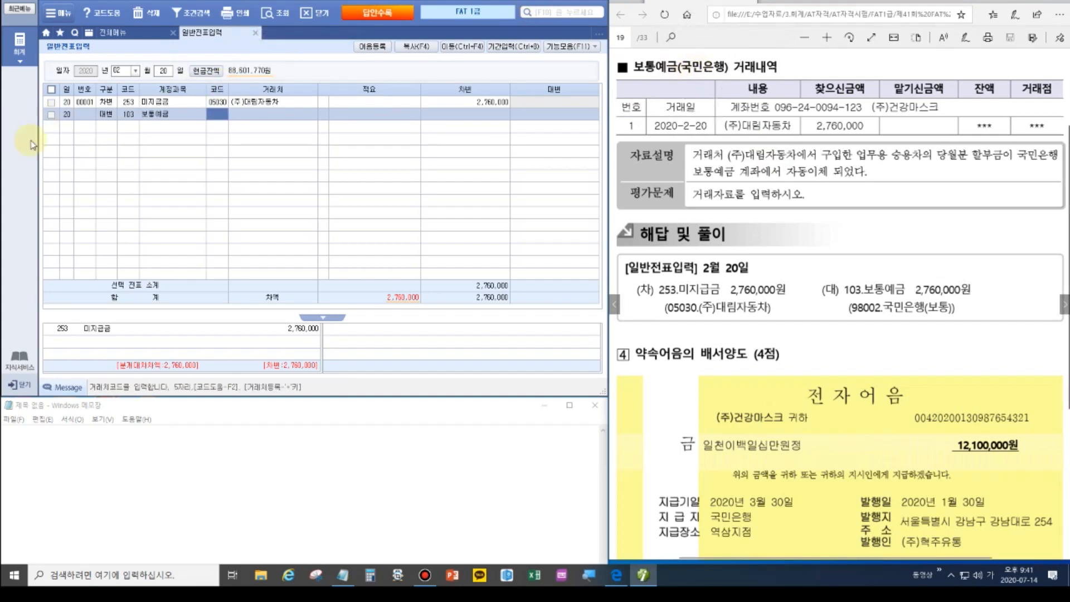
type("국민")
left_click(98, 140)
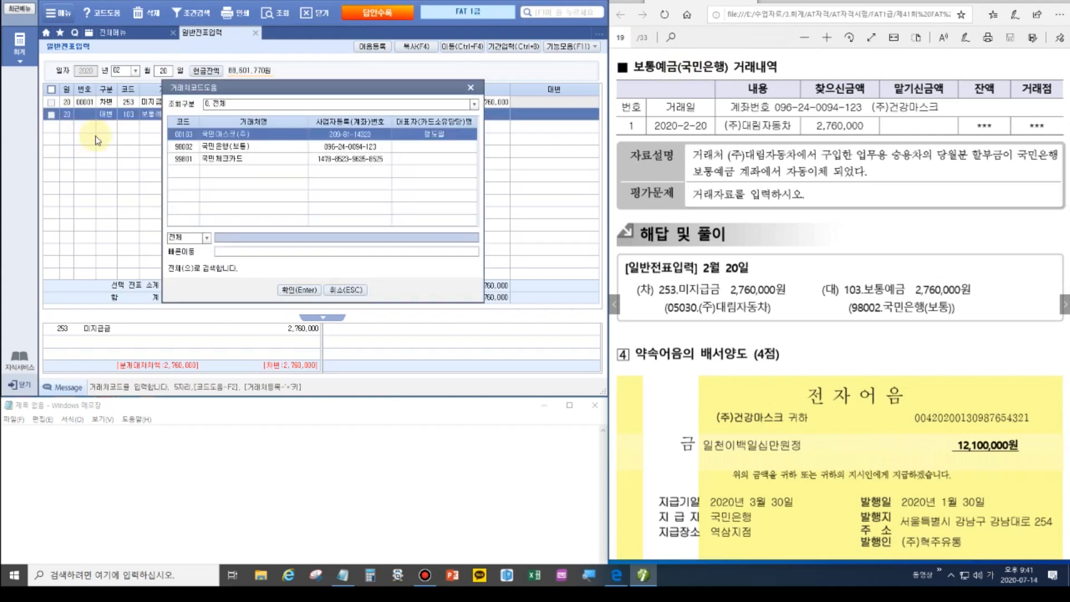
key("Down")
key("Return")
Set the credit amount to 2,760,000, fixing the mistyped 27,650,000.
key("Return")
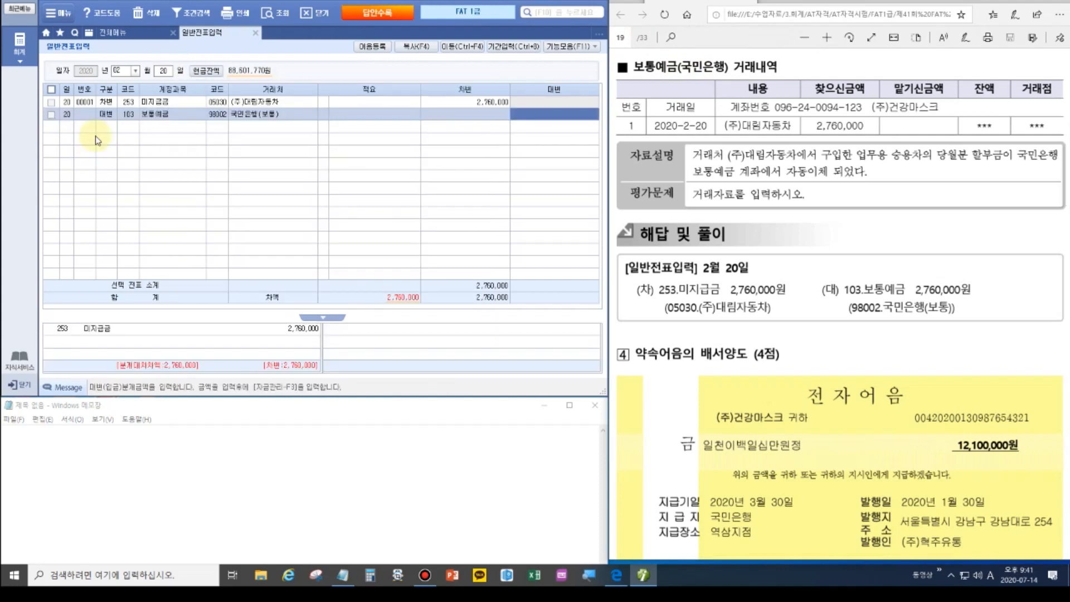
type("27,650,000")
key("Return")
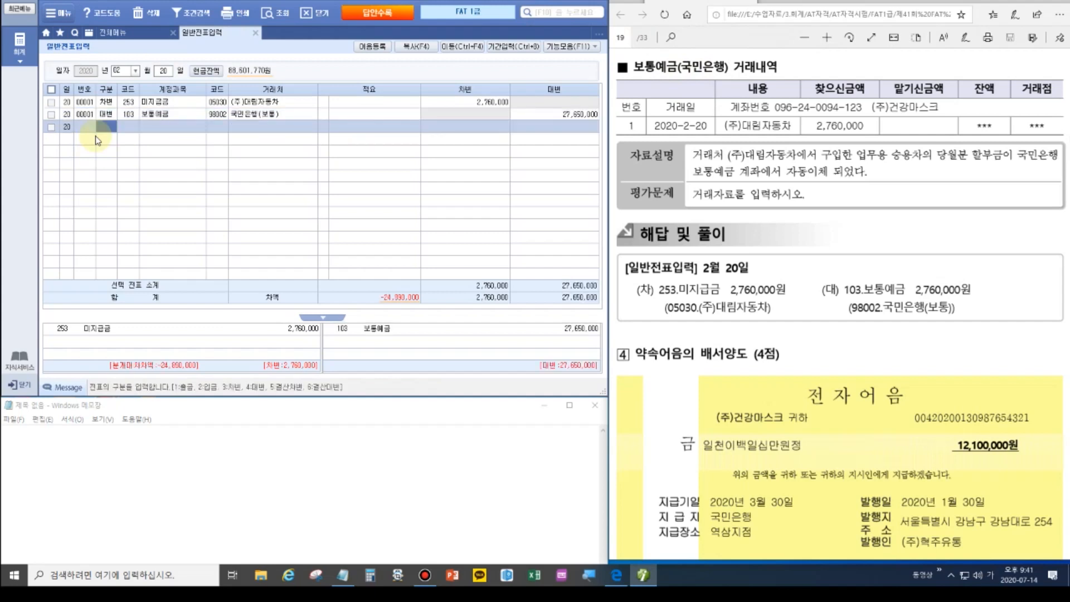
left_click(574, 114)
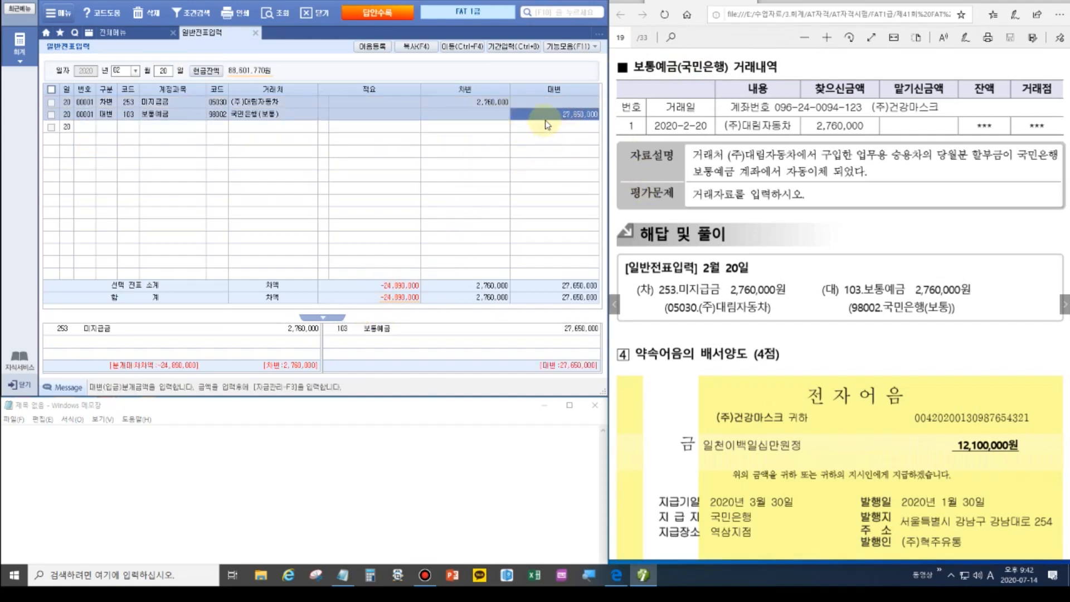
type("2760000")
key("Return")
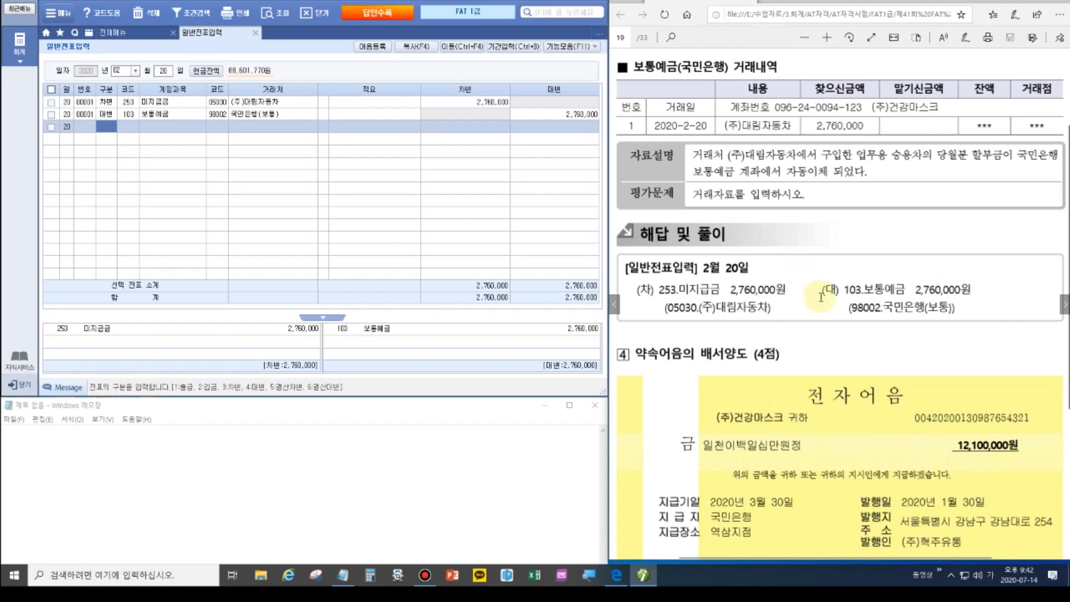
left_click(733, 363)
scroll(733, 362, "down", 3, "ctrl")
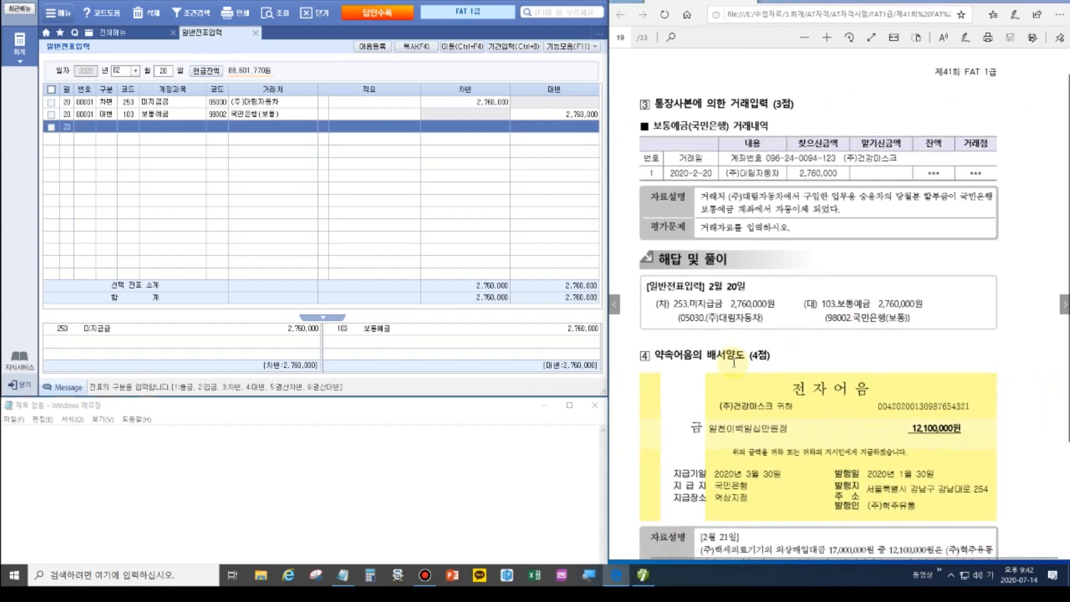
scroll(750, 359, "down", 2)
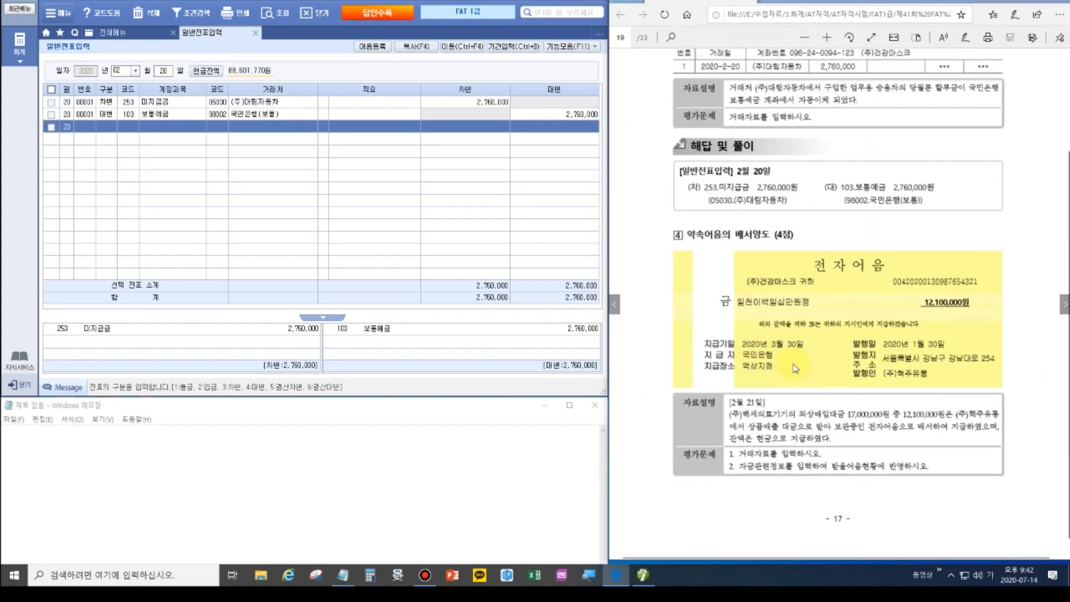
scroll(752, 357, "up", 3, "ctrl")
scroll(790, 365, "up", 2)
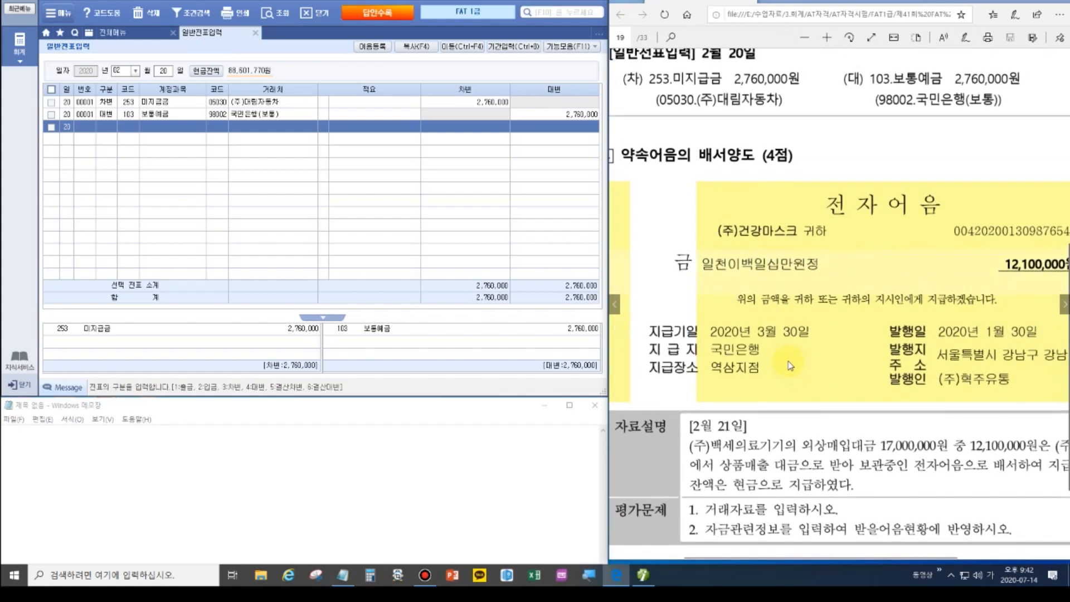
scroll(787, 360, "down", 1, "ctrl")
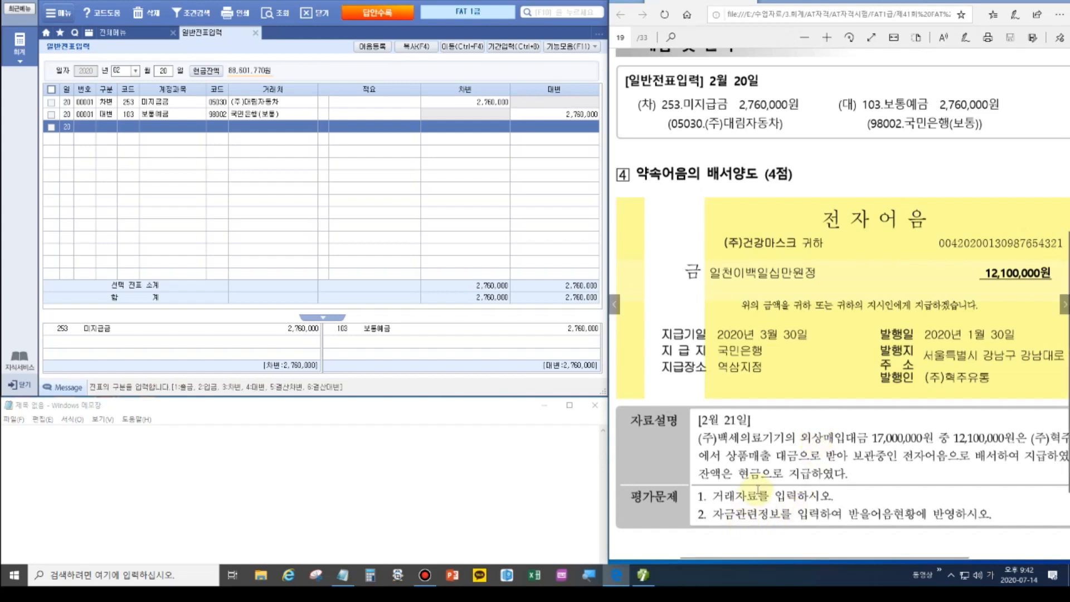
Change the voucher date to February 21.
left_click(126, 72)
key("Return")
type("21")
key("Return")
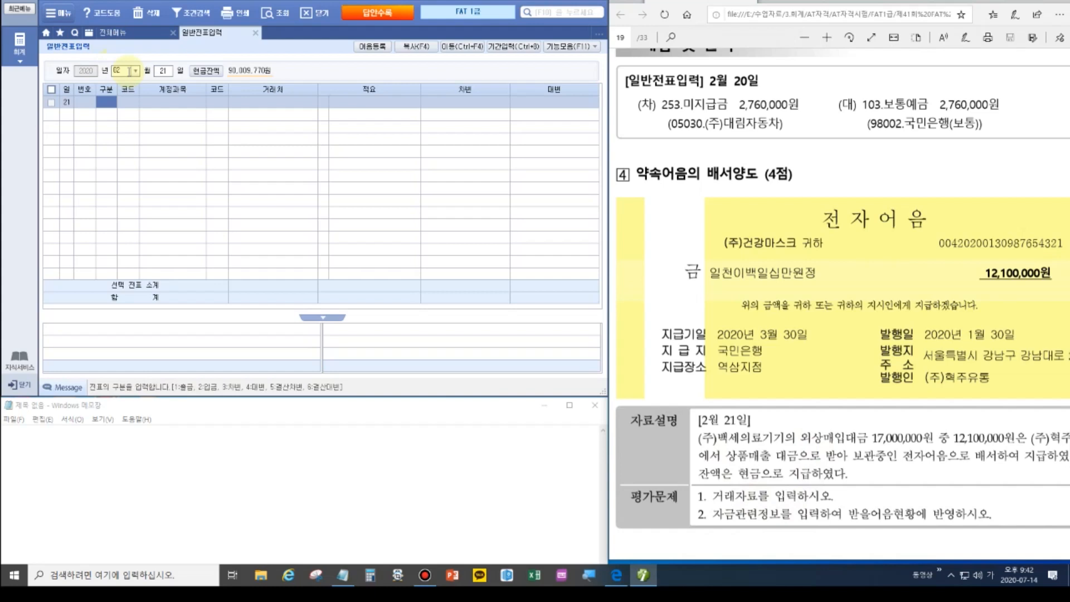
Debit 17,000,000 to 251 외상매입금 for partner 00325 (주)백세의료기기.
type("3")
key("Return")
type("251")
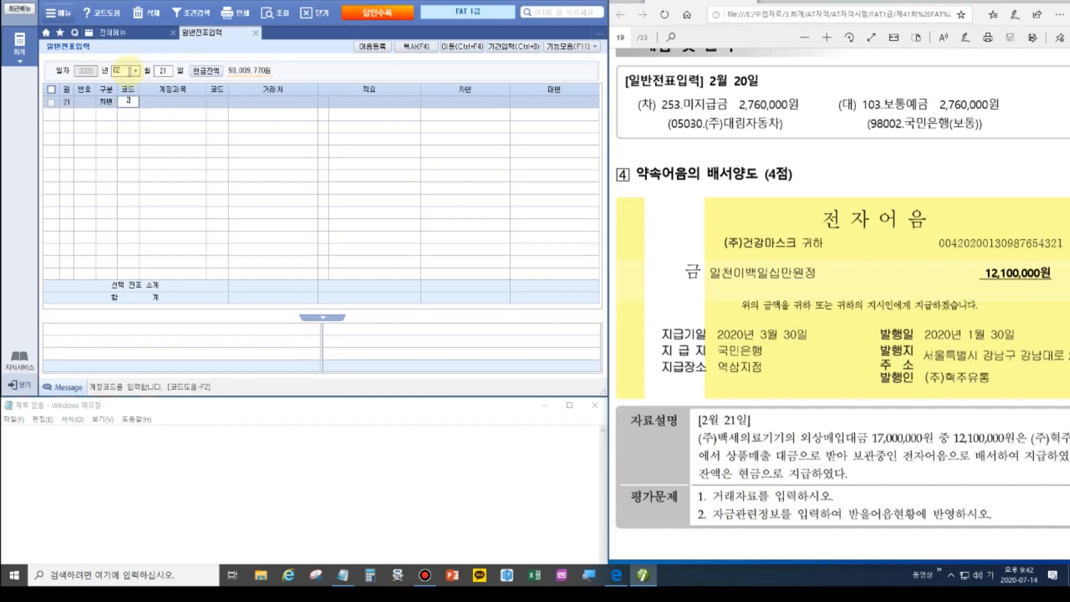
key("Return")
type("00325")
key("Return")
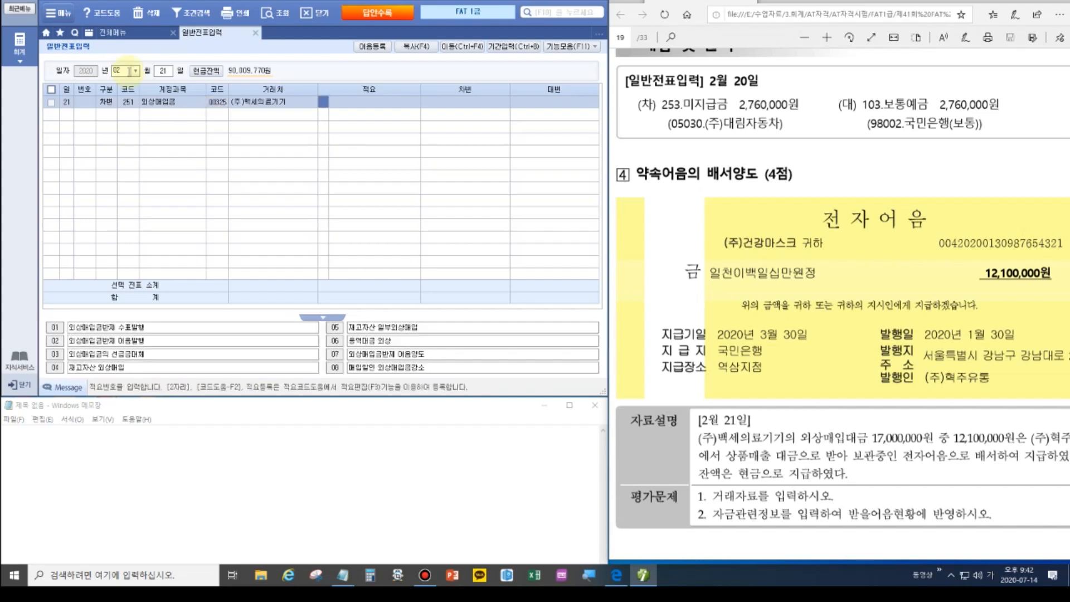
key("Return")
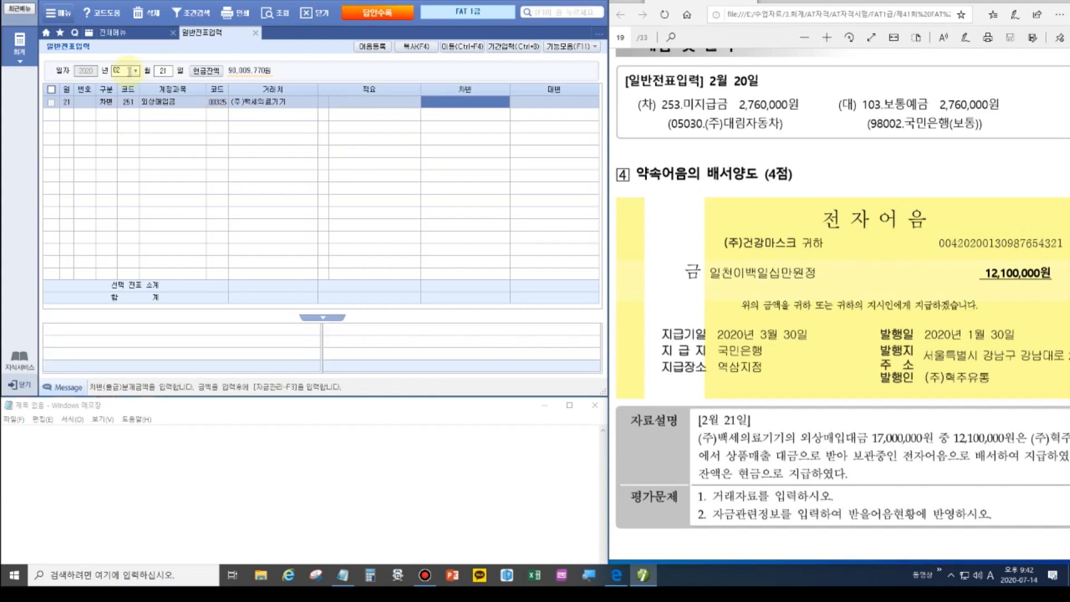
type("17000000")
key("Return")
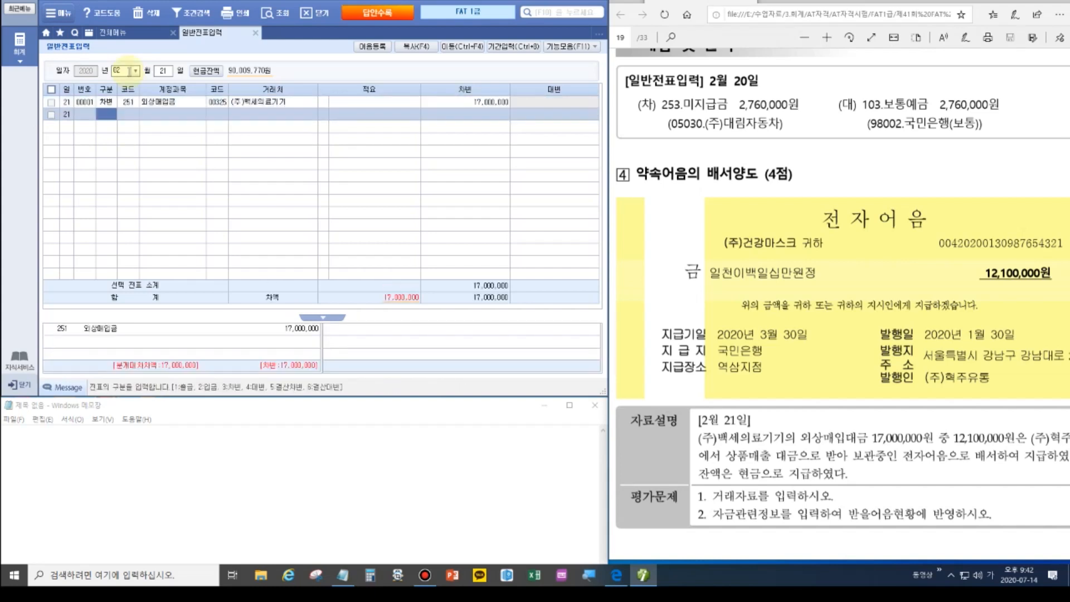
Credit 12,100,000 to 110 받을어음 for partner 01121 (주)혁주유통.
type("4")
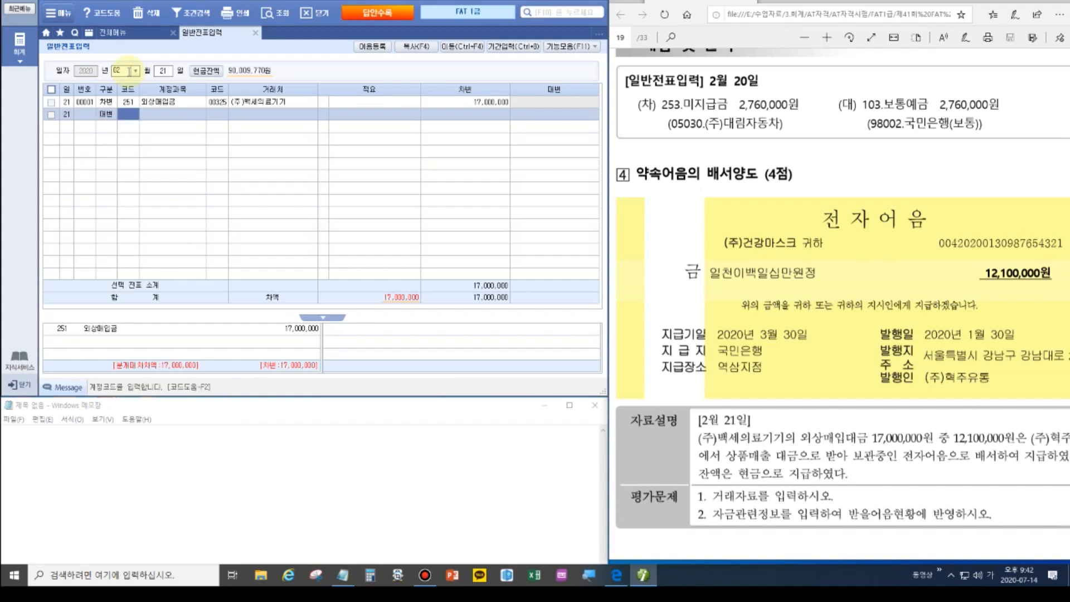
type("110")
key("Return")
type("01121")
key("Return")
key("Return")
type("12,100,000")
key("Return")
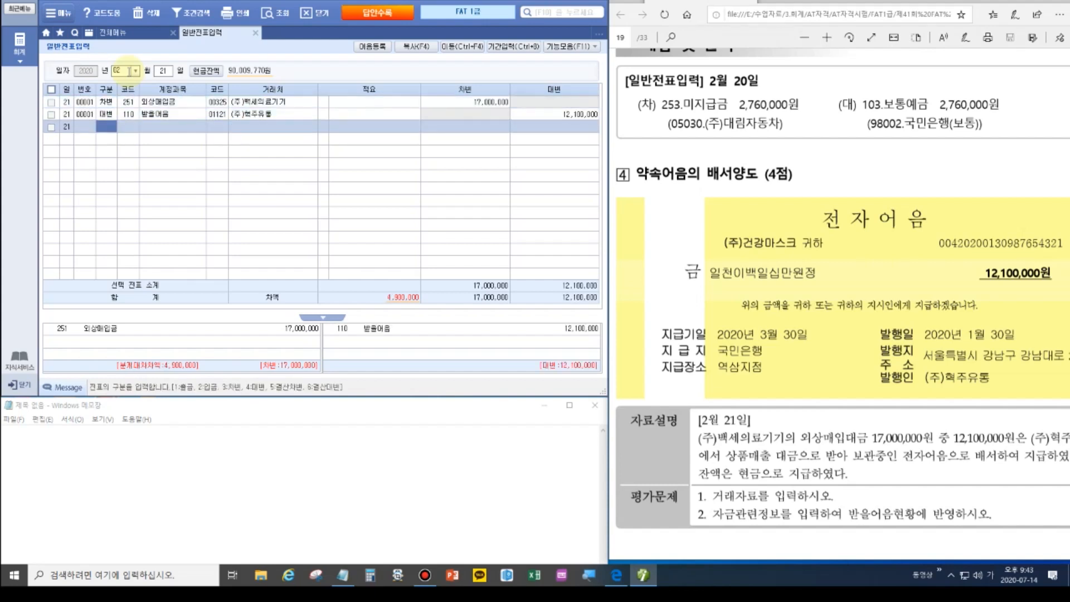
Credit 4,900,000 to 101 현금 to balance, then highlight the 받을어음 12,100,000 line.
type("4")
key("Return")
type("101")
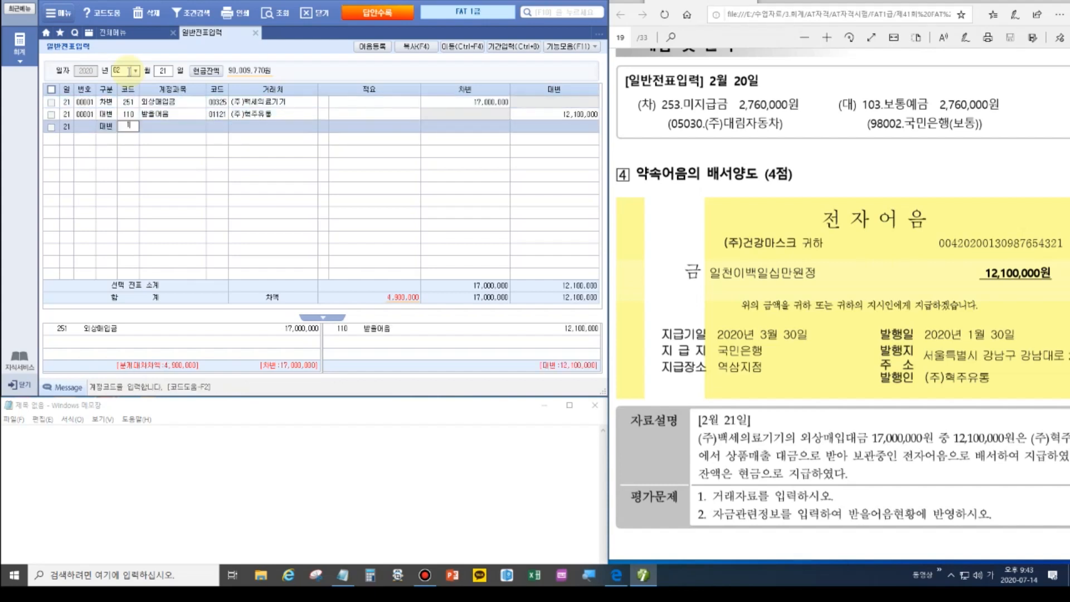
key("Return")
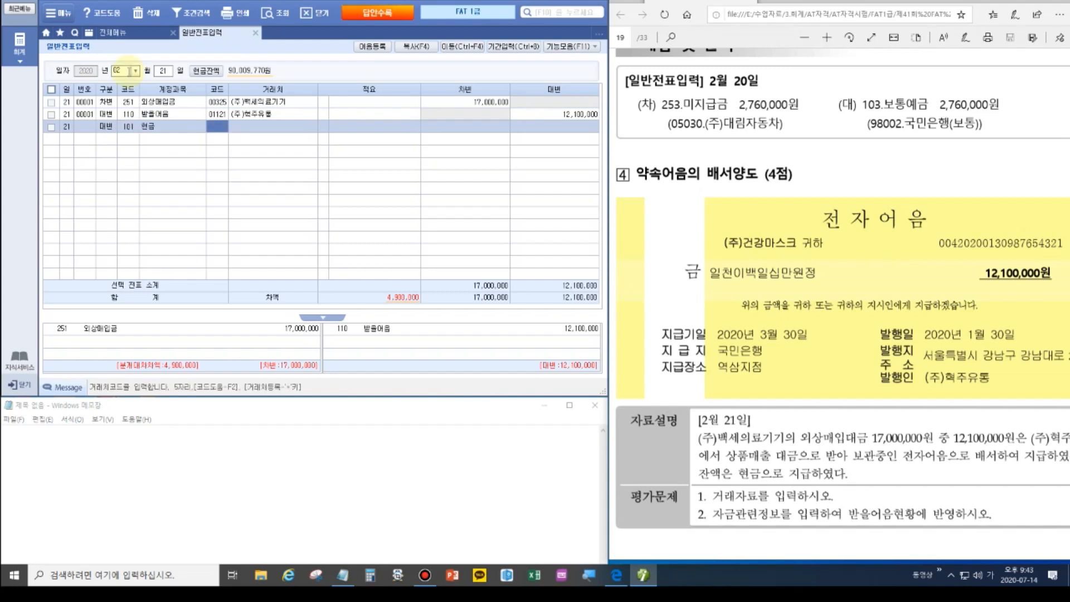
key("Return")
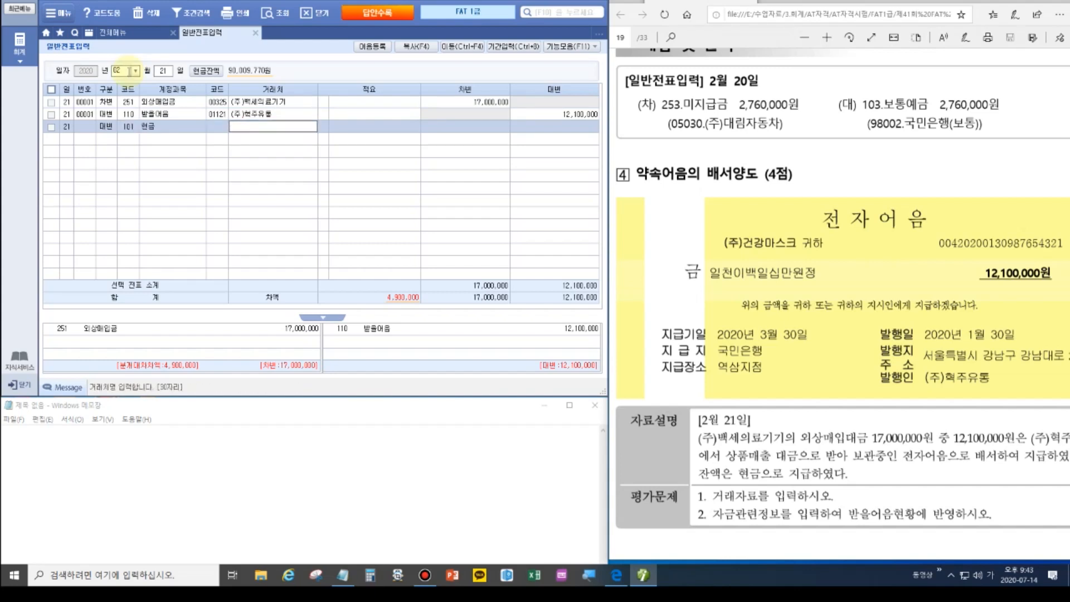
key("Return")
key("Return")
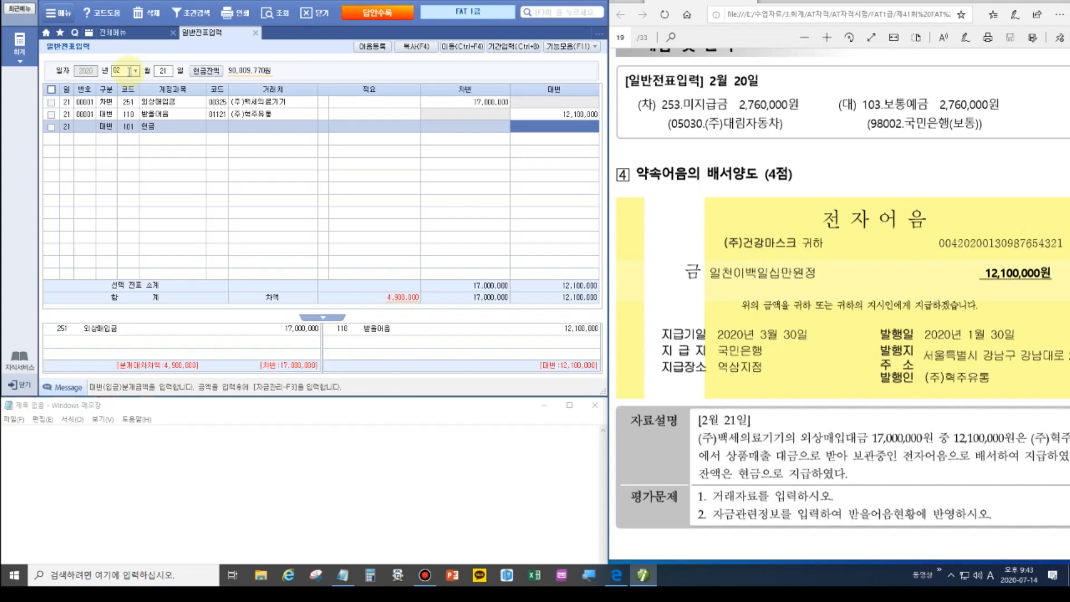
type("4900000")
key("Return")
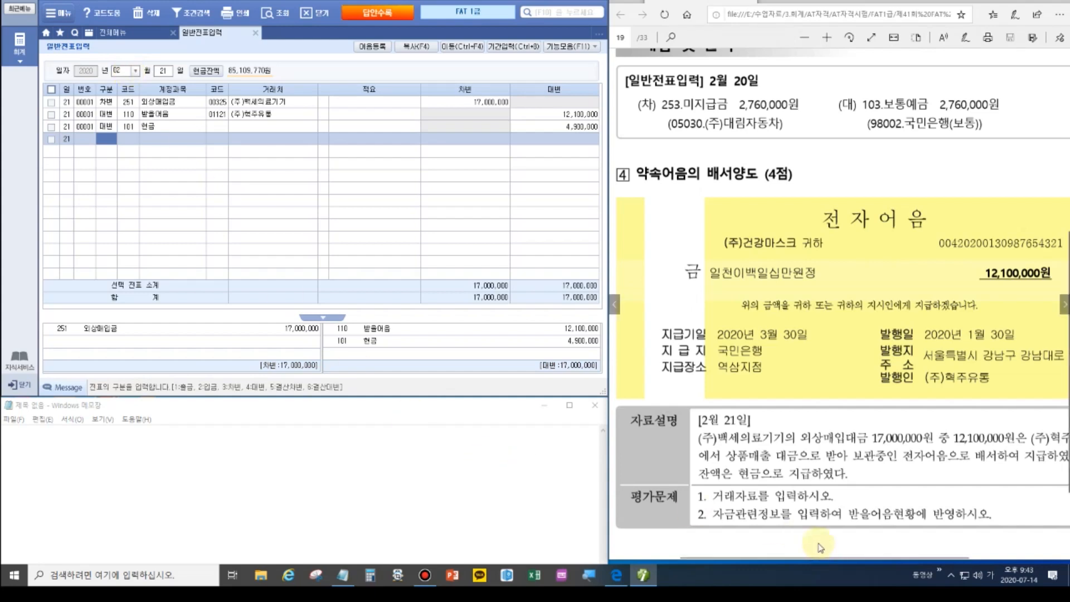
left_click(790, 520)
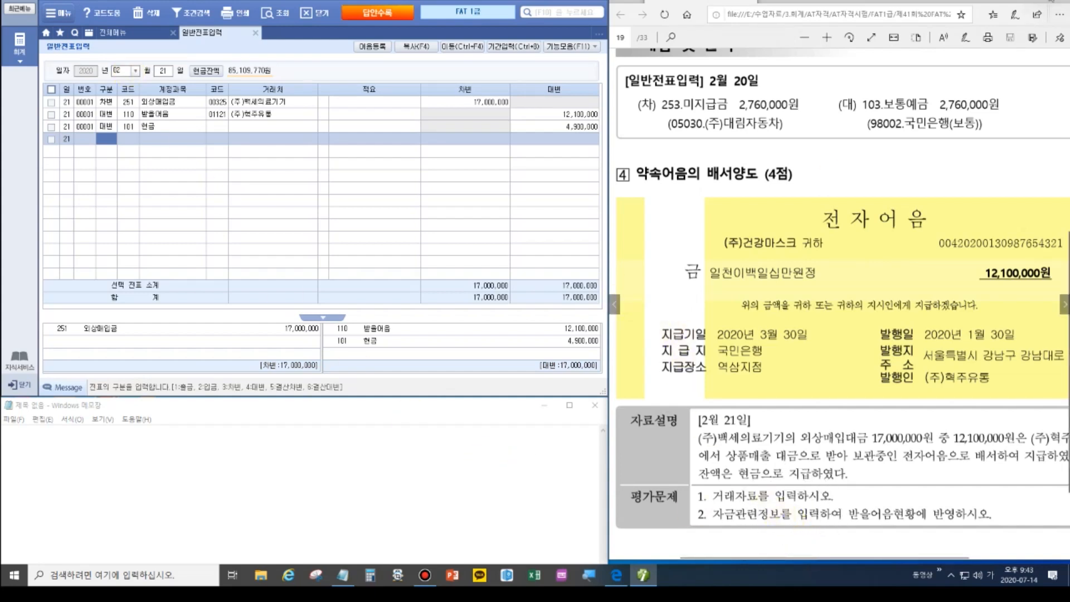
left_click(1051, 1)
left_click_drag(38, 109, 600, 120)
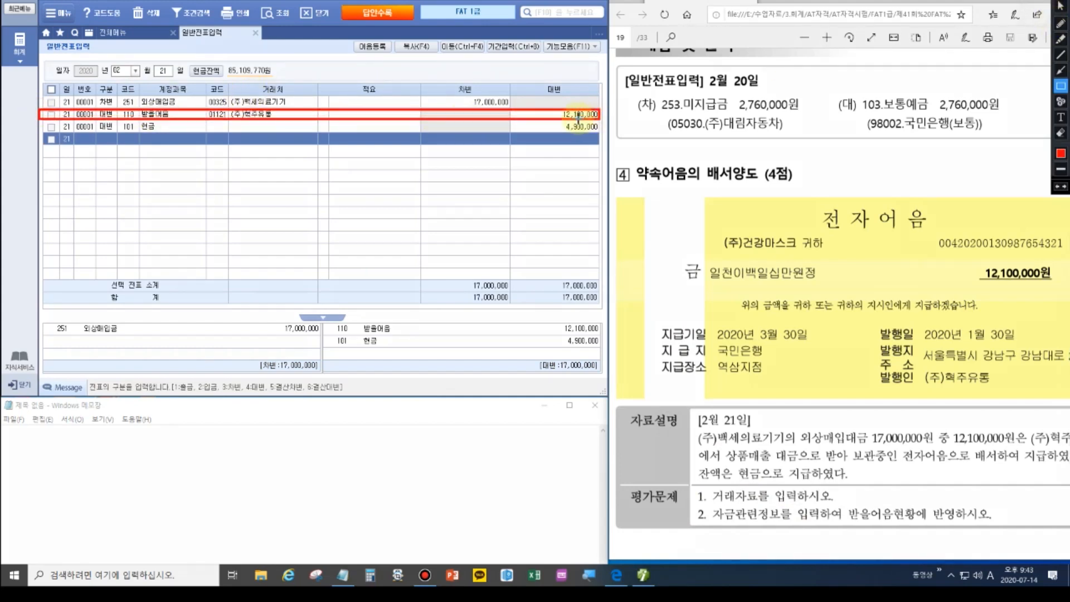
In note management for the 받을어음 line, set status 3 배서 and select the 12,100,000 (주)혁주유통 note.
key("Escape")
left_click(52, 115)
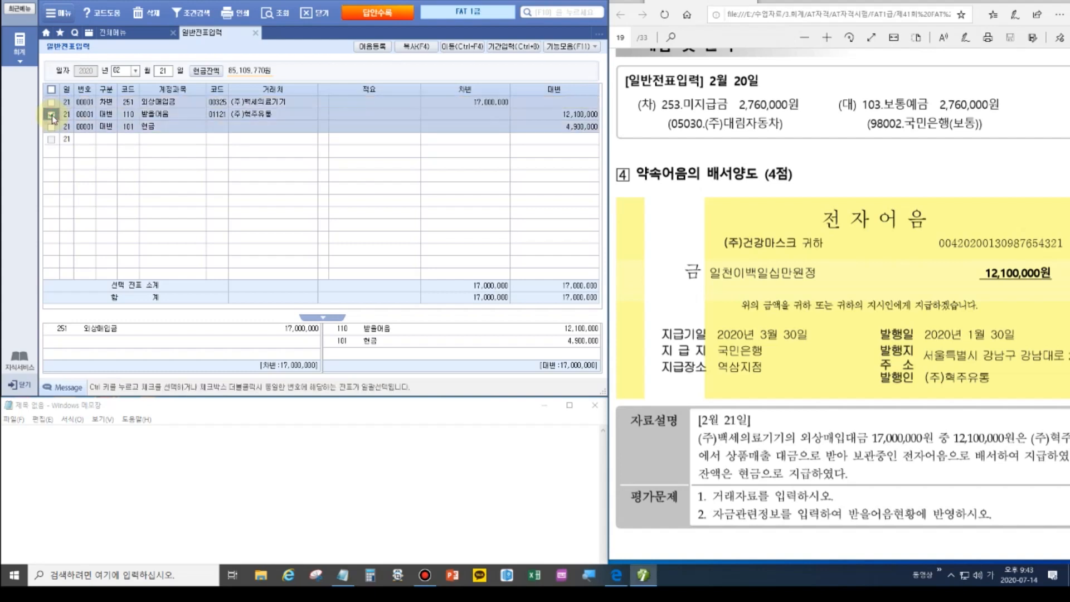
key("F3")
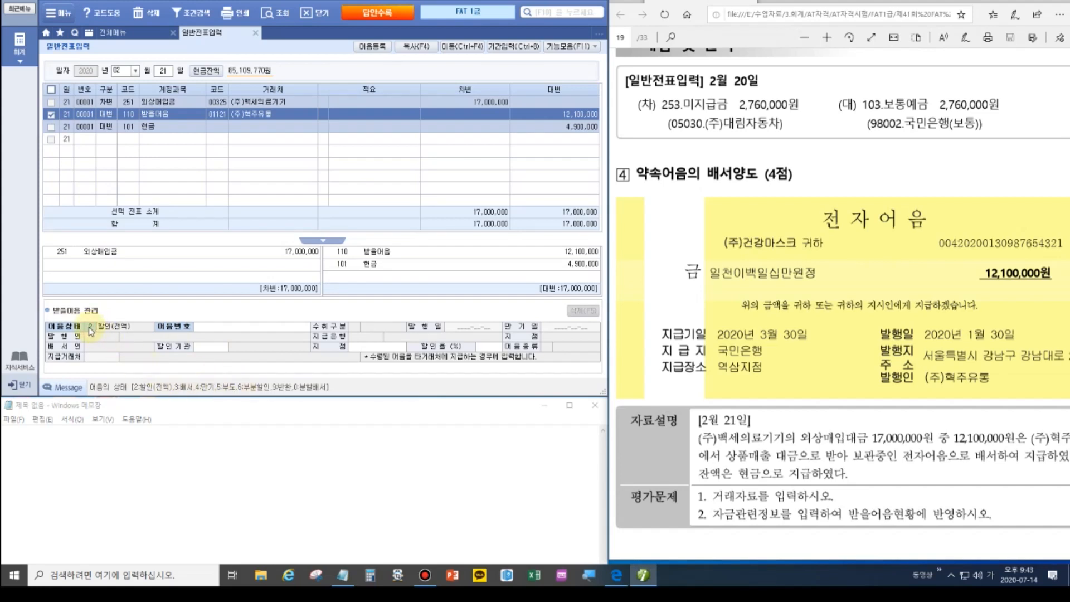
type("3")
left_click(215, 327)
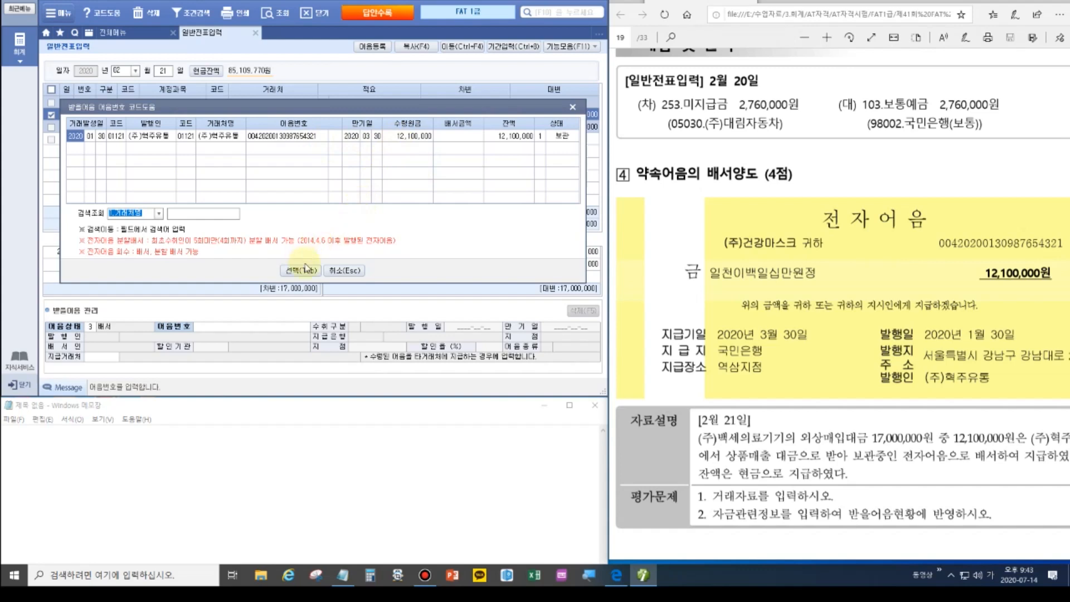
left_click(302, 270)
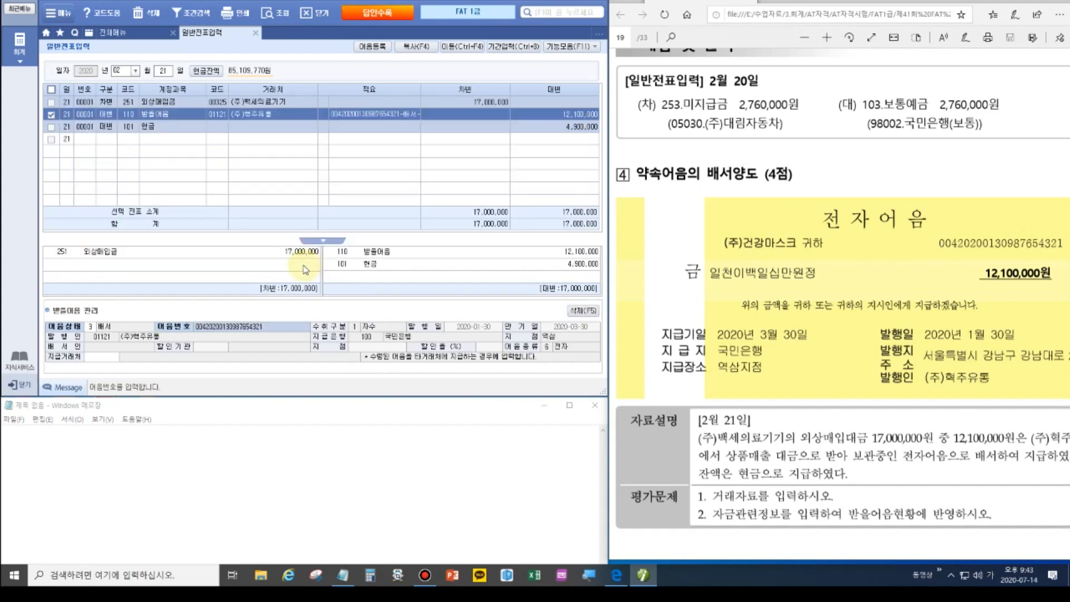
Enter (주)백세의료기기 as the 지급거래처 the note was endorsed to.
left_click(1054, 2)
mouse_move(79, 349)
left_mouse_down()
mouse_move(158, 371)
mouse_move(146, 368)
left_mouse_up()
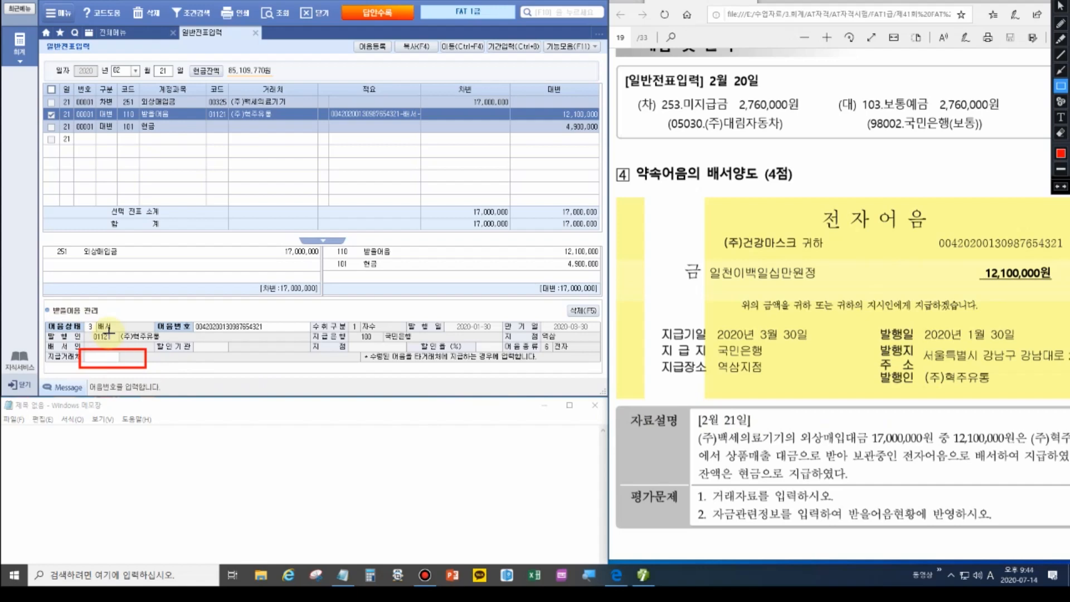
key("Escape")
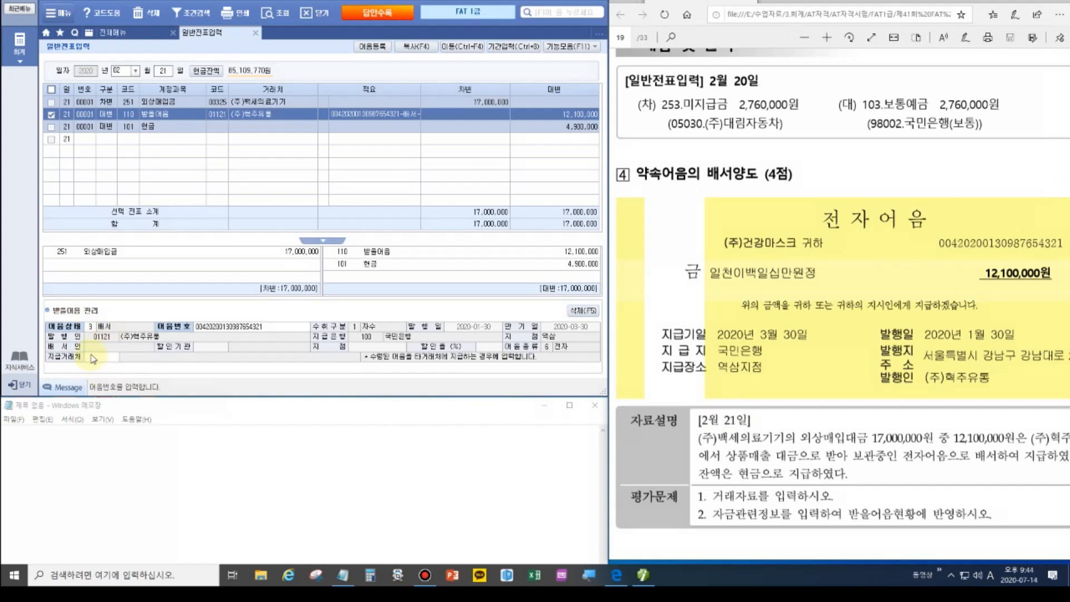
left_click(104, 361)
key("F2")
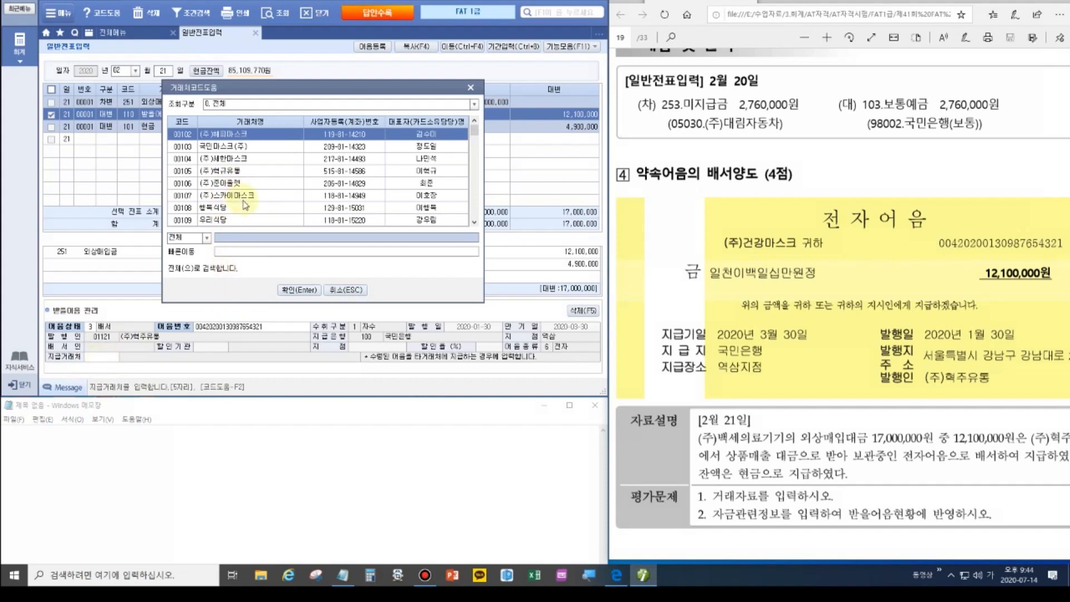
type("혁주")
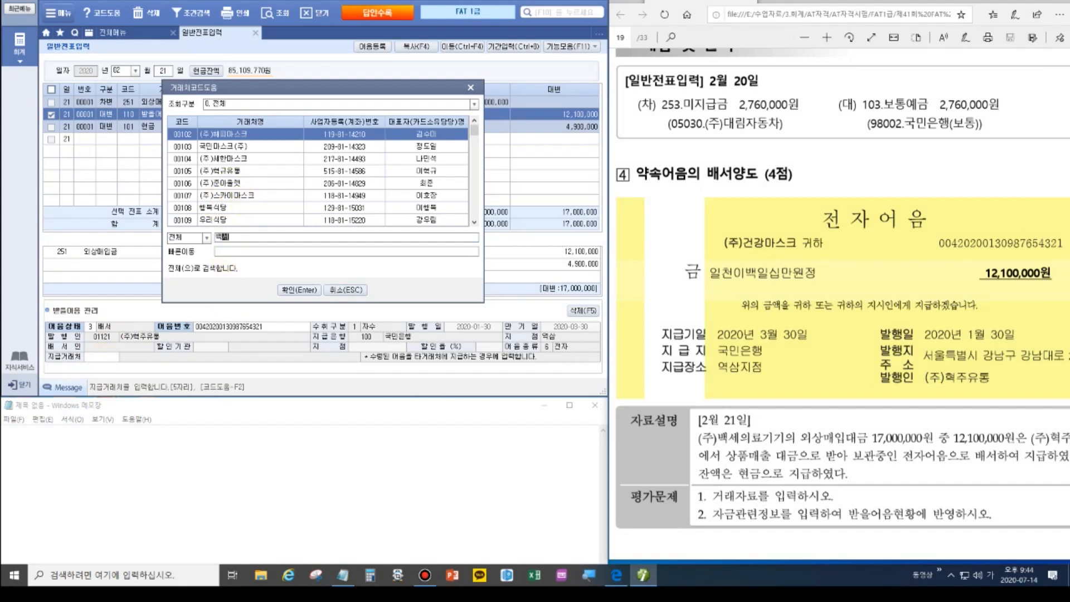
key("Return")
key("Return")
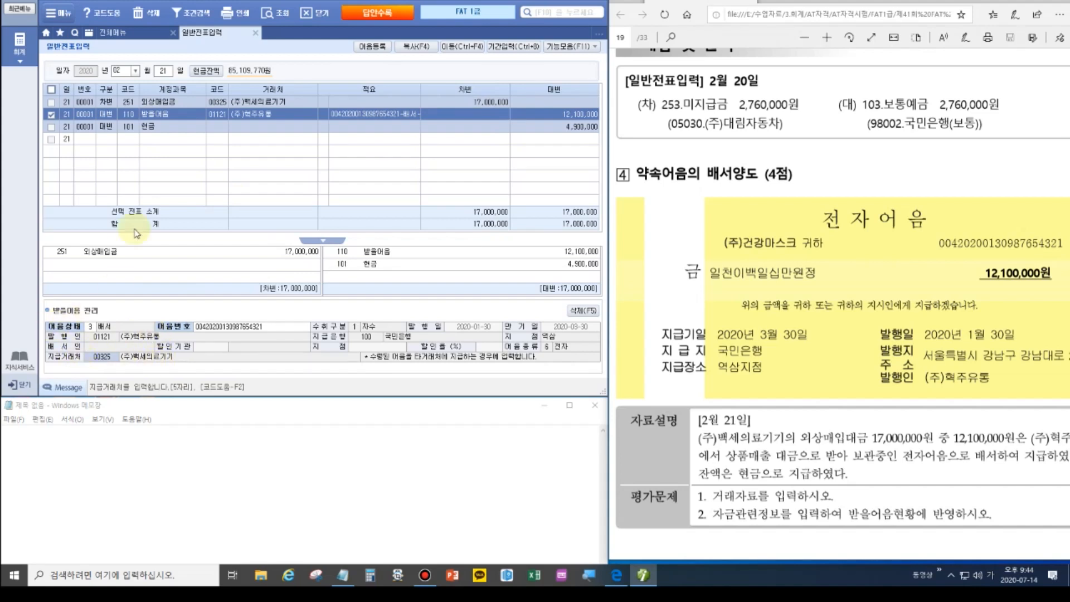
left_click(1064, 303)
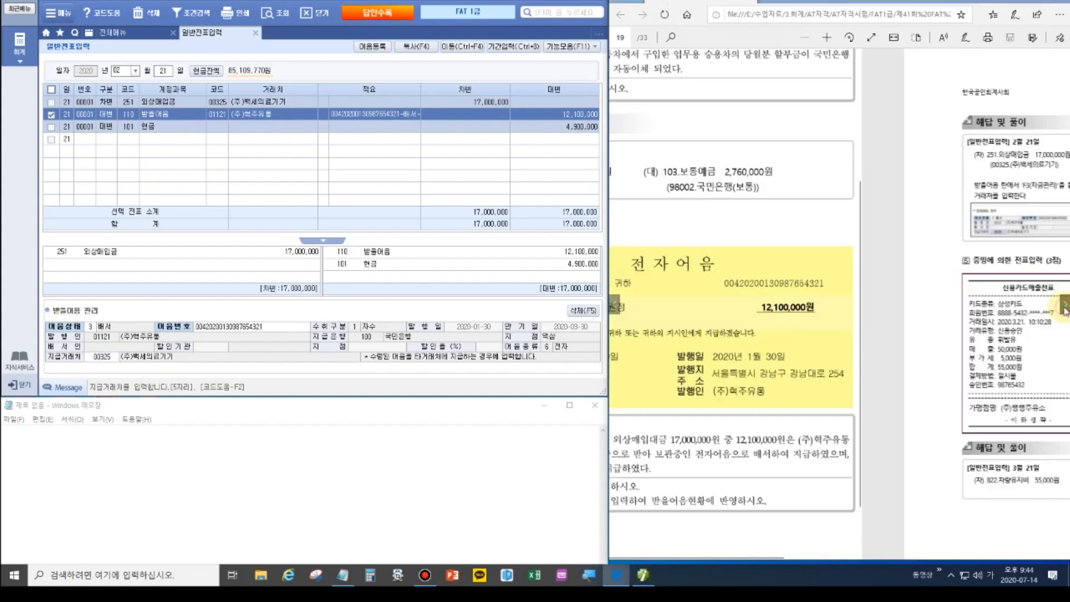
Zoom in on problem 5's 삼성카드 fuel slip totalling 55,000원.
scroll(886, 305, "up", 4, "ctrl")
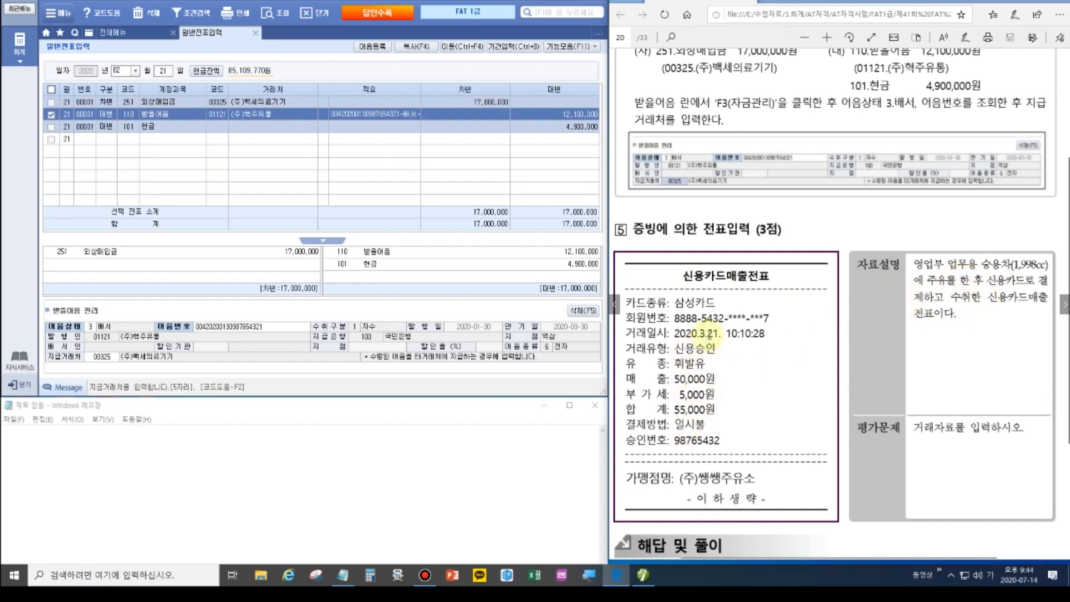
Date the voucher March 21 and debit 822 차량유지비 55,000.
left_click(125, 73)
type("032")
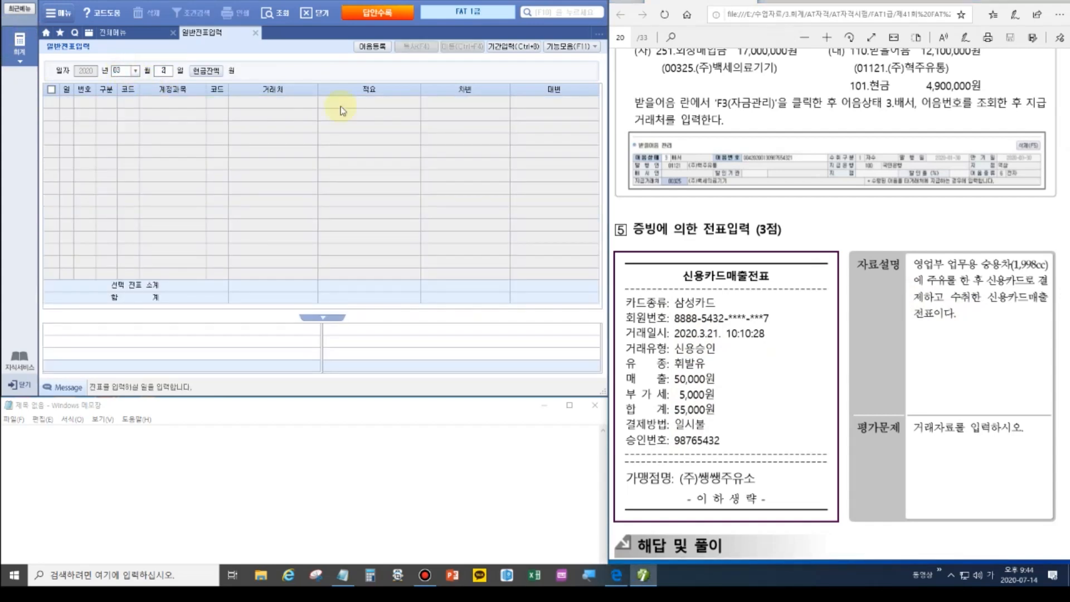
type("1")
key("Return")
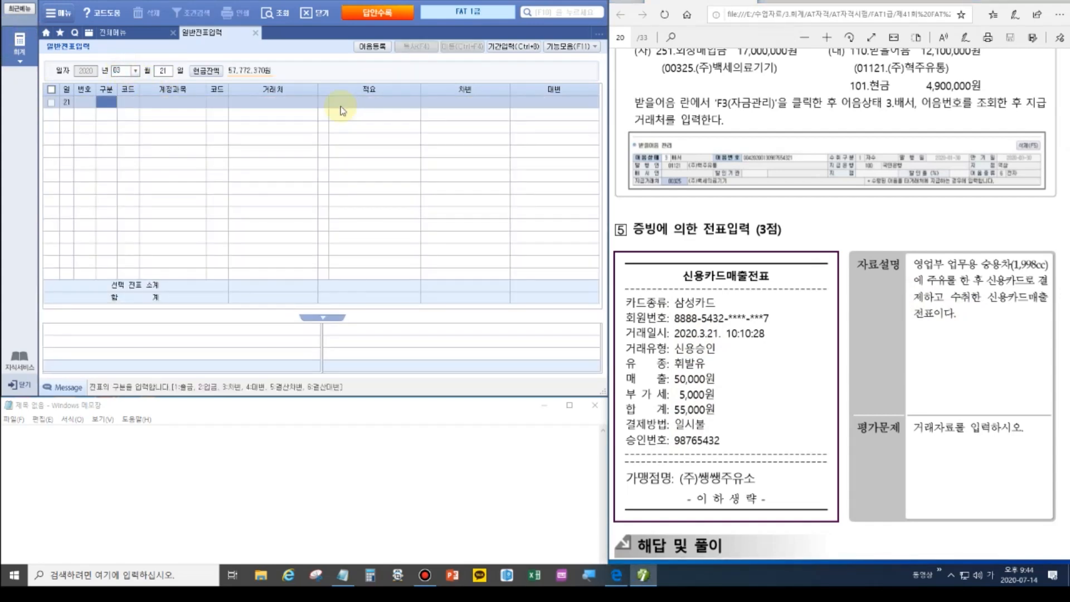
type("3")
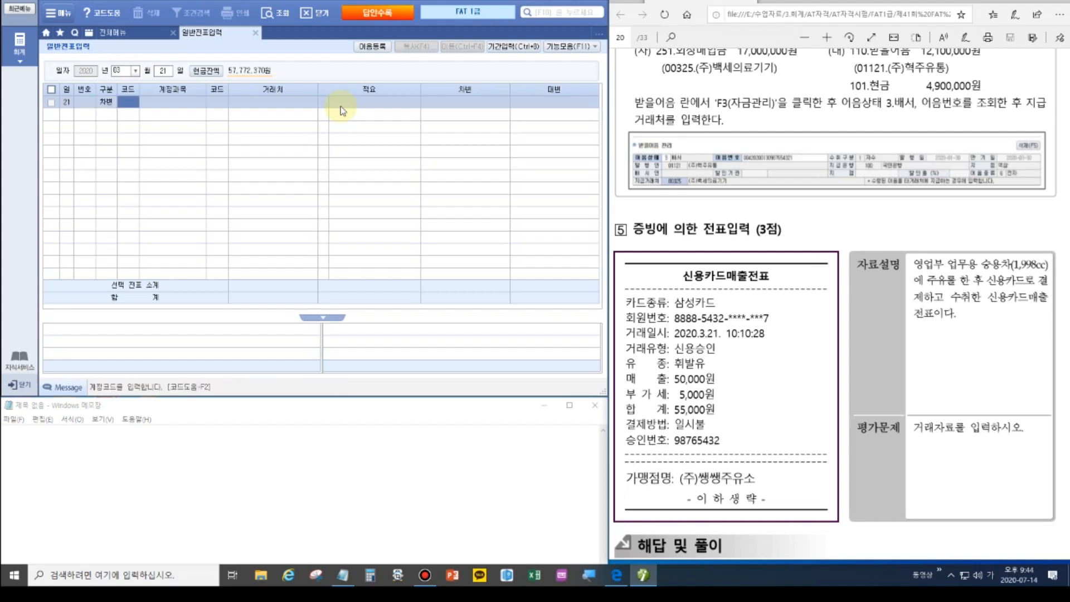
type("812")
key("Return")
key("shift+Tab")
type("822")
key("Return")
key("Return")
key("Return")
key("Return")
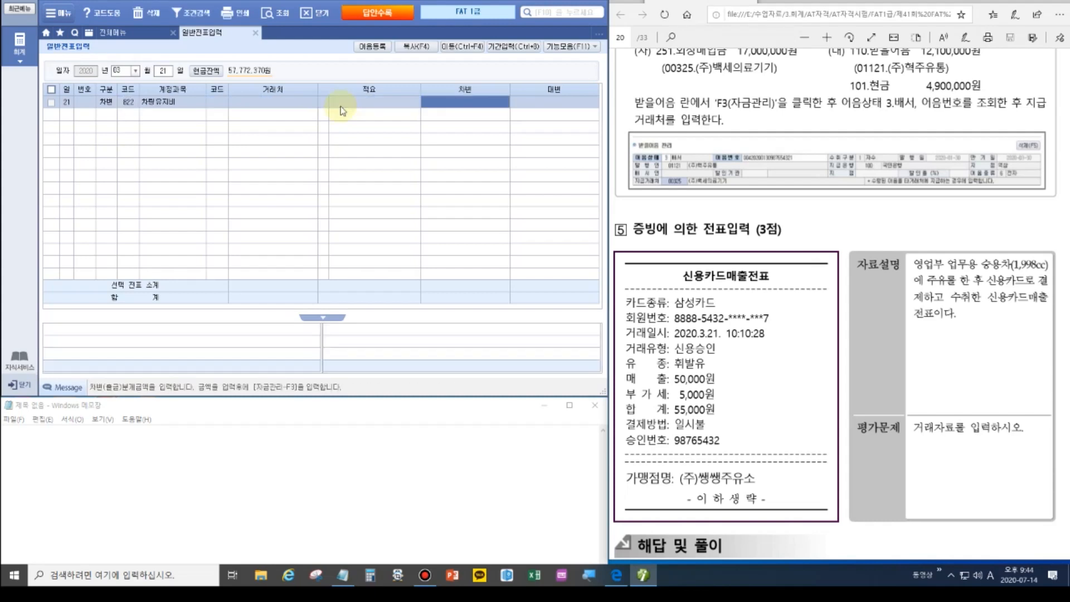
type("550000")
key("Return")
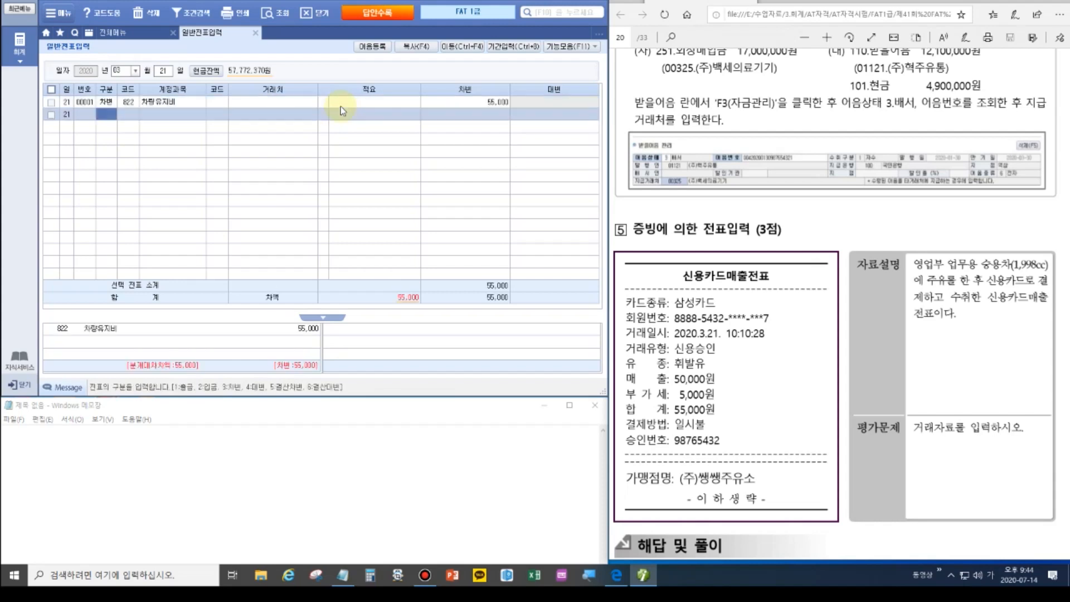
Credit 253 미지급금 55,000 to client 99600 삼성카드.
type("4")
key("Return")
type("253")
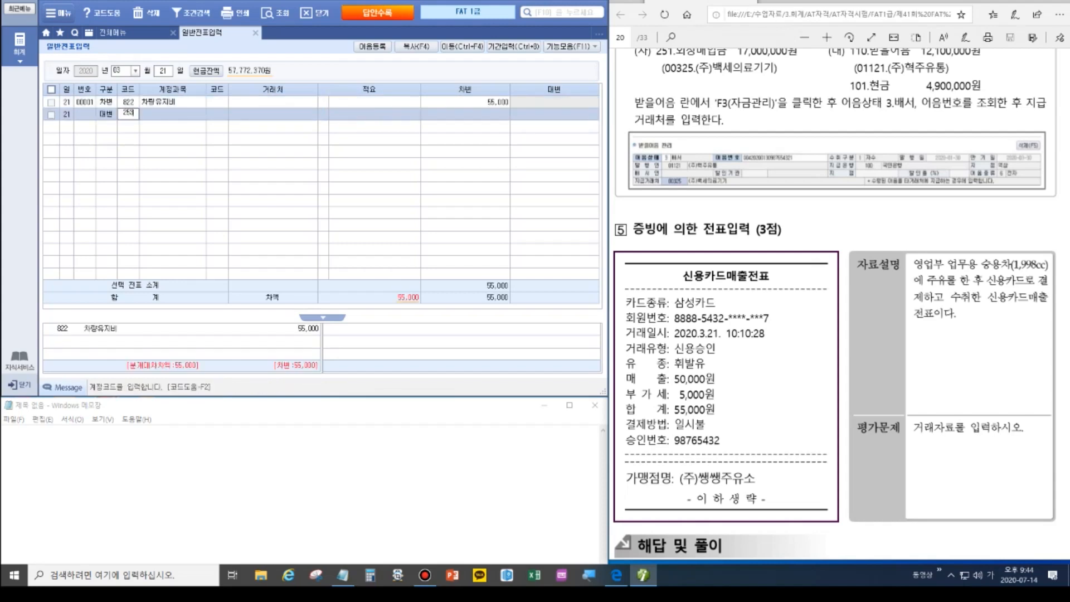
key("Return")
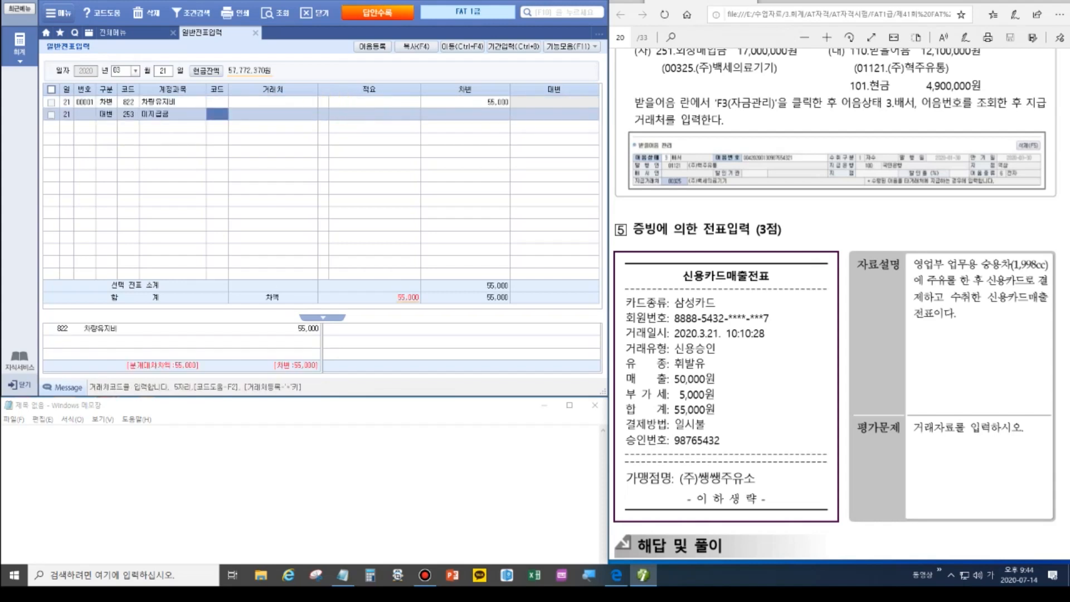
left_click(1043, 3)
mouse_move(624, 286)
left_mouse_down()
mouse_move(670, 306)
mouse_move(721, 307)
left_mouse_up()
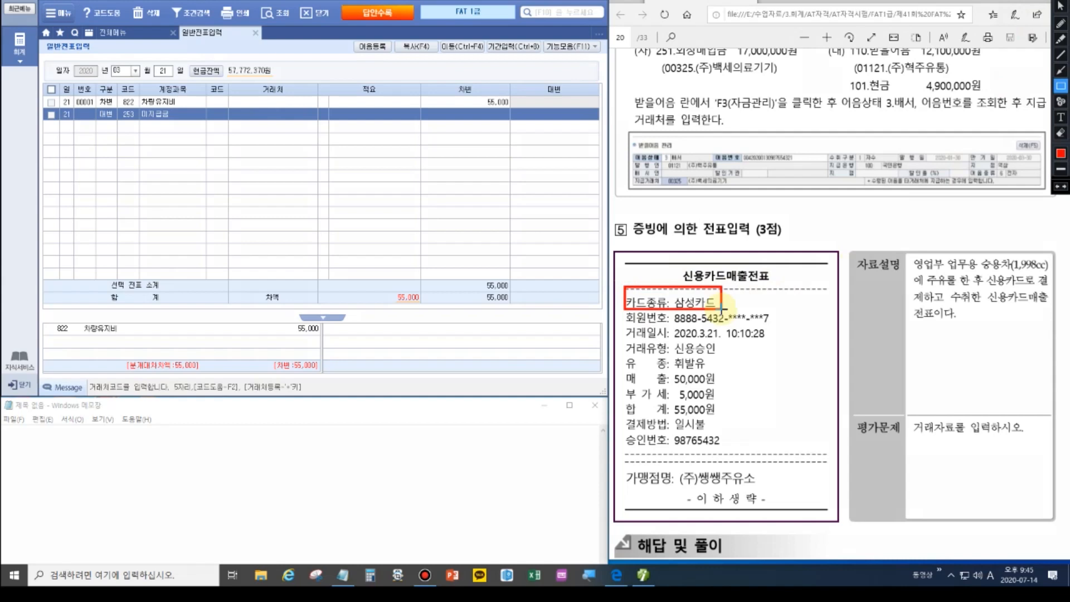
key("Escape")
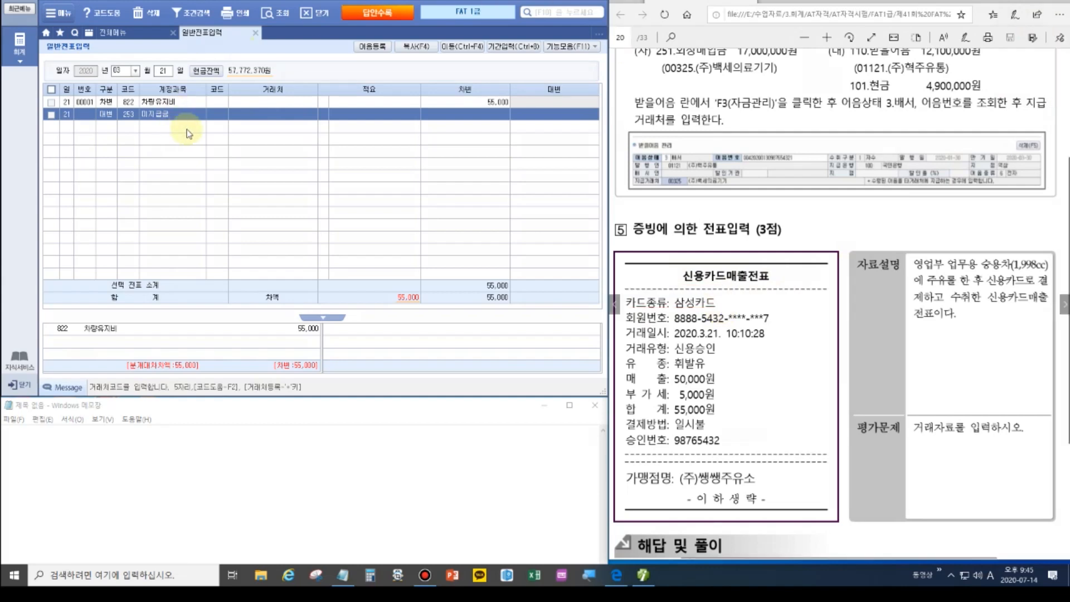
left_click(212, 117)
type("99600")
key("Return")
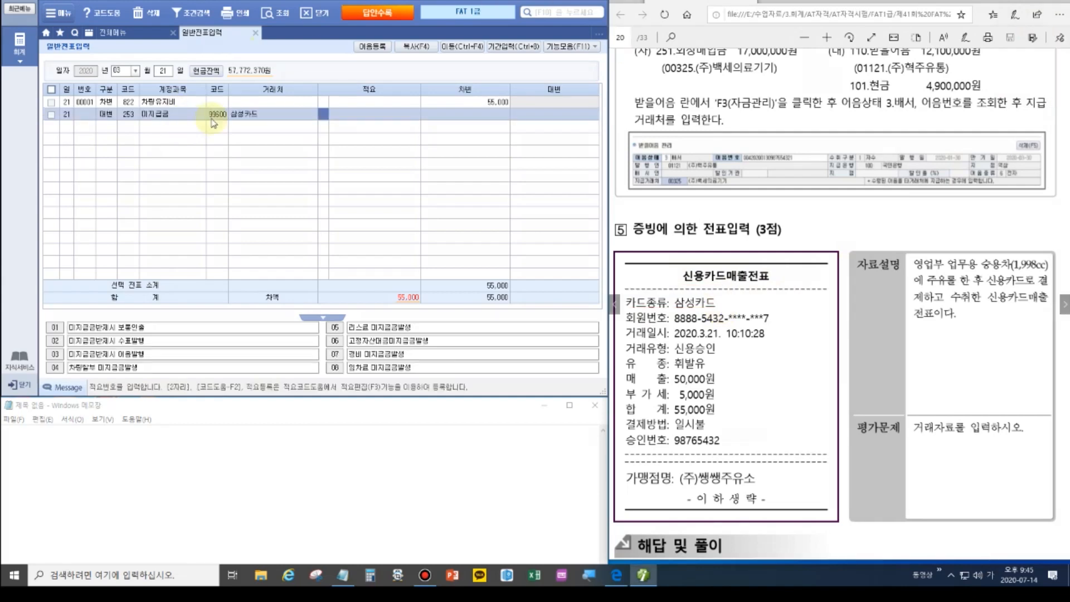
key("Return")
type("550000")
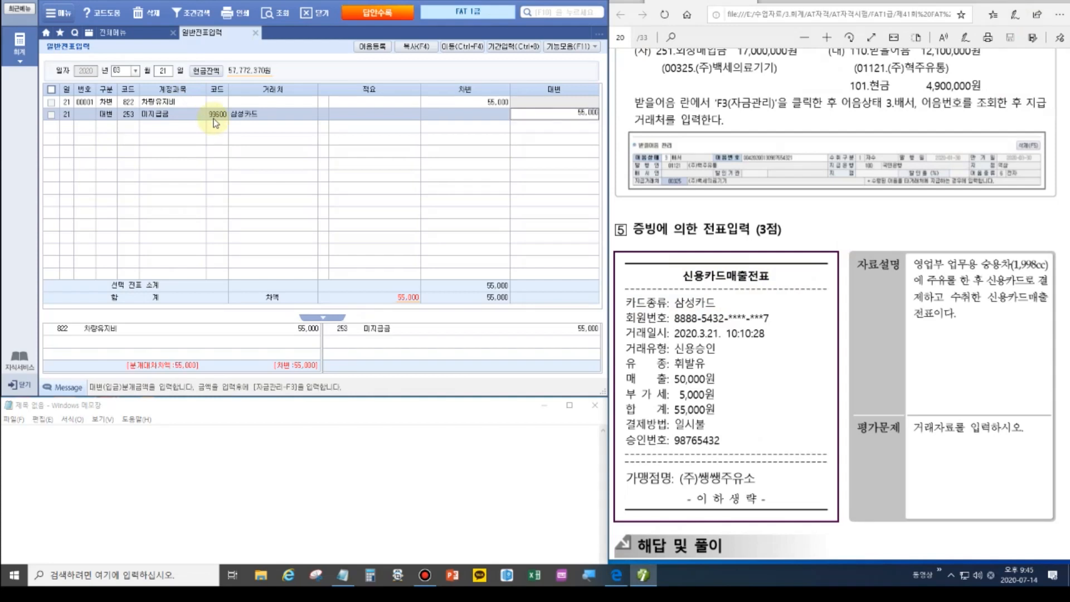
key("Return")
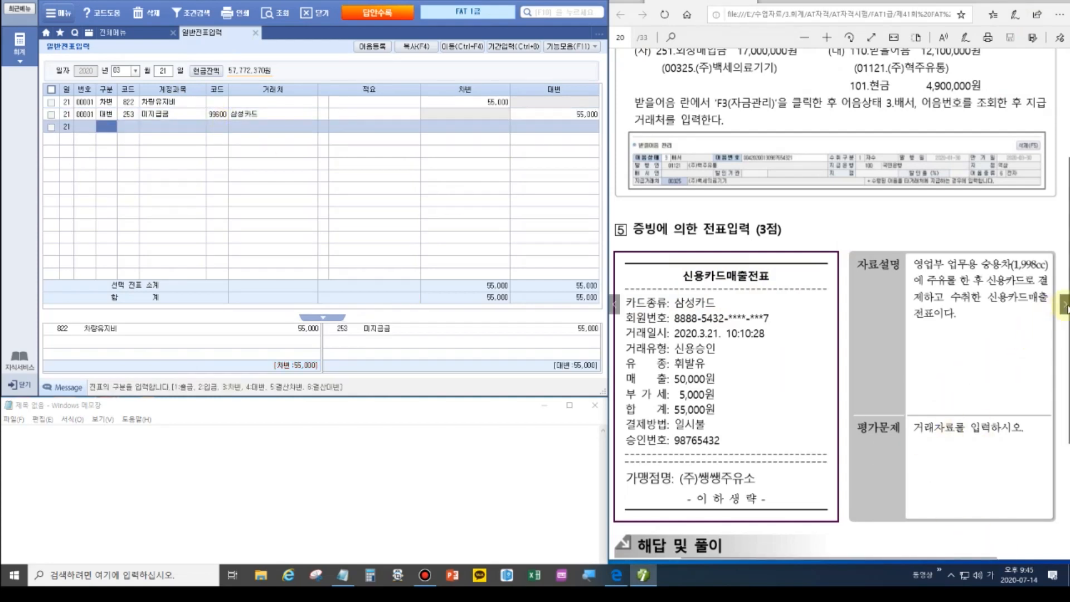
scroll(920, 356, "down", 3)
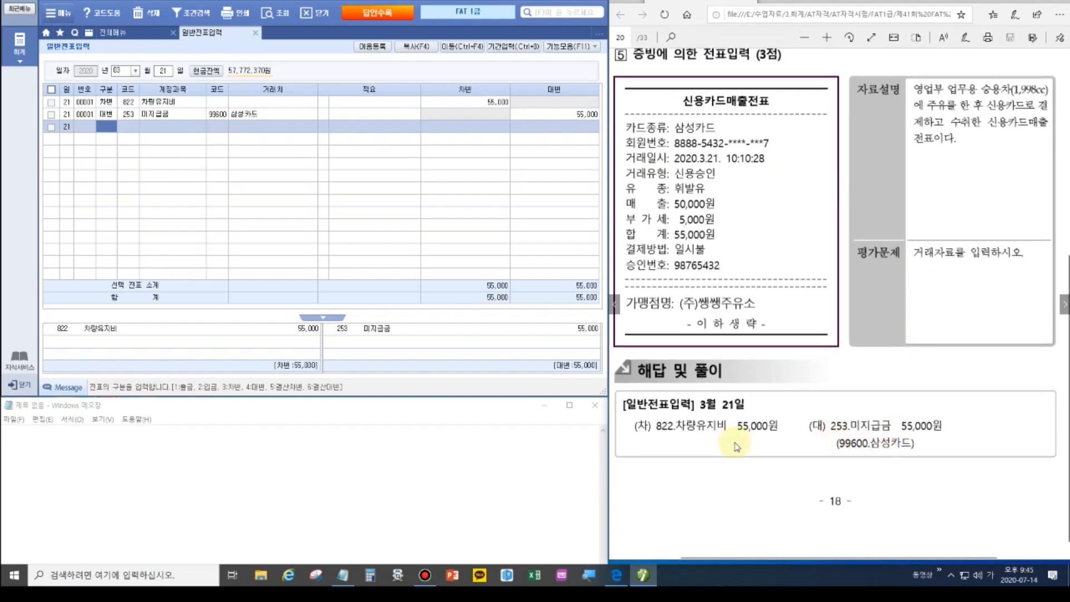
Read the 3월 27일 기부금 영수증 for 어린이마스크 worth 2,000,000 beside the journal.
left_click(1064, 304)
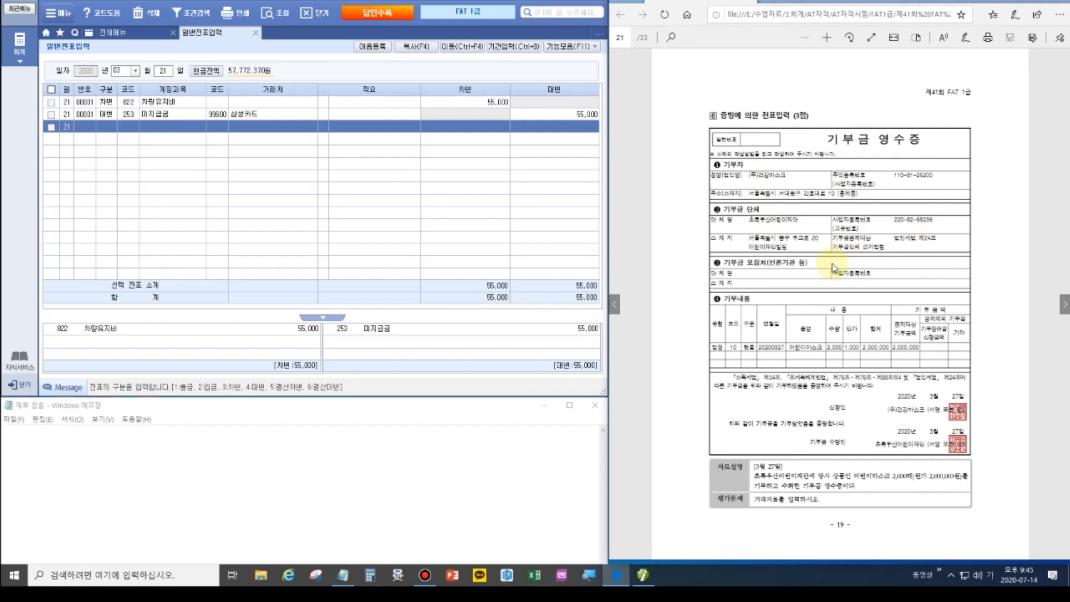
scroll(835, 286, "up", 2)
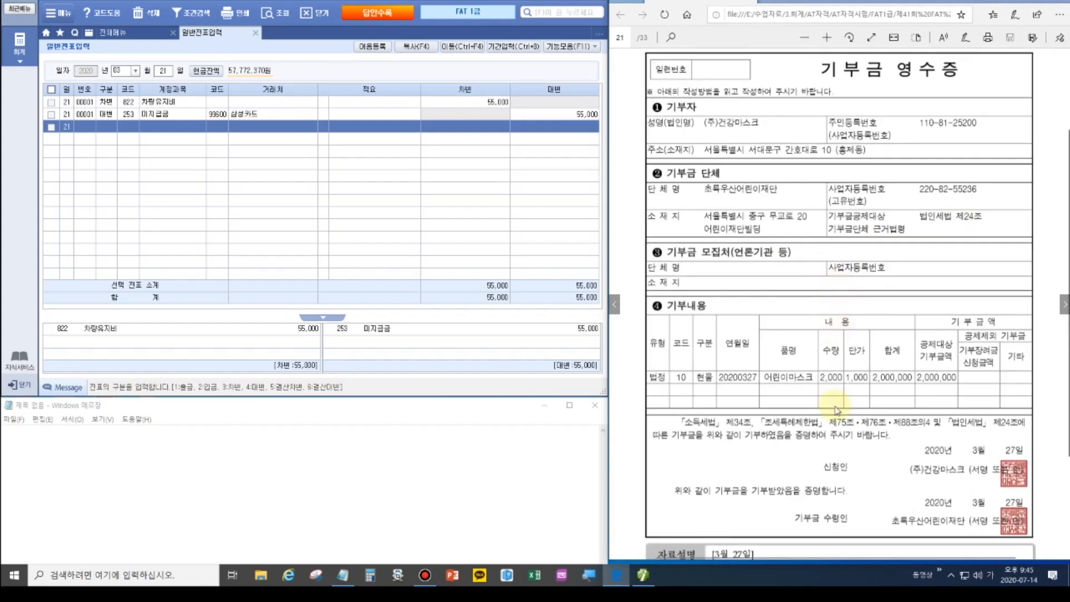
scroll(844, 445, "down", 3)
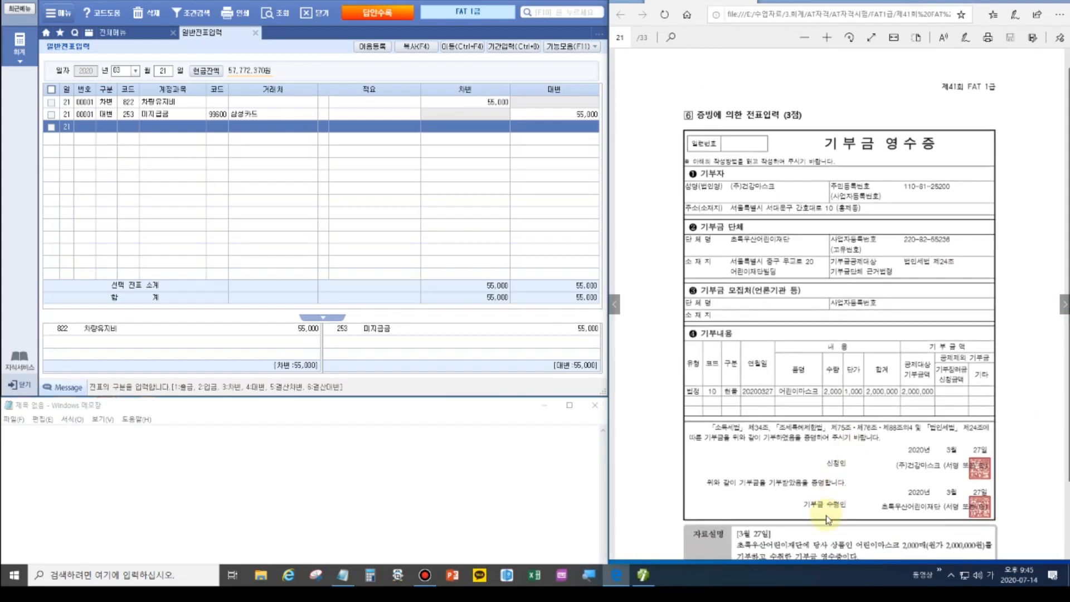
scroll(806, 470, "up", 2)
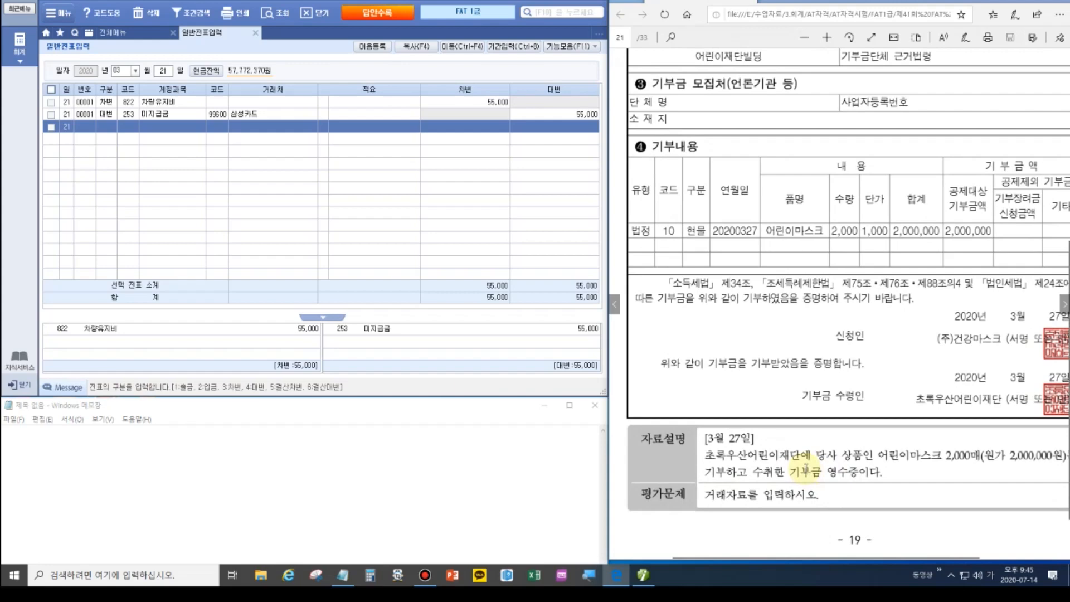
scroll(807, 465, "down", 2)
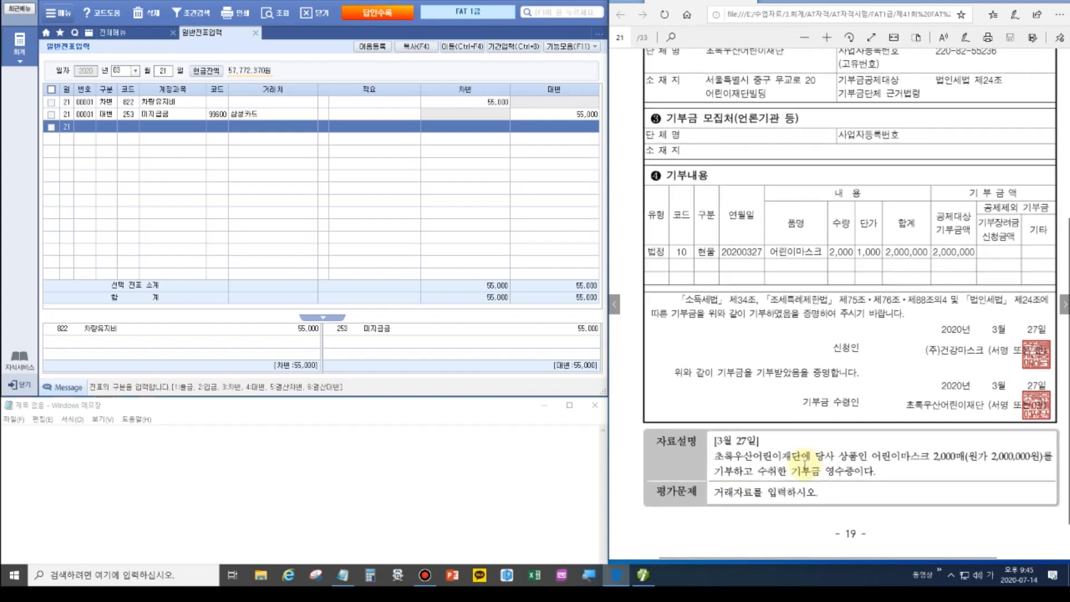
left_click(164, 71)
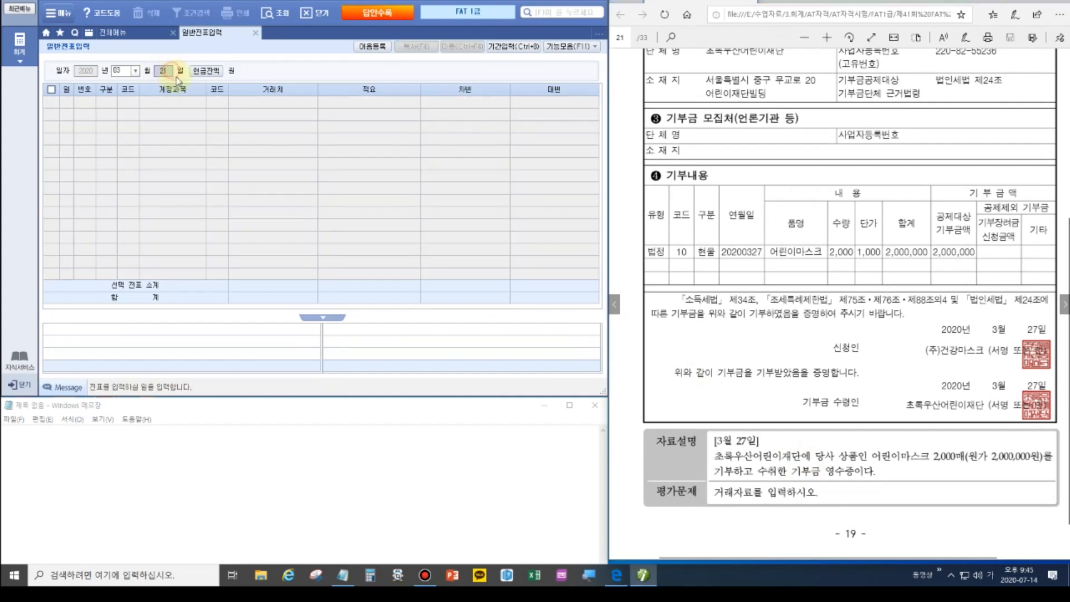
Date the voucher the 27th and debit 933 기부금 2,000,000.
type("27")
key("Return")
type("3")
key("Return")
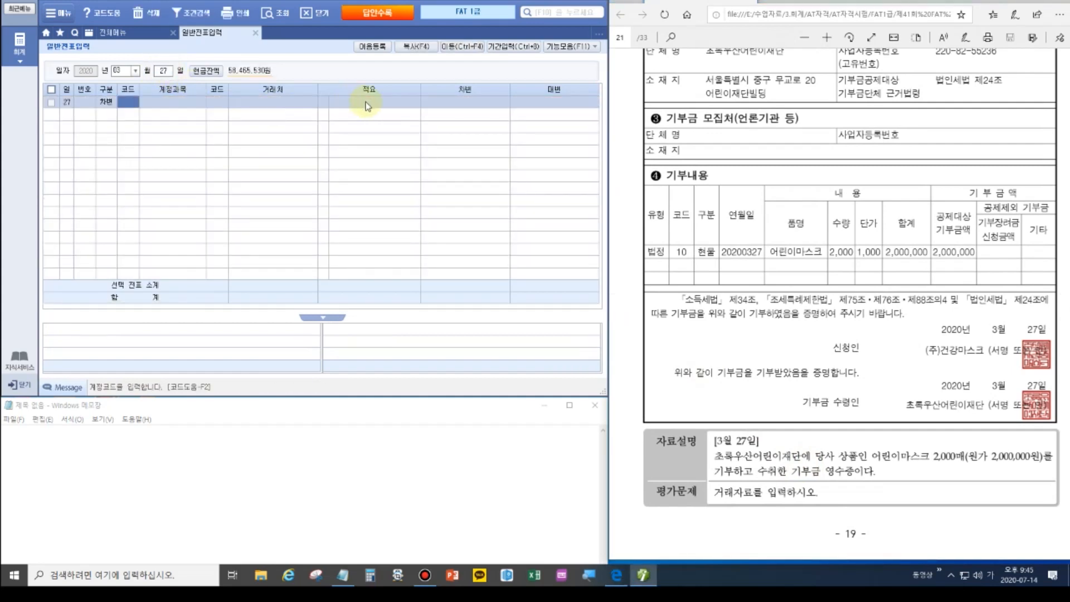
type("기부")
key("Return")
key("Down")
key("Return")
key("Return")
key("Return")
key("Return")
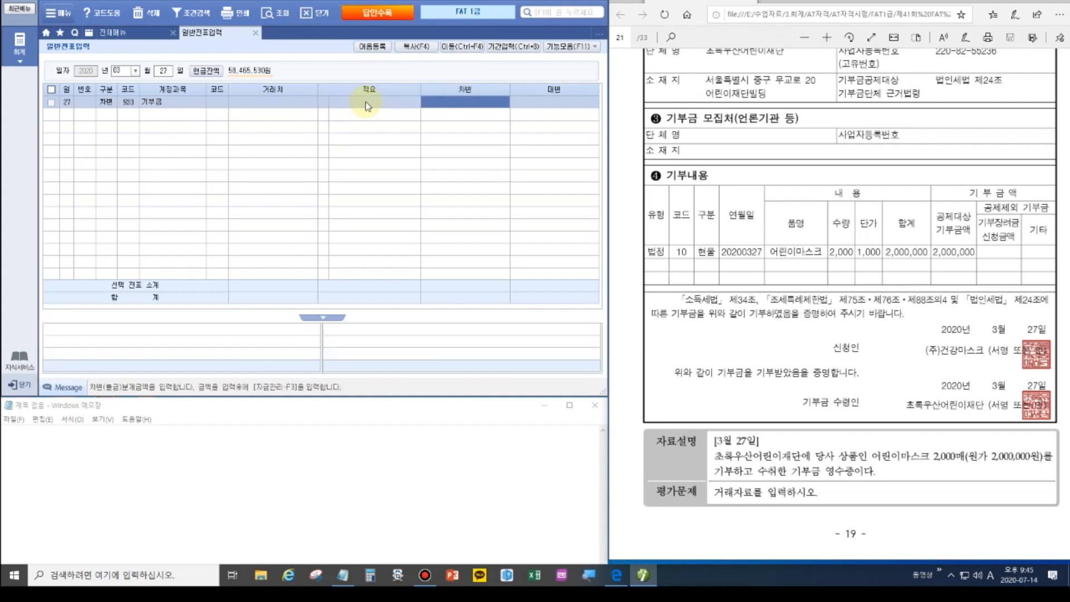
type("2000000")
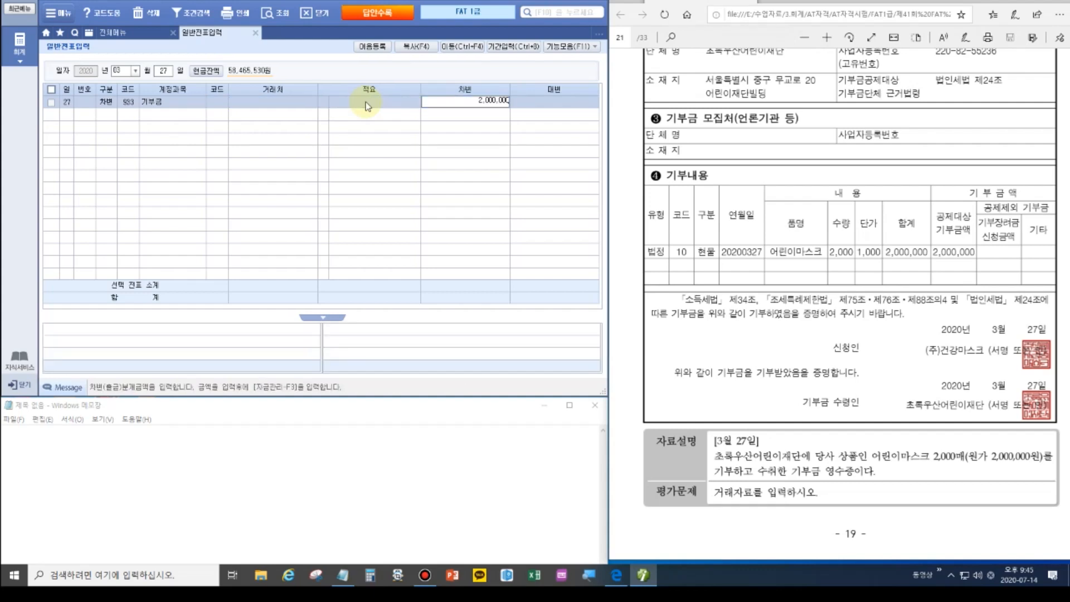
key("Return")
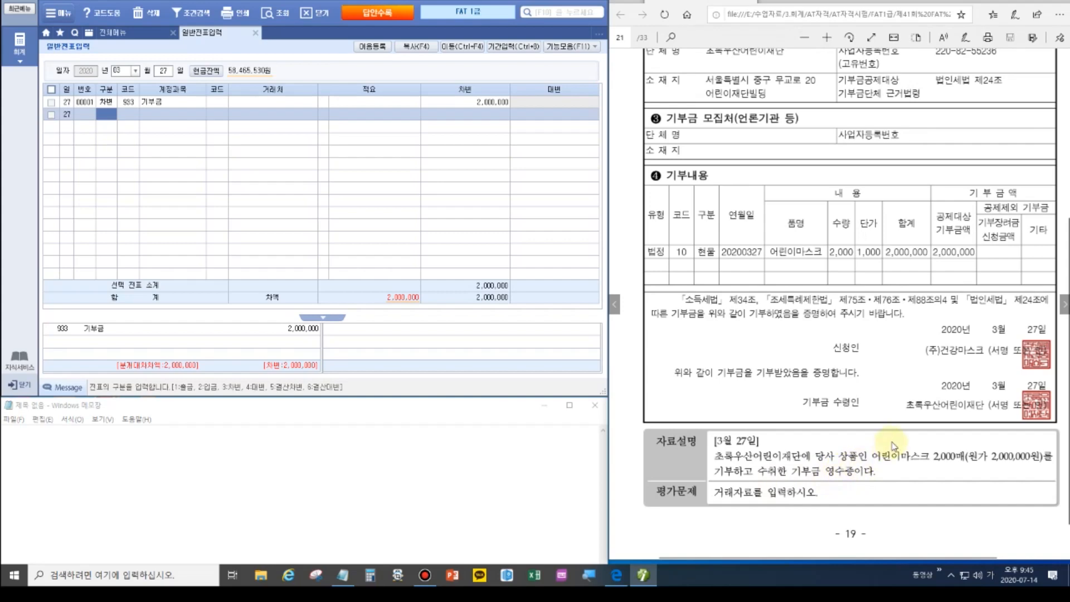
Highlight '당사 상품인' in the problem to show the masks were company goods.
scroll(893, 445, "up", 2)
scroll(893, 446, "down", 2)
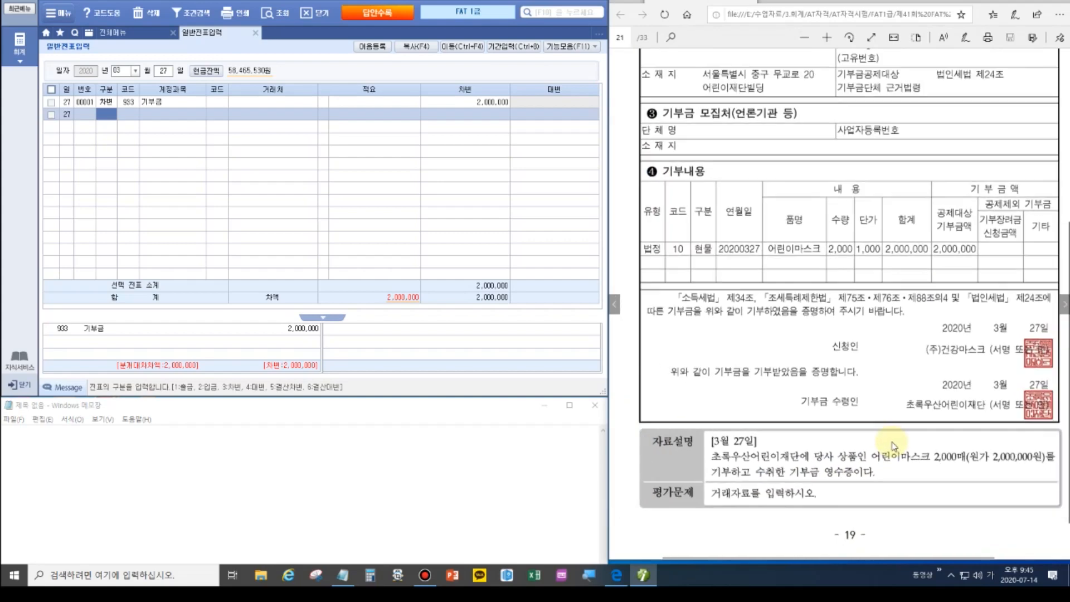
scroll(847, 345, "up", 3)
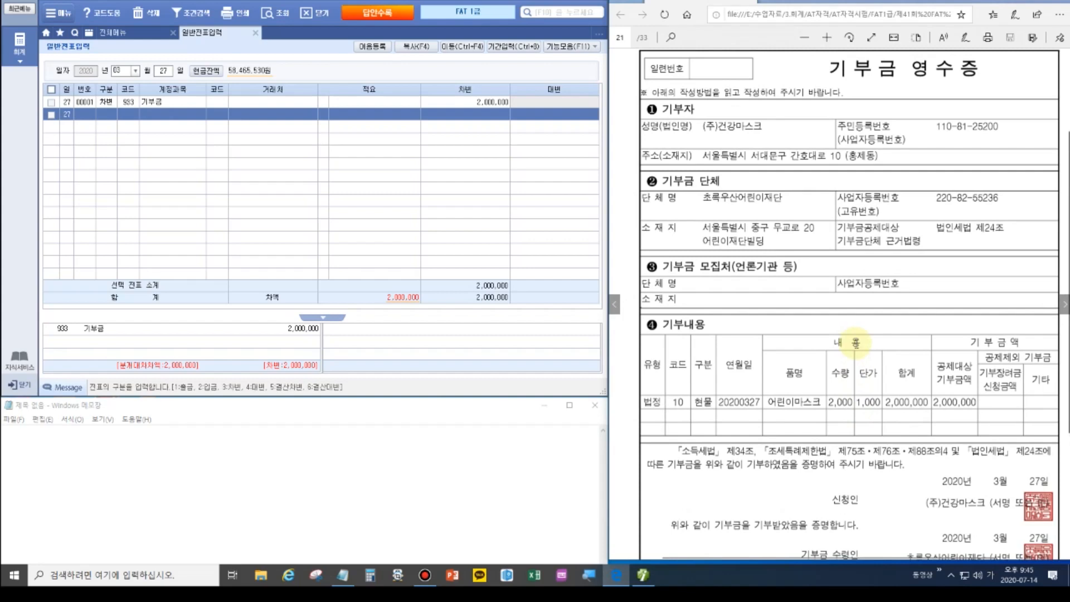
scroll(855, 343, "up", 1)
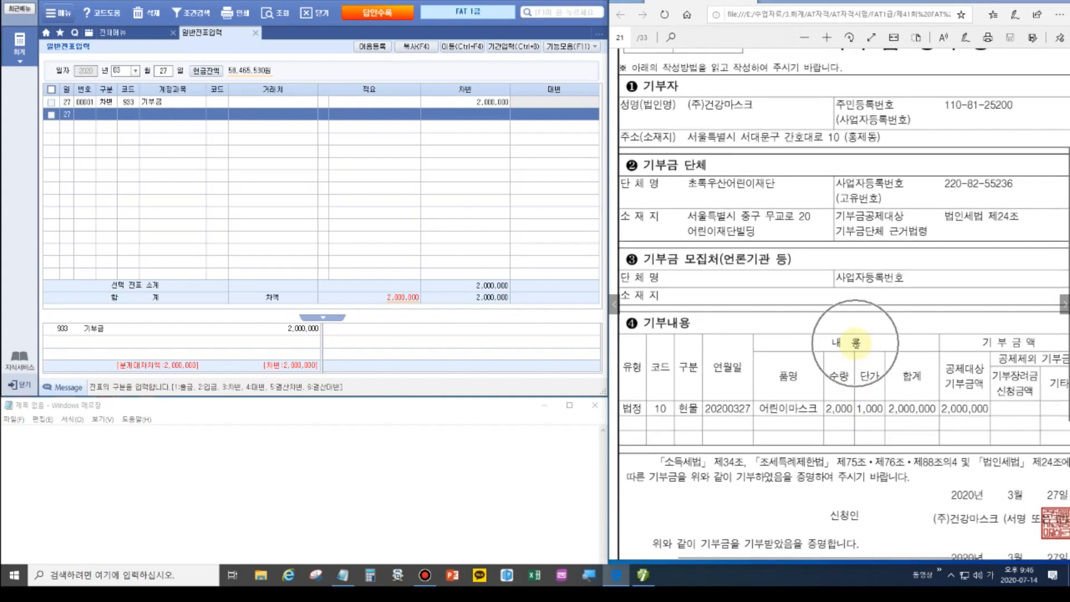
scroll(855, 342, "down", 1)
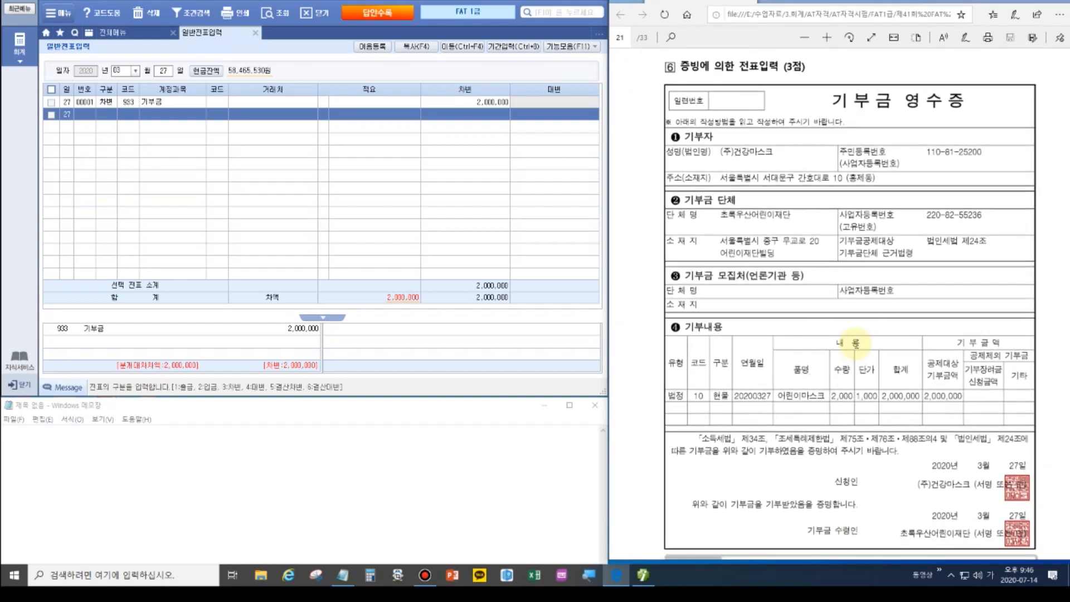
scroll(858, 349, "up", 1)
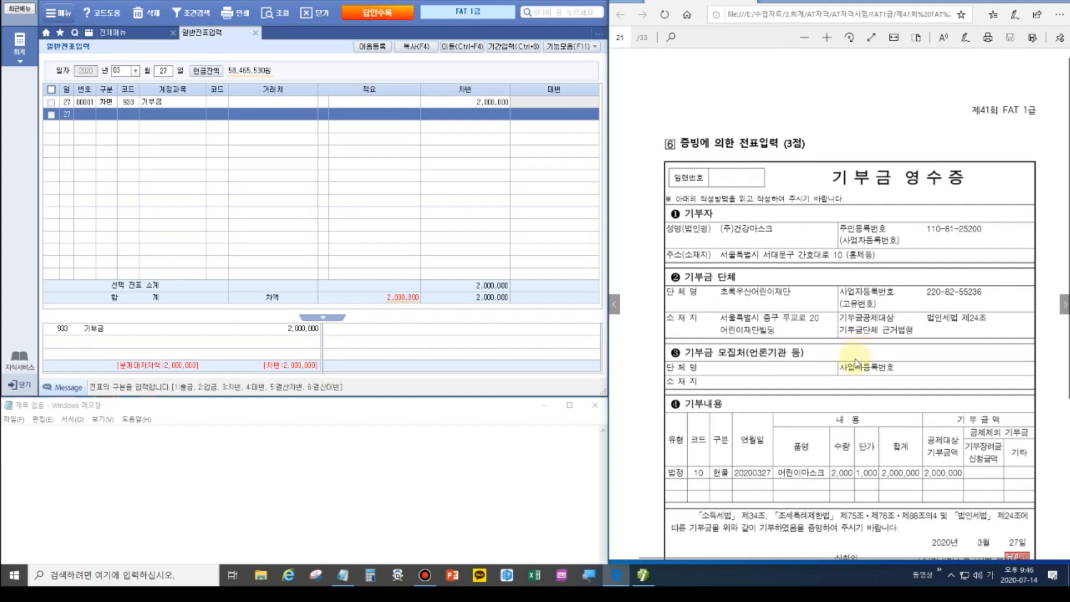
scroll(858, 357, "down", 4)
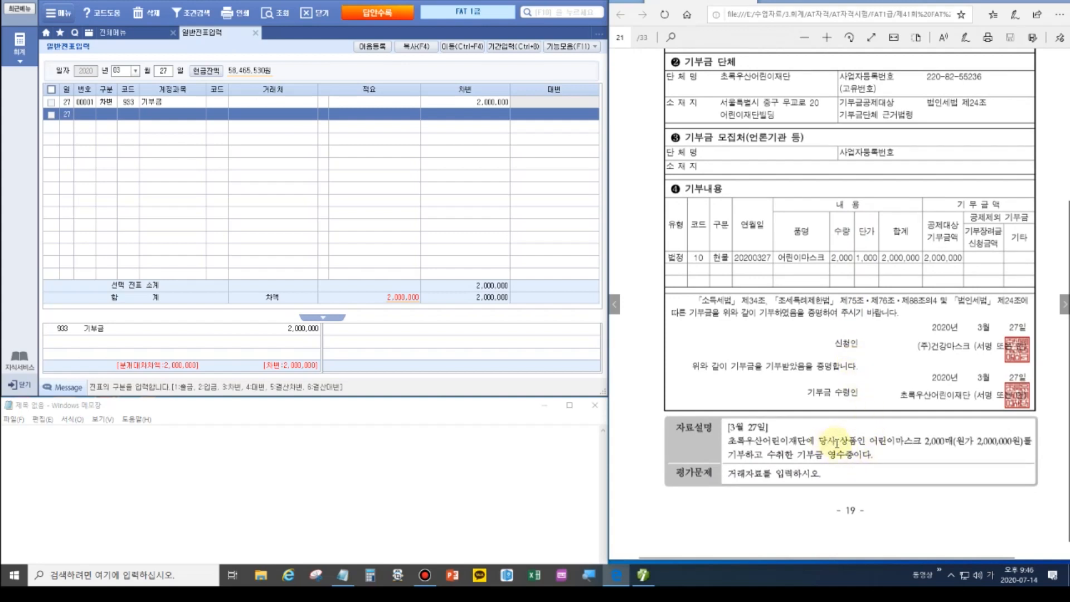
left_click(1049, 2)
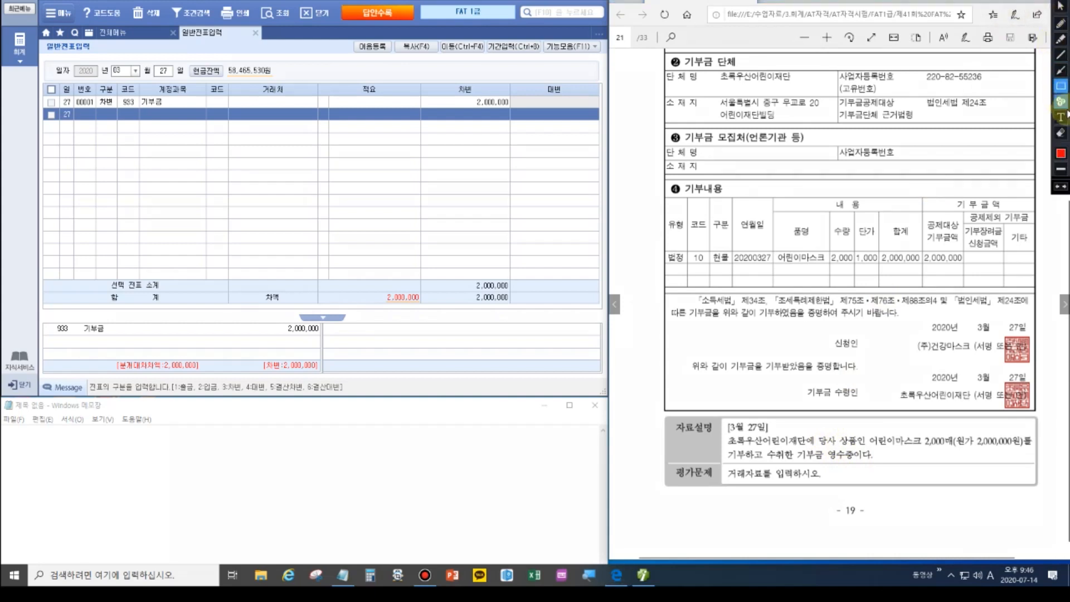
left_click_drag(817, 430, 881, 449)
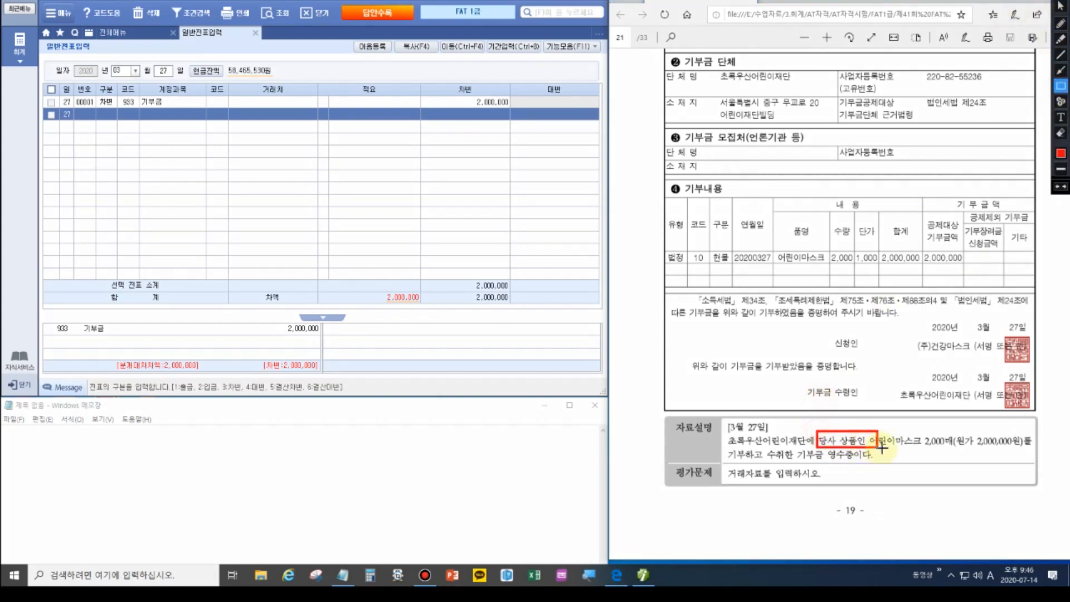
key("Escape")
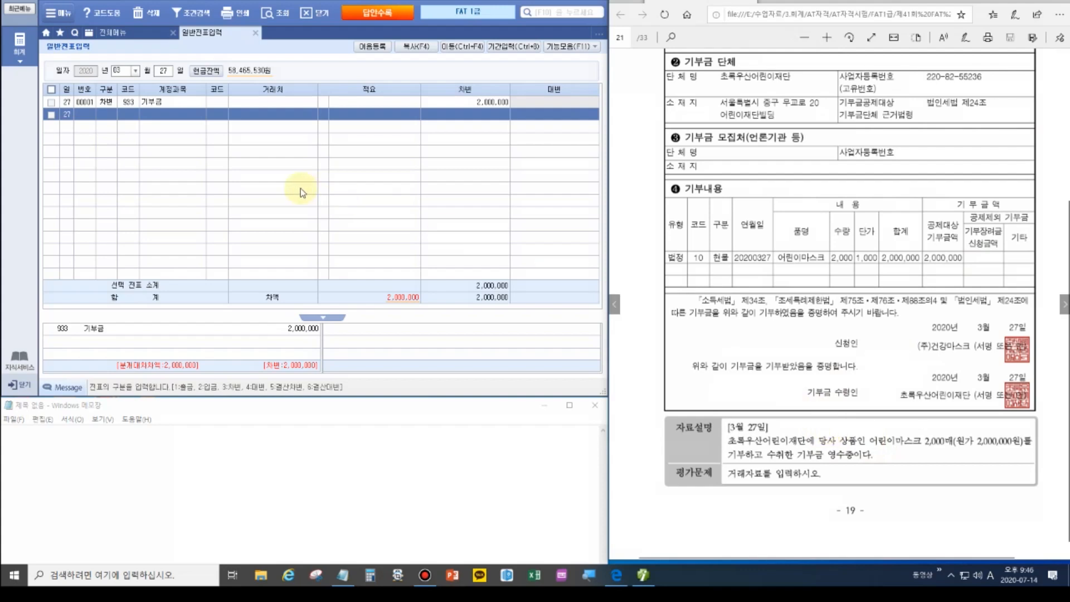
Credit 146 상품 2,000,000 with 적요 08 타계정으로 대체액.
left_click(107, 114)
type("4")
key("Return")
type("146")
key("Return")
key("Return")
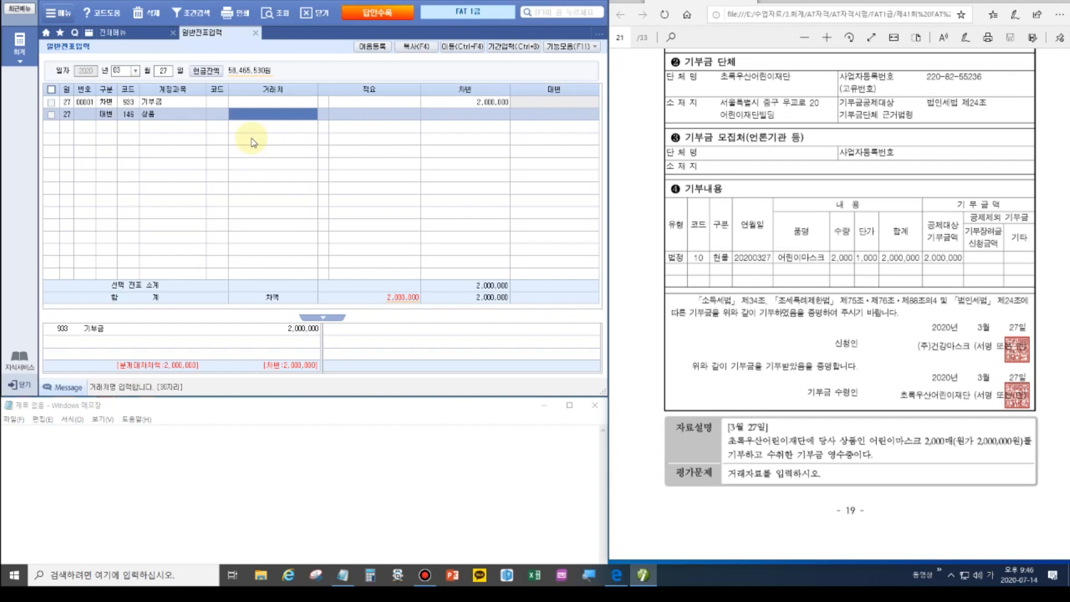
key("Return")
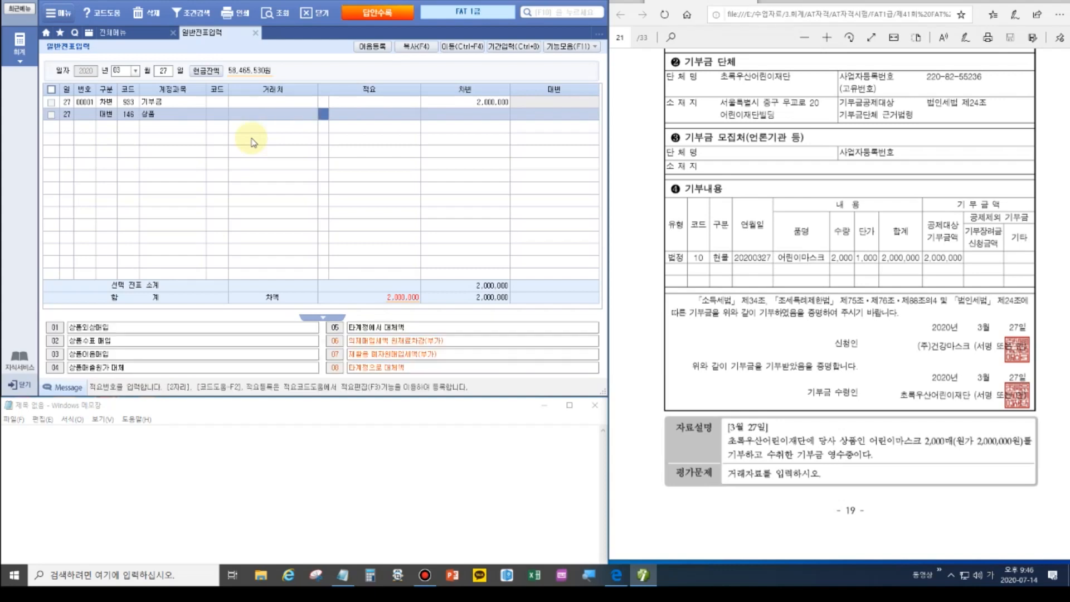
left_click(367, 370)
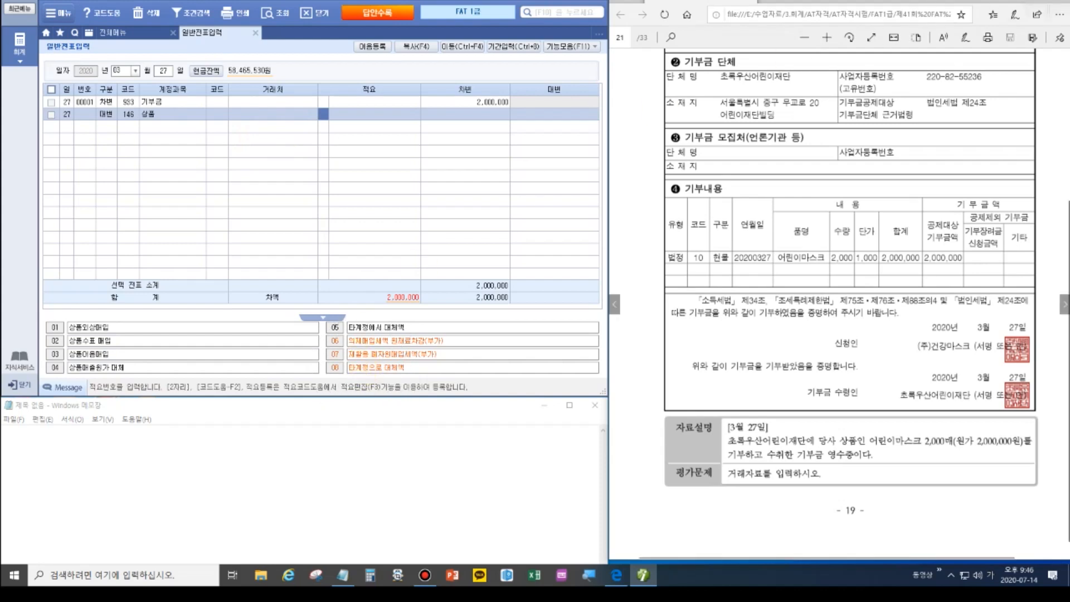
key("ctrl+alt+d")
left_click_drag(322, 357, 429, 382)
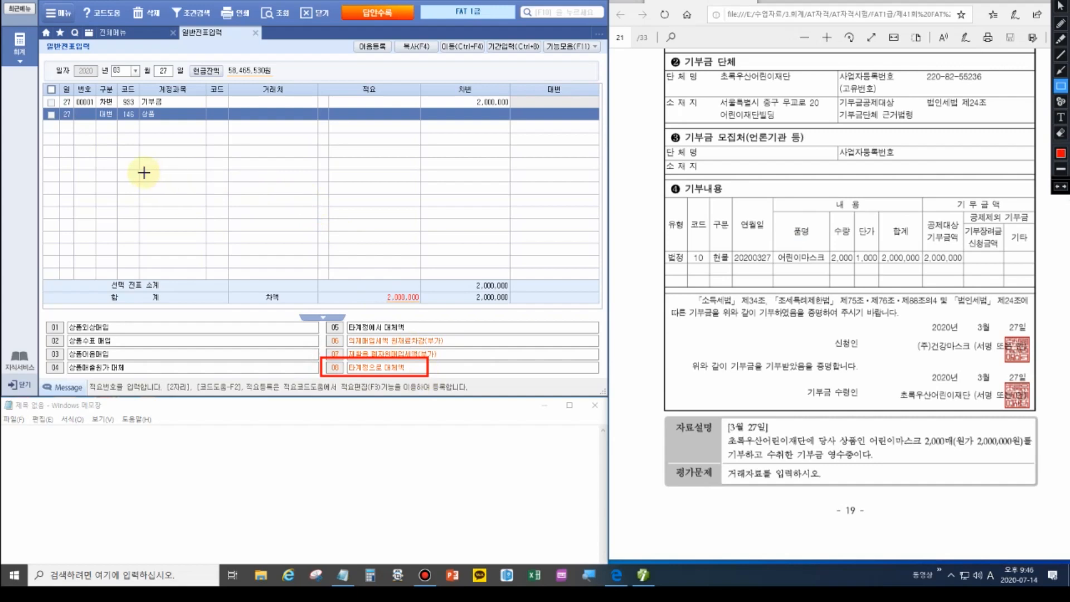
key("ctrl+alt+d")
left_click(323, 114)
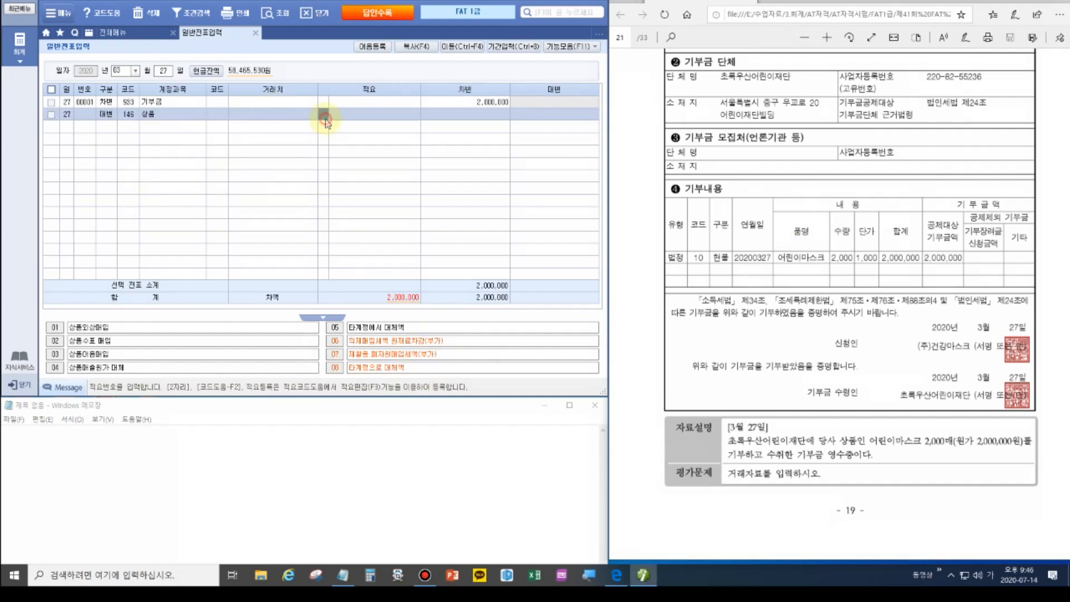
type("8")
key("Return")
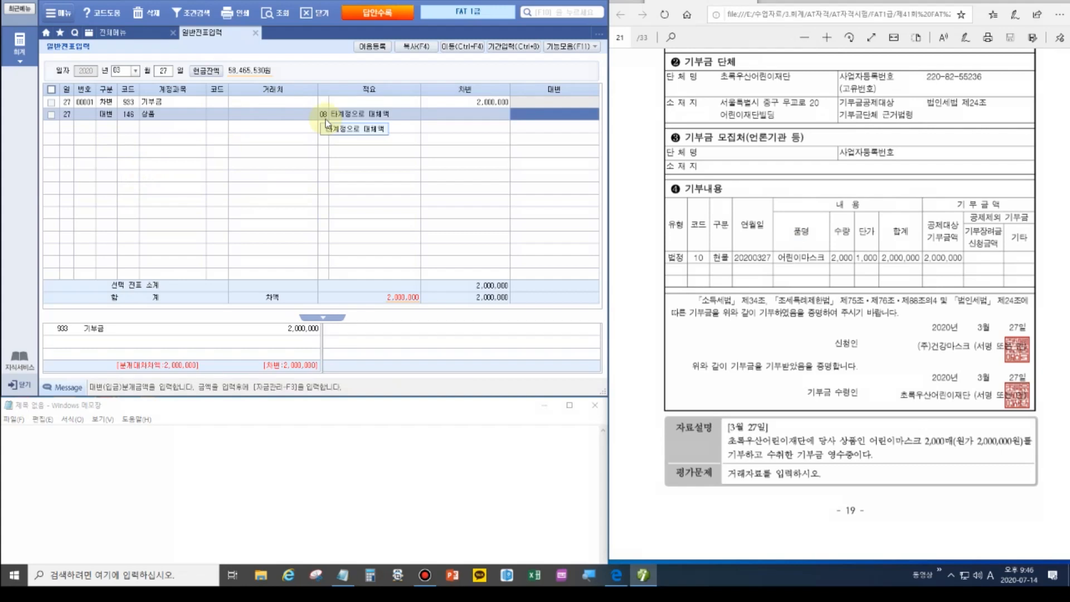
type("2000000")
key("Return")
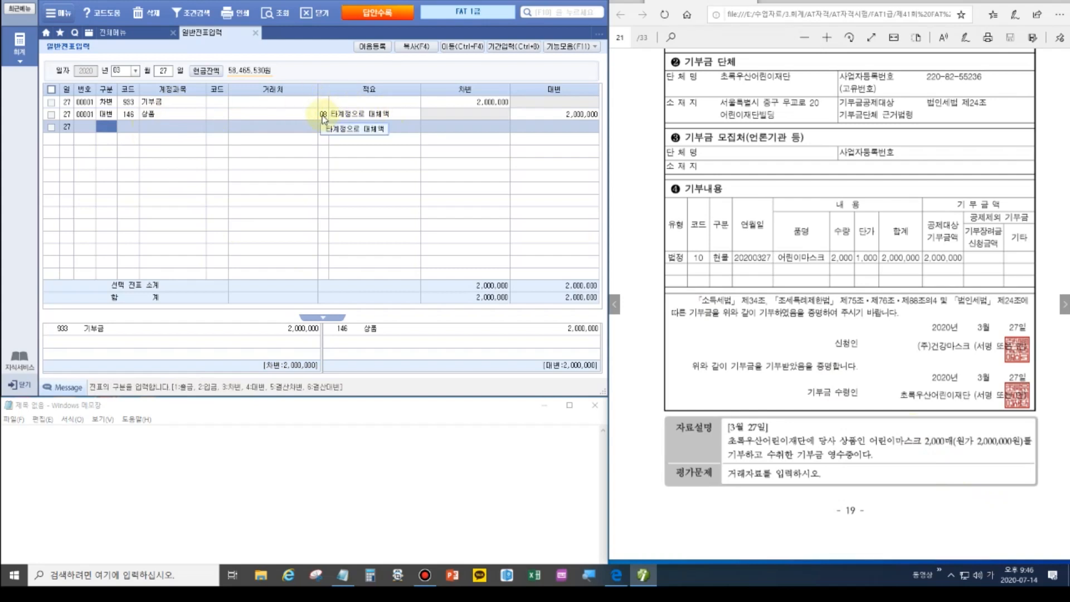
Set 초록우산어린이재단 (05800) as the 기부금 line's trading partner.
left_click(217, 103)
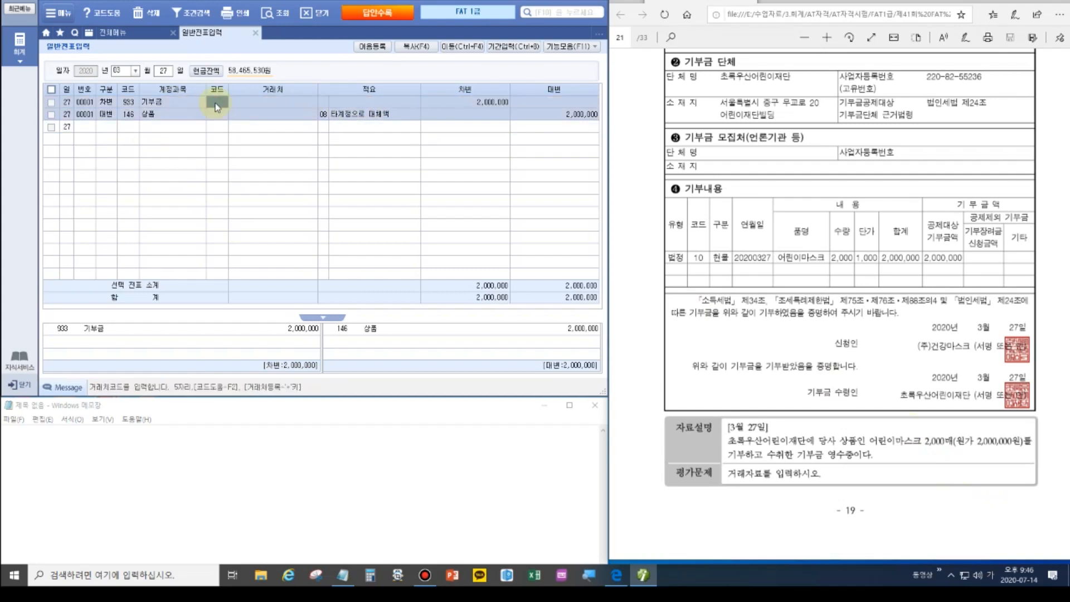
type("5800")
key("Return")
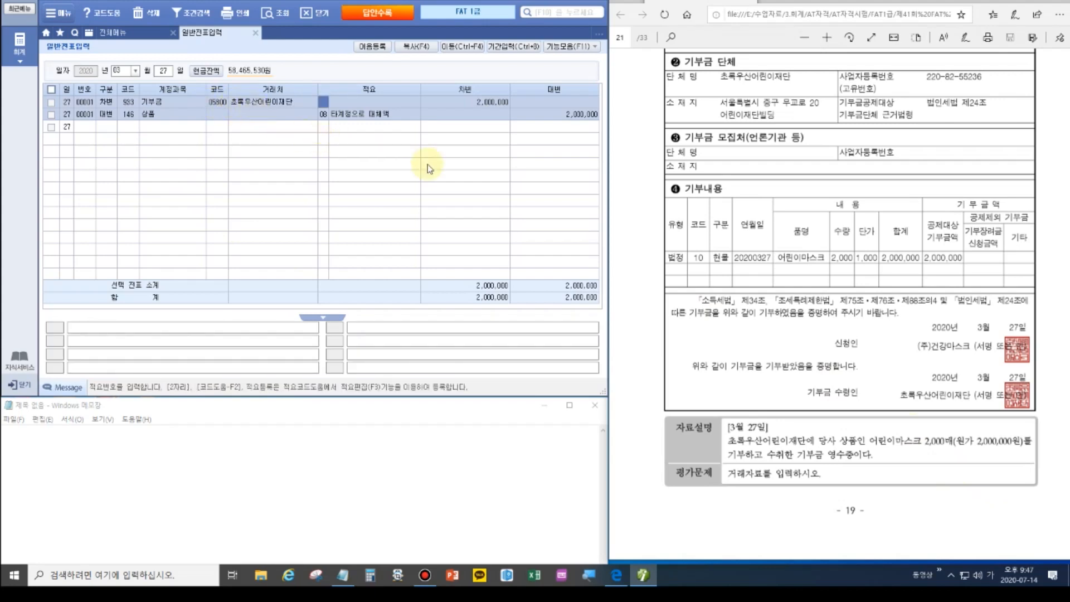
left_click(1064, 307)
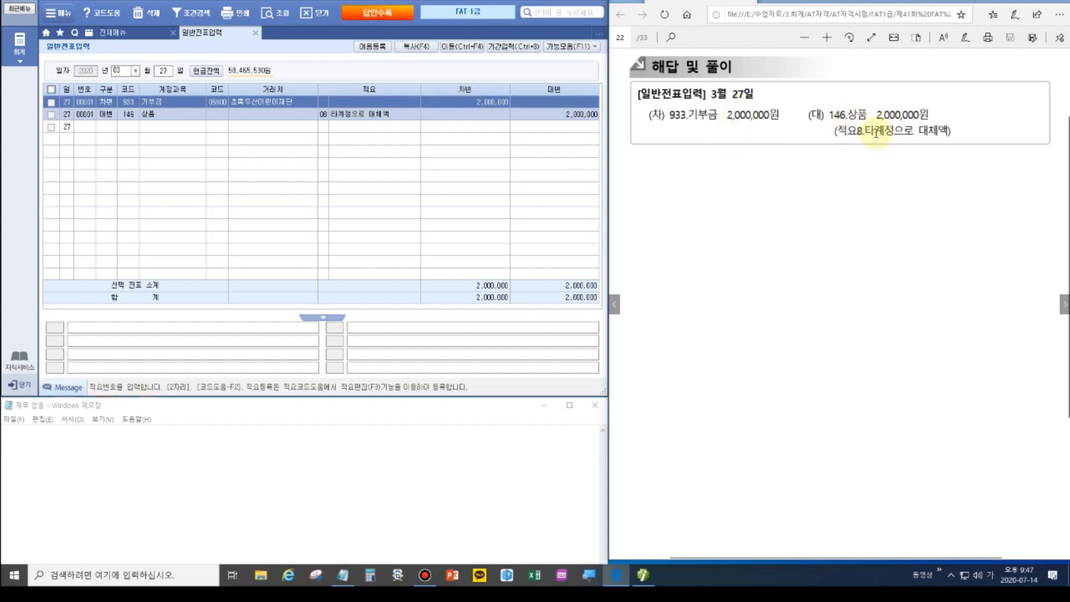
Page the PDF to problem 3 and switch from 일반전표입력 to 매입매출전표입력.
left_click(341, 119)
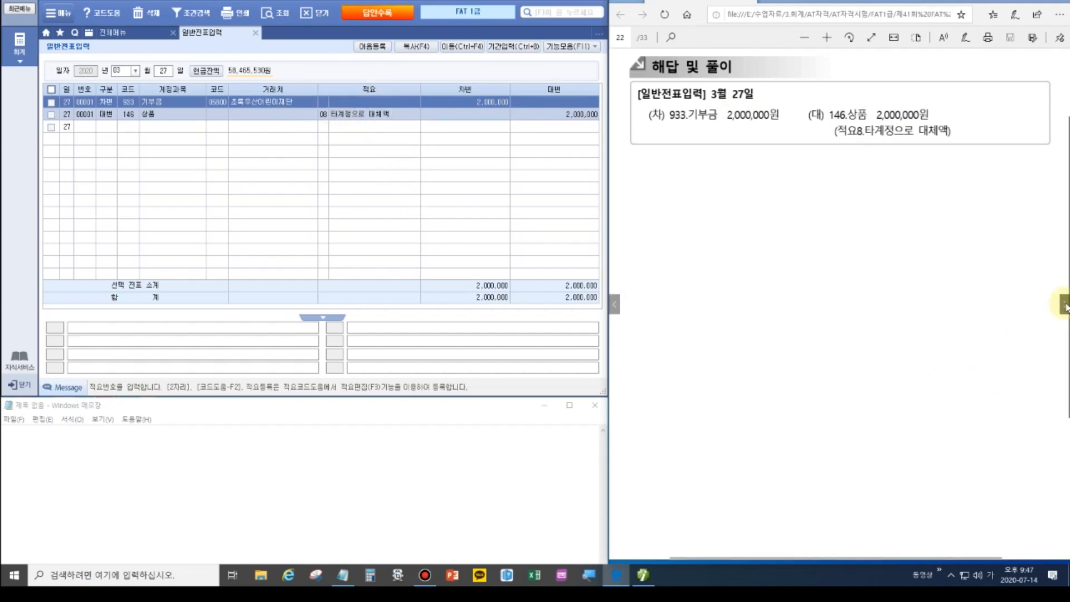
left_click(1060, 303)
scroll(887, 297, "up", 1)
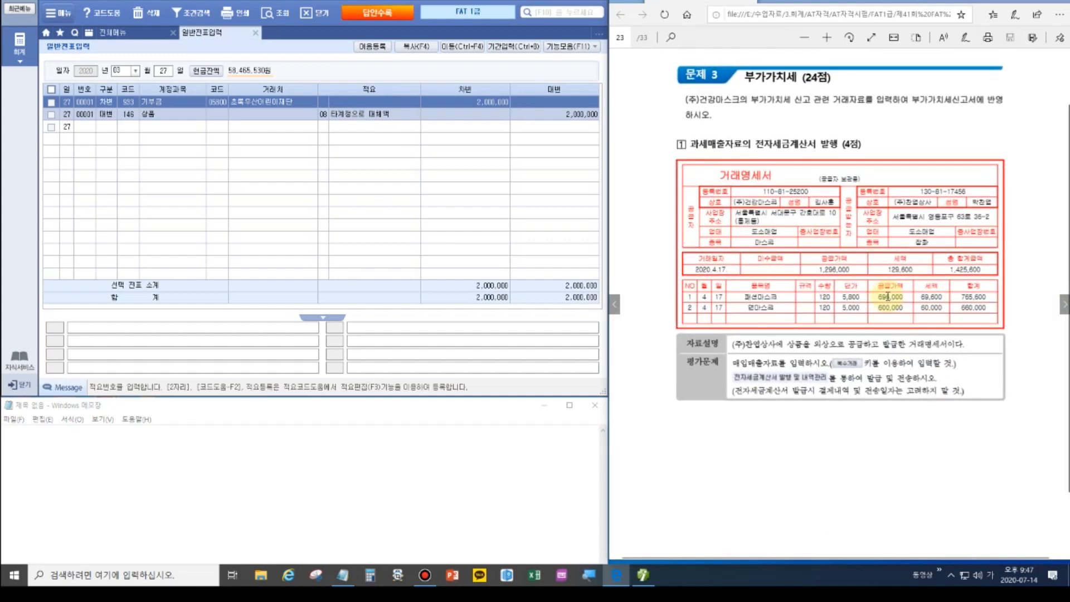
scroll(888, 297, "up", 1)
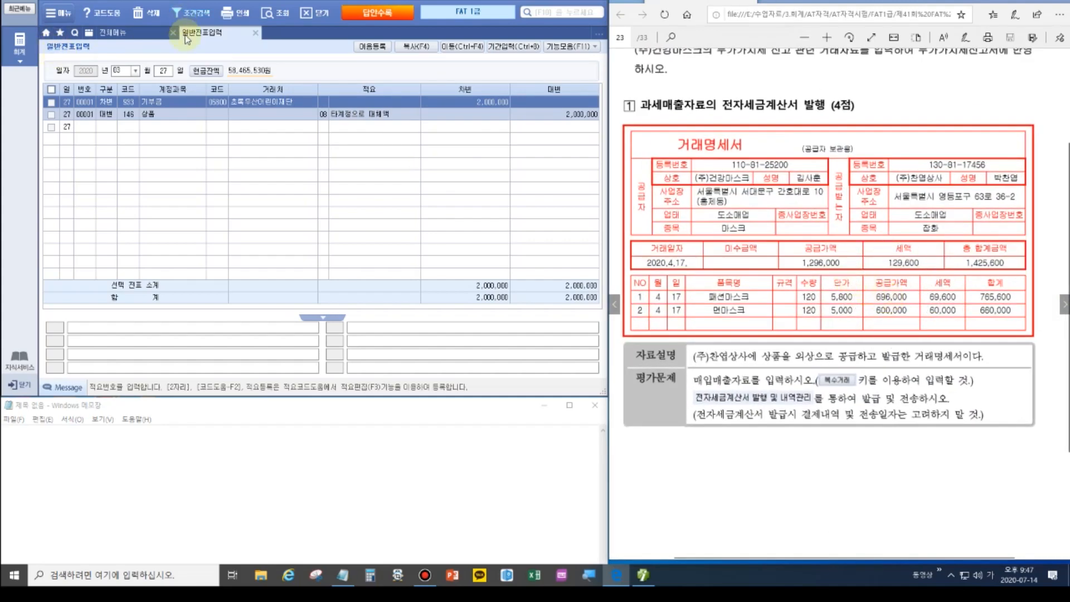
left_click(255, 32)
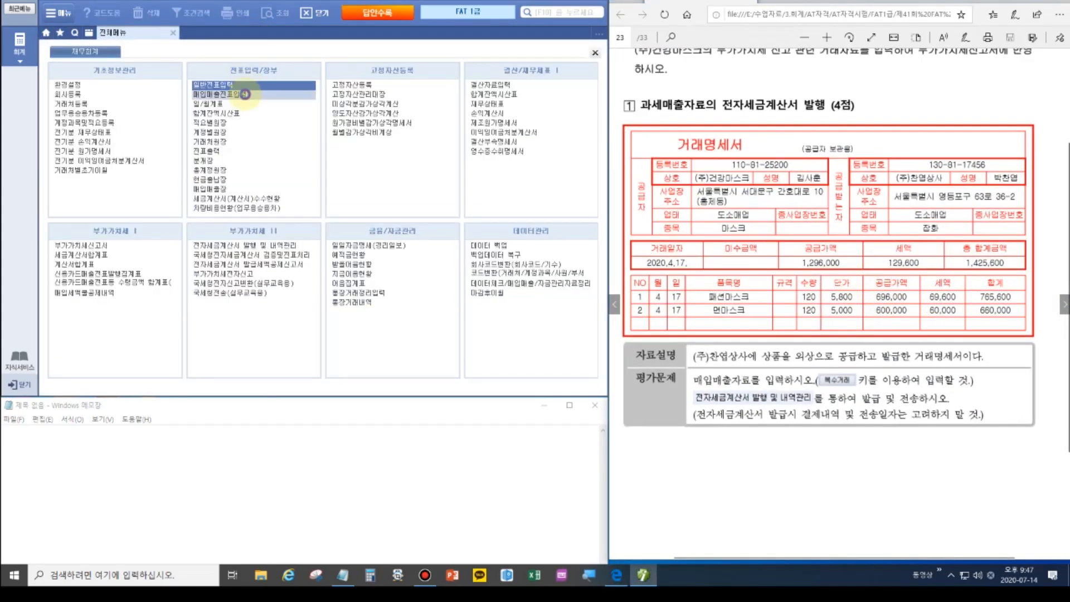
left_click(245, 94)
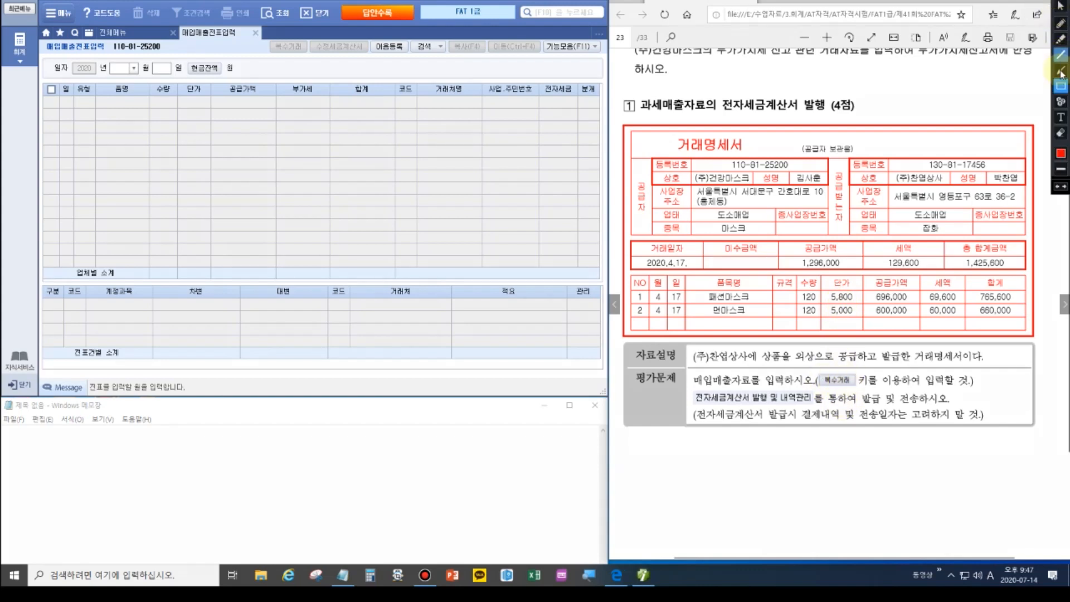
Date the sales voucher April 17 with type 11 과세.
left_click_drag(853, 390, 961, 408)
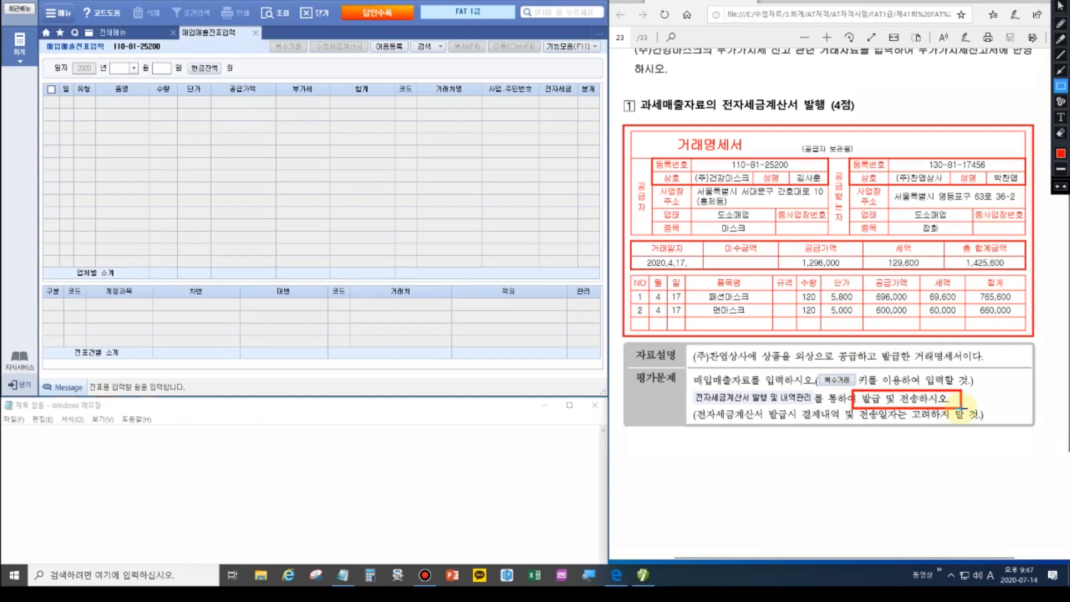
key("Escape")
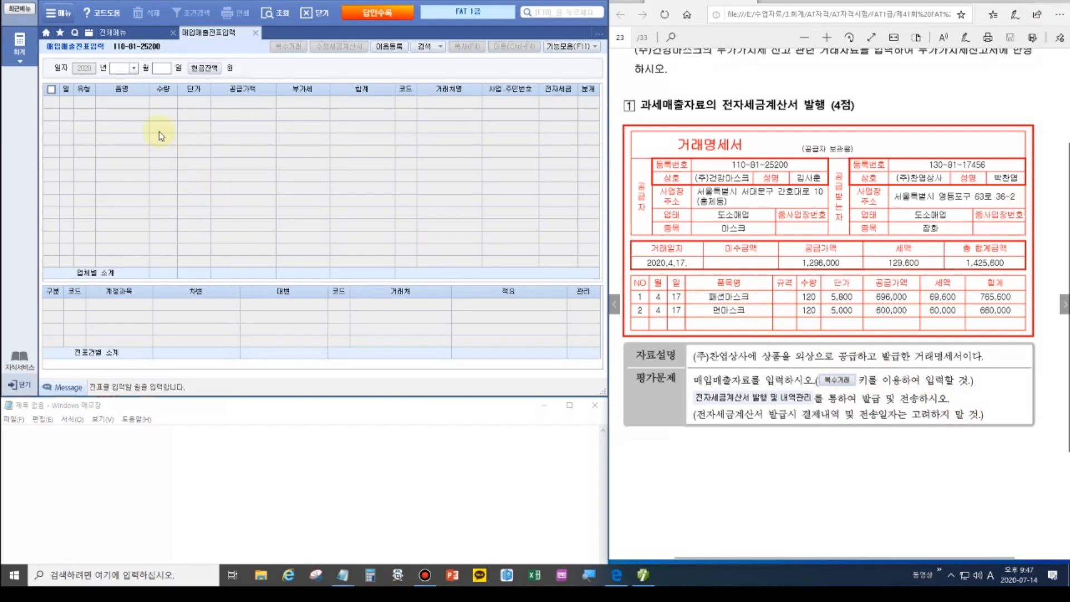
left_click(121, 68)
type("04")
key("Return")
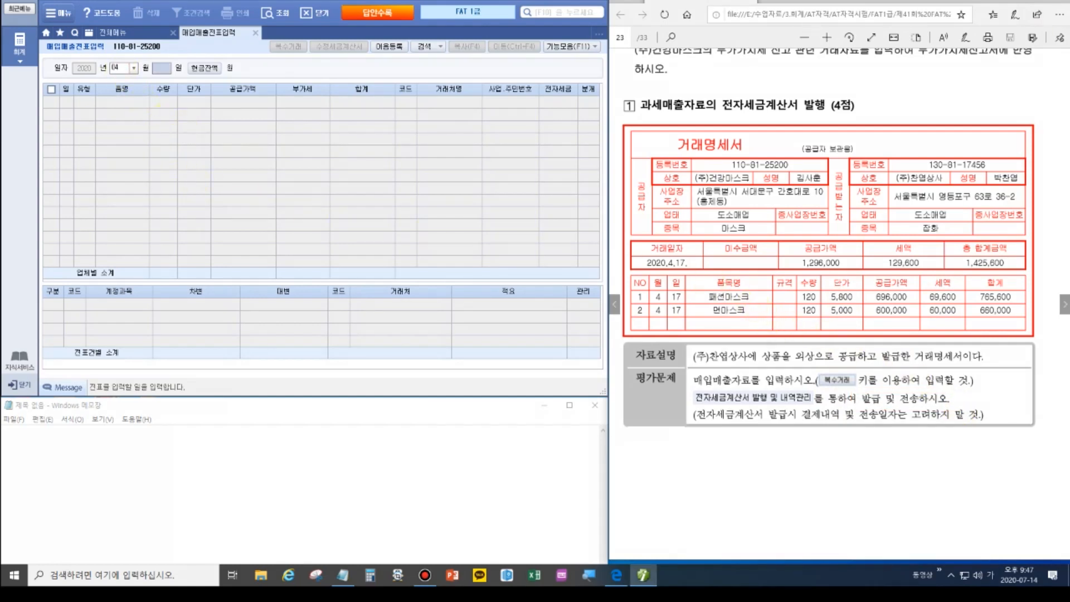
type("17")
key("Return")
key("Return")
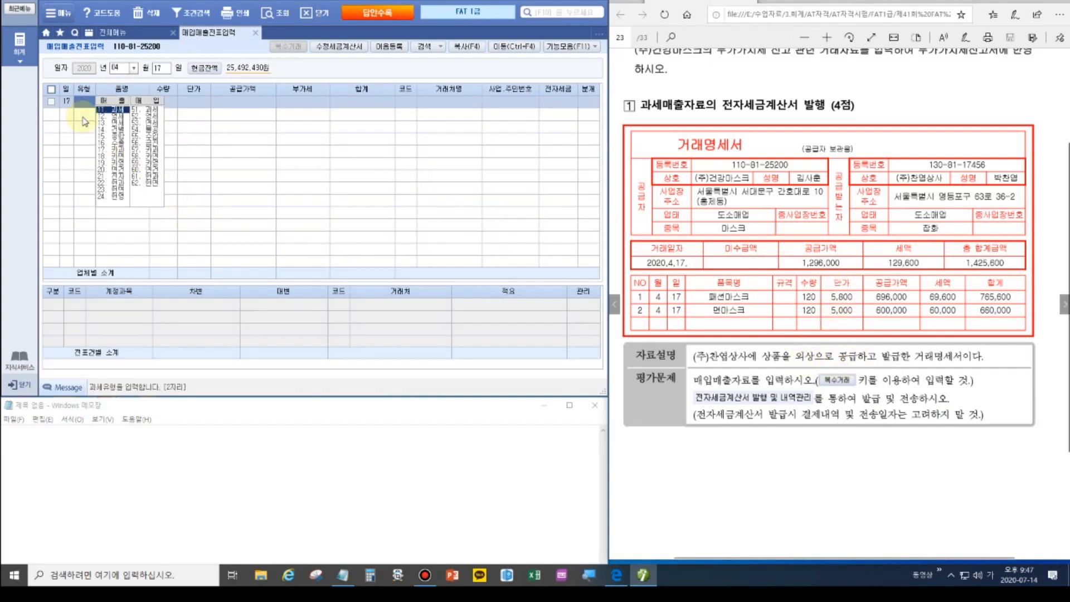
left_click(111, 111)
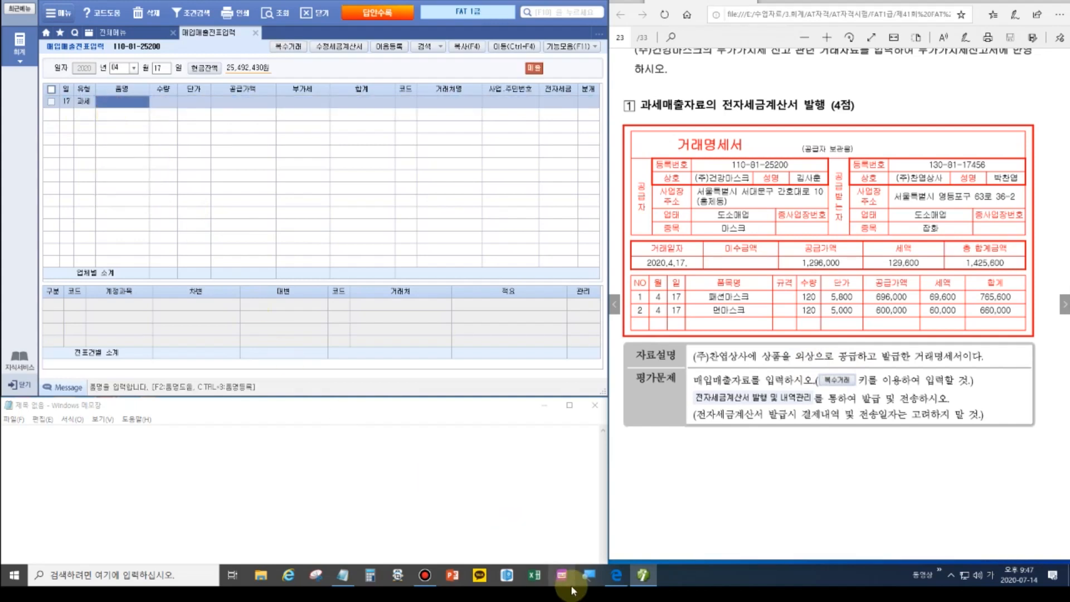
Enter 패션마스크 120×5,800 and 면마스크 120×5,000 as multiple items on the sales line.
left_click(288, 47)
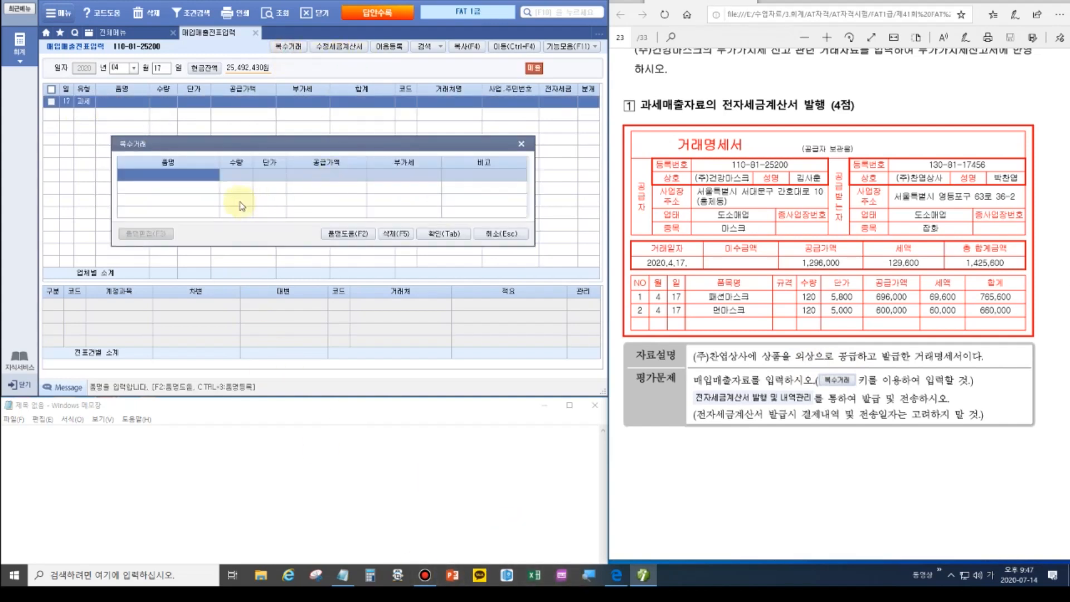
type("패션마스크")
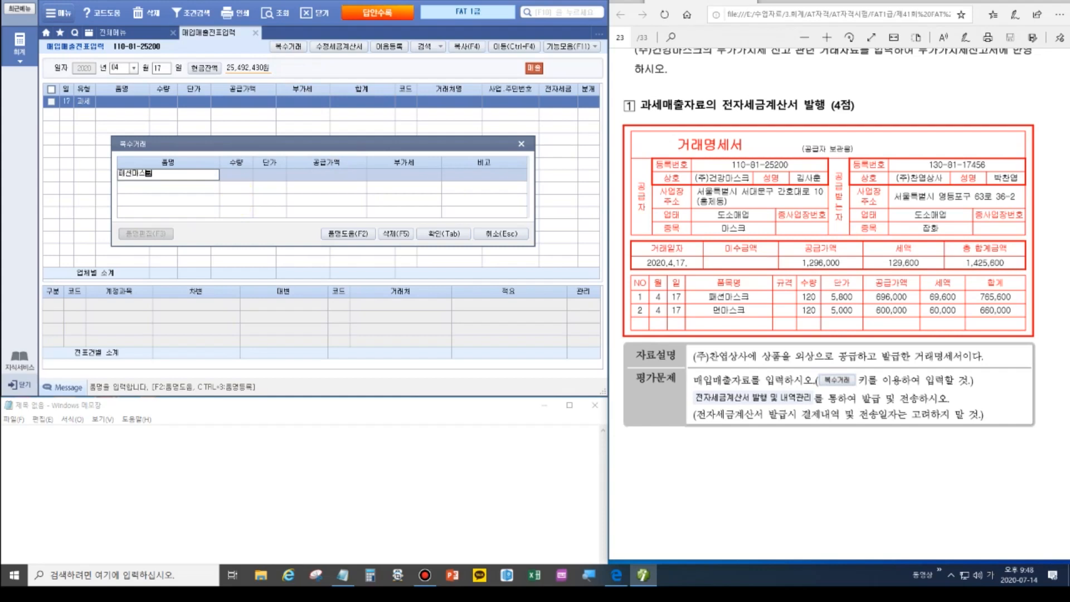
key("Return")
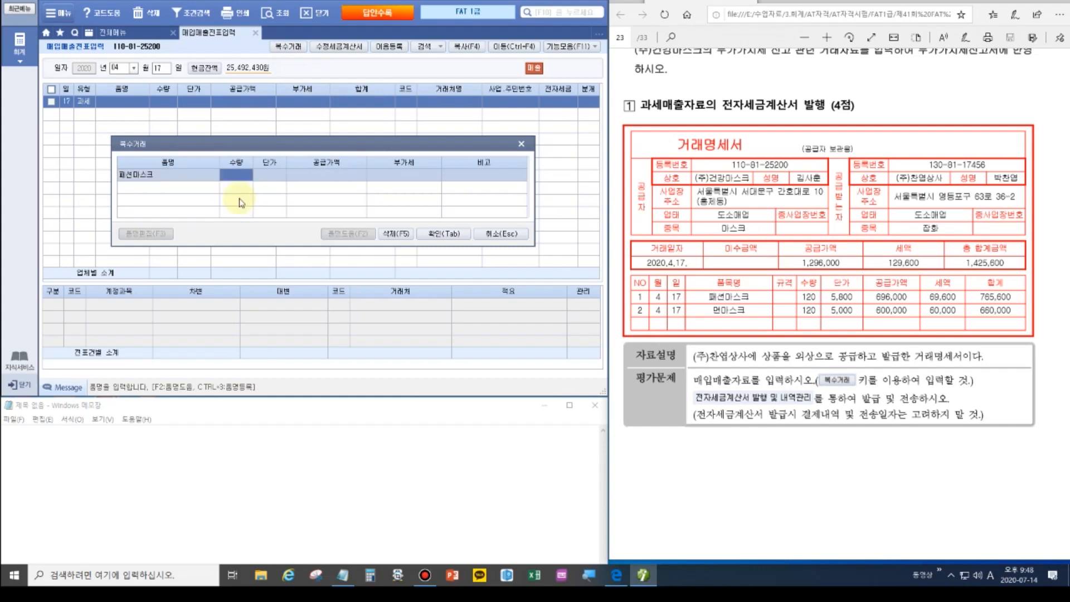
type("120")
key("Return")
type("5,800")
key("Return")
key("Return")
key("Return")
key("Return")
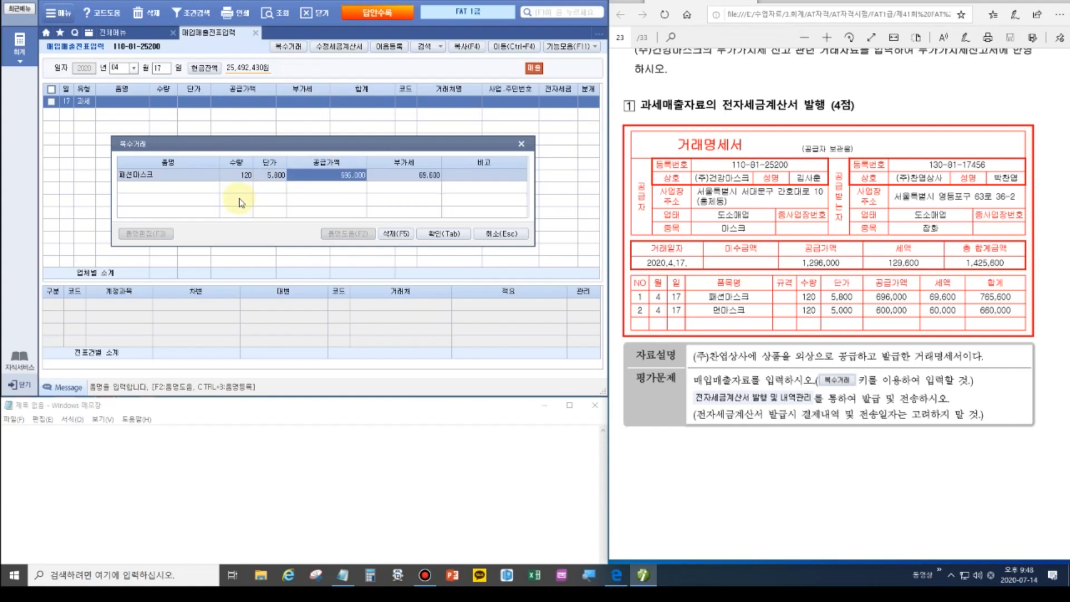
type("면마스크")
key("Return")
type("120")
key("Return")
type("5,000")
key("Return")
key("Return")
key("Return")
key("Return")
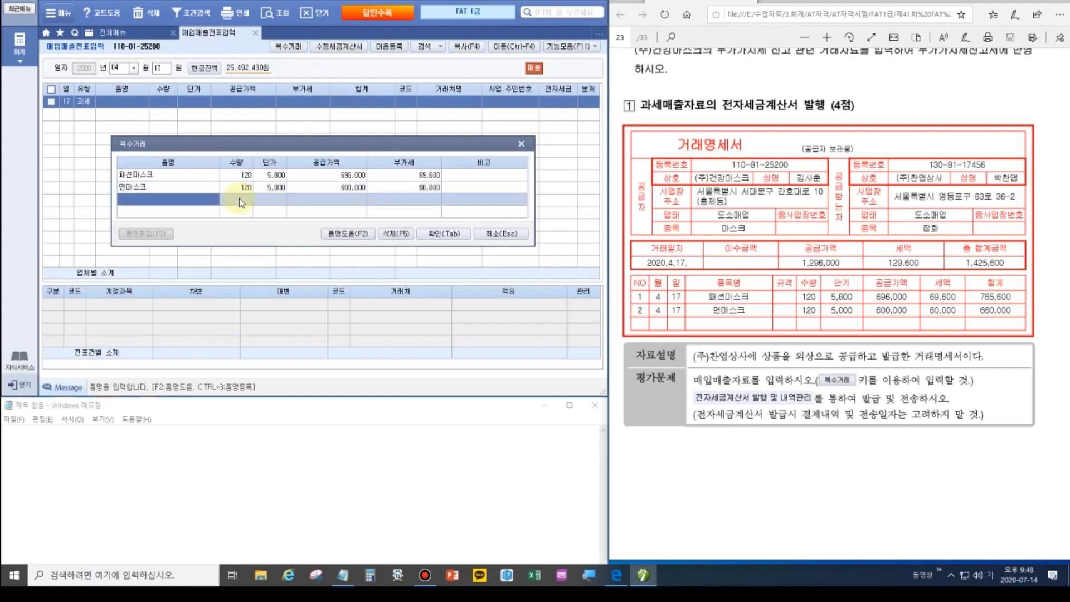
left_click(448, 234)
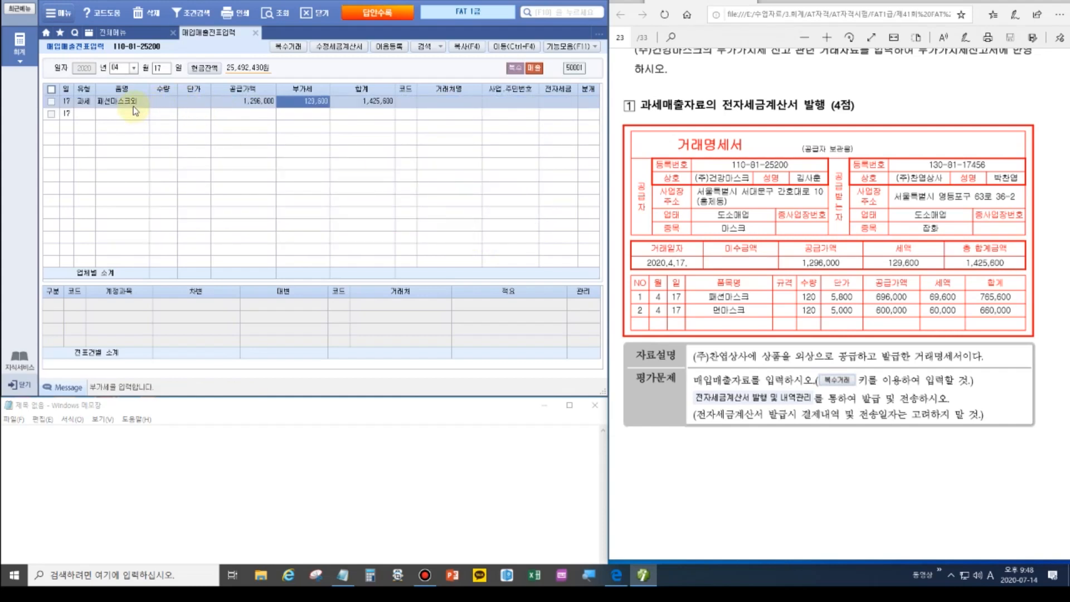
Assign customer (주)찬엽상사 and journalize the sale as 2 외상.
left_click(404, 101)
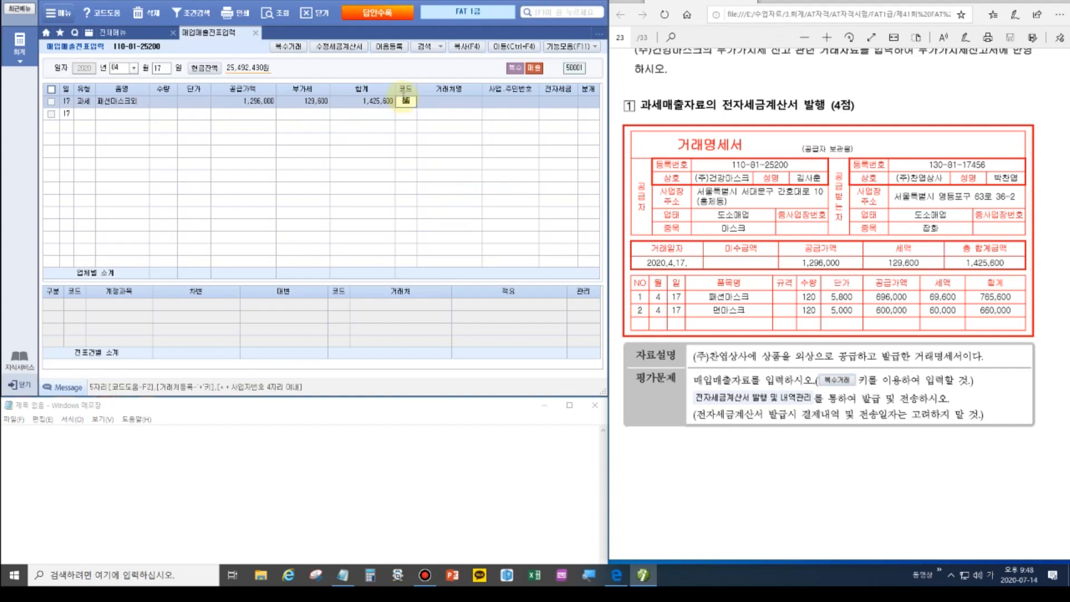
key("F2")
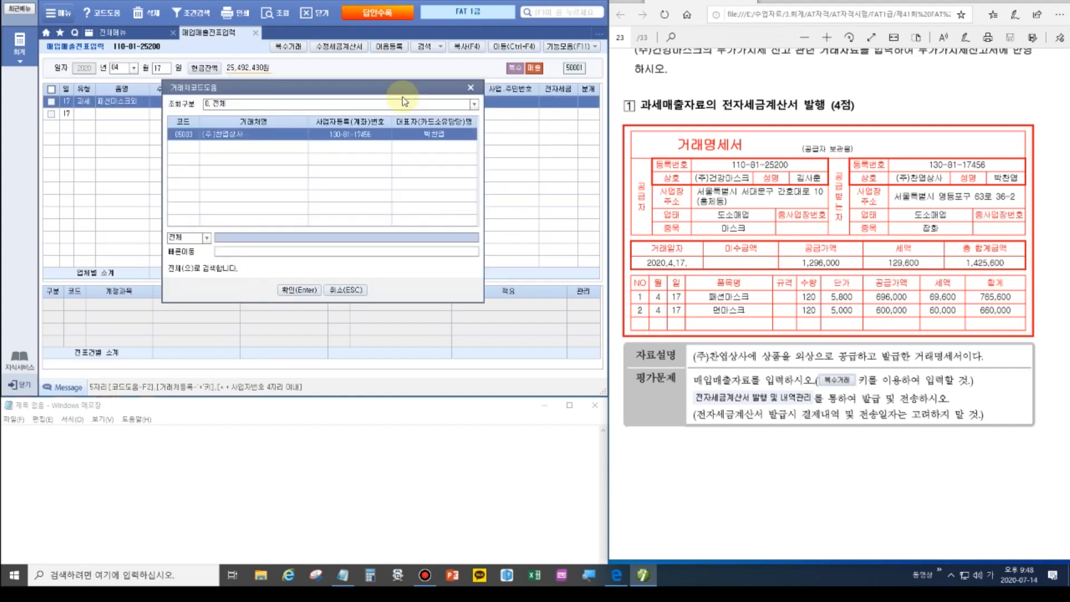
key("Return")
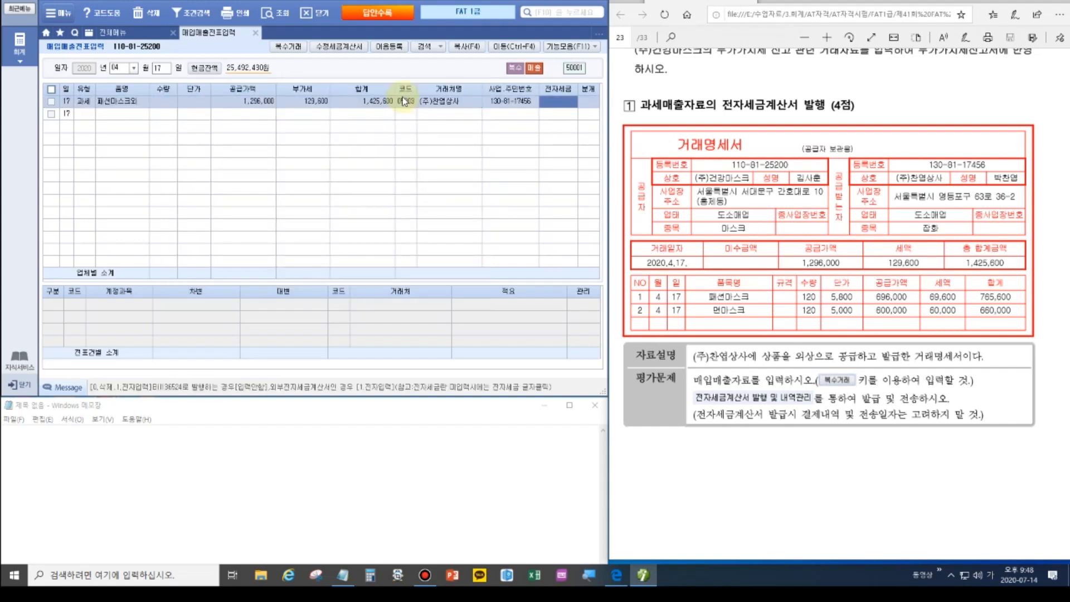
key("Return")
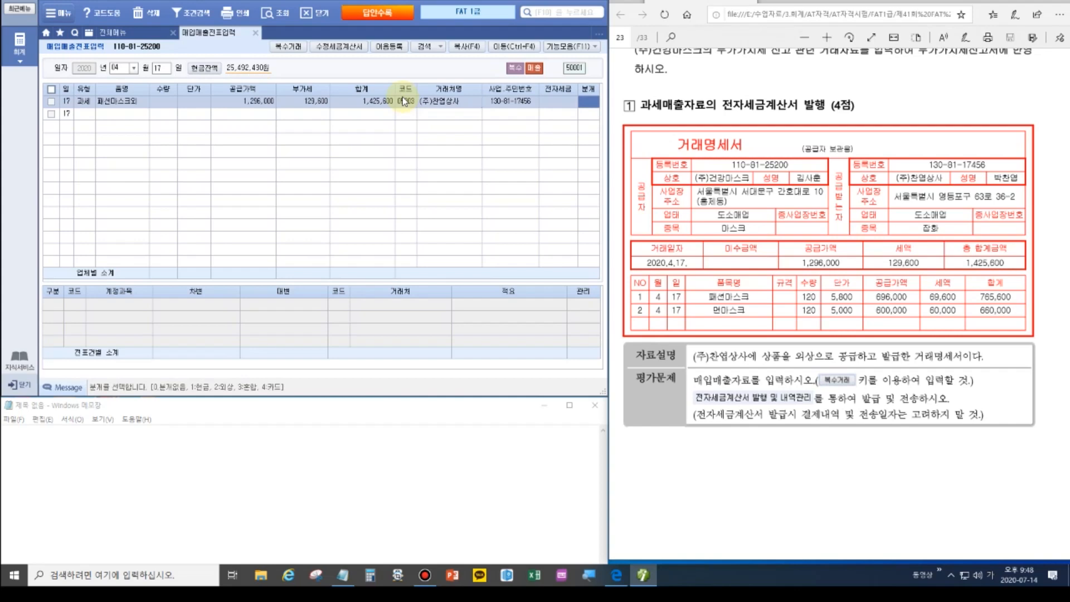
type("2")
key("Return")
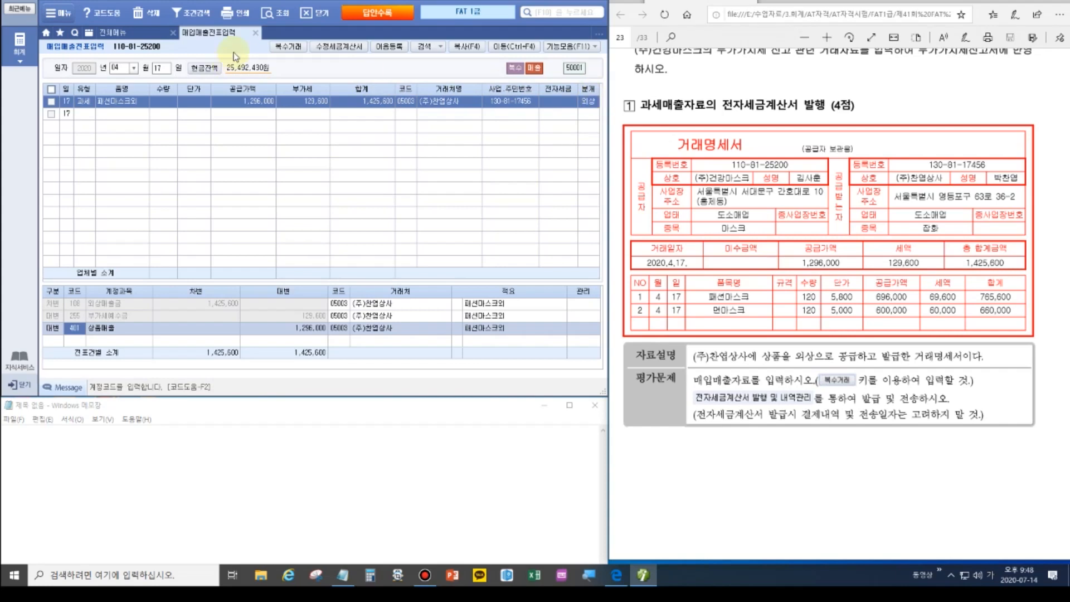
left_click(139, 35)
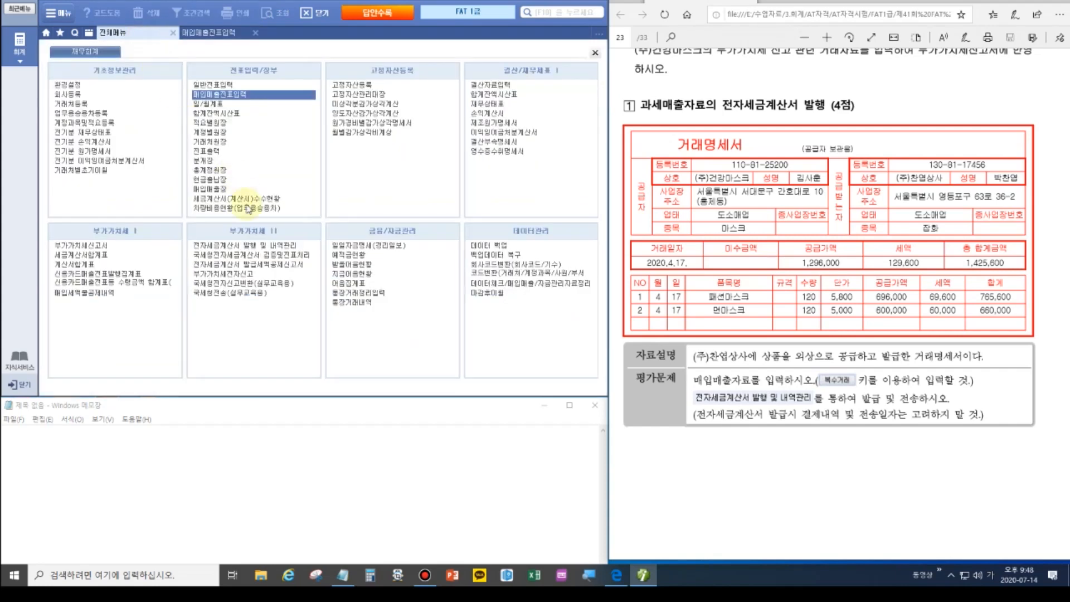
Load 04-17 invoices in 전자세금계산서 발행, tick the (주)찬엽상사 one, and enter 외상 1,425,600.
left_click(216, 247)
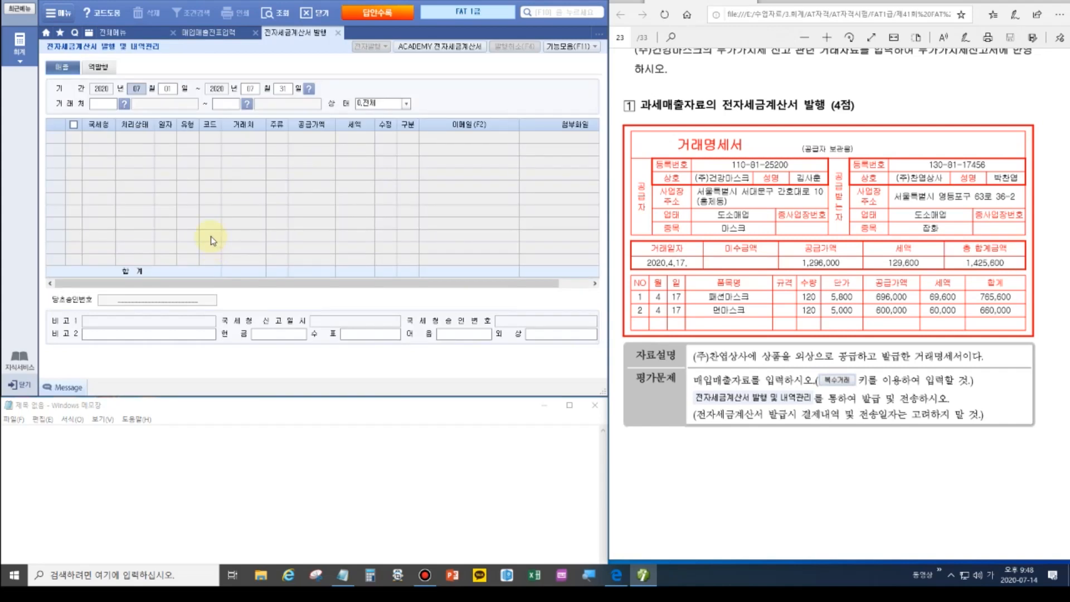
type("041704")
type("17")
key("Return")
key("Return")
key("Return")
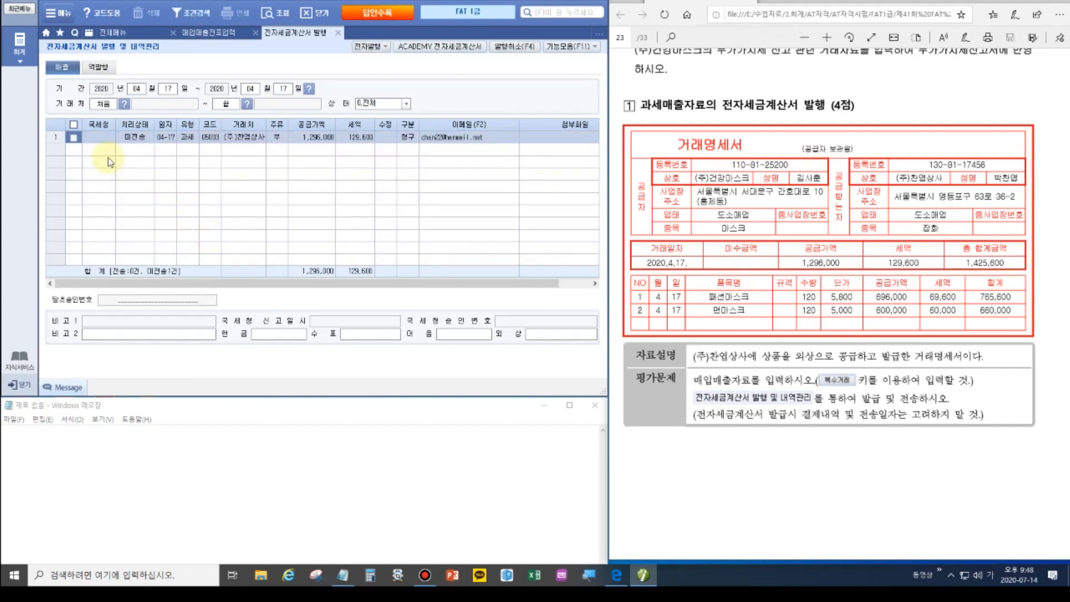
left_click(73, 137)
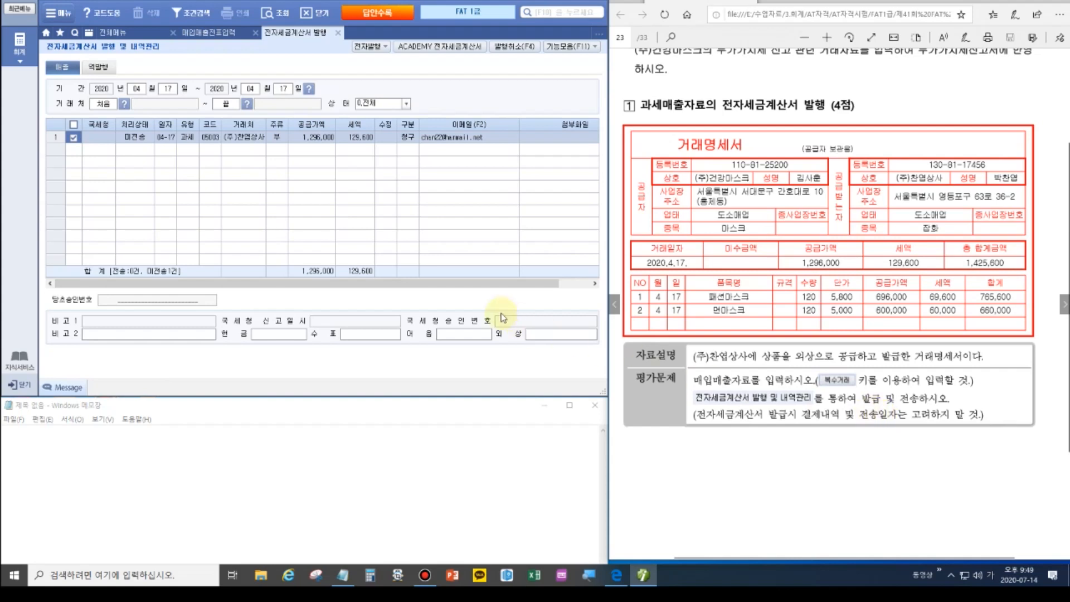
left_click(536, 333)
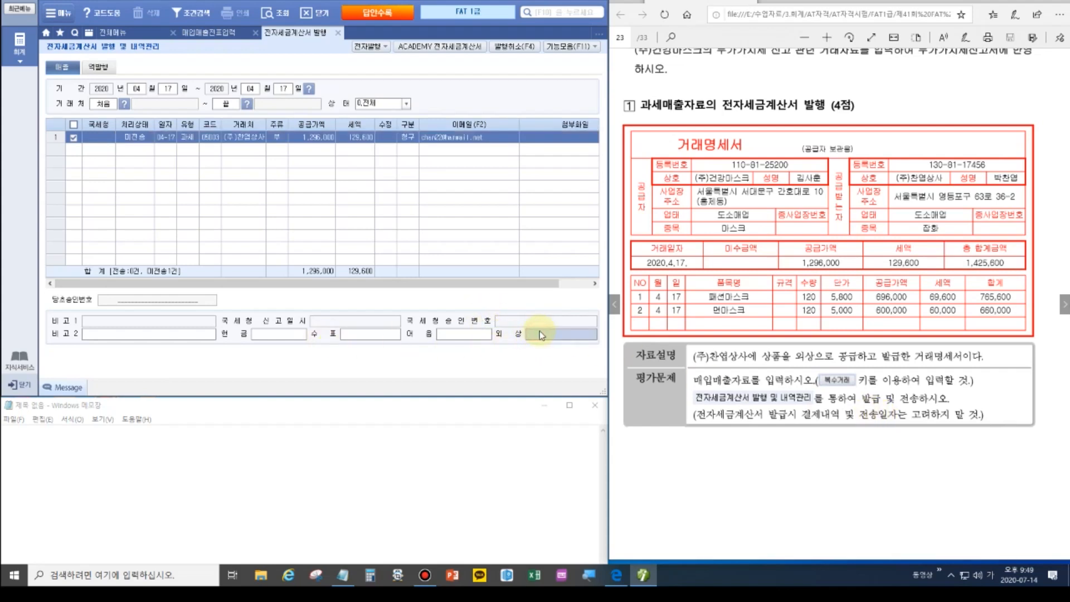
key("Hangul")
type("1,42")
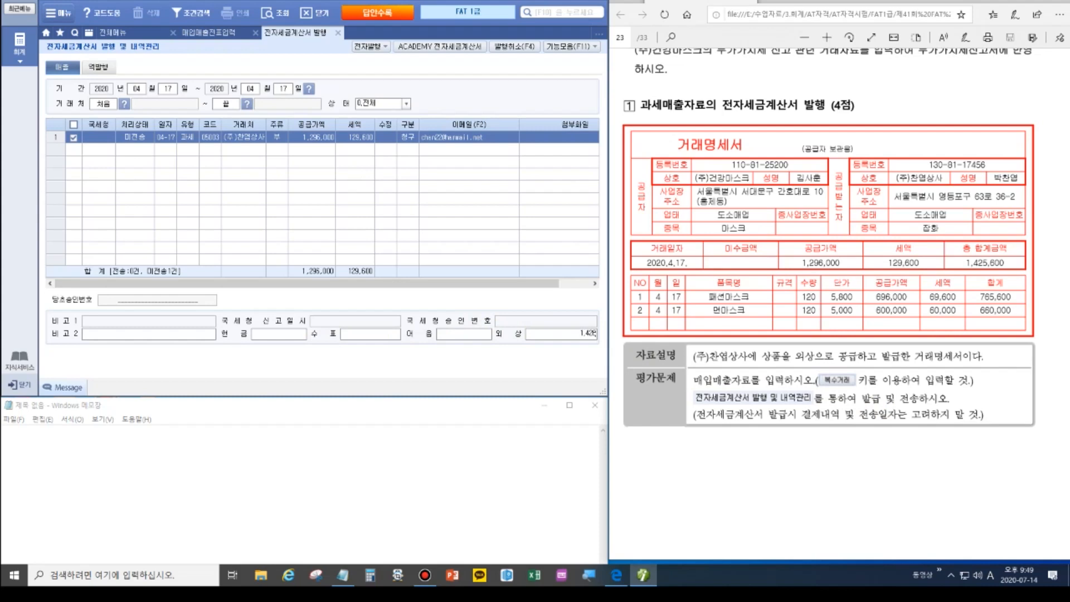
type("5,600")
key("Return")
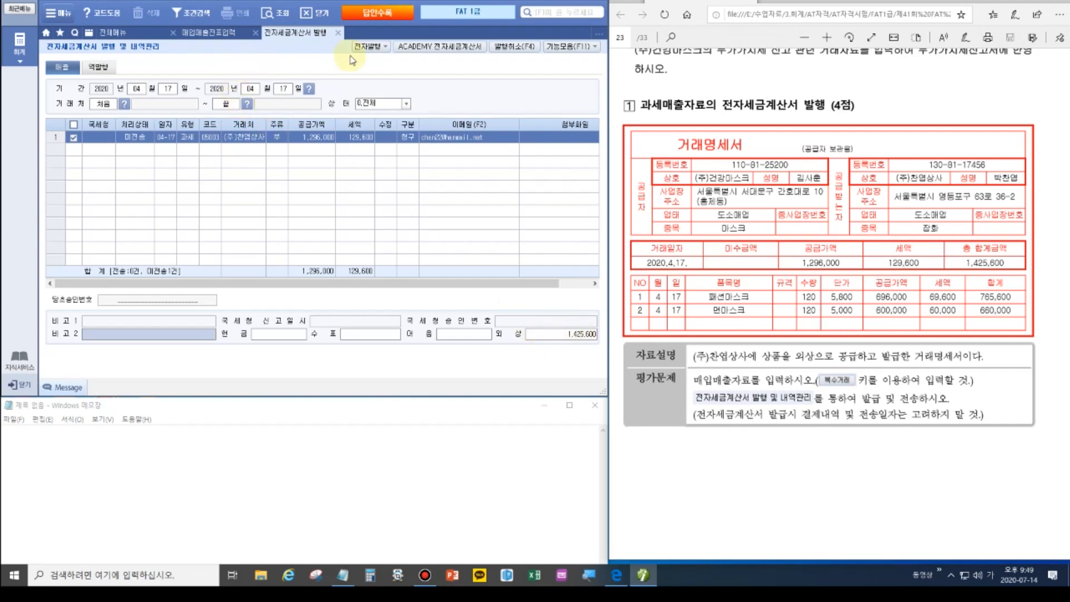
Electronically issue the ticked April 17 (주)찬엽상사 sales invoice from 더존 Smart A.
left_click(366, 47)
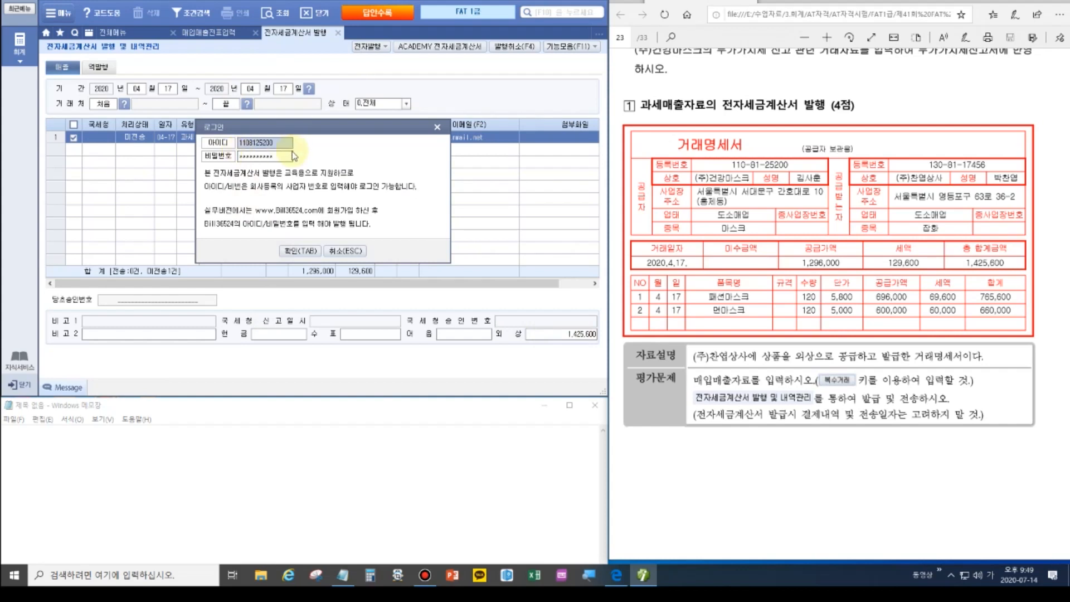
left_click(304, 252)
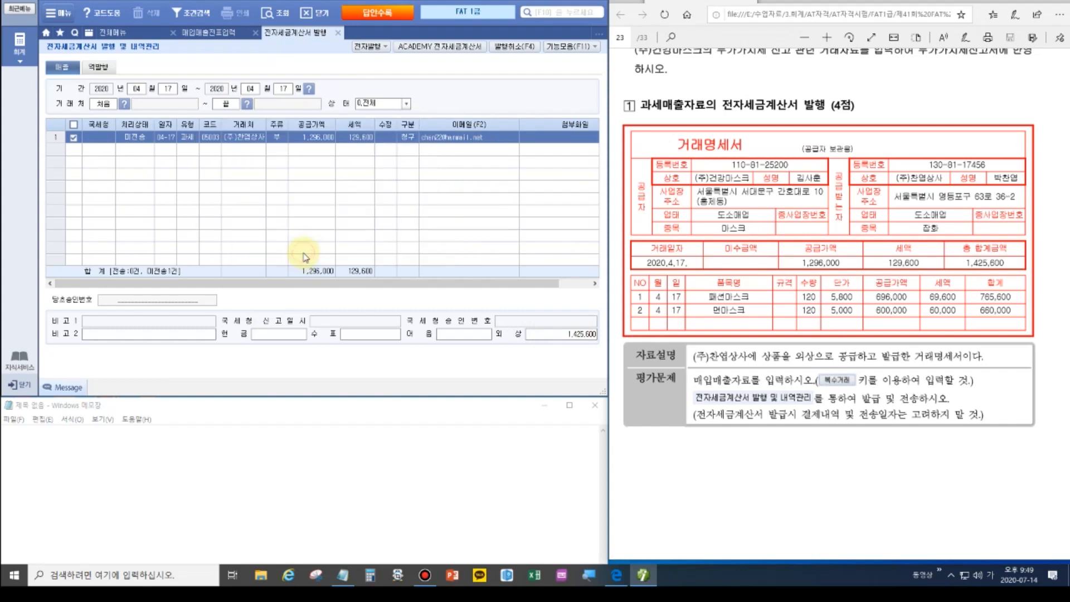
left_click(341, 362)
left_click(535, 306)
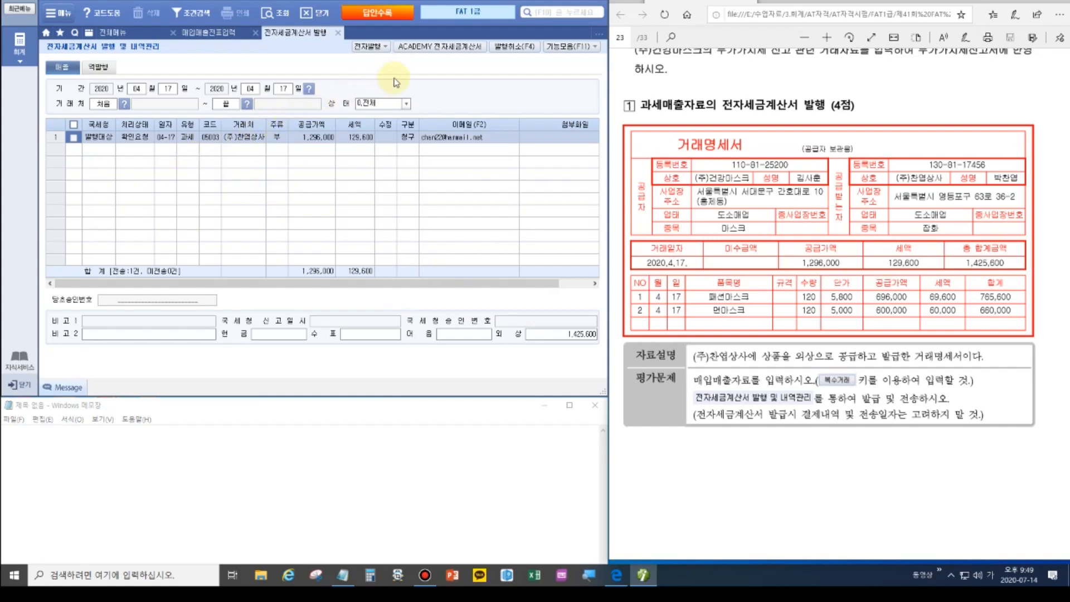
Send the April 17 invoice from the ACADEMY e-tax site, then refresh to confirm 전송성공.
left_click(431, 48)
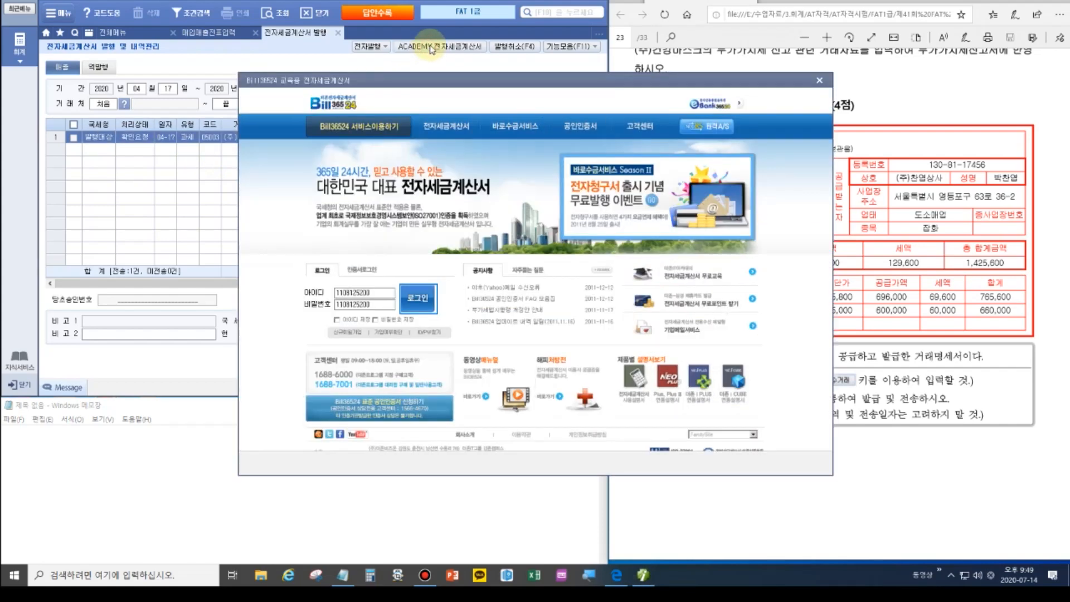
left_click(420, 300)
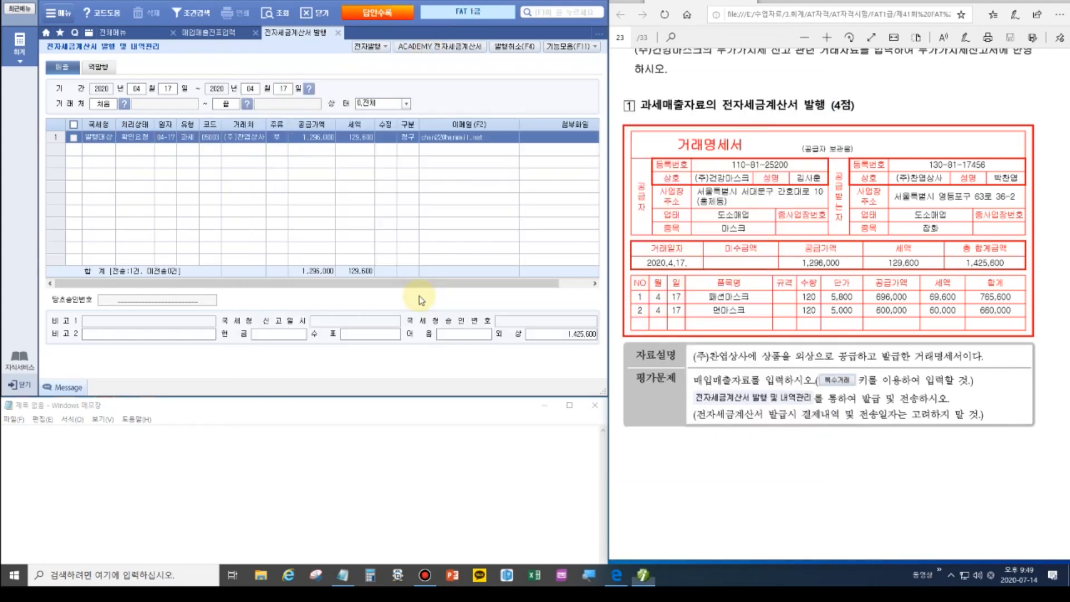
left_click(60, 112)
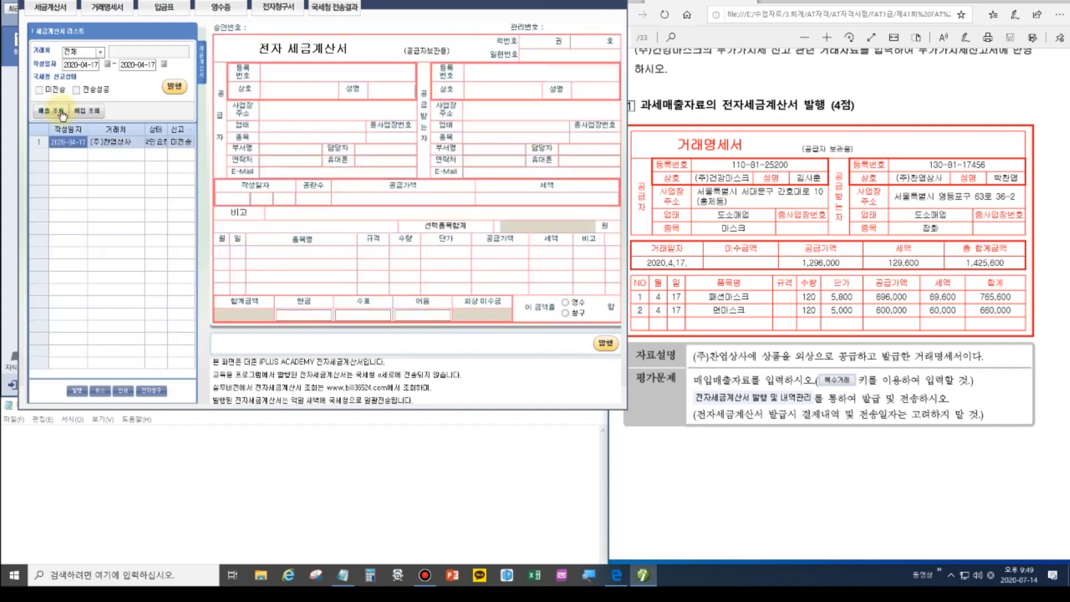
left_click(175, 86)
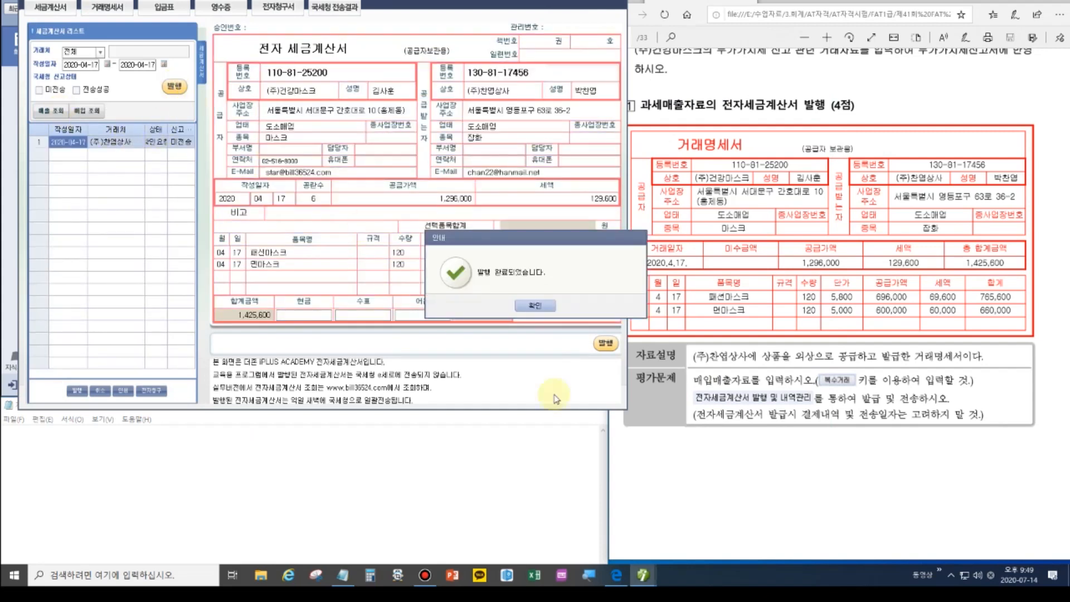
left_click(534, 305)
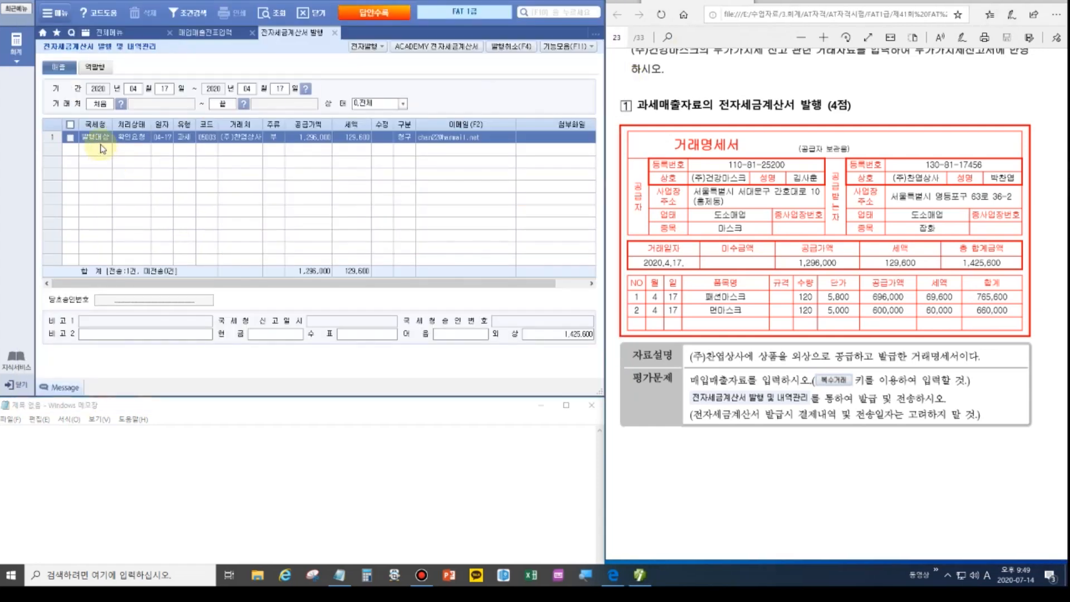
left_click(273, 17)
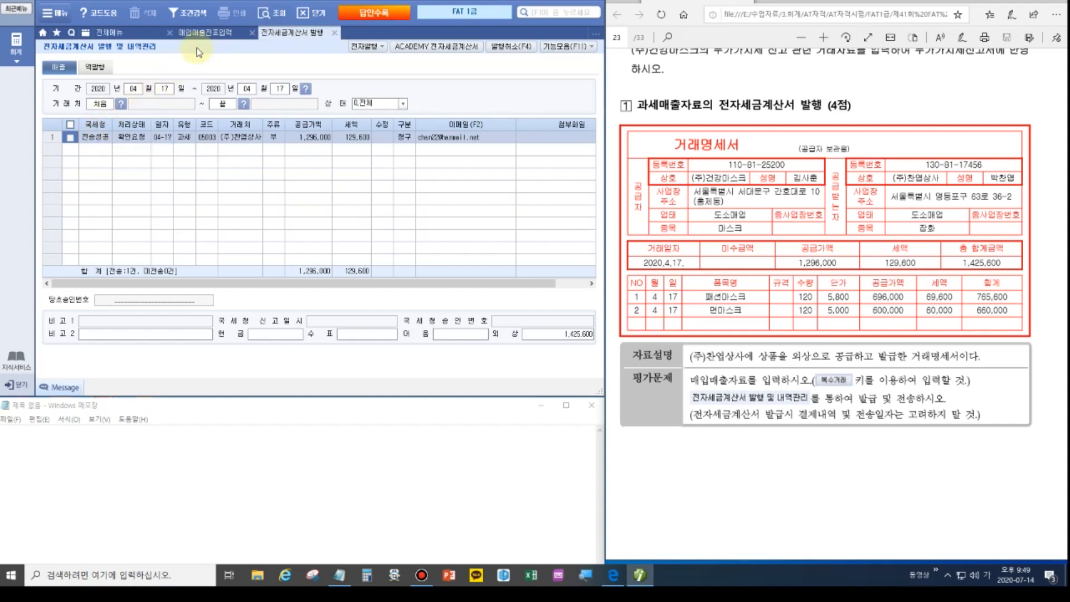
Back in 매입매출전표입력, refresh and check the April 17 sale shows 전자발행.
left_click(205, 33)
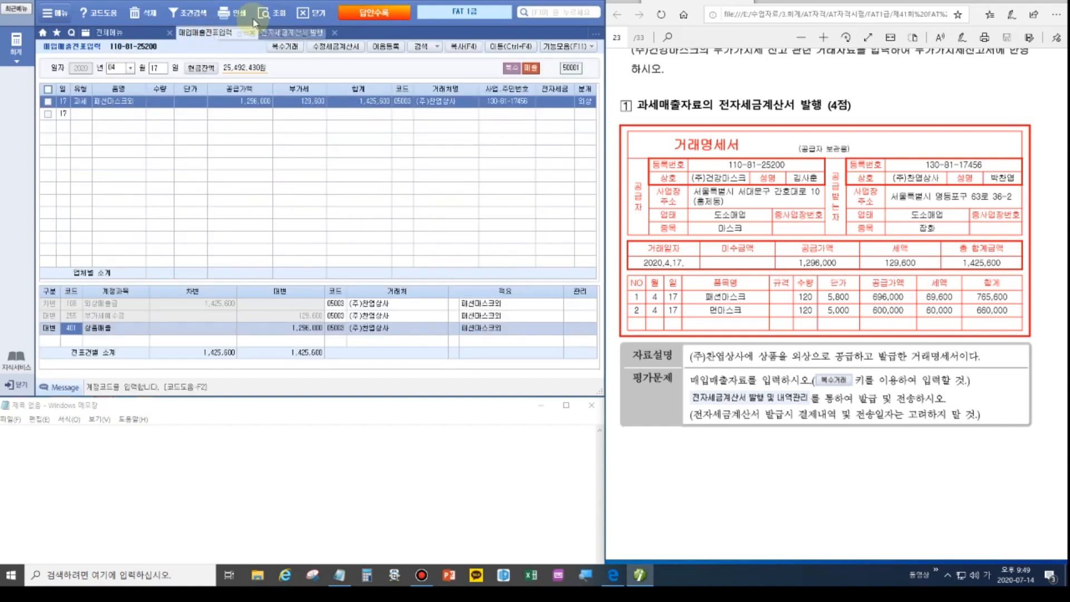
left_click(273, 15)
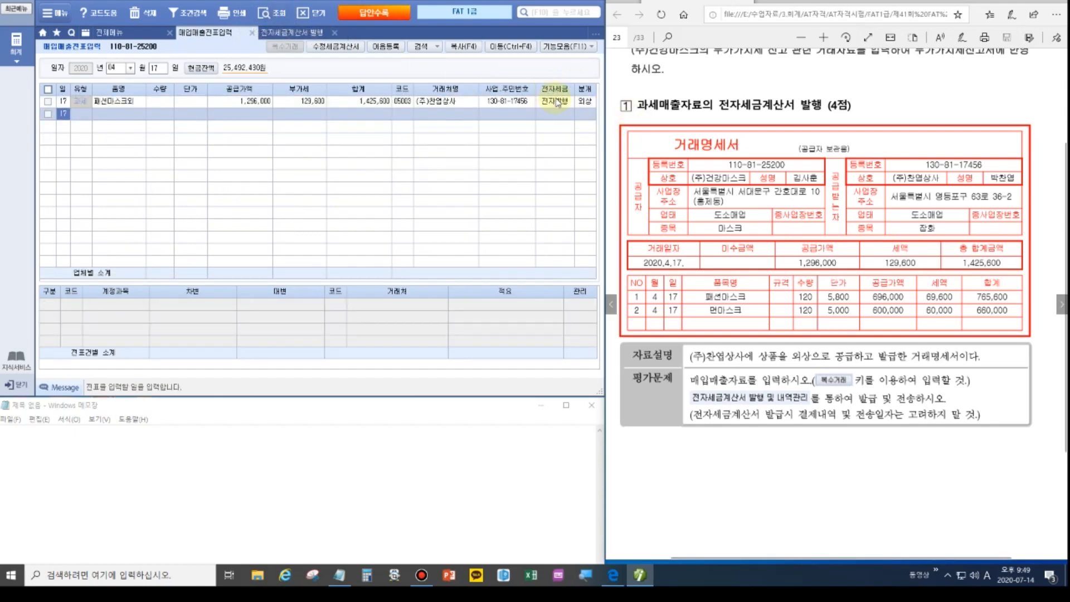
left_click(555, 102)
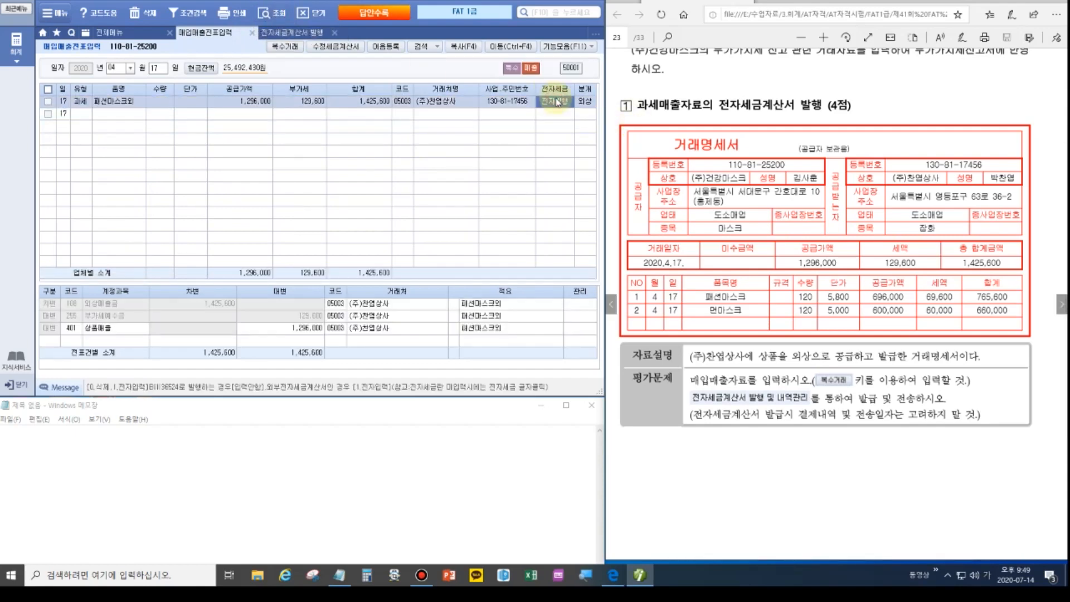
Turn the workbook PDF to the May 7 passenger-car sale and switch the voucher month to May.
left_click(1058, 304)
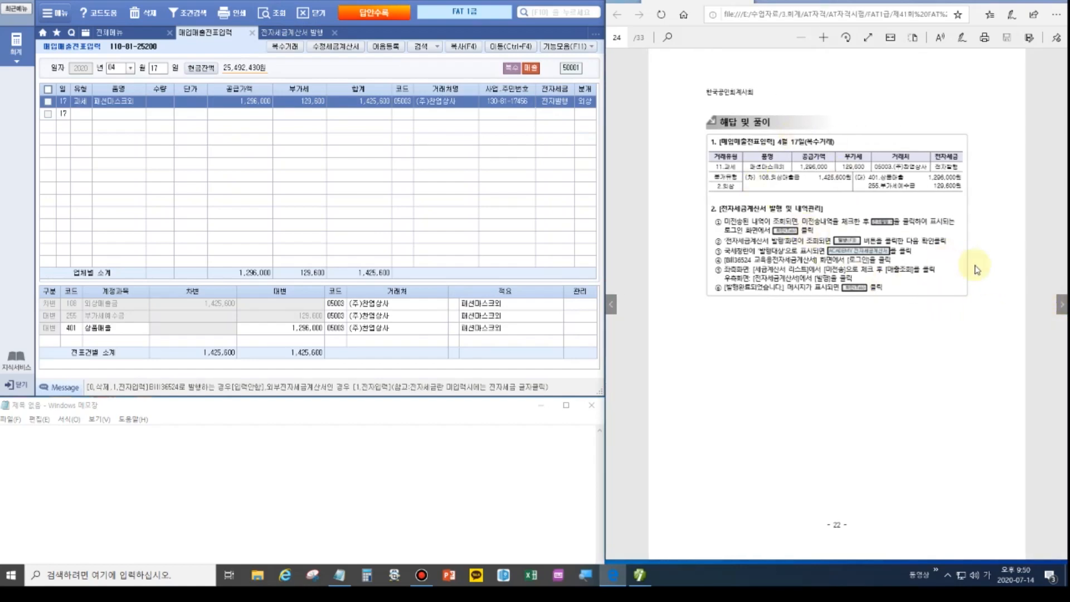
left_click(1057, 304)
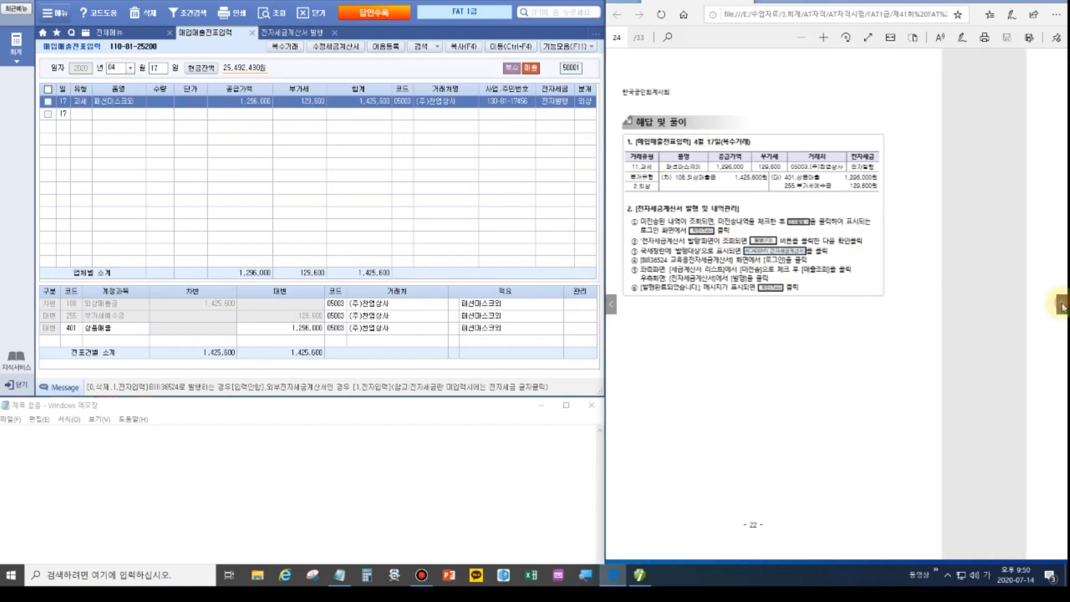
scroll(872, 281, "up", 2)
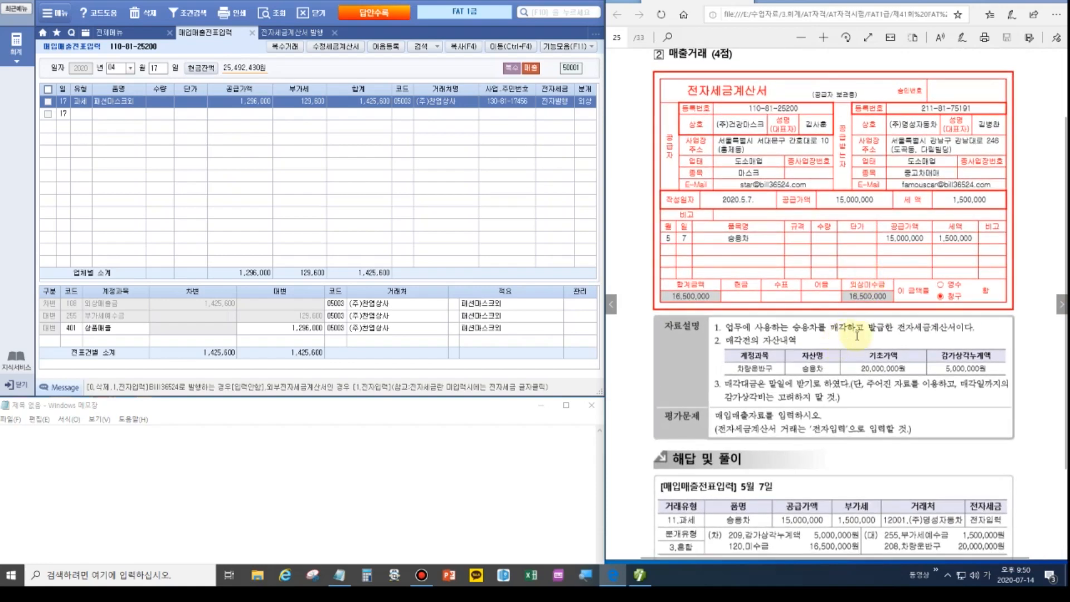
scroll(857, 335, "up", 1)
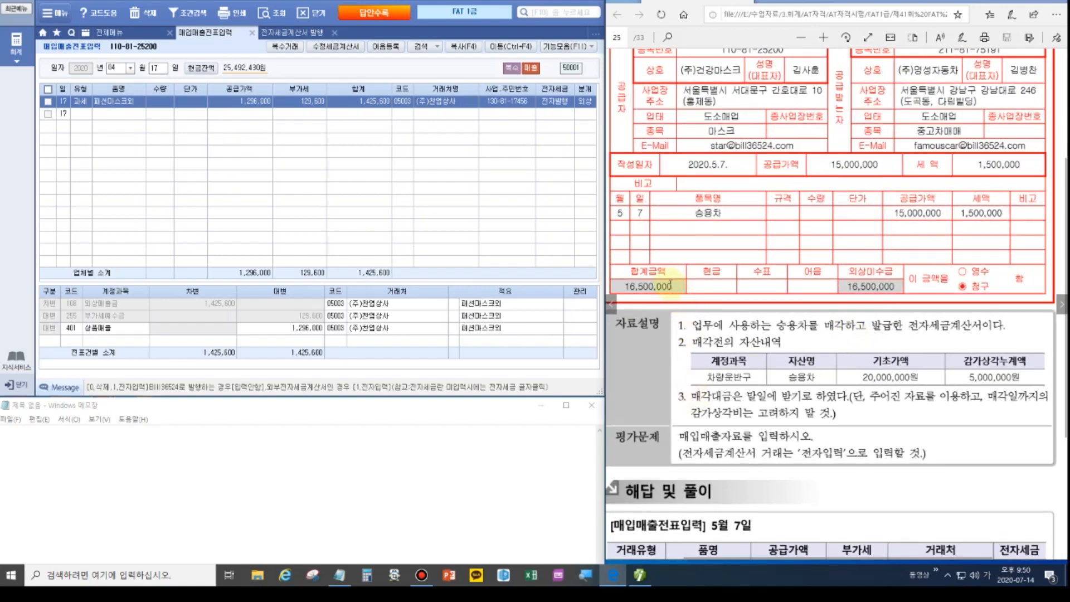
left_click(116, 67)
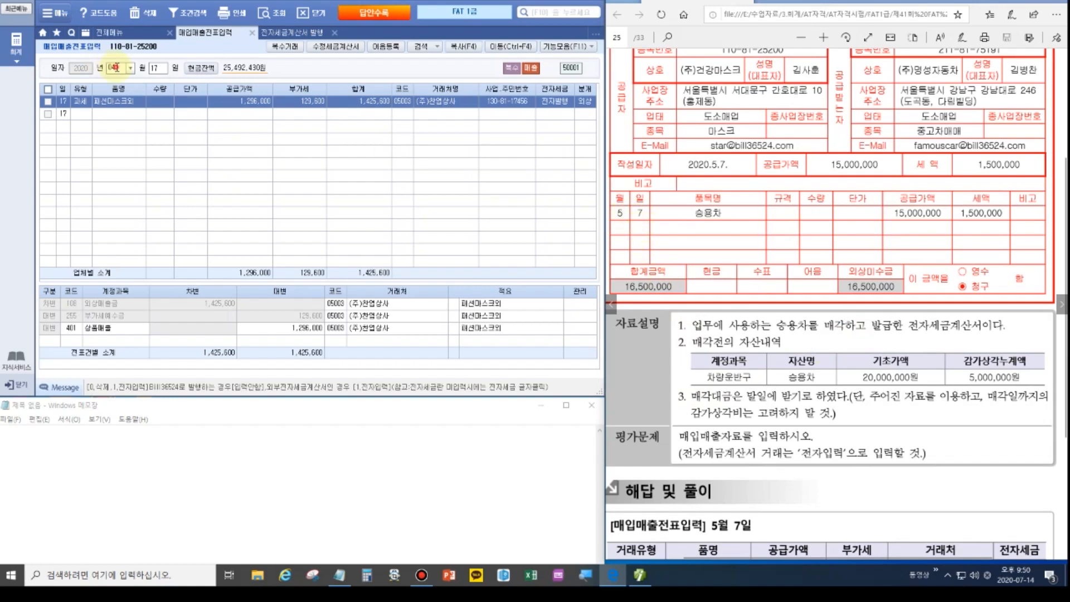
Start a May 7 과세 sale of 차량운반구 with a 15,000,000 supply value.
type("05")
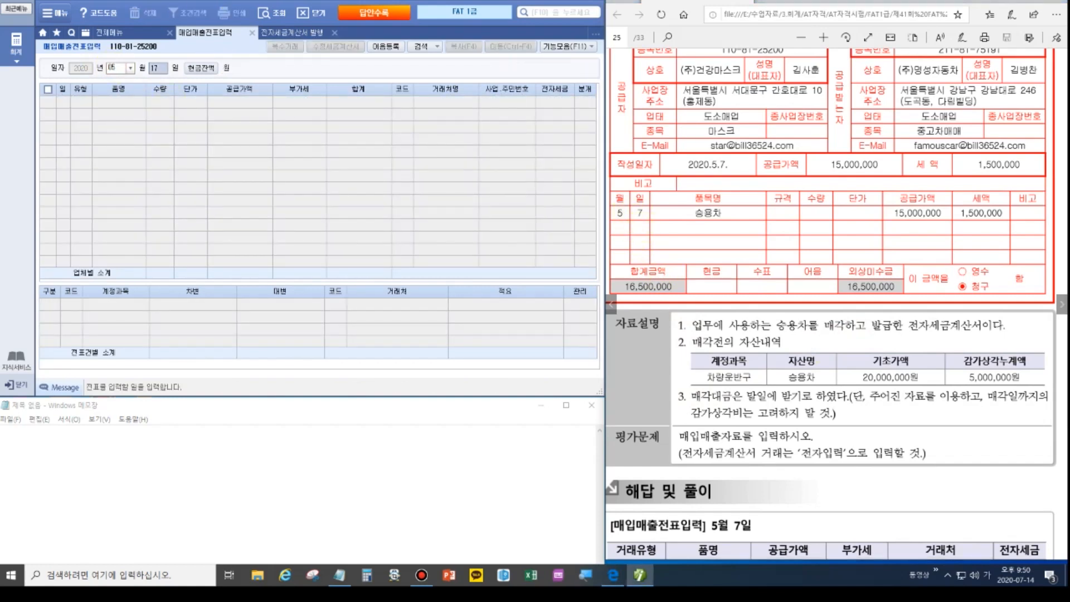
type("07")
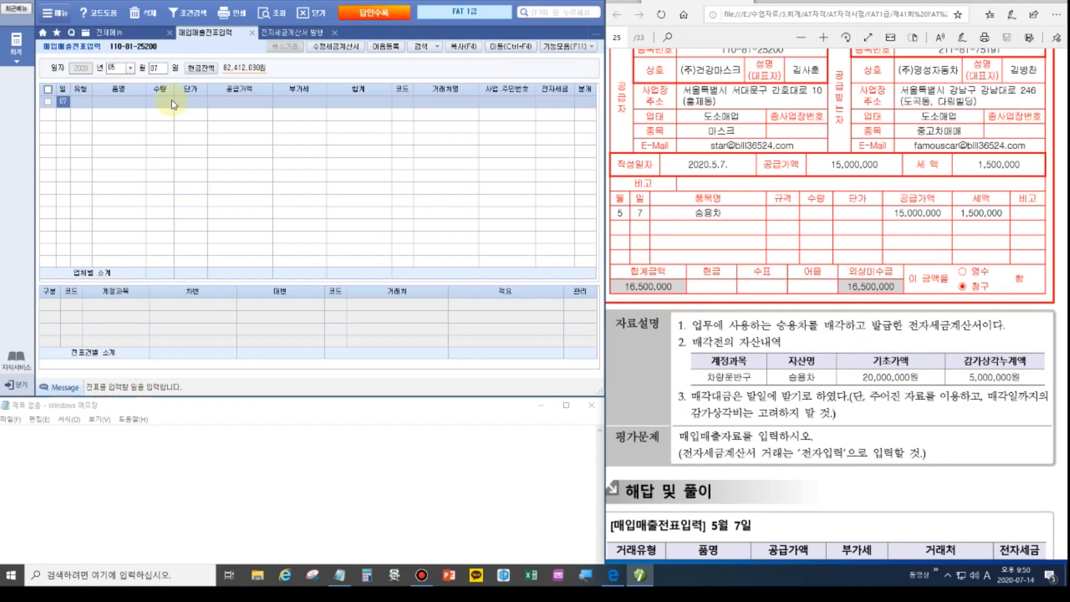
key("Return")
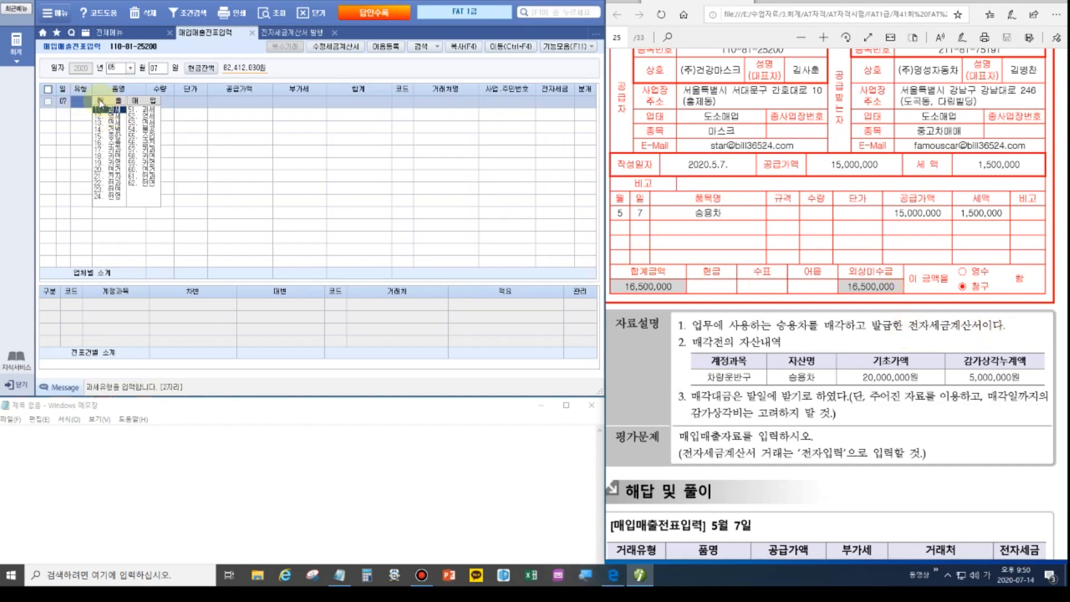
left_click(116, 111)
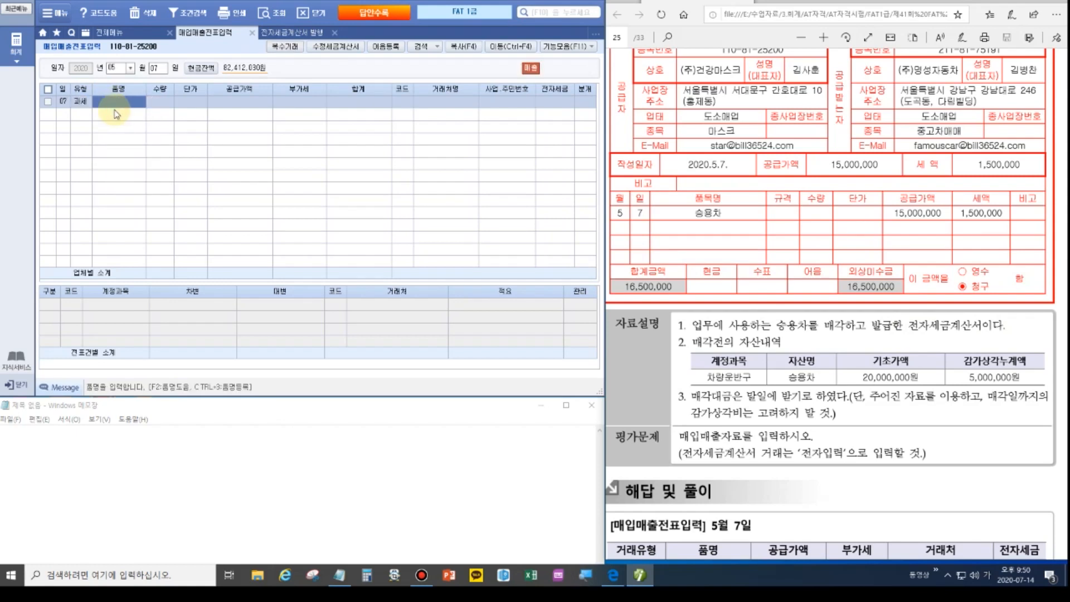
type("차량운반구")
key("Return")
key("Return")
key("Return")
type("15000000")
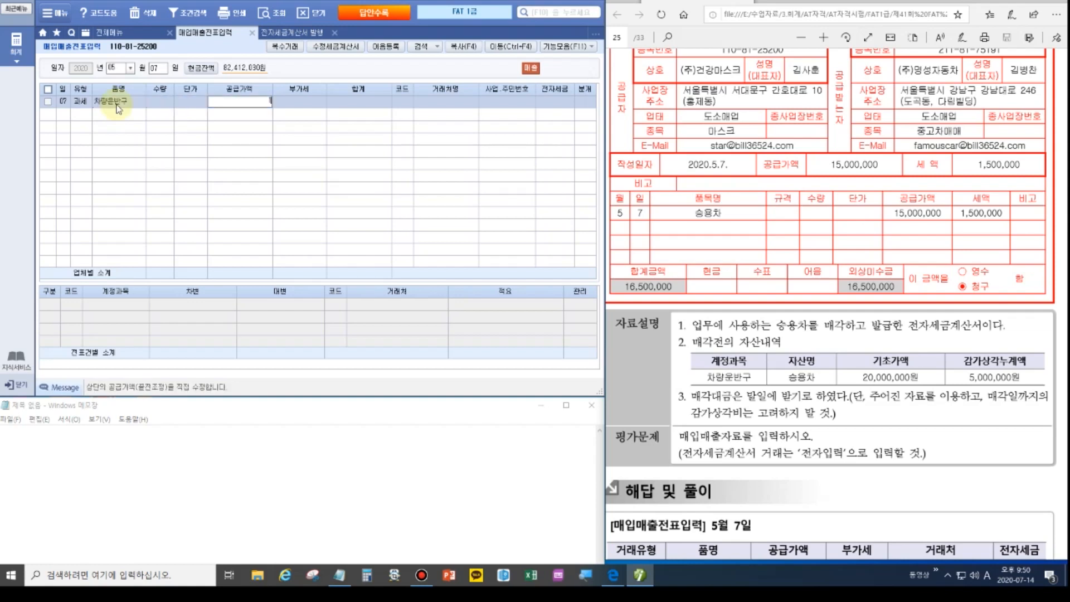
key("Return")
Set the partner to (주)명성자동차, mark it 1.전자입력, and choose a 3.혼합 journal.
key("Return")
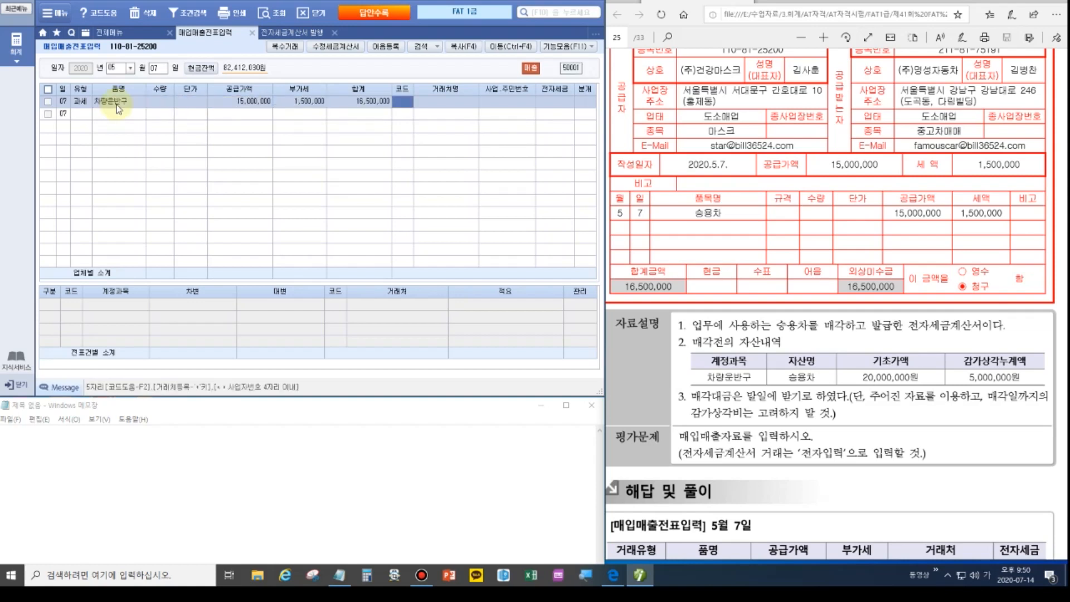
type("명성")
key("Return")
key("Return")
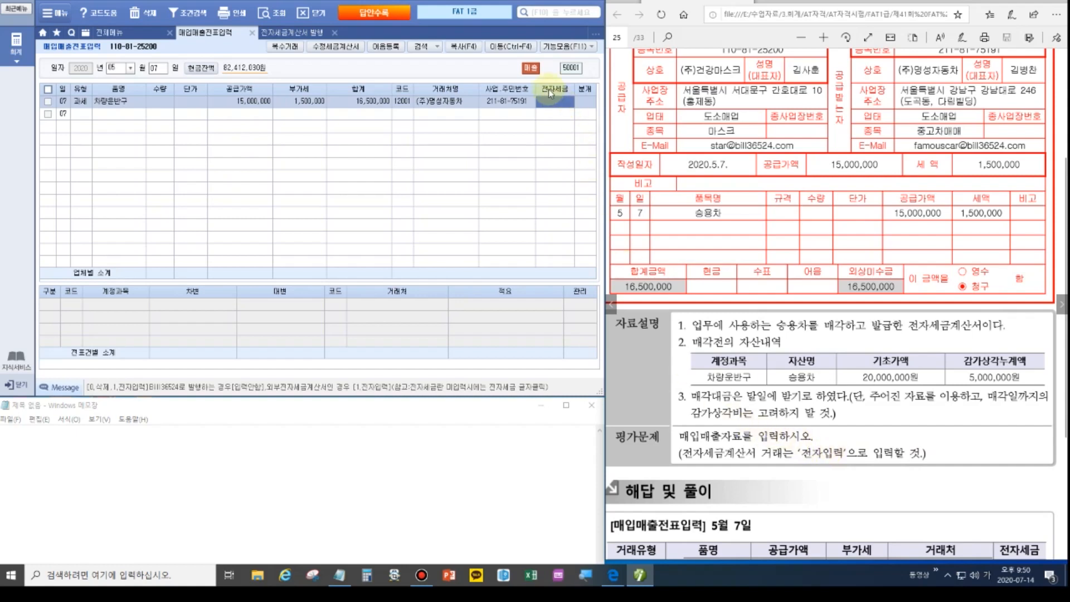
key("1")
key("Return")
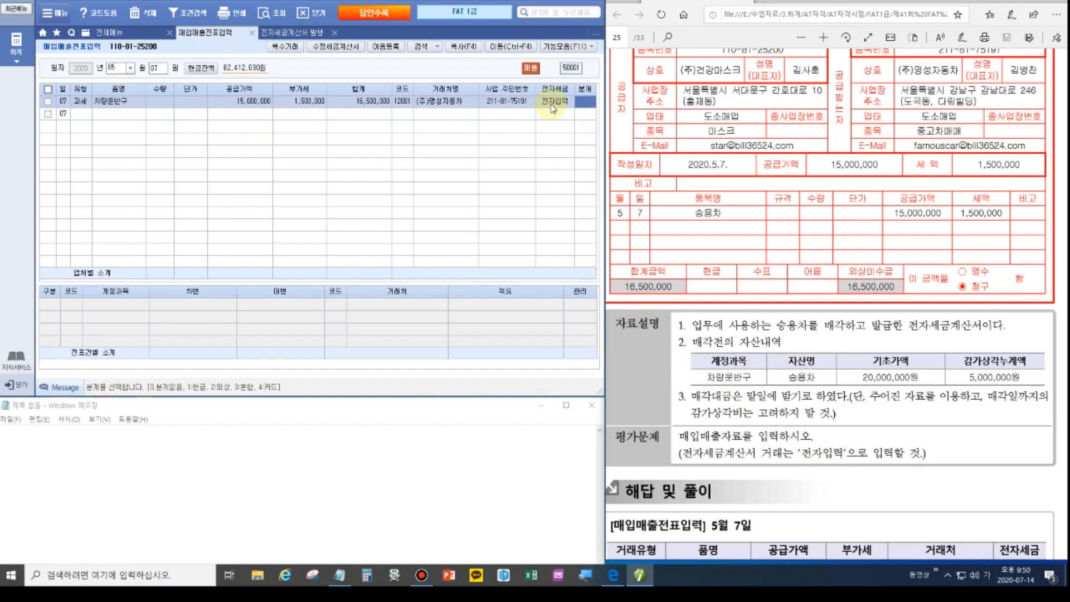
key("3")
key("Return")
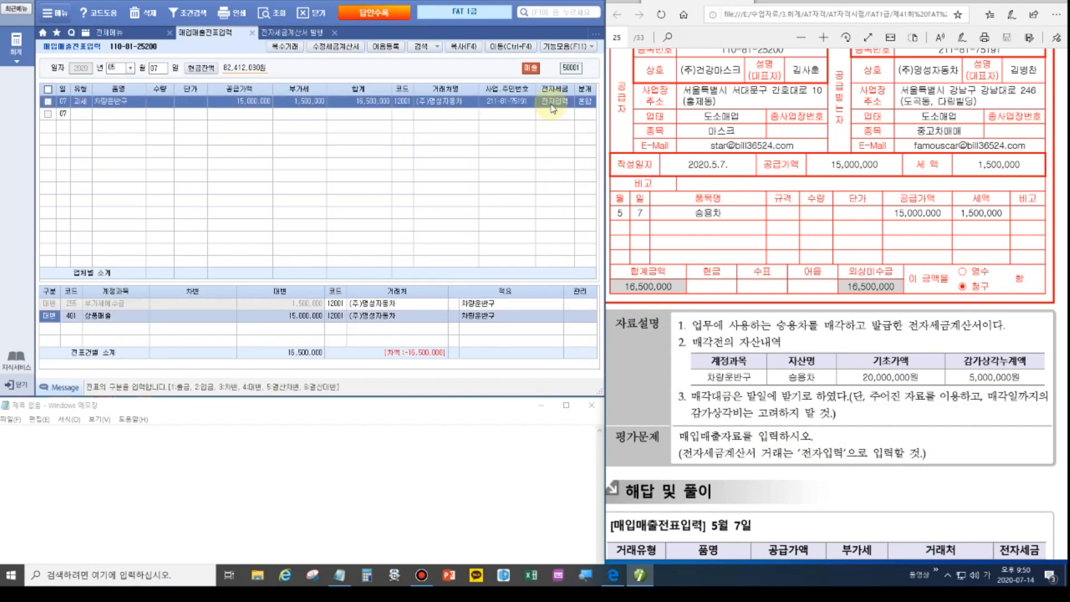
Change the credit line to 208 차량운반구 for 20,000,000.
key("Return")
type("208")
key("Return")
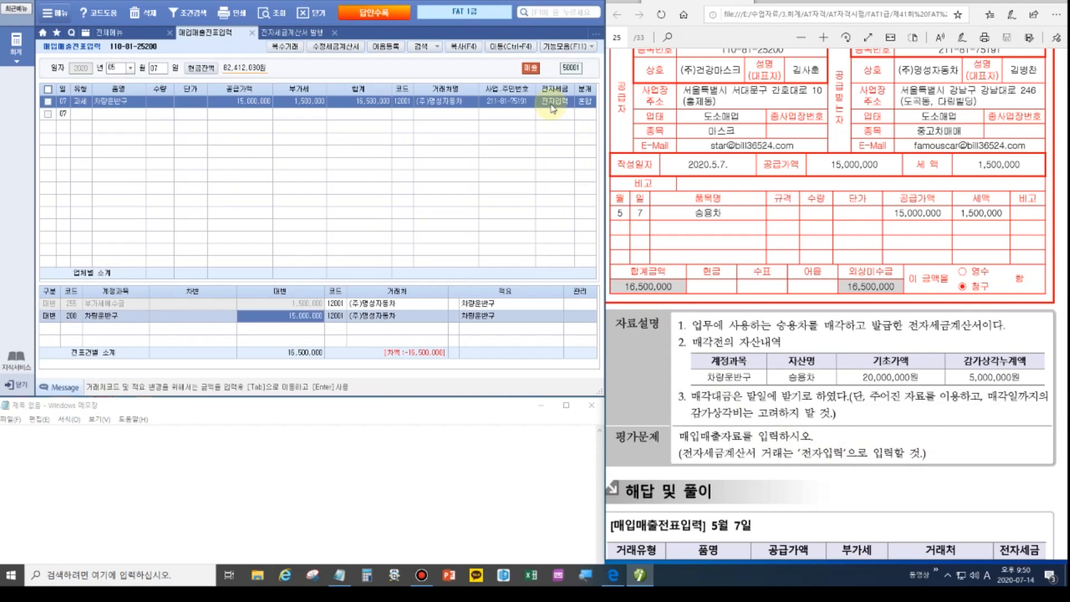
type("20000000")
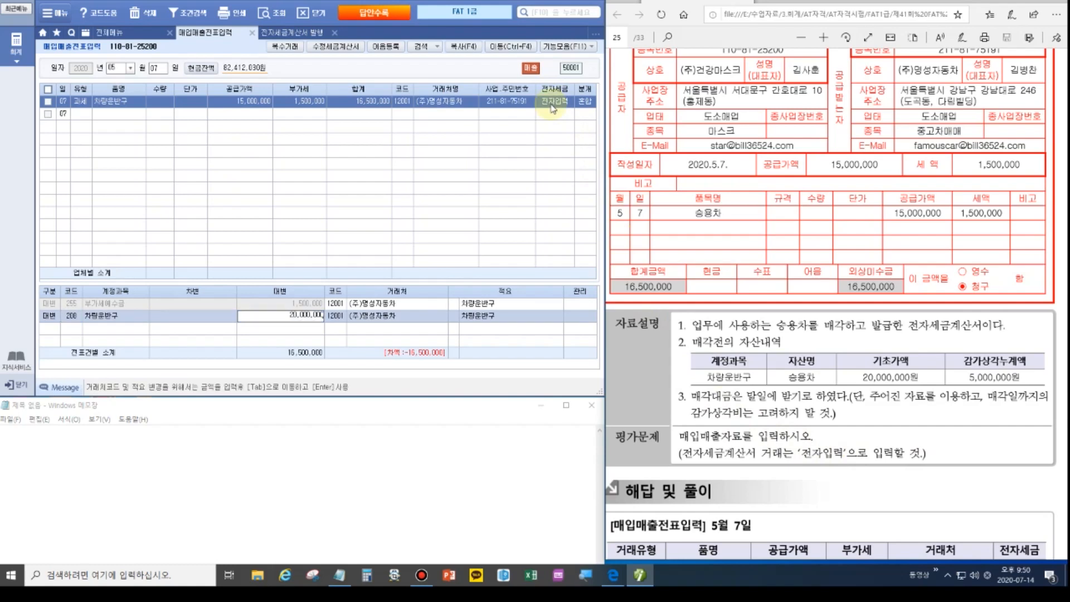
key("Return")
Add a debit line of 209 감가상각누계액 for 5,000,000.
type("3")
key("Return")
type("209")
key("Return")
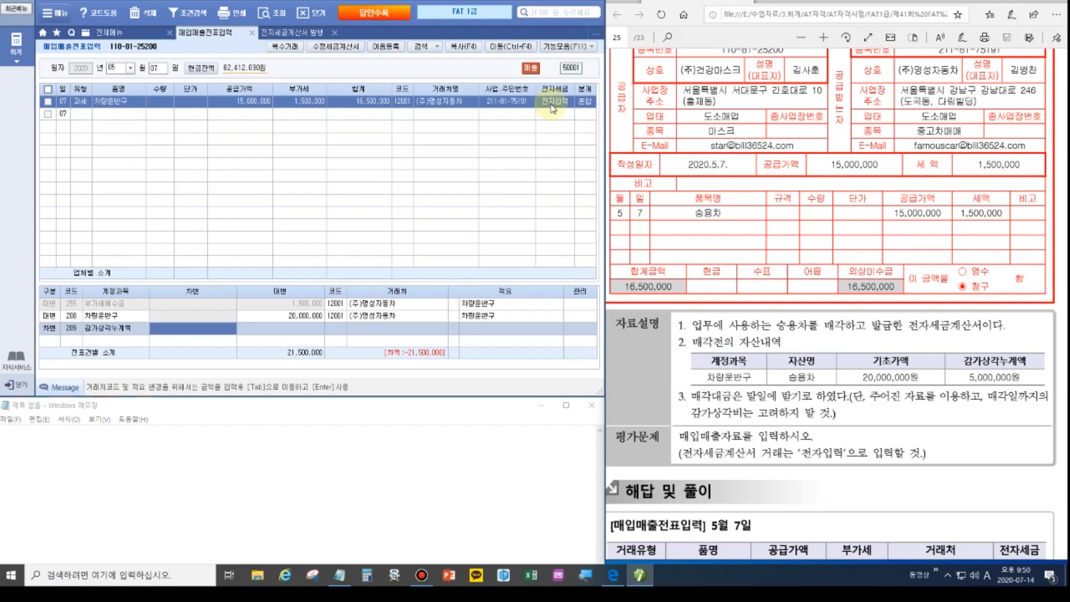
type("5000000")
key("Return")
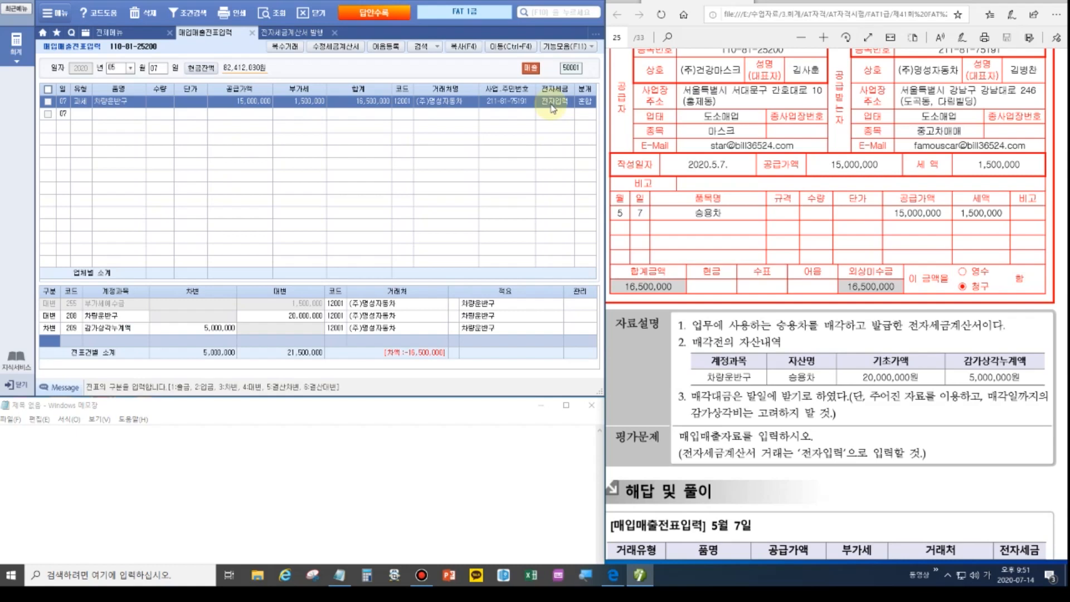
Add a debit line of 120 미수금 for 16,500,000, review the voucher, and turn the PDF page.
type("3")
key("Return")
type("120")
key("Return")
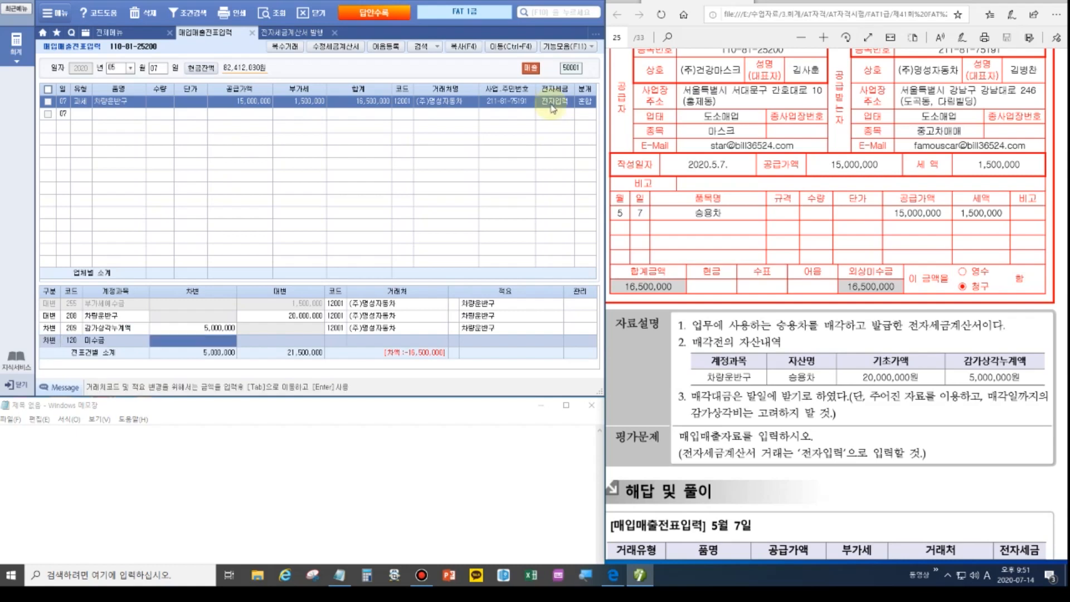
type("16500000")
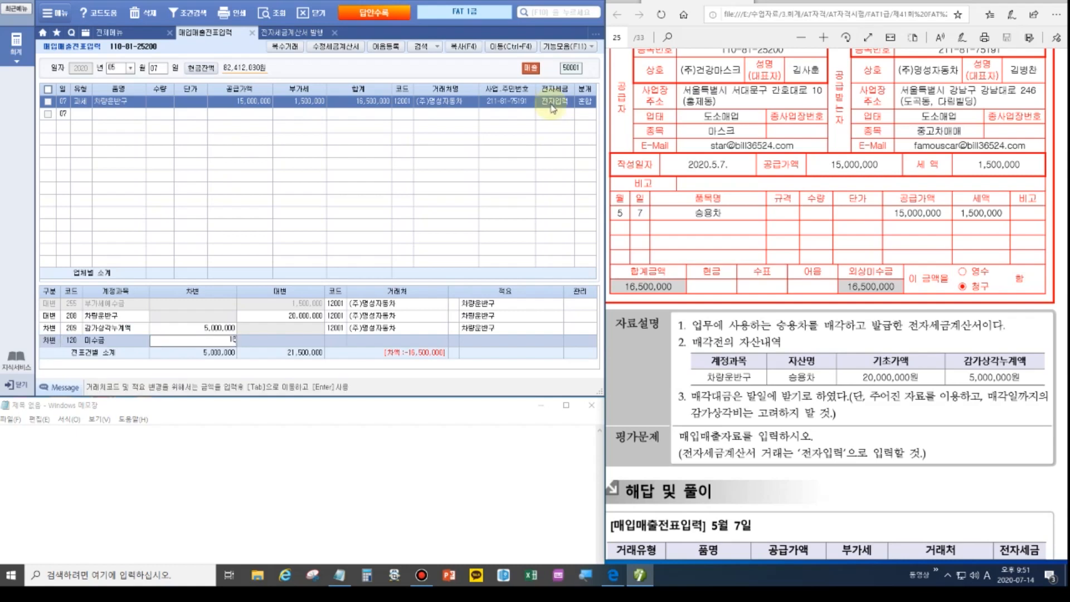
key("Return")
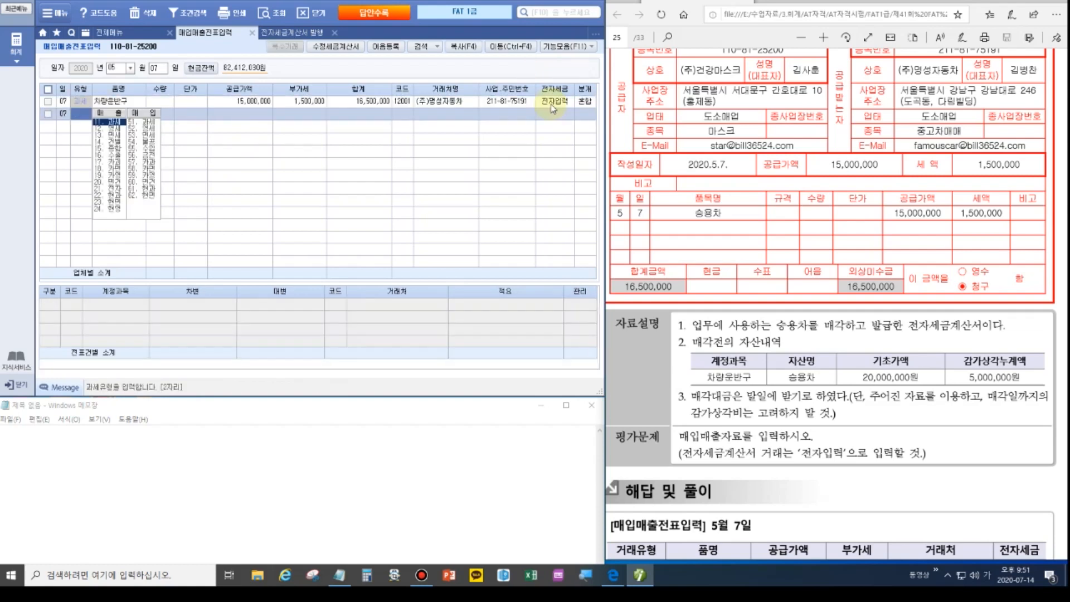
left_click(119, 101)
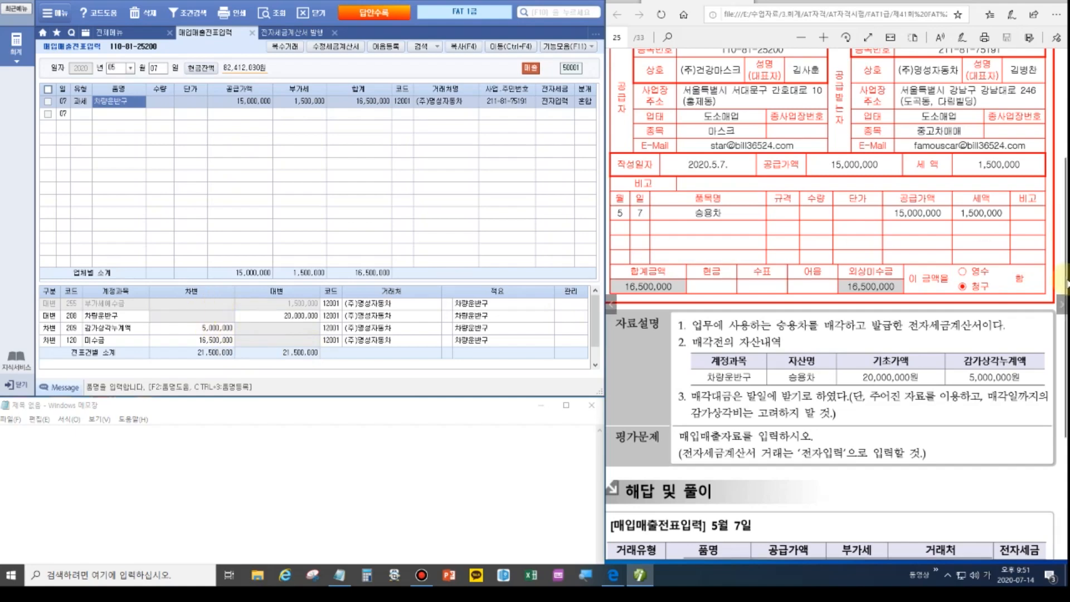
left_click(1062, 305)
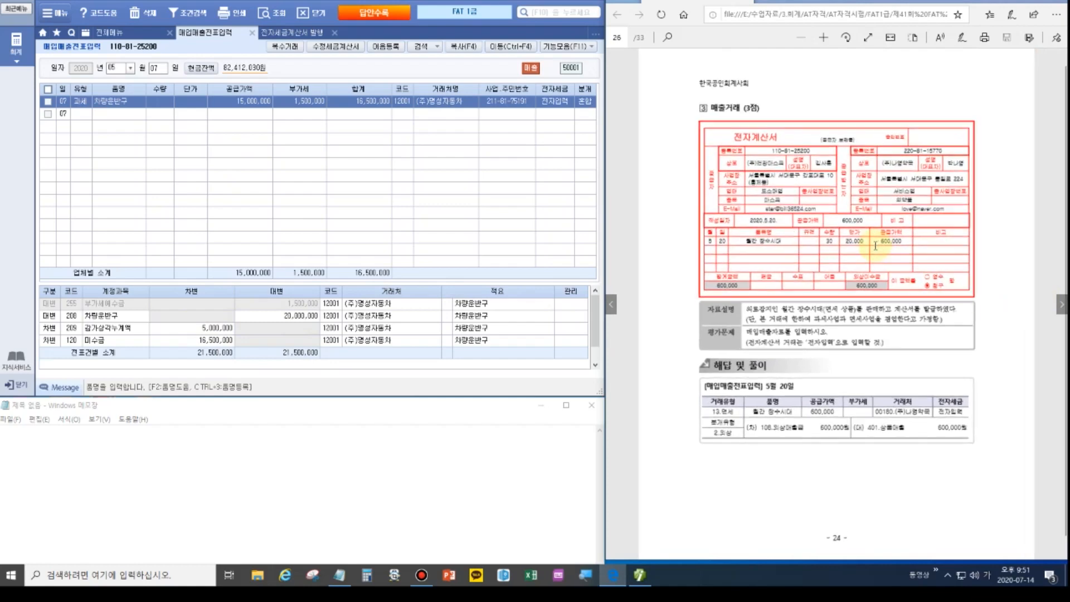
Start a May 20 면세 sale with the item 월간 장수시대.
scroll(875, 245, "up", 3, "ctrl")
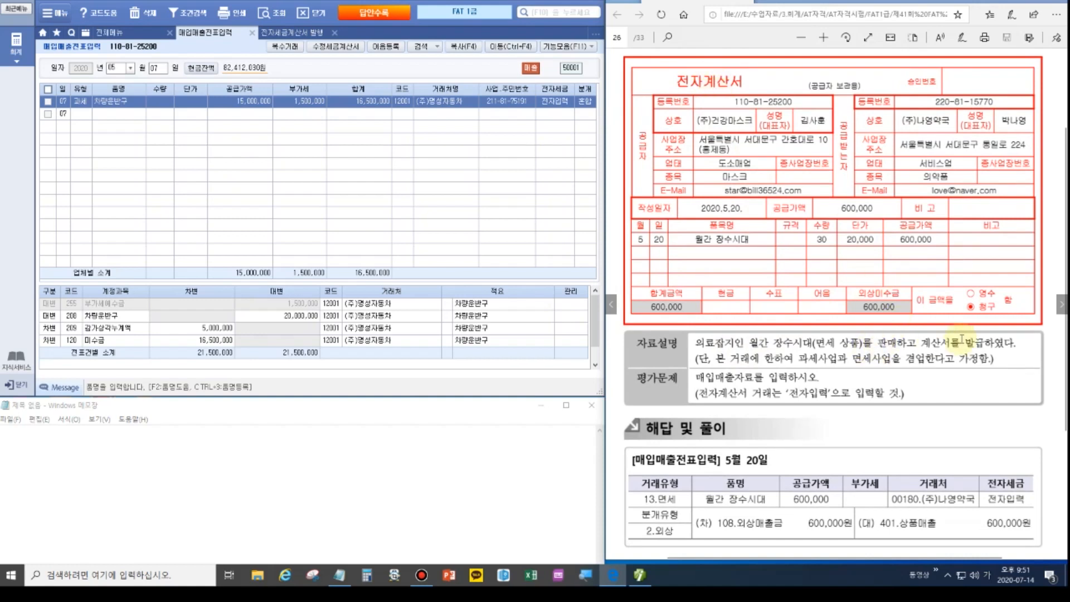
left_click(160, 69)
type("20")
key("Return")
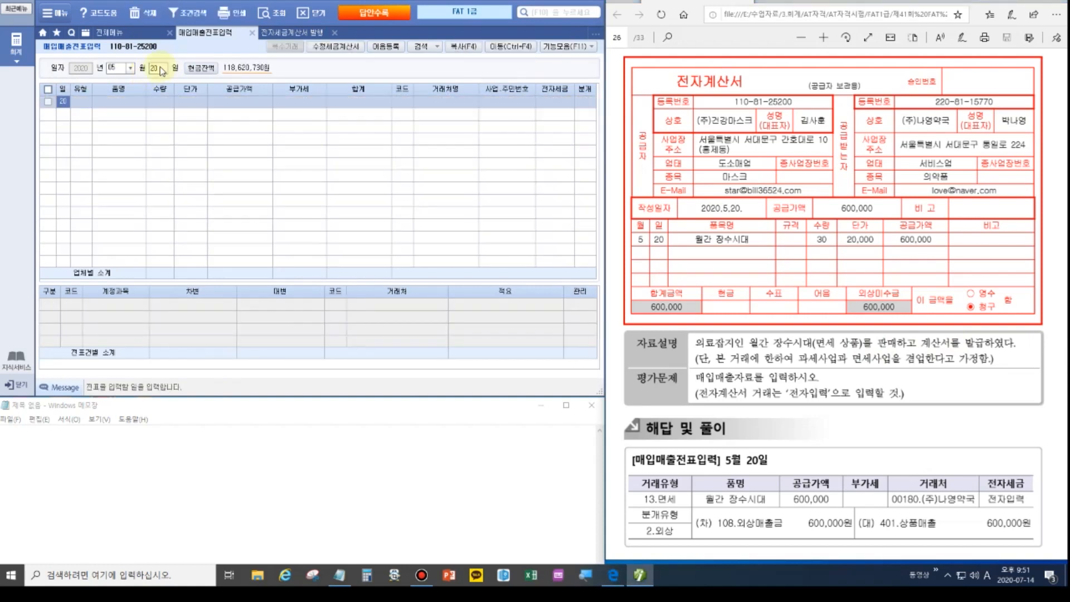
key("Return")
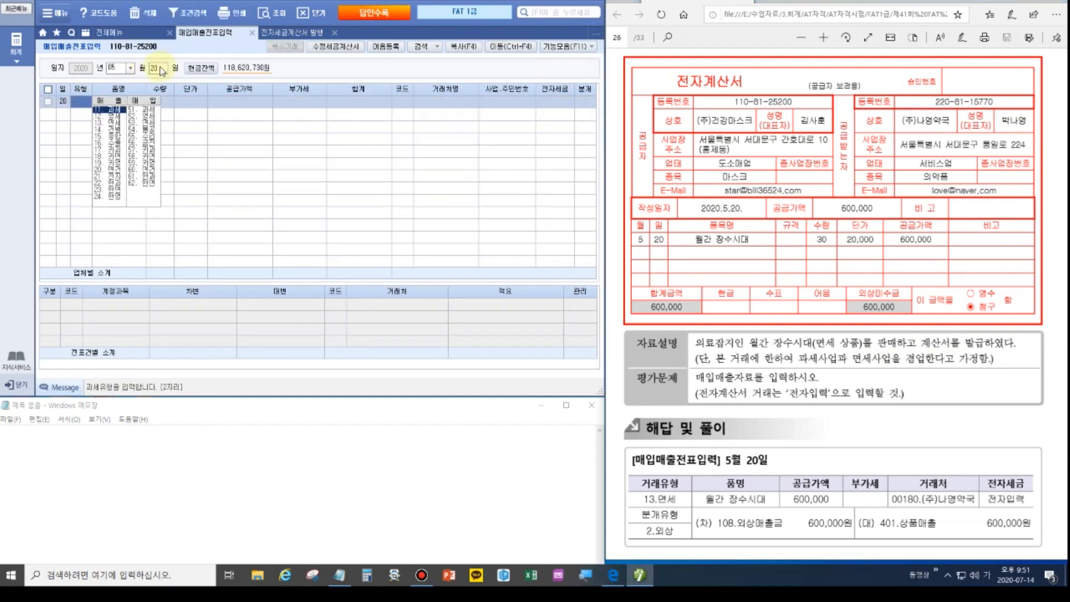
left_click(109, 121)
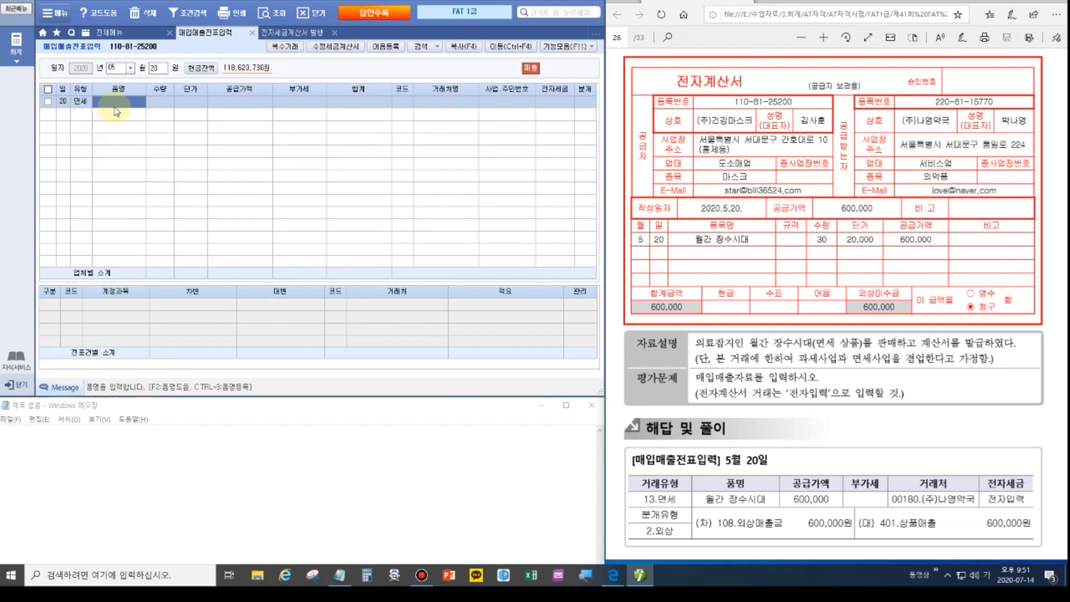
type("월간 장수시대")
key("Return")
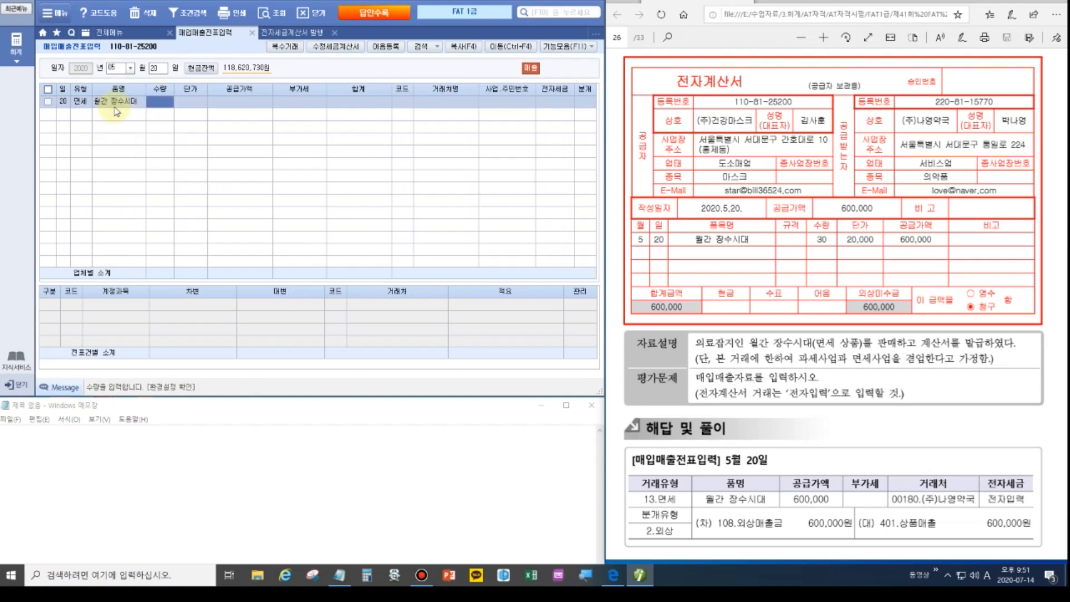
Enter 30 units at 20,000 to (주)나영약국, marked 1.전자입력.
type("30")
key("Return")
type("200000")
key("Return")
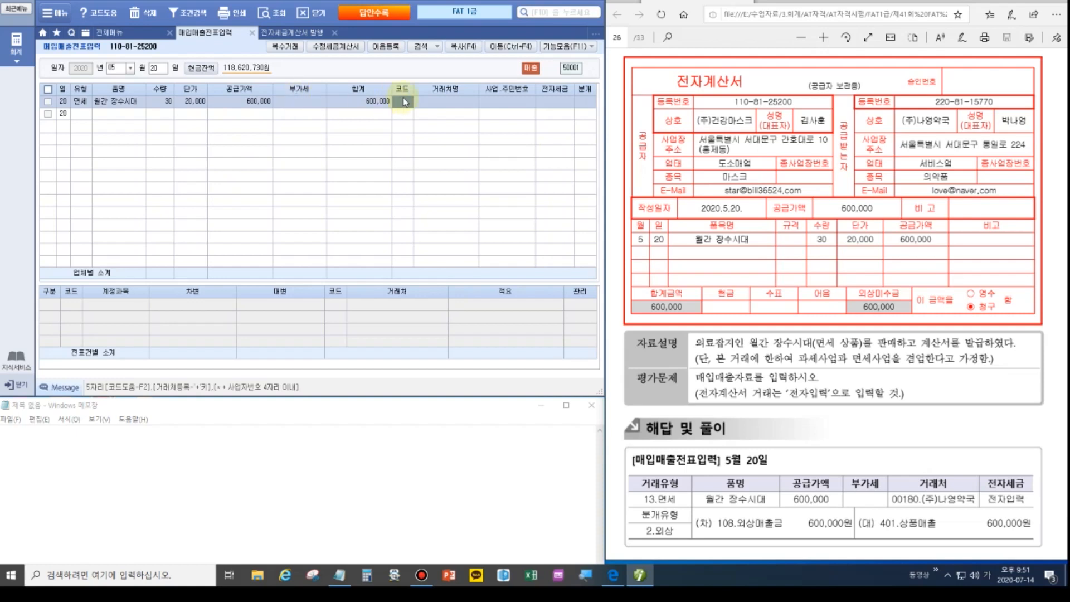
type("나영")
key("Return")
key("Return")
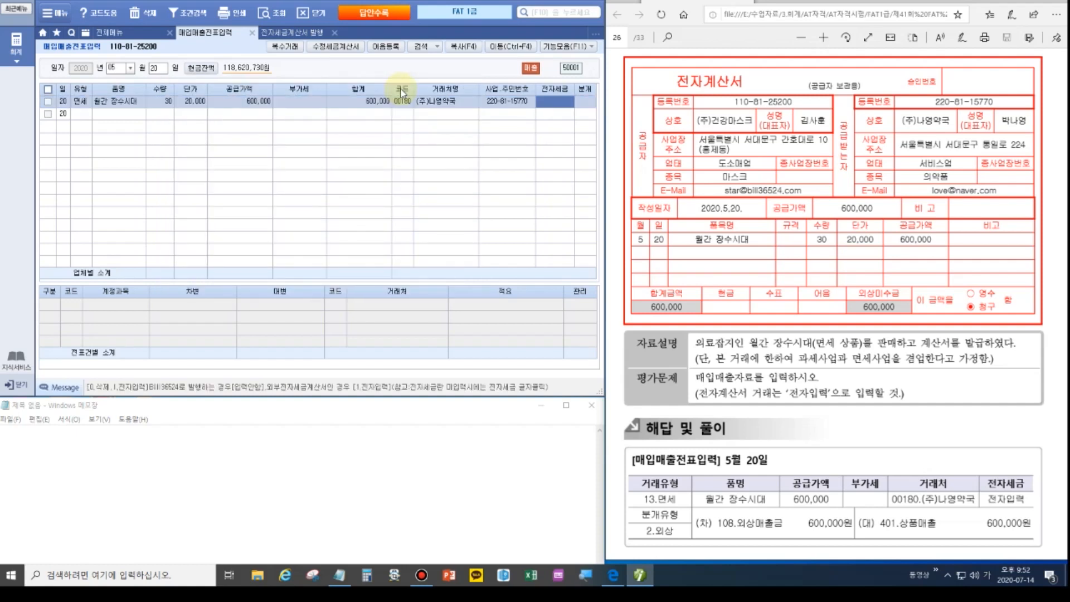
type("1")
key("Return")
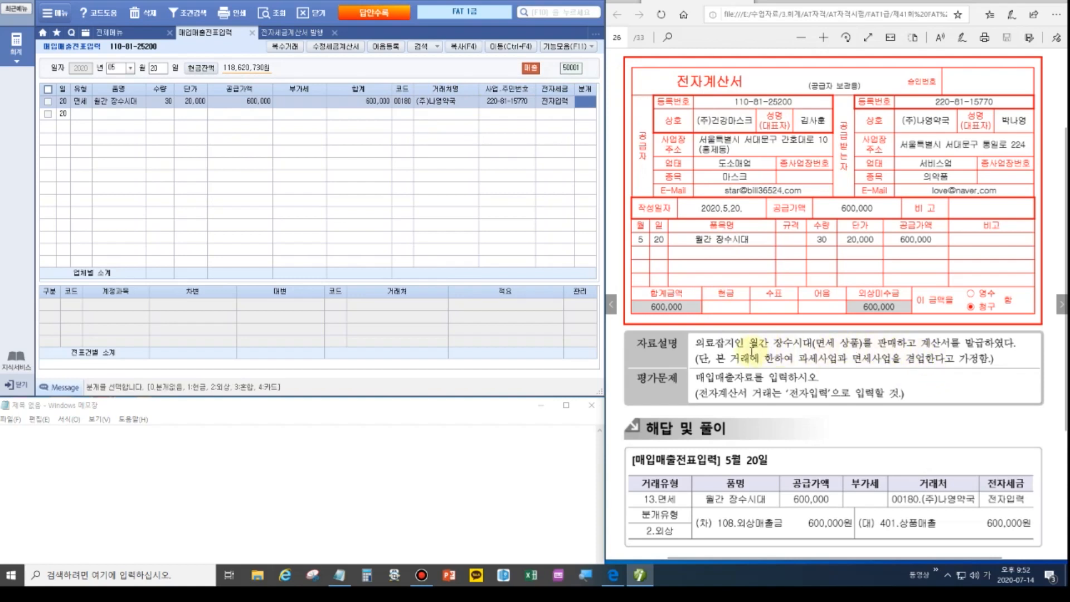
Choose a 2.외상 journal for the sale and turn the workbook PDF to the next problem.
left_click(892, 312)
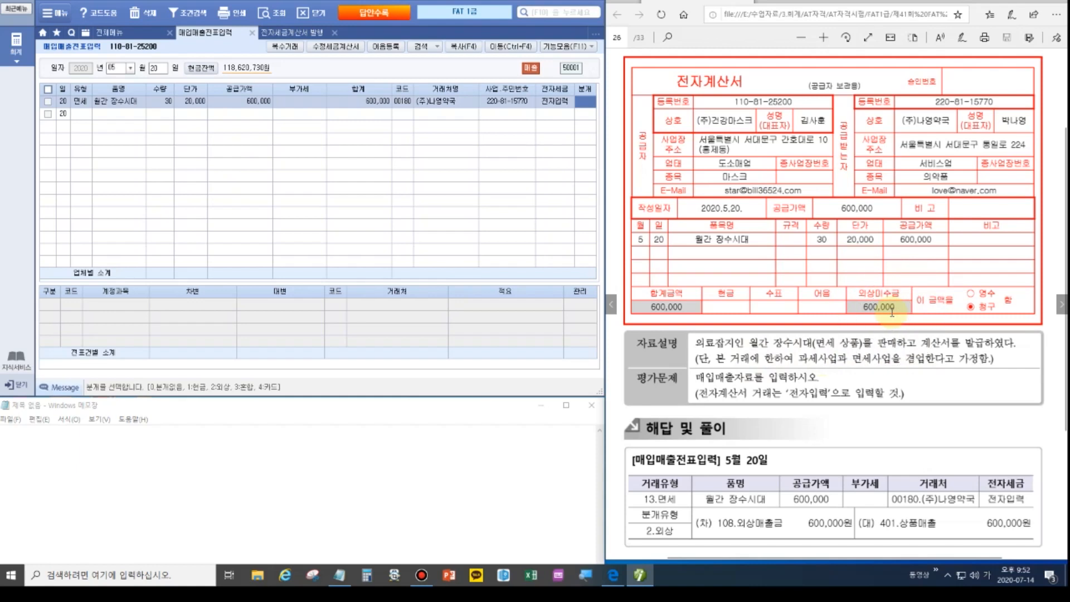
left_click(579, 106)
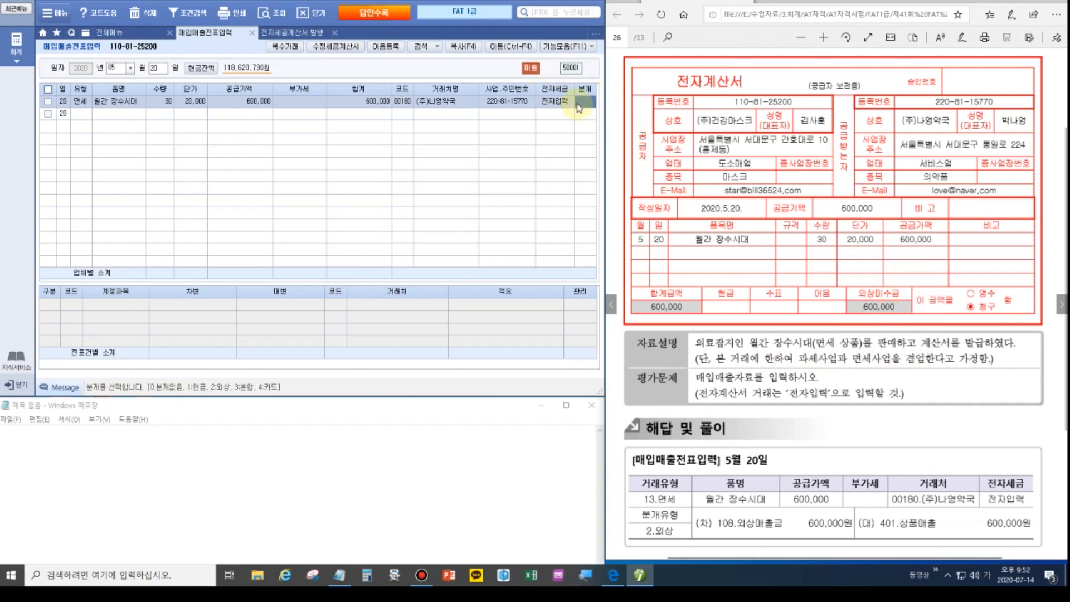
type("2")
key("Return")
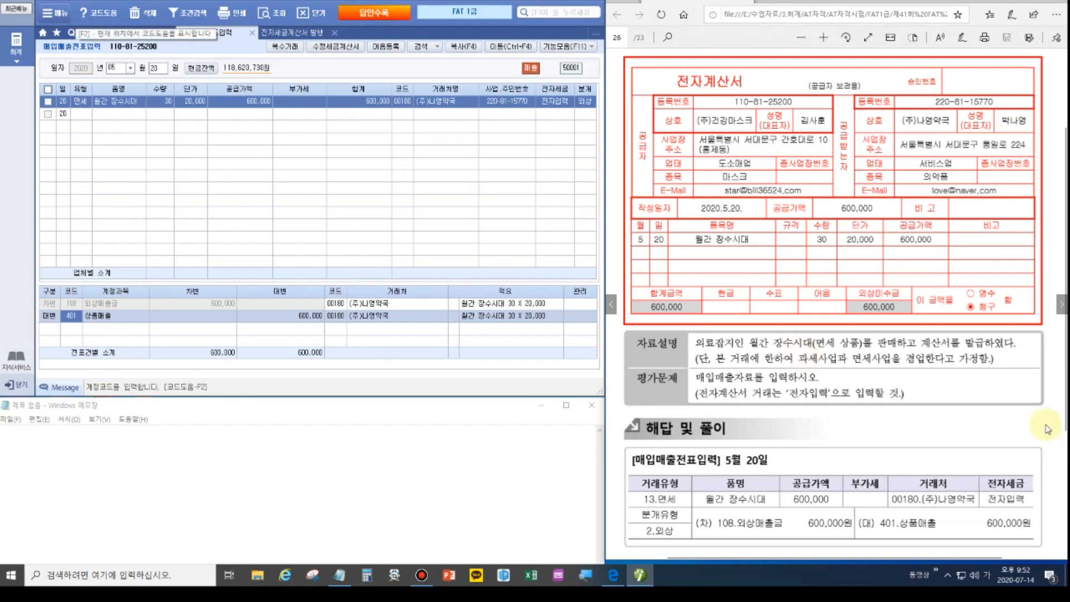
left_click(1062, 305)
scroll(795, 167, "up", 3)
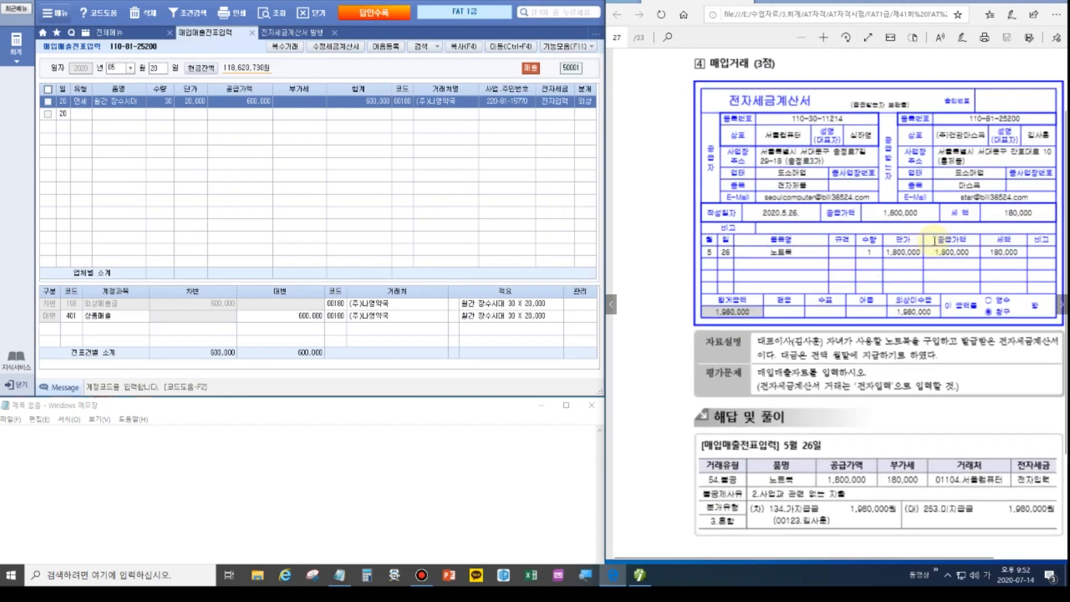
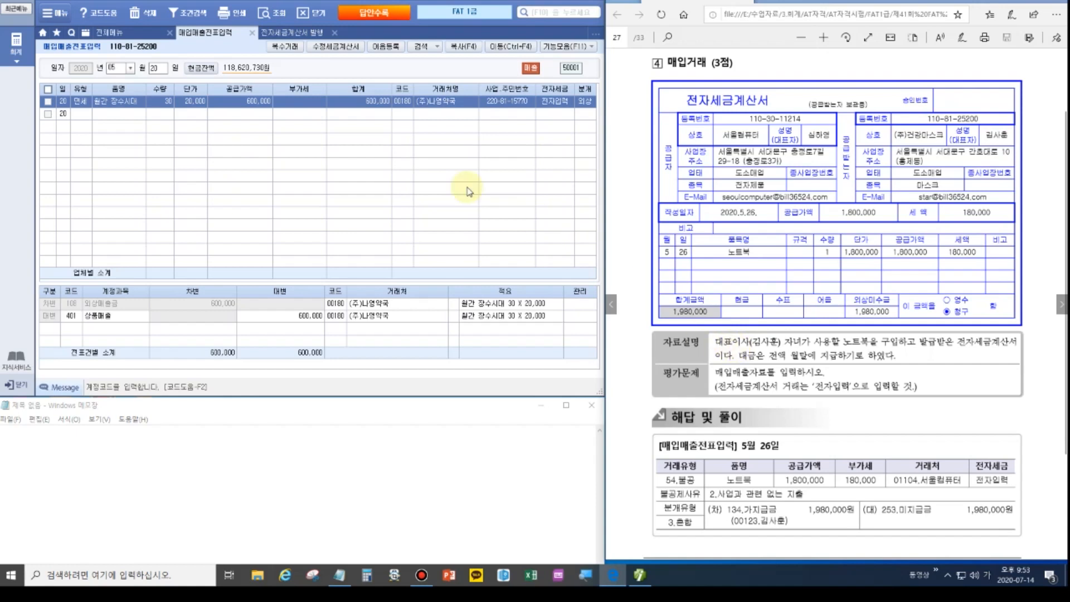
Clear the day field after the May 20 sale to begin a new May voucher.
left_click(157, 68)
Enter a May 26 type 54 불공 (reason 2) purchase of one 노트북 at 1,800,000 from 서울컴퓨터.
type("26")
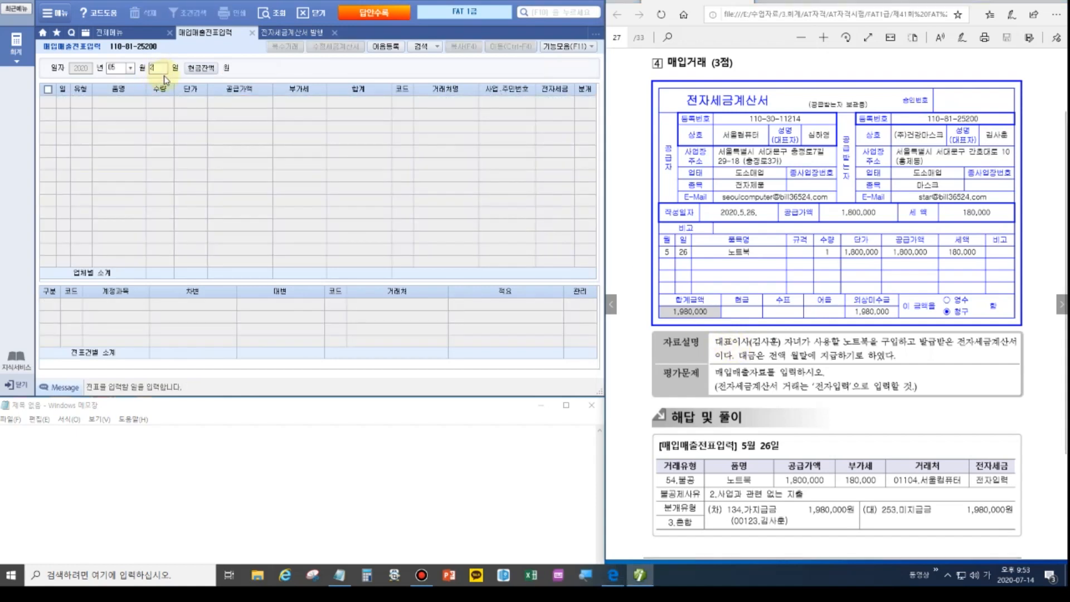
key("Return")
key("Return")
type("54")
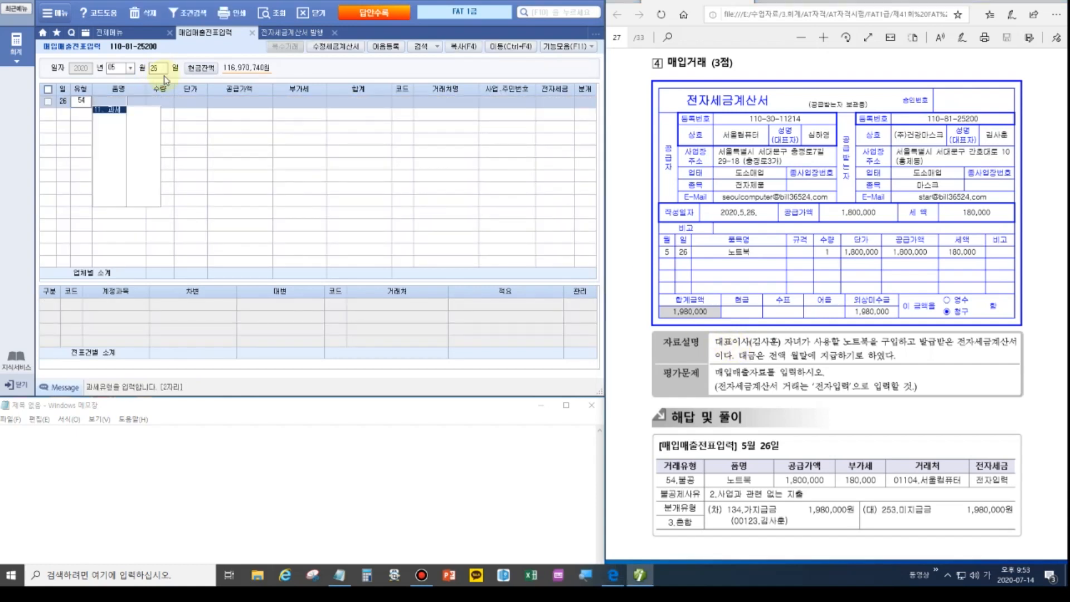
key("Return")
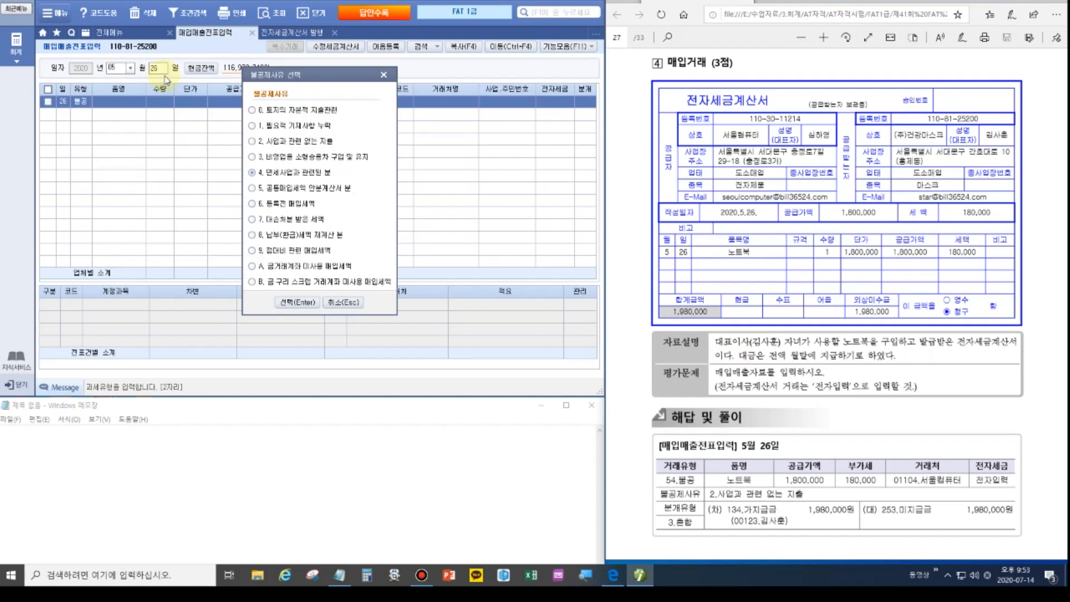
left_click(312, 145)
left_click(301, 303)
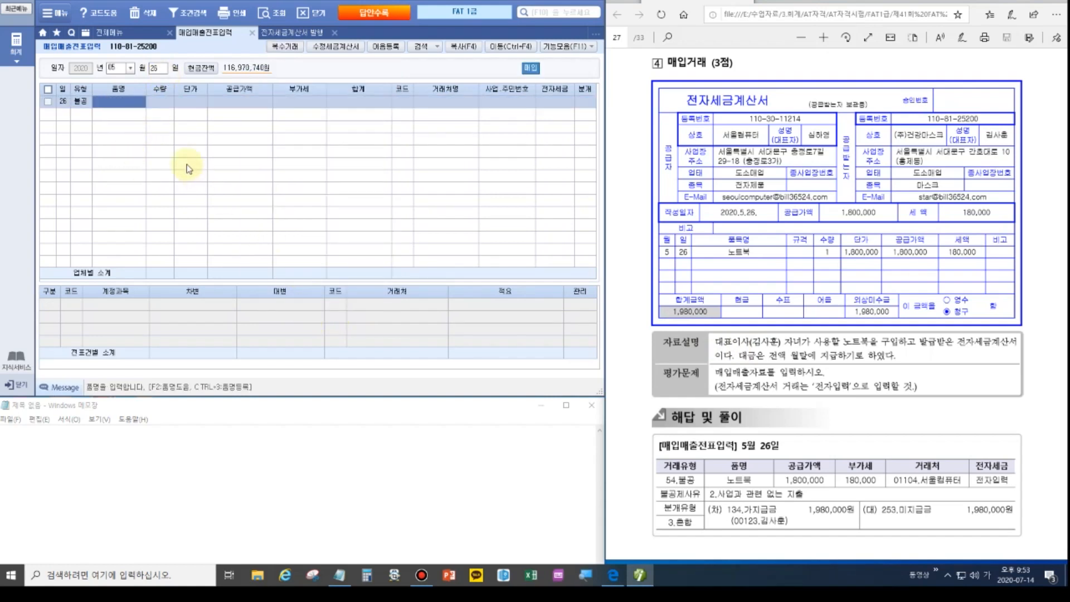
type("노트북")
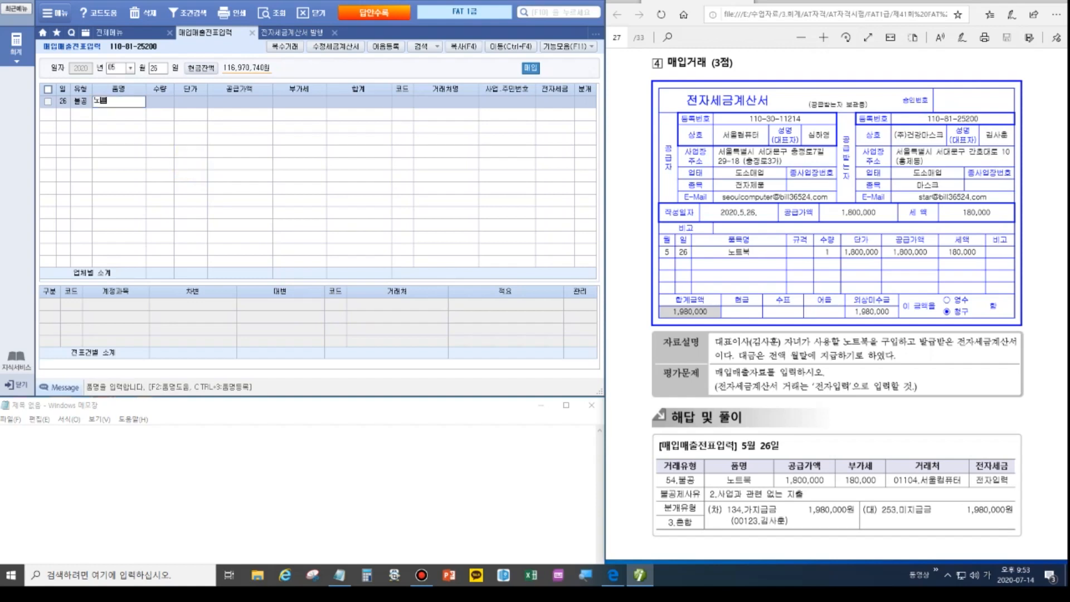
key("Return")
type("1")
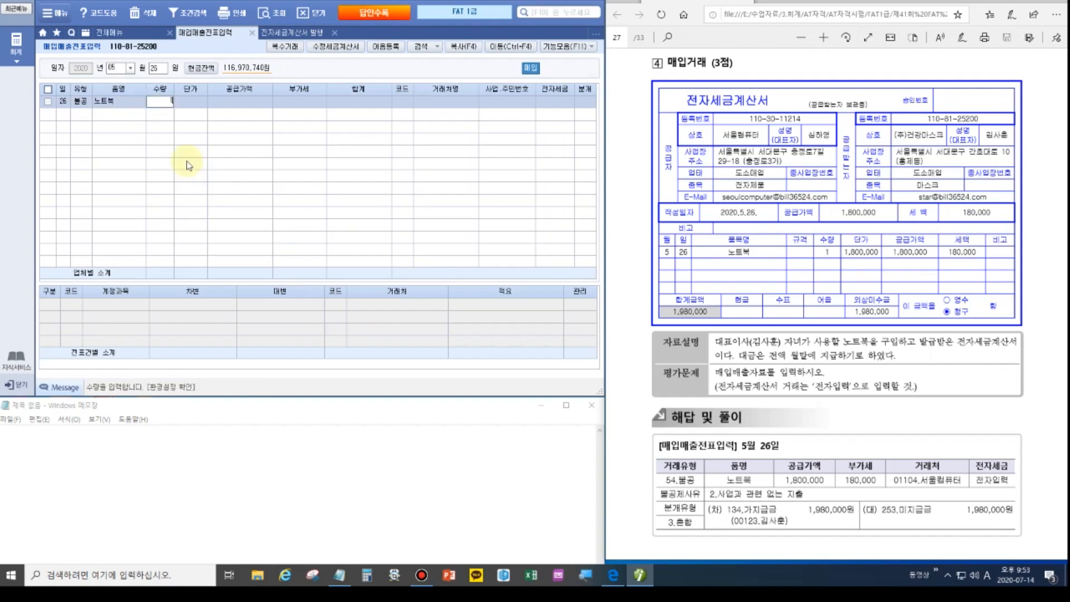
key("Return")
type("180,000")
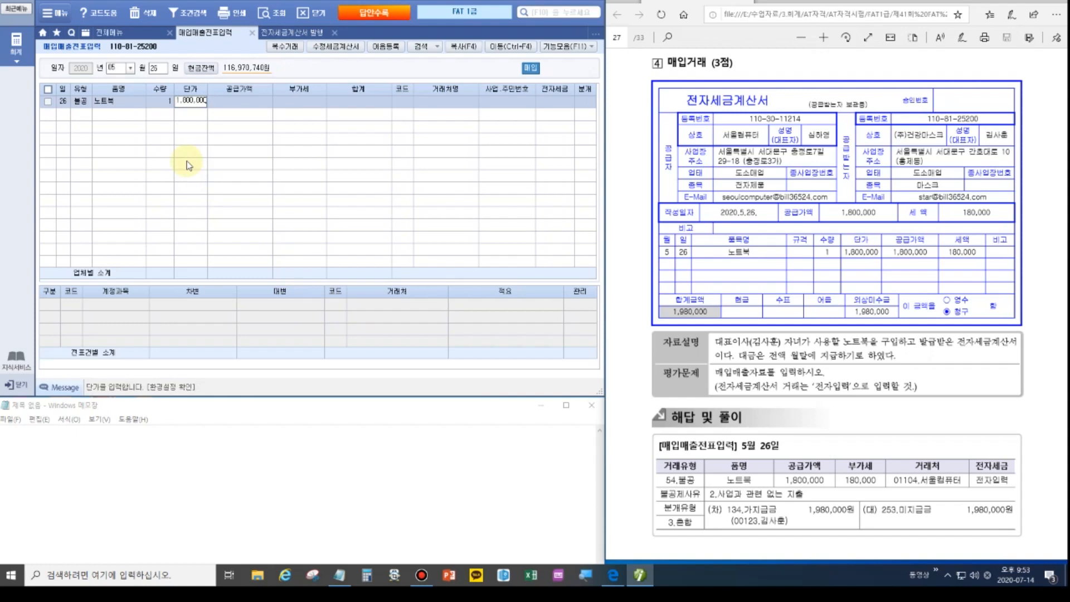
key("Return")
key("Return")
key("Return")
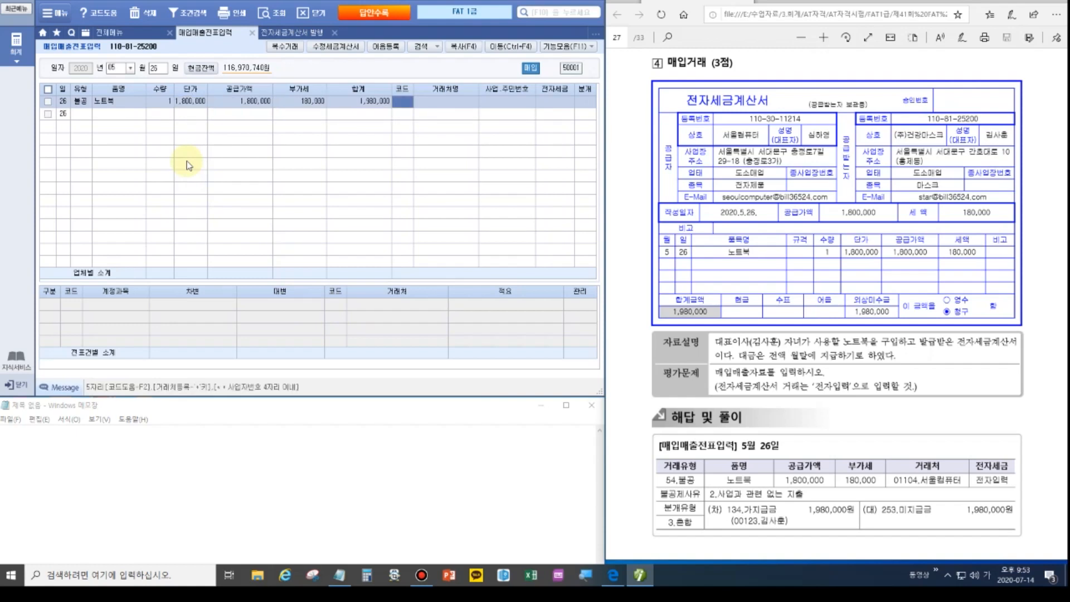
type("서울")
key("Return")
key("Return")
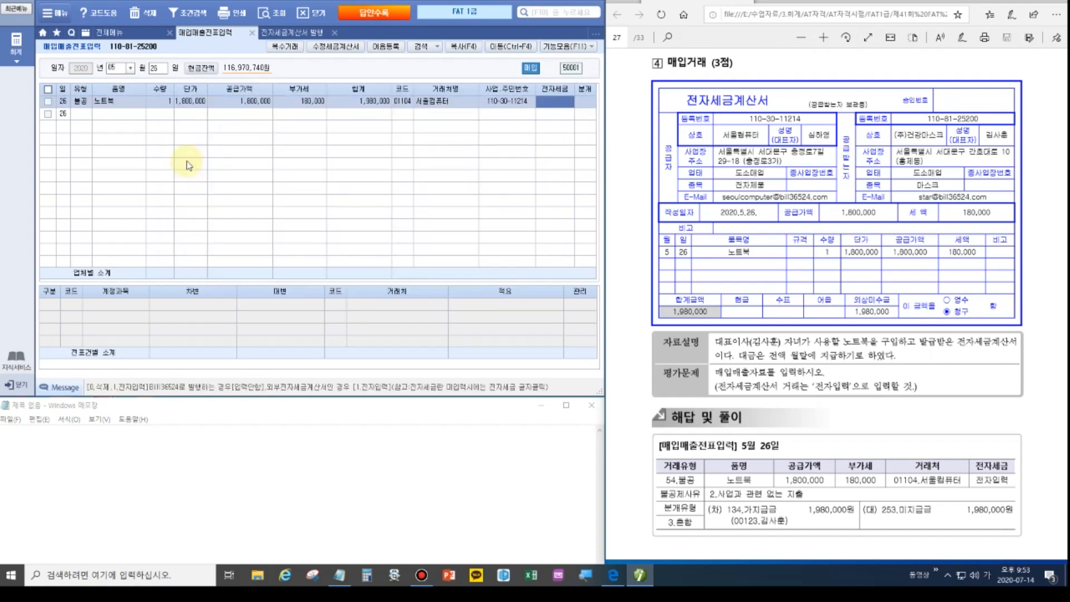
type("1")
key("Return")
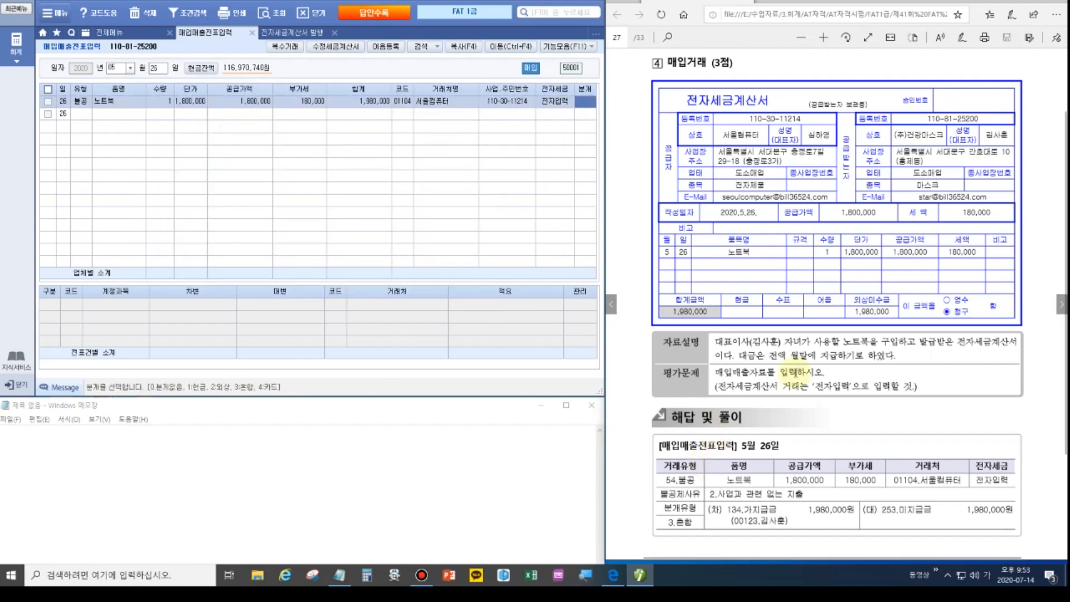
Journal it as 3.혼합: debit 134 가지급금, credit 253 미지급금 1,980,000, then review the entry.
key("ctrl")
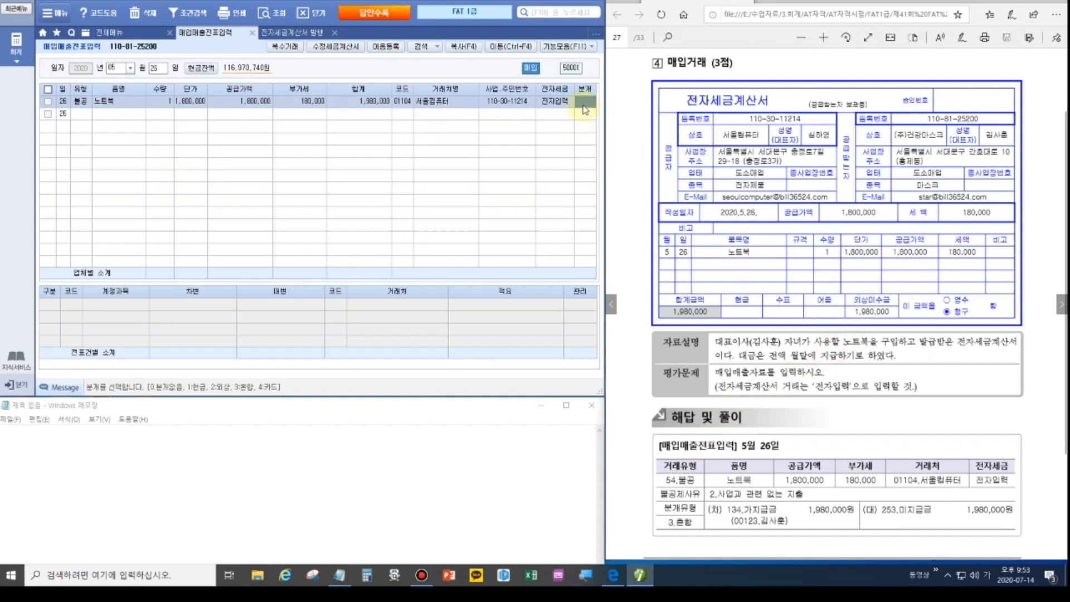
type("3")
key("Return")
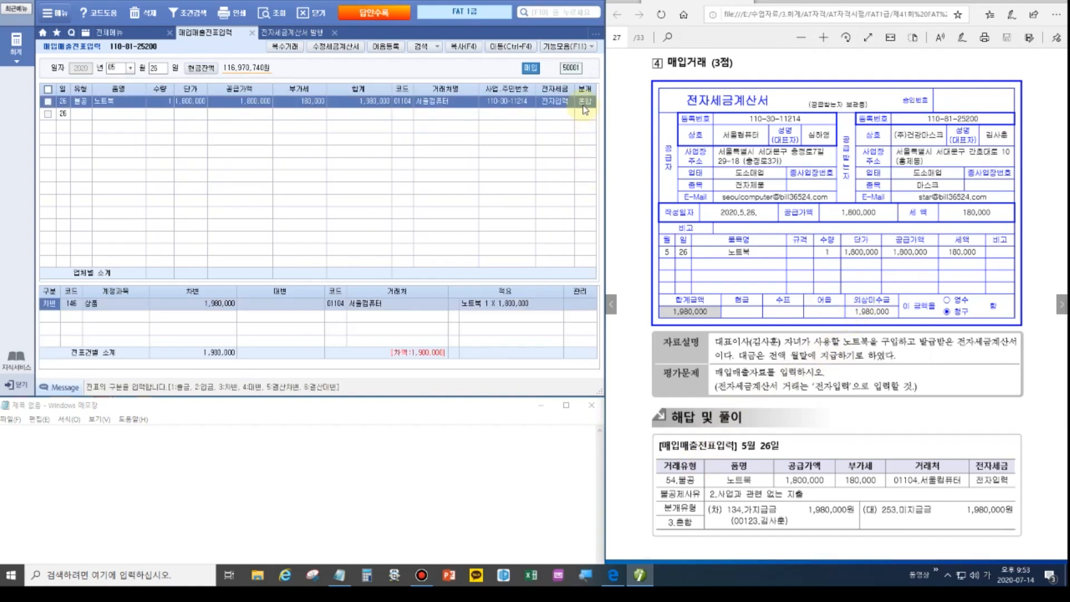
key("Return")
type("134")
key("Return")
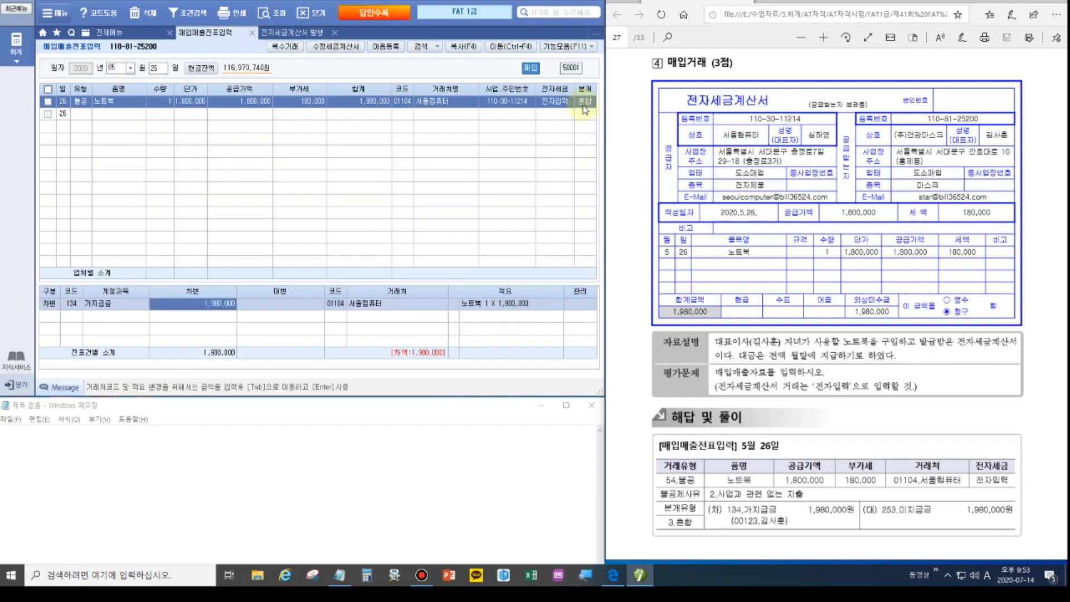
key("Return")
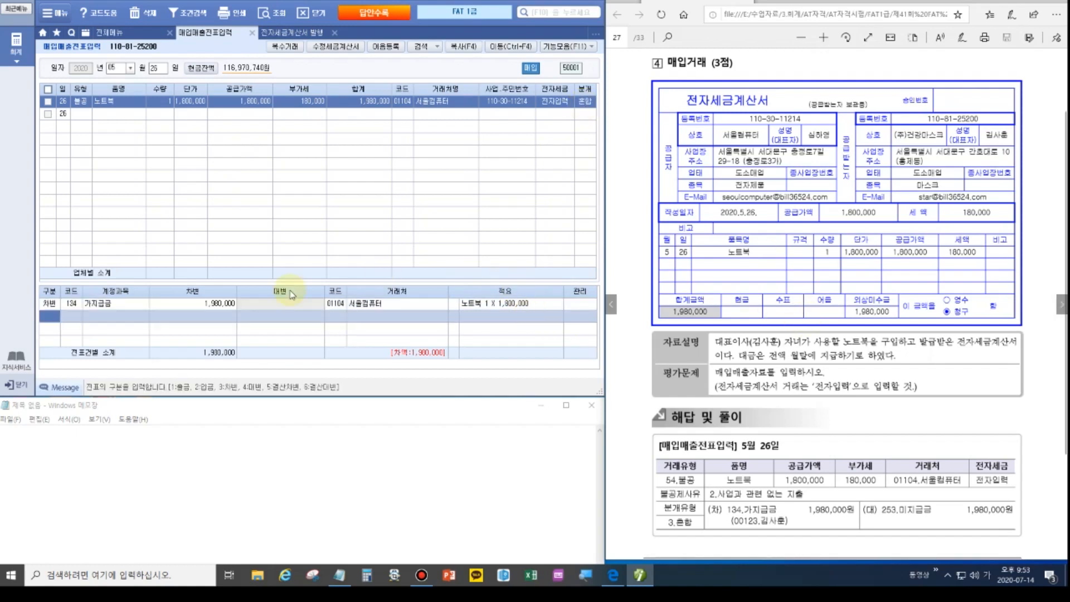
left_click(337, 303)
type("김사")
key("Return")
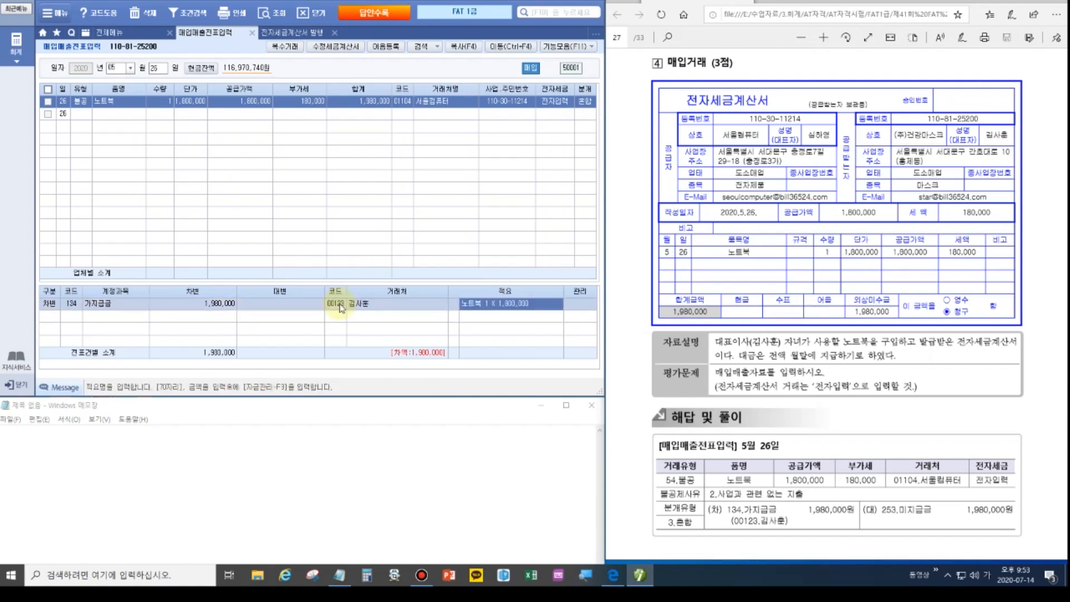
key("Return")
type("4")
key("Return")
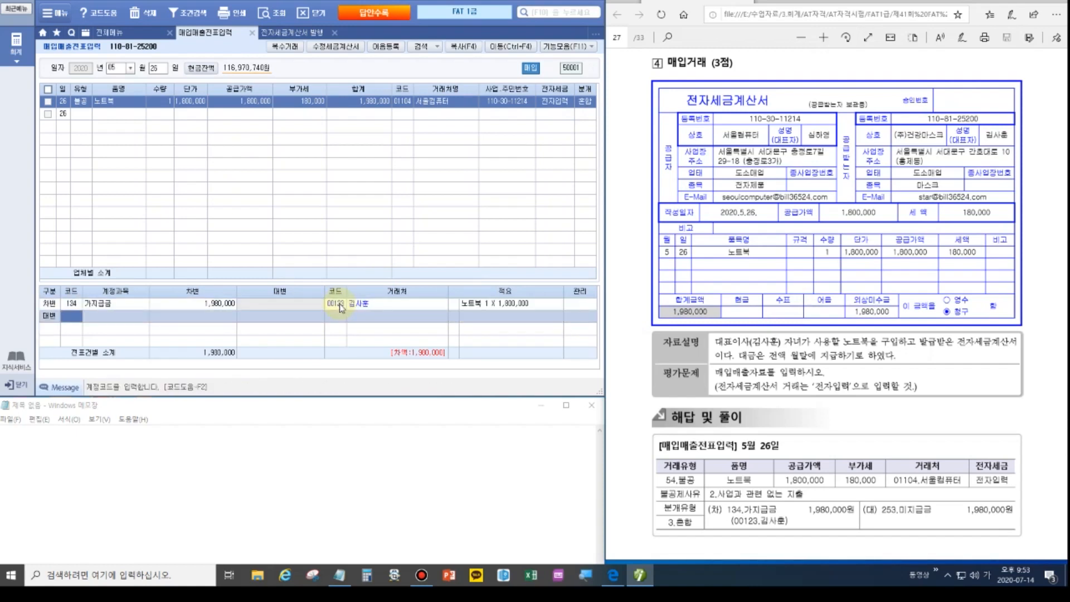
type("253")
key("Return")
type("1980000")
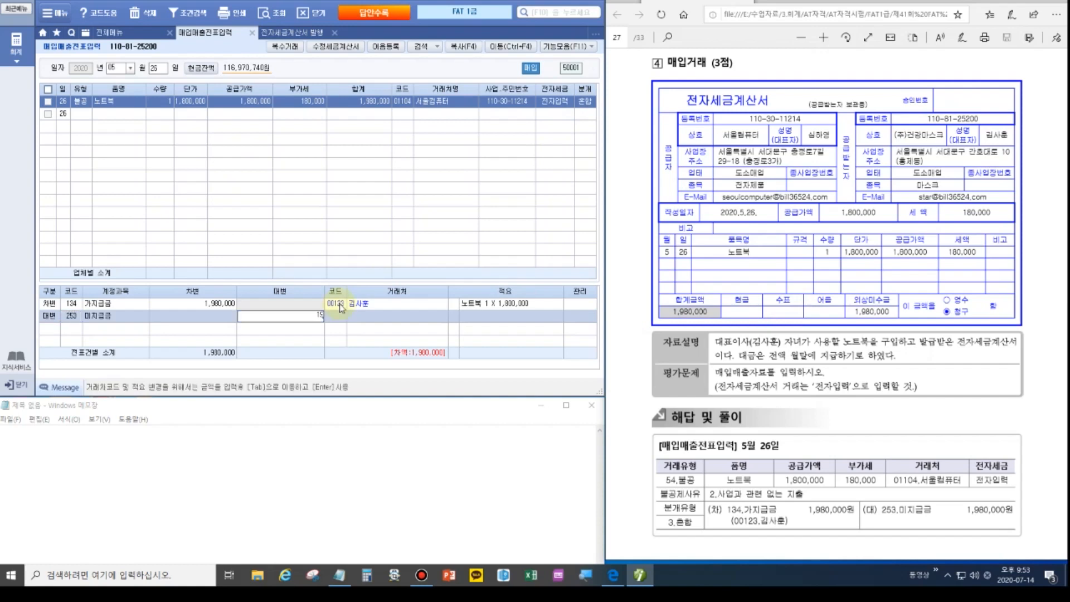
key("Return")
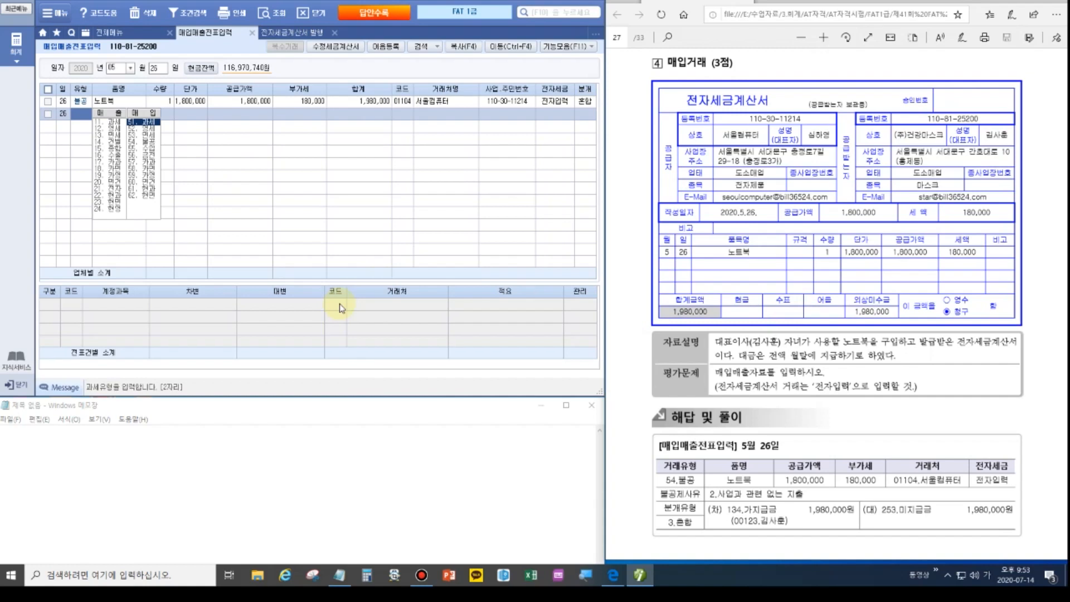
left_click(78, 103)
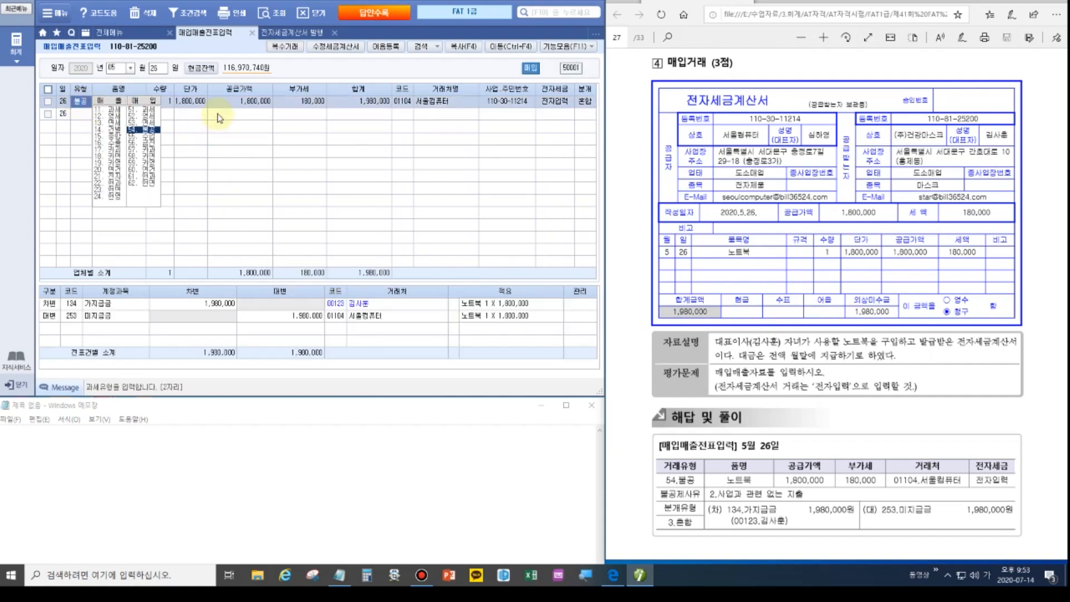
left_click(243, 103)
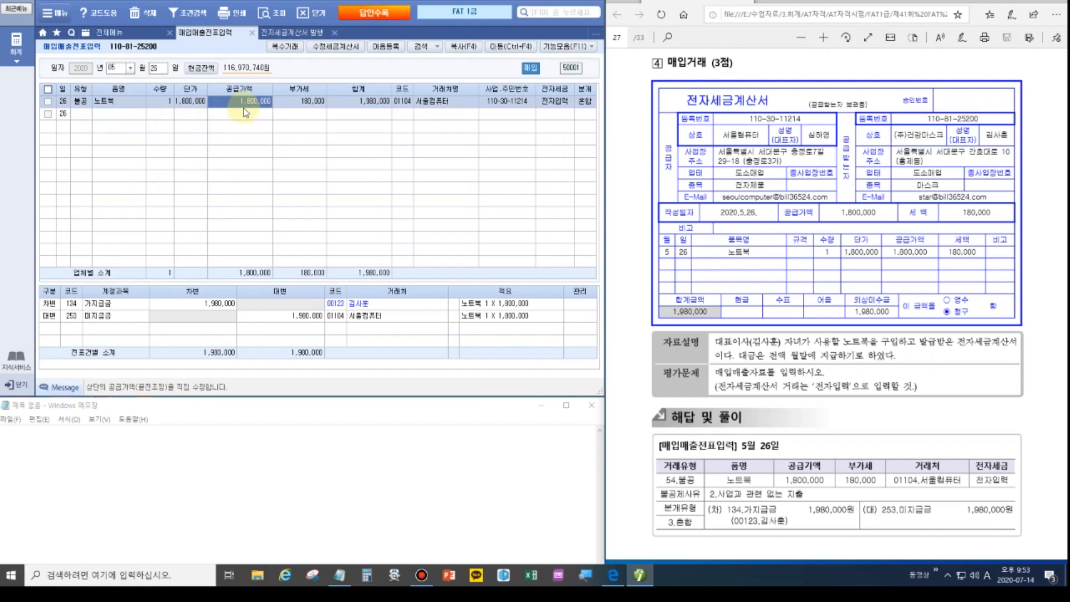
Turn the PDF to the credit-card slip exercise and clear the day field for a new voucher.
left_click(1061, 305)
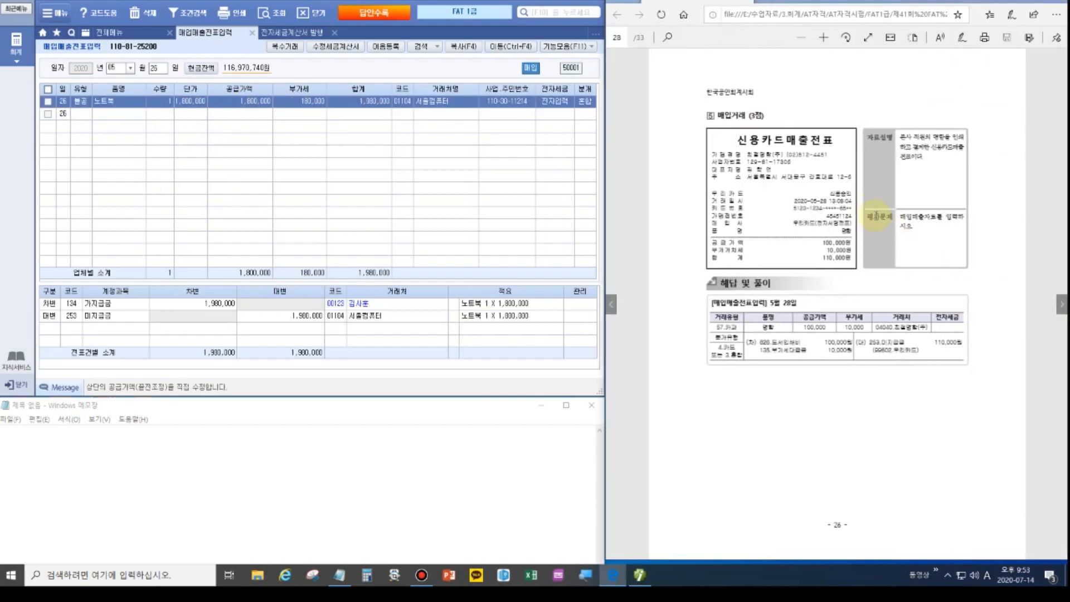
scroll(872, 217, "up", 3)
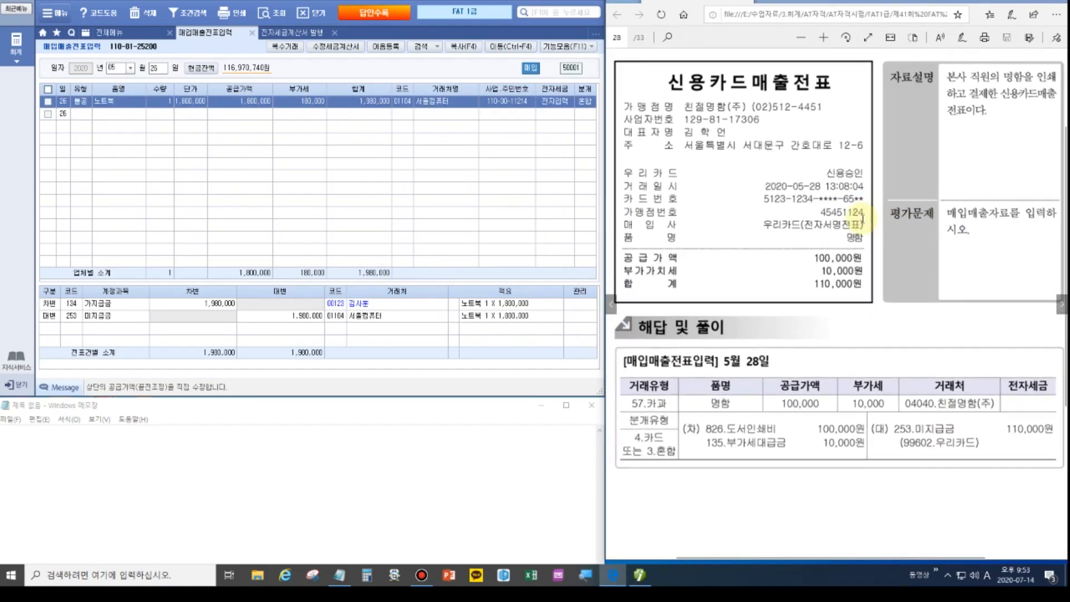
scroll(862, 219, "down", 1)
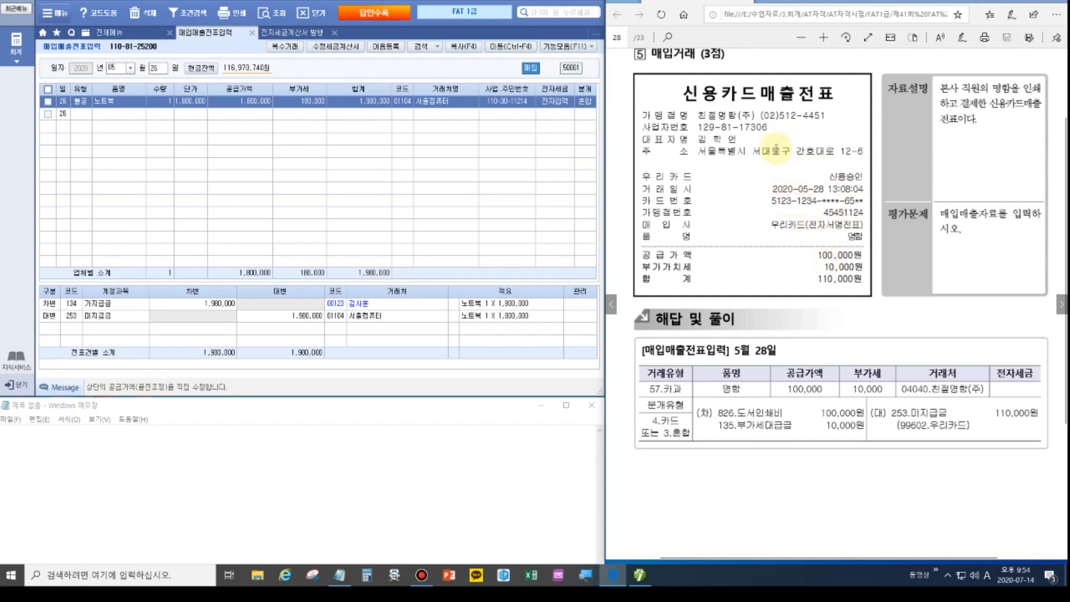
scroll(776, 138, "up", 2)
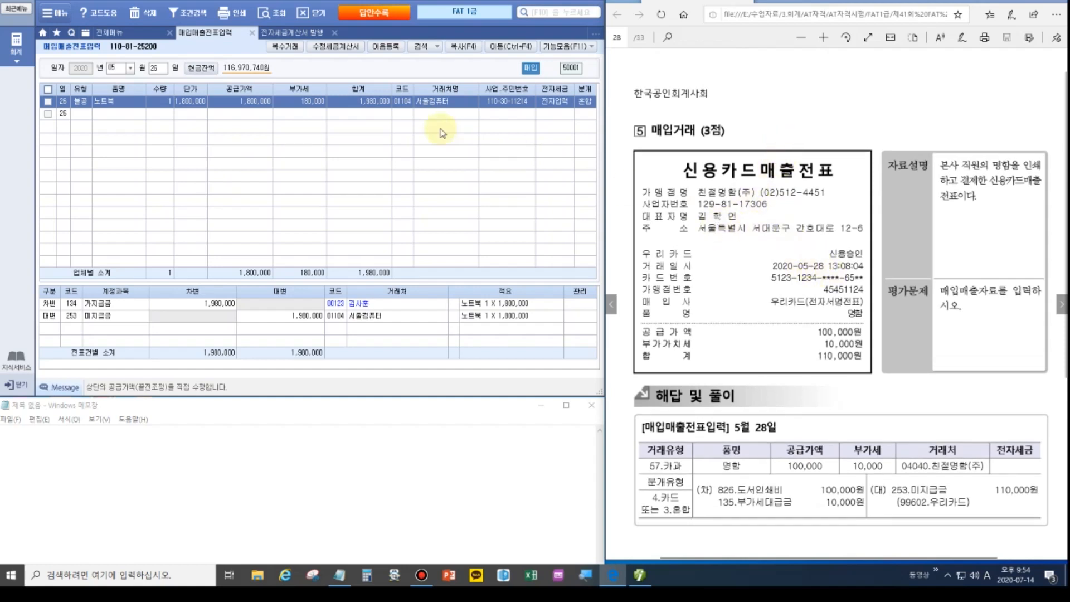
left_click(158, 67)
Enter a May 28 type 57 카과 purchase on 우리카드 for 명함, total 110,000.
type("28")
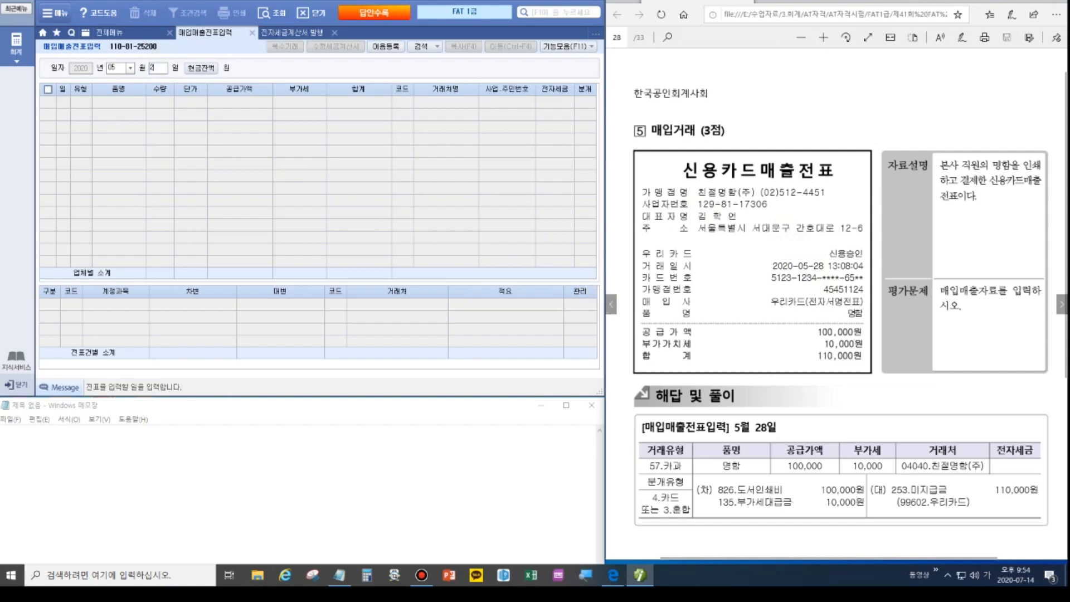
key("Return")
key("Return")
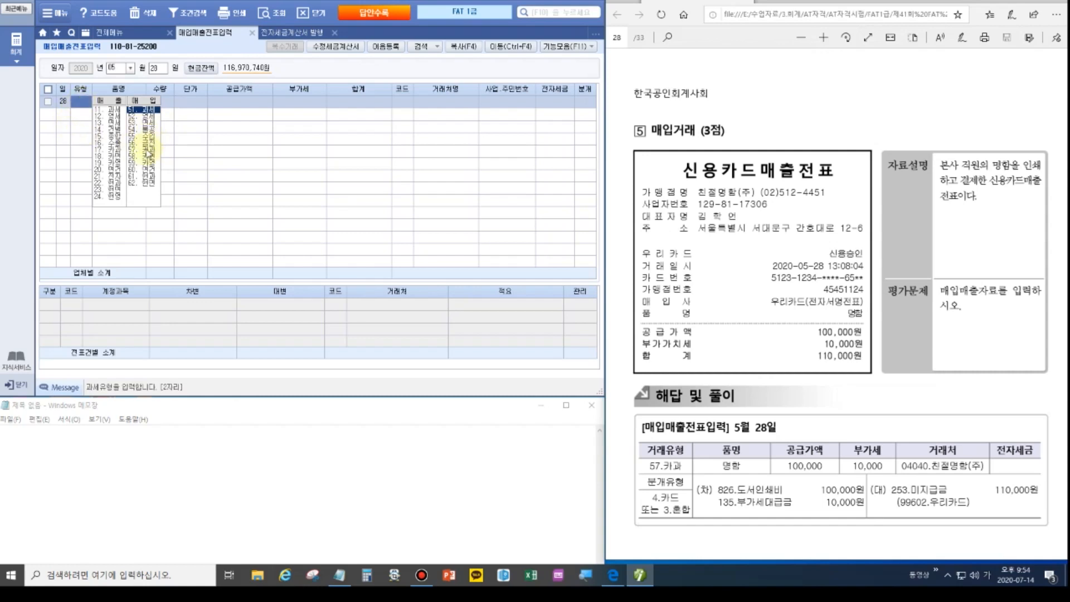
left_click(145, 150)
left_click(748, 237)
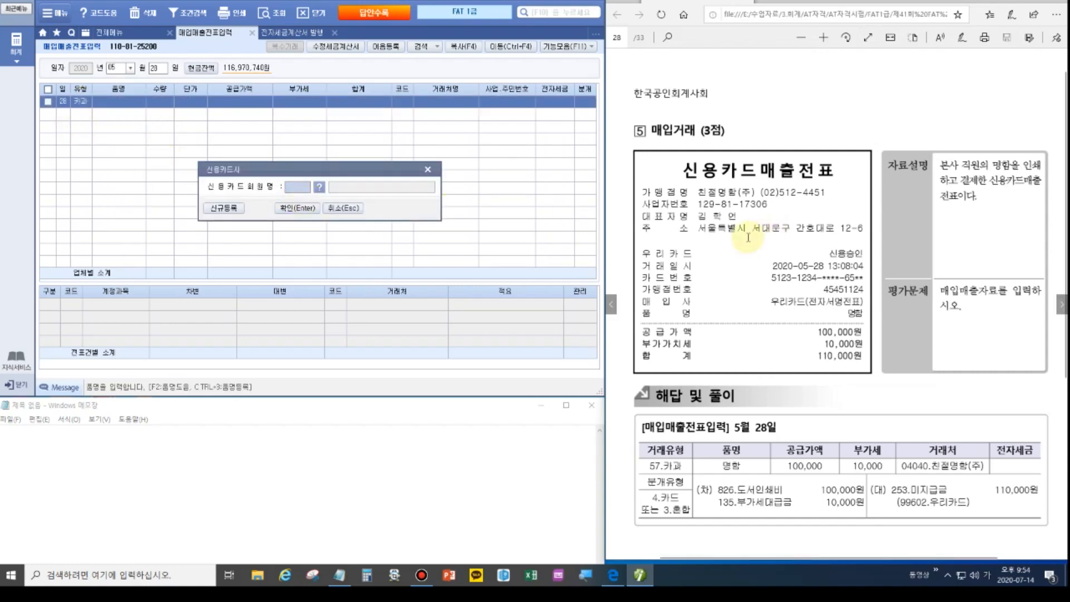
left_click(318, 187)
double_click(202, 147)
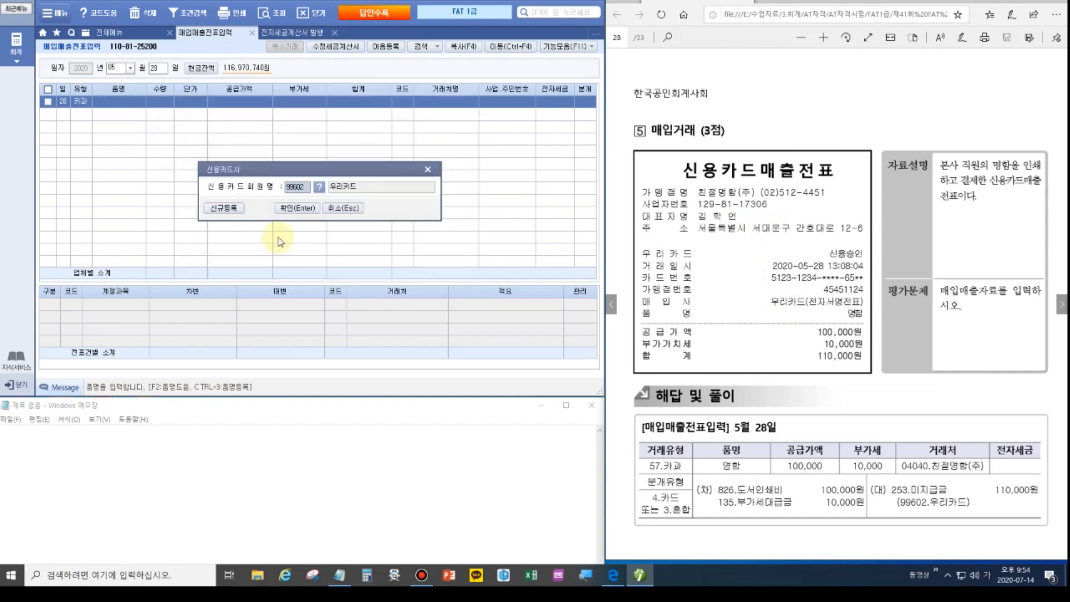
left_click(291, 209)
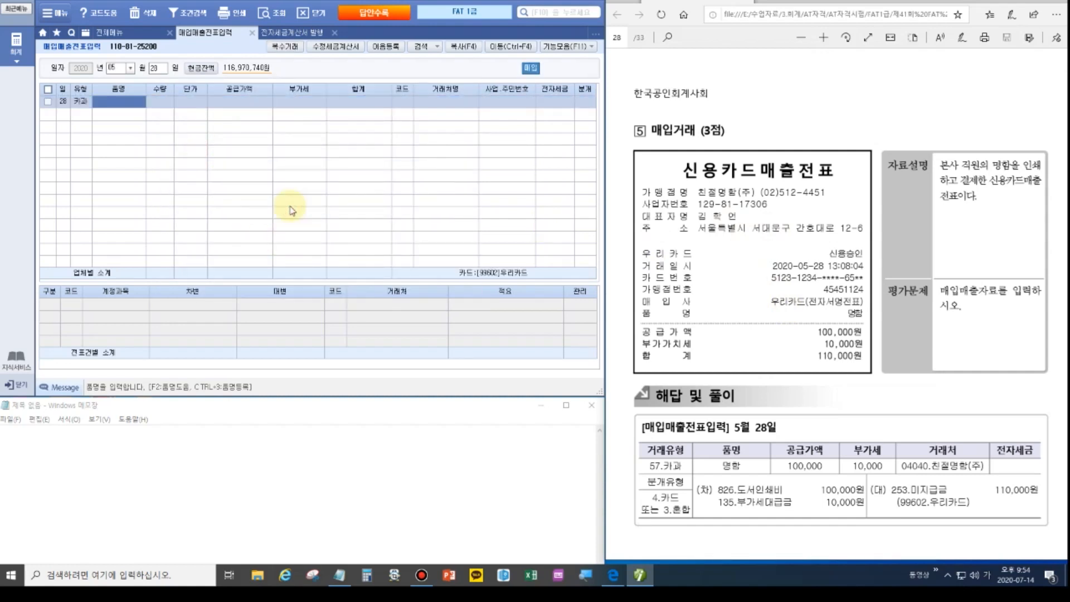
type("명함")
key("Return")
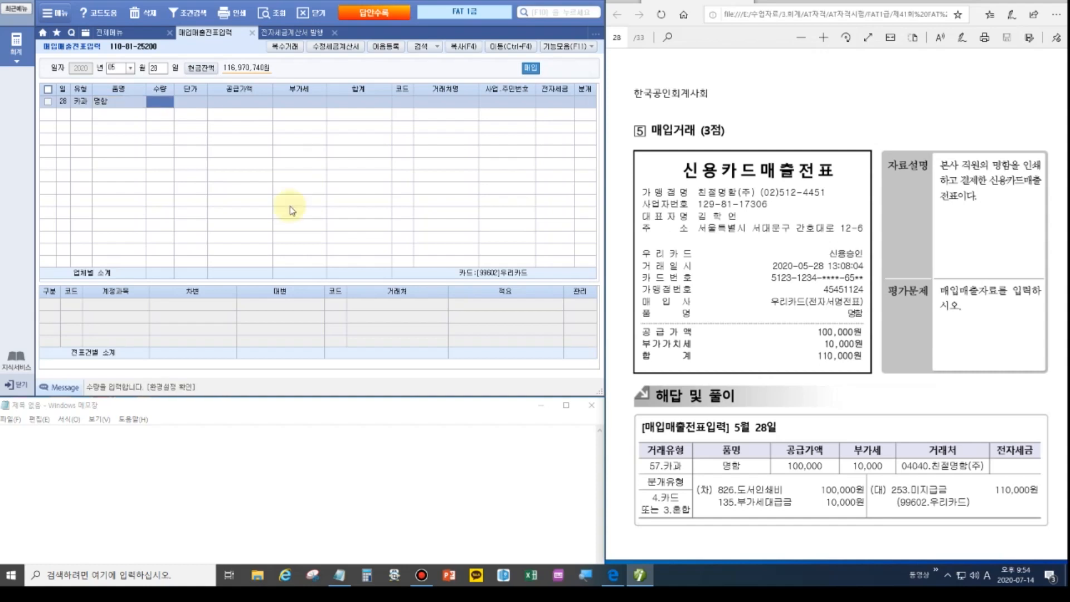
key("Return")
key("Return")
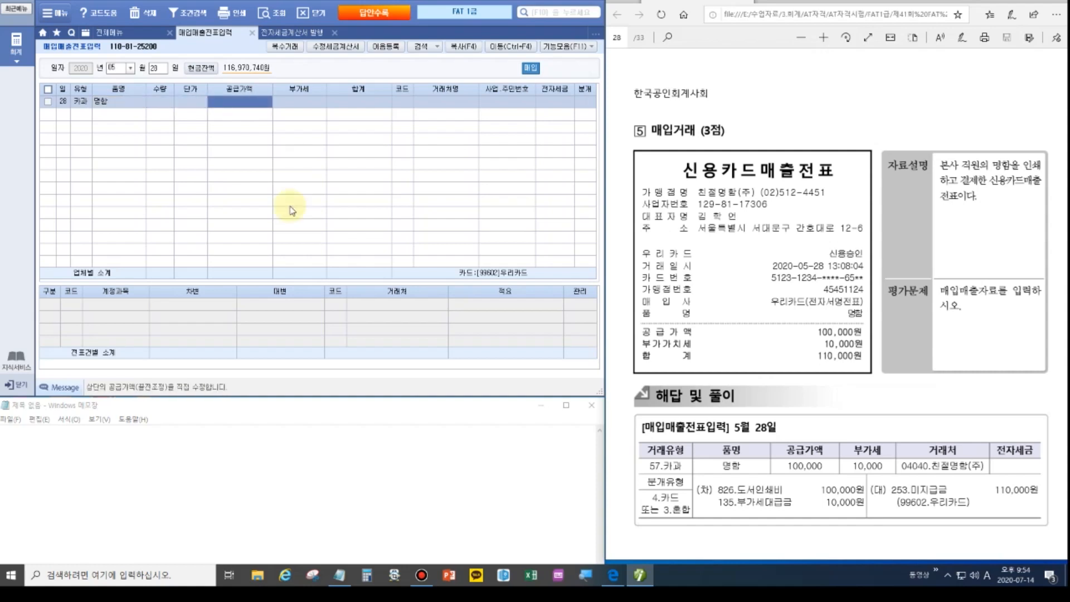
type("1100000")
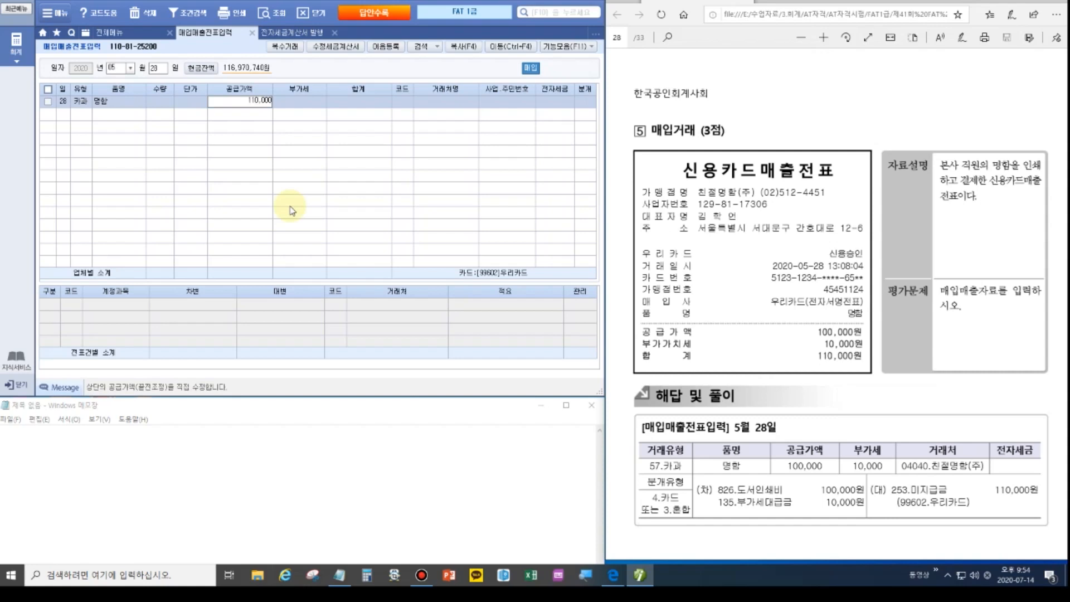
key("Return")
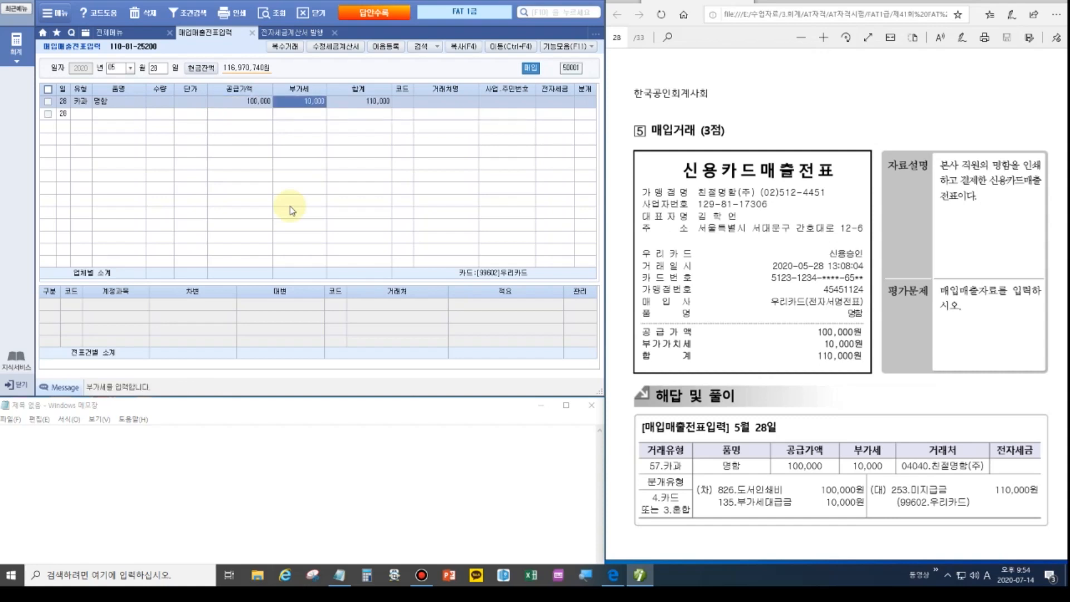
key("Return")
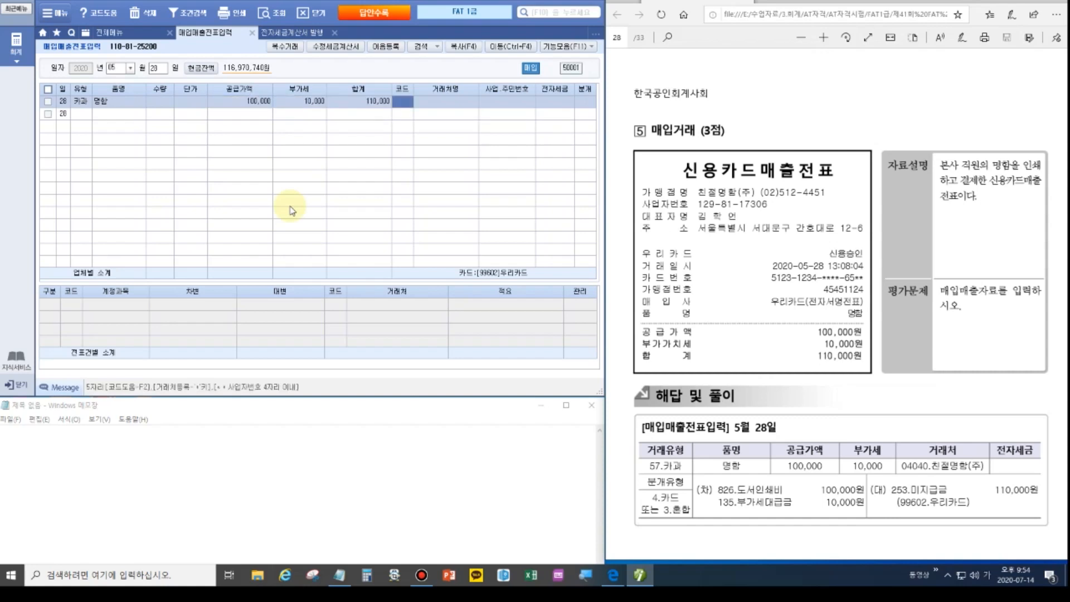
Set the vendor to 친절명함(주), journal type 4.카드, and expense account 826 도서인쇄비.
type("친절")
key("Return")
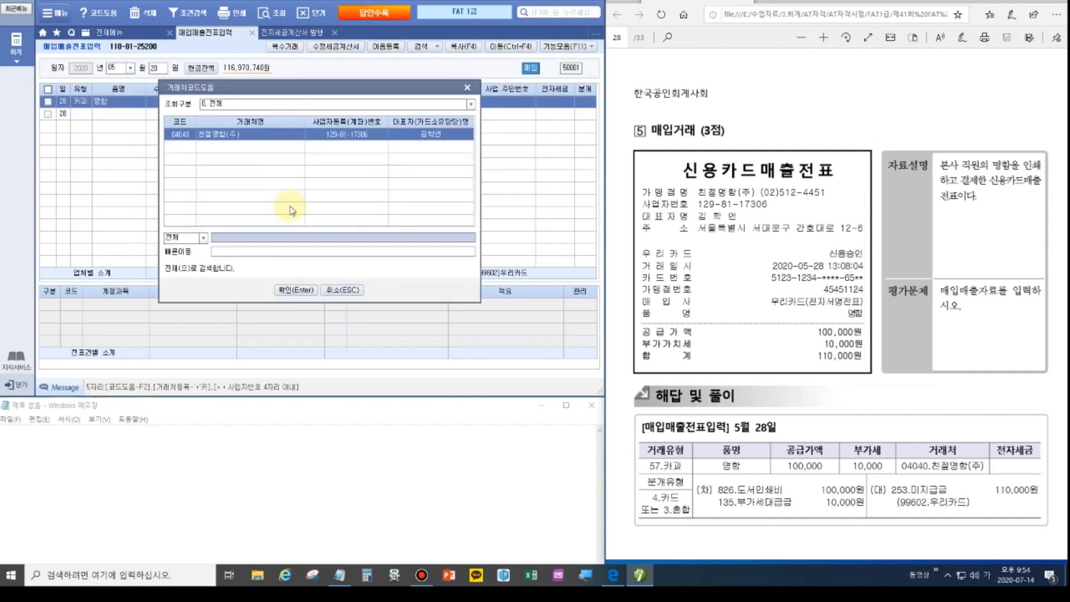
key("Return")
key("Return")
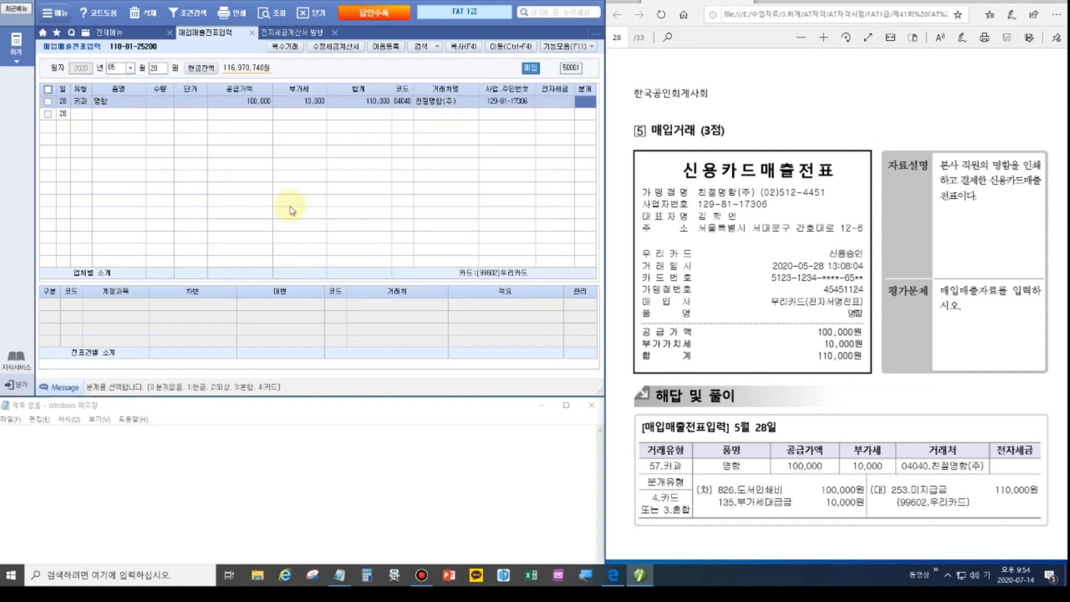
type("4")
key("Return")
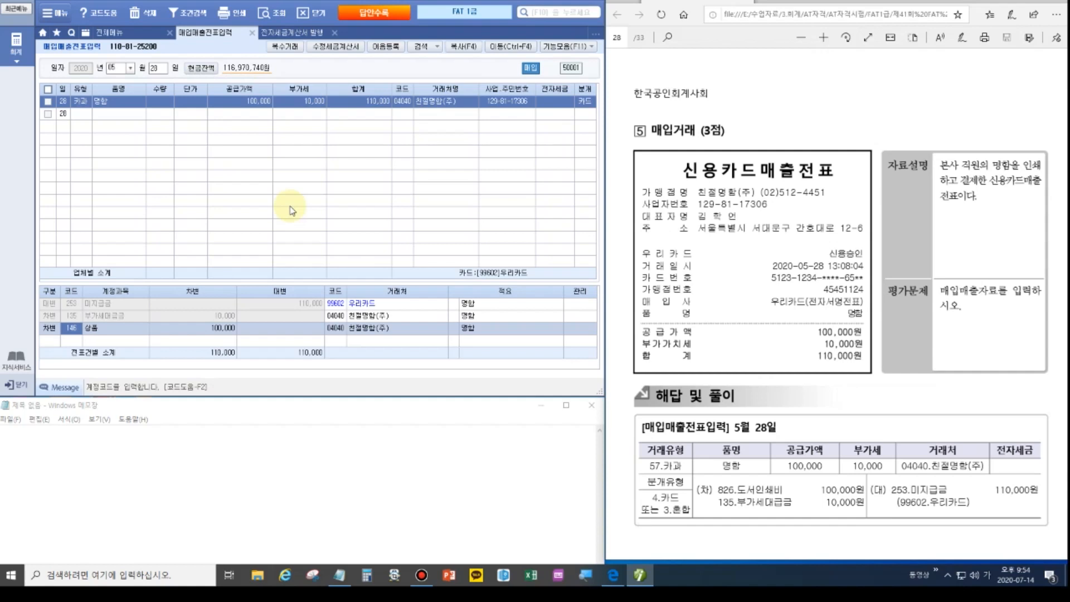
type("도서")
key("Return")
key("Down")
key("Down")
key("Down")
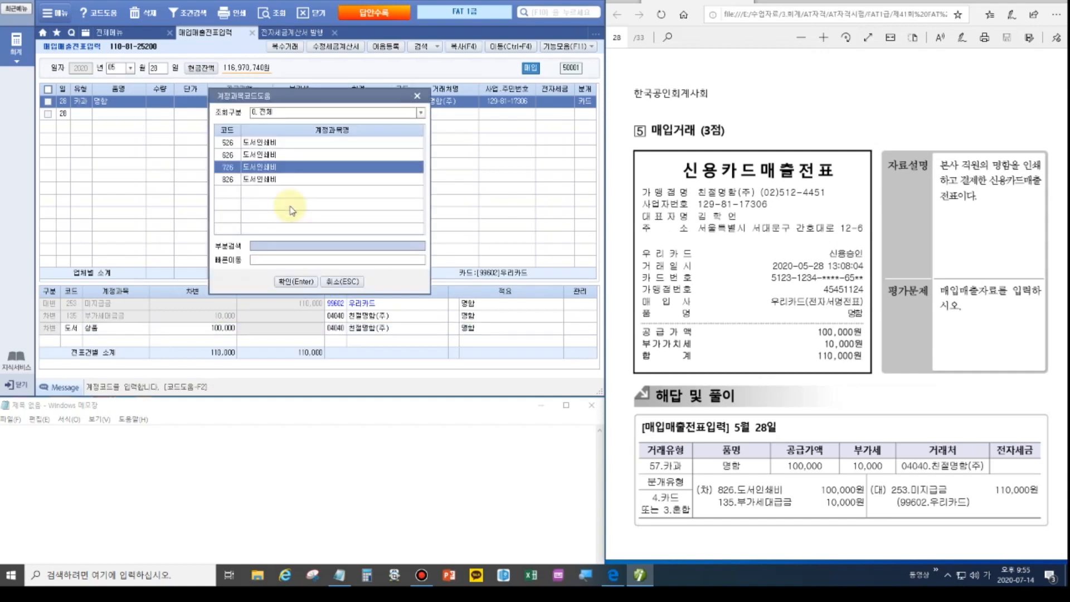
key("Return")
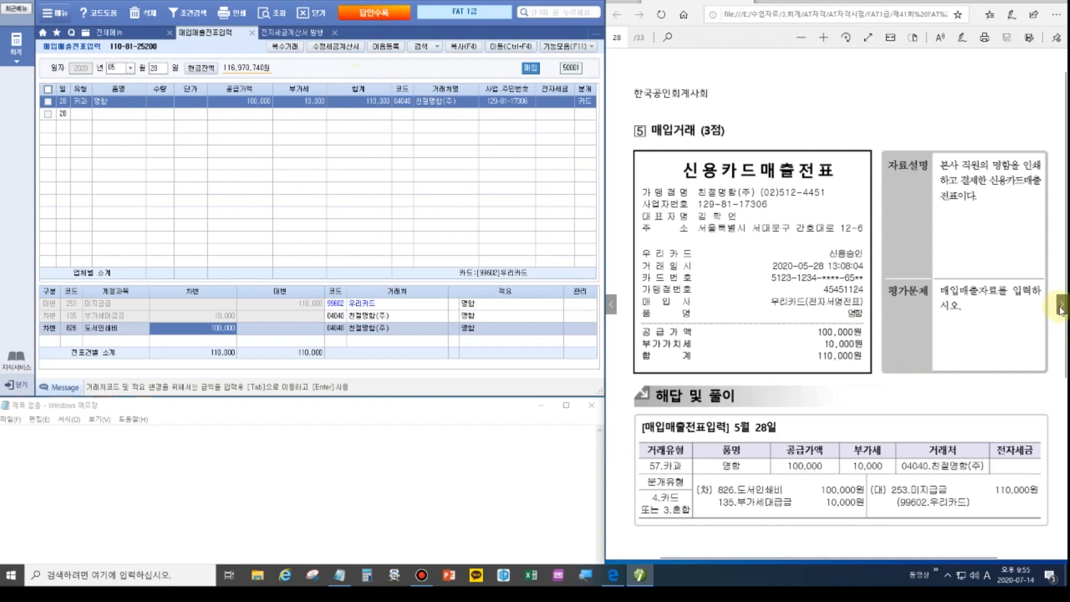
Turn the PDF to problem 6 and open June 15 general journal entries, selecting the 2,000,000 prepayment voucher.
left_click(1060, 310)
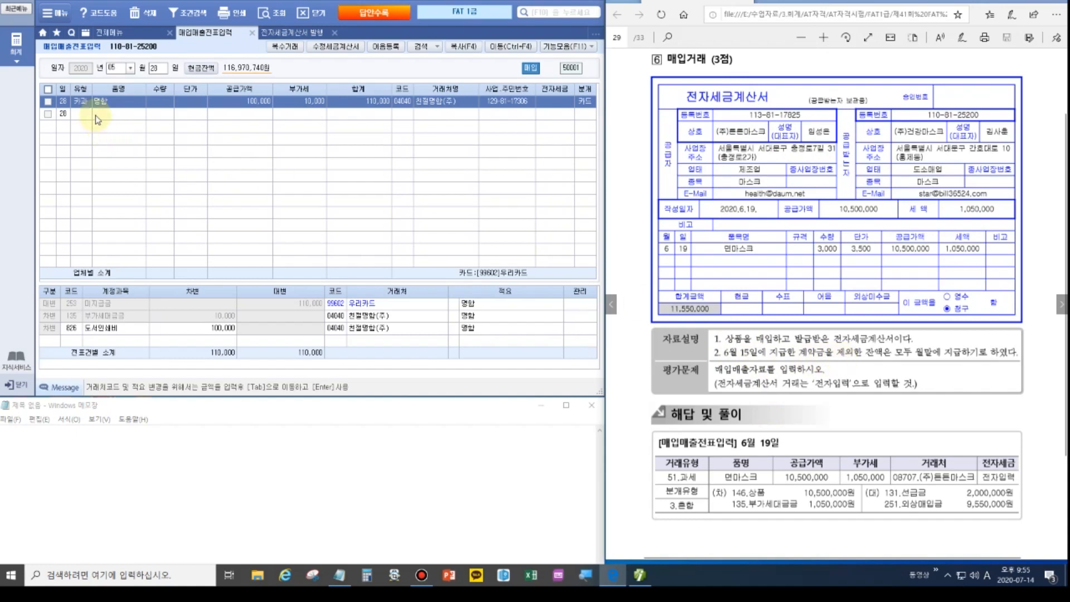
left_click(109, 32)
left_click(211, 85)
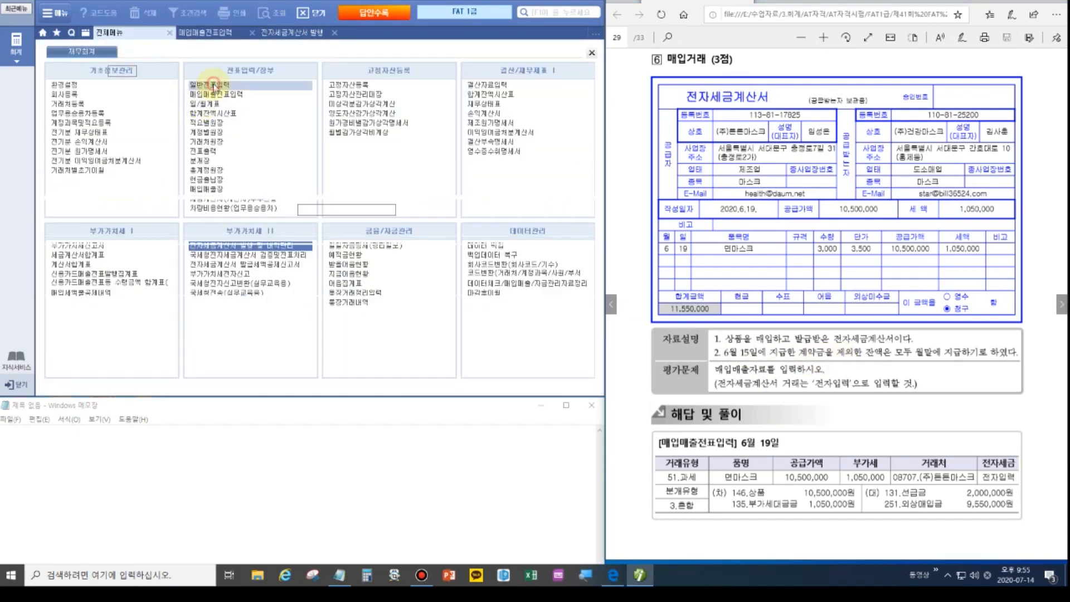
type("6")
key("Return")
type("15")
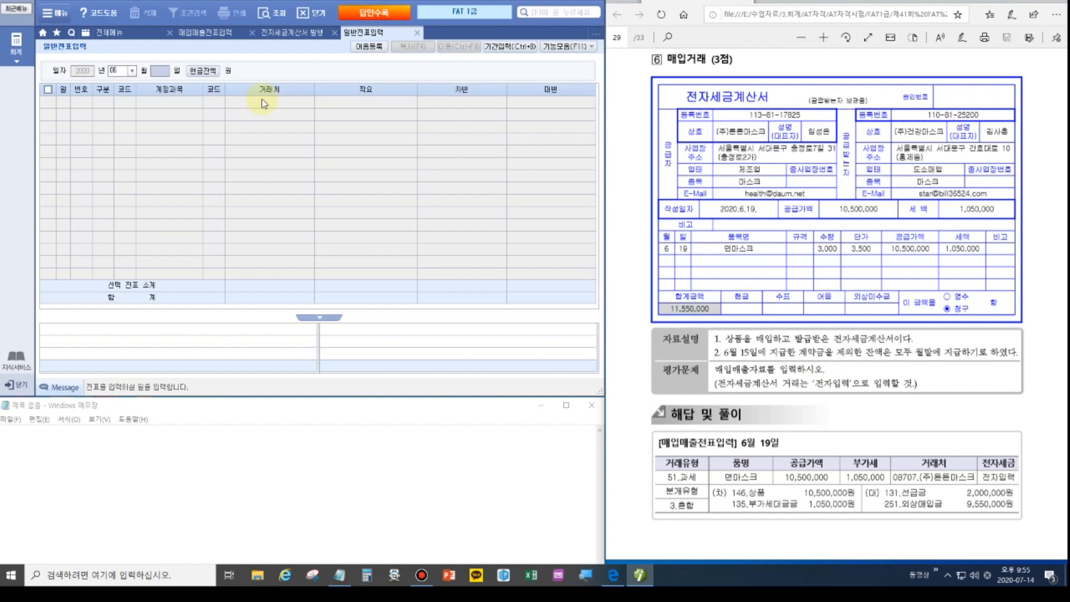
key("Return")
left_click(165, 115)
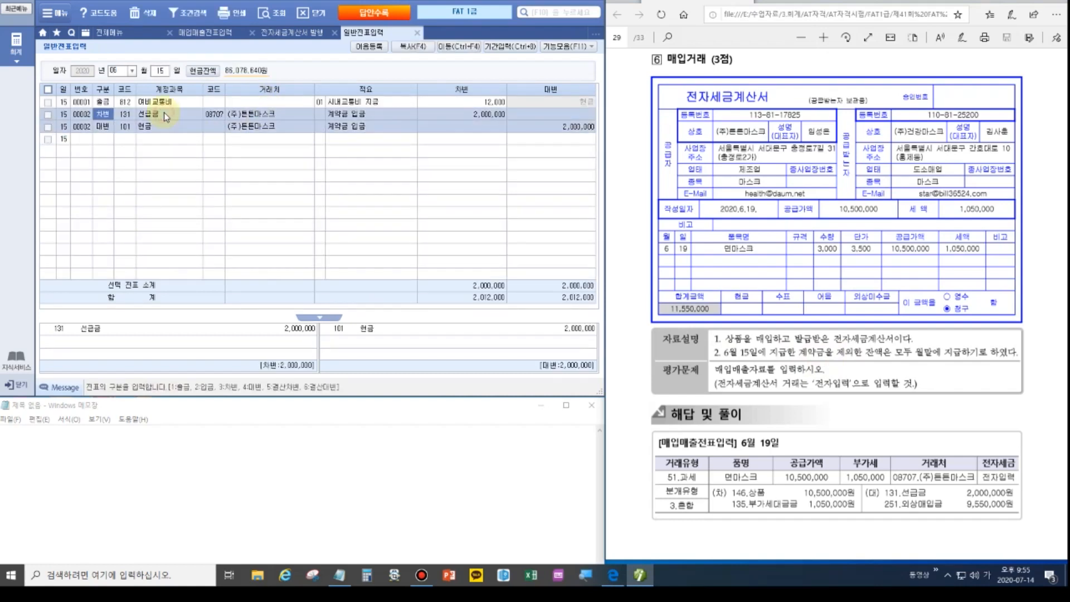
Jot the 6/19 debits in Notepad: 상품 10,500,000 and 부대금 1,050,000.
left_click(171, 456)
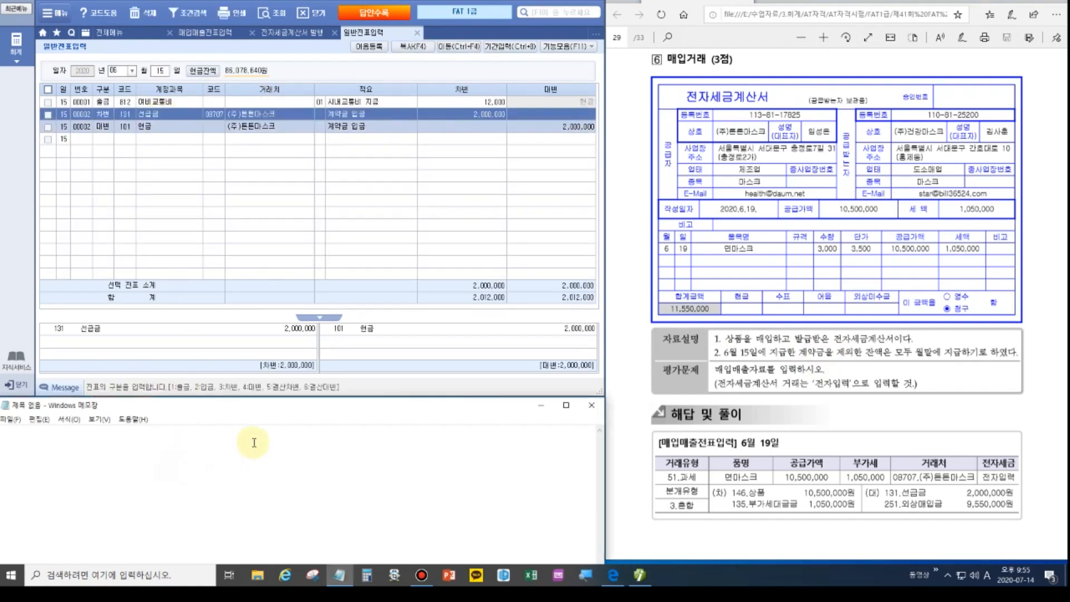
type("6/19")
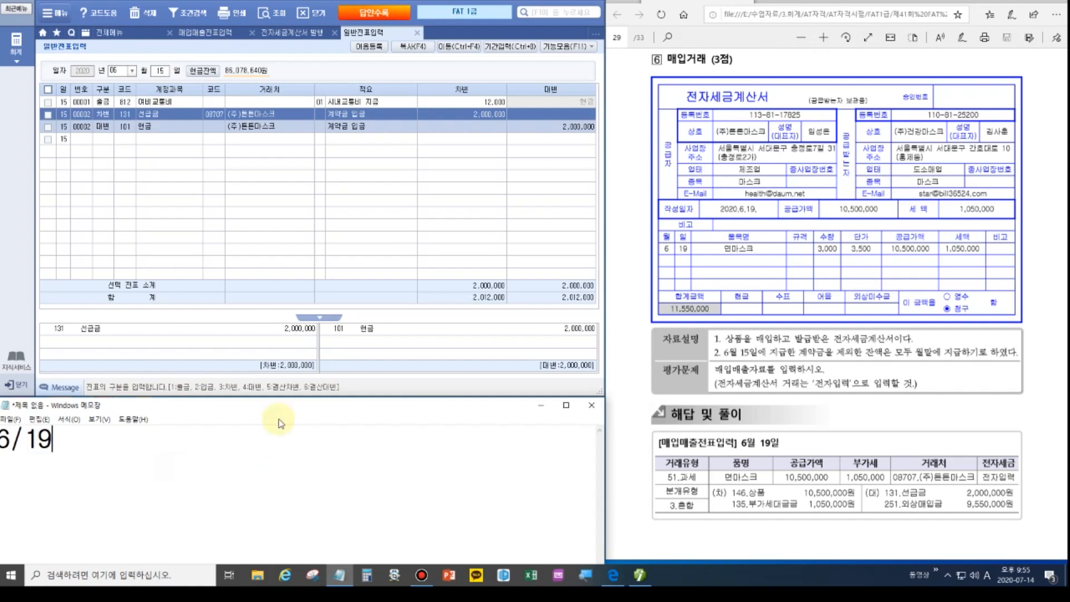
key("BackSpace")
key("BackSpace")
key("BackSpace")
key("BackSpace")
type("tkd")
key("BackSpace")
key("BackSpace")
key("BackSpace")
key("Hangul")
type("상ㅍ")
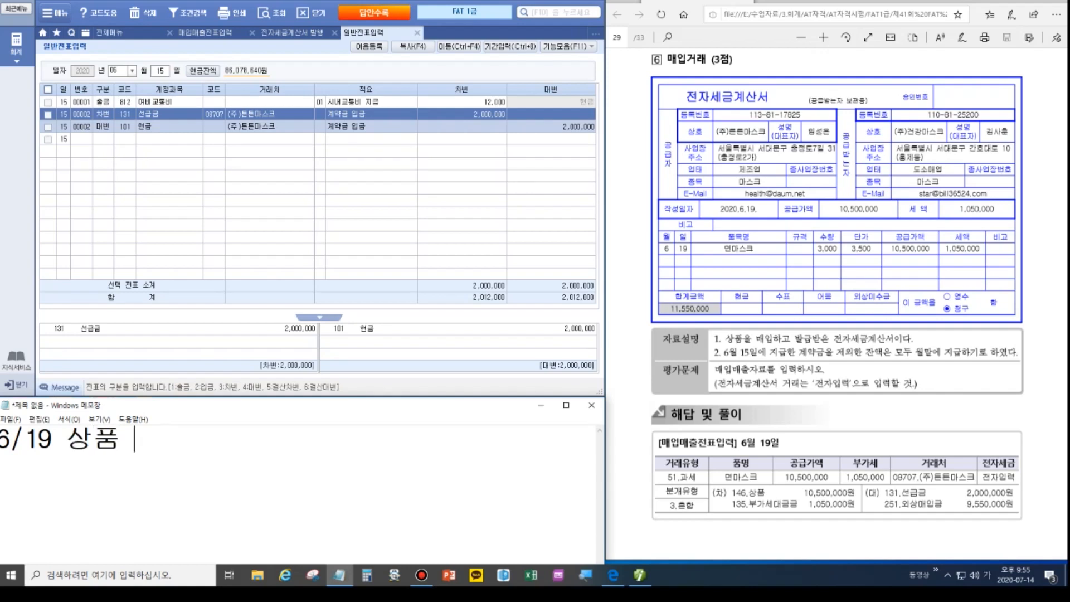
type("10,5")
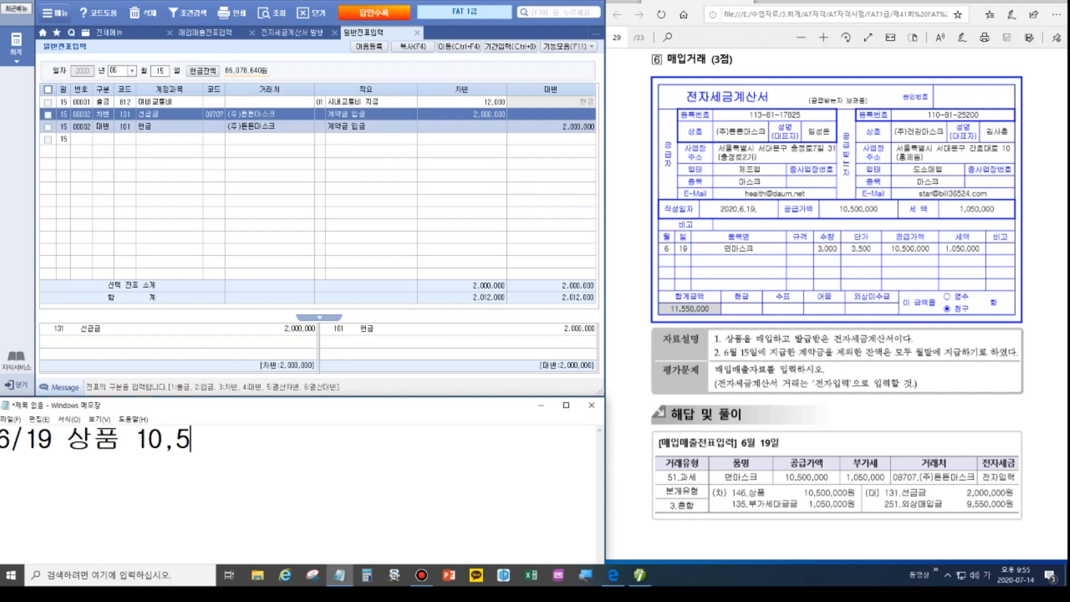
type("00,000 ")
type("  부대")
type("금   ")
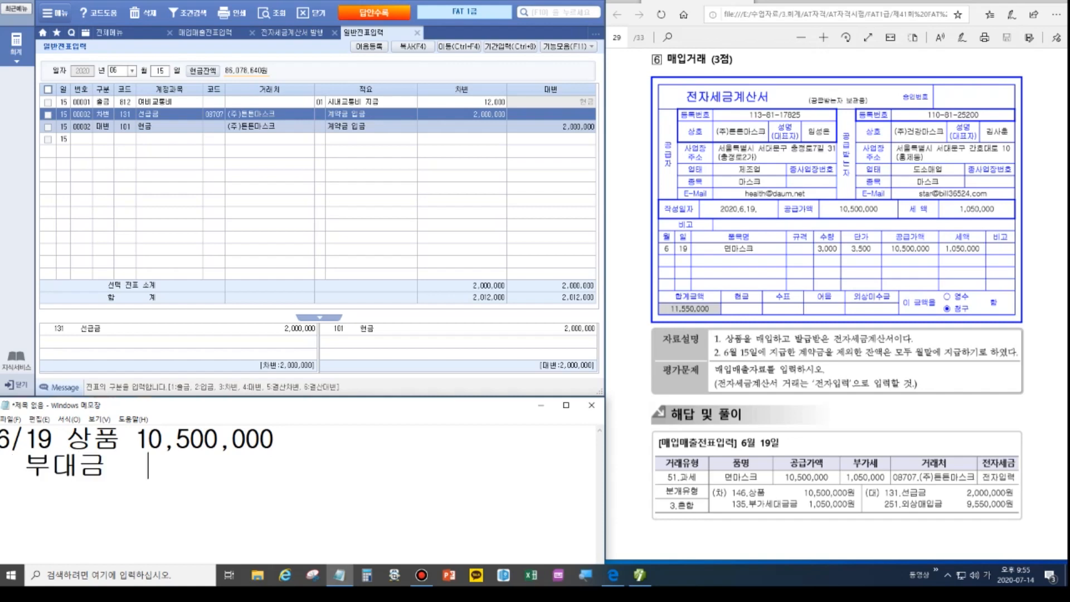
type("1,050,000")
Add the credits 선급금 2,000,000 and 외상매입금 9,550,000 to the memo.
left_click(280, 423)
type("/")
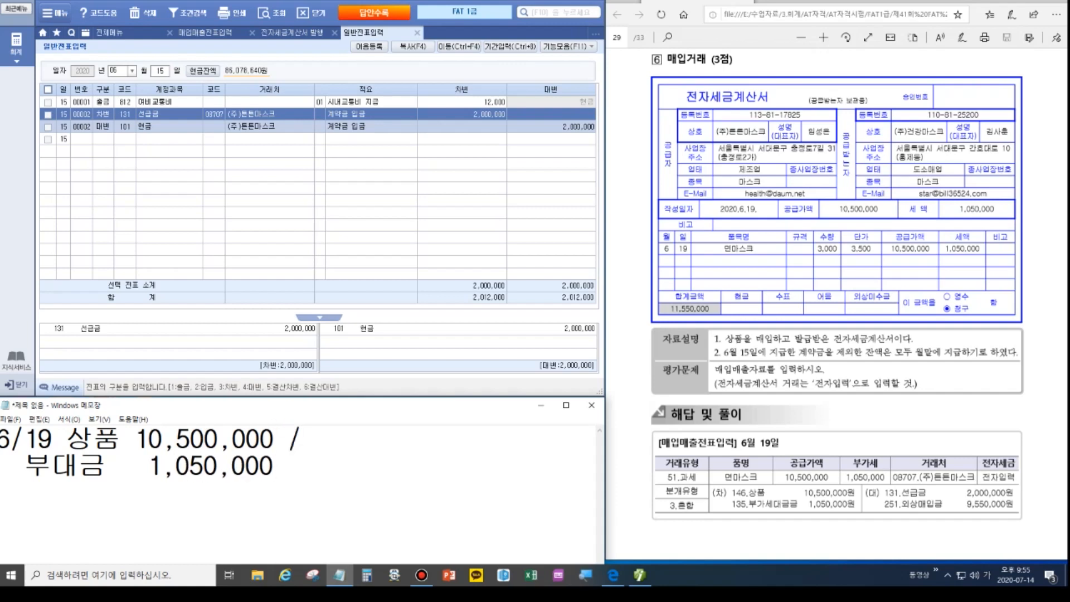
left_click(52, 467)
left_click(329, 443)
type("선급그ㅁ 2,00")
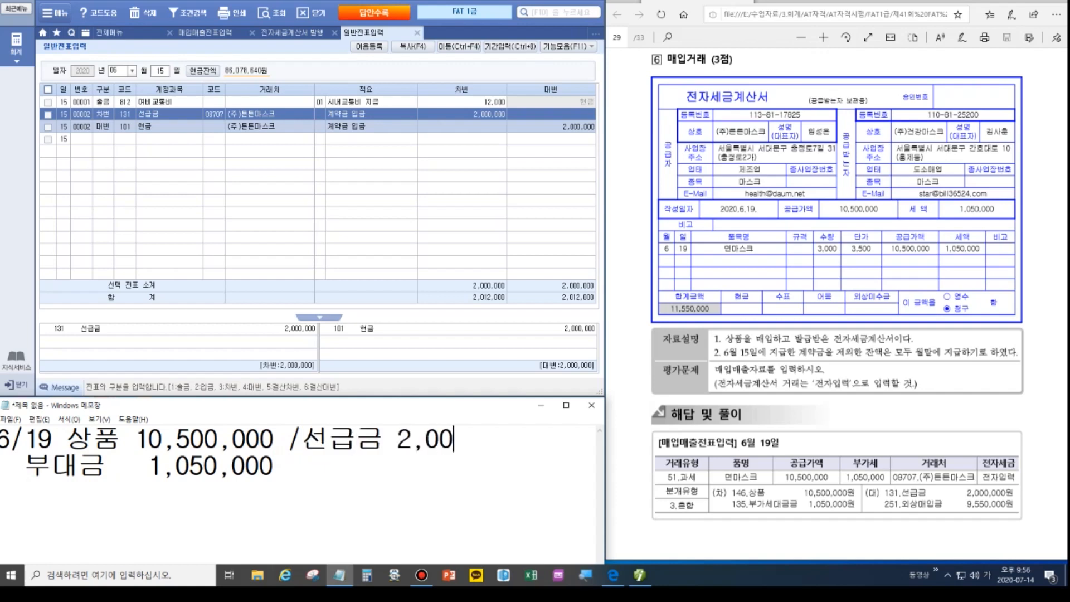
type("0,000")
key("Down")
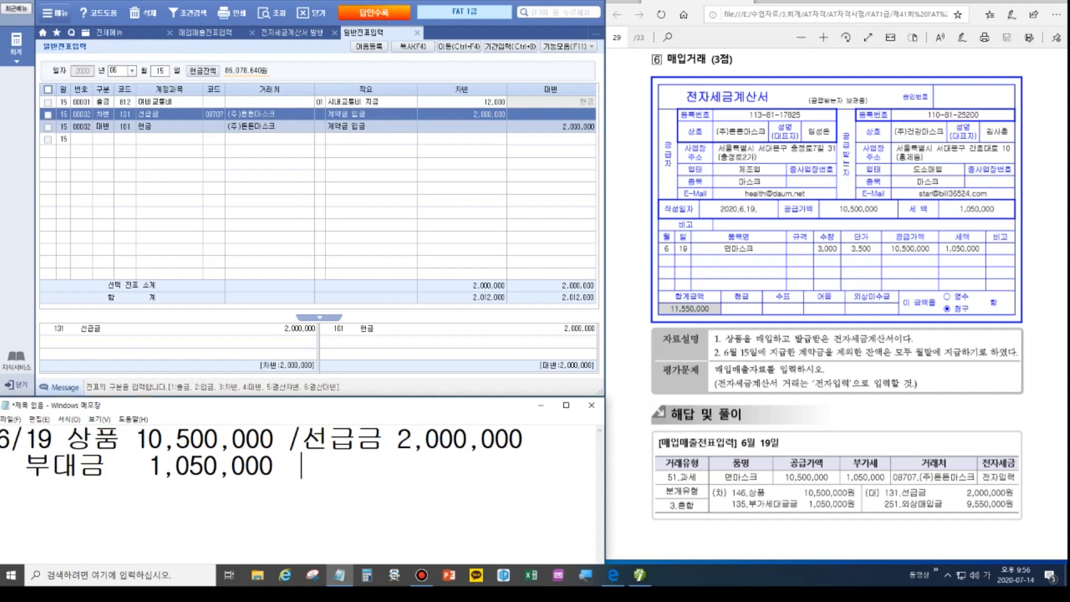
type("외상")
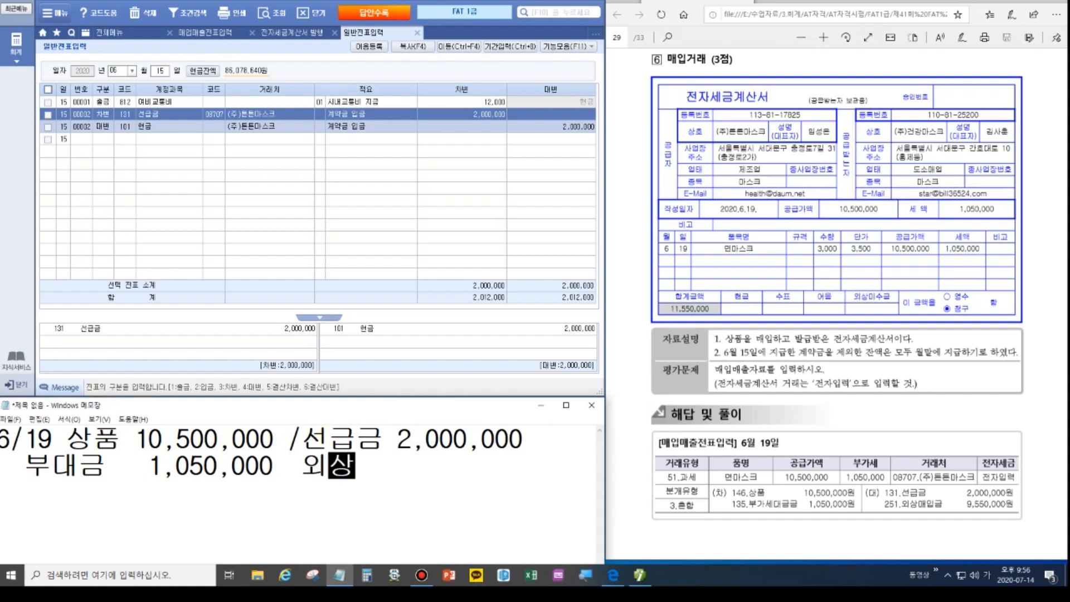
type("매입그ㅁ9")
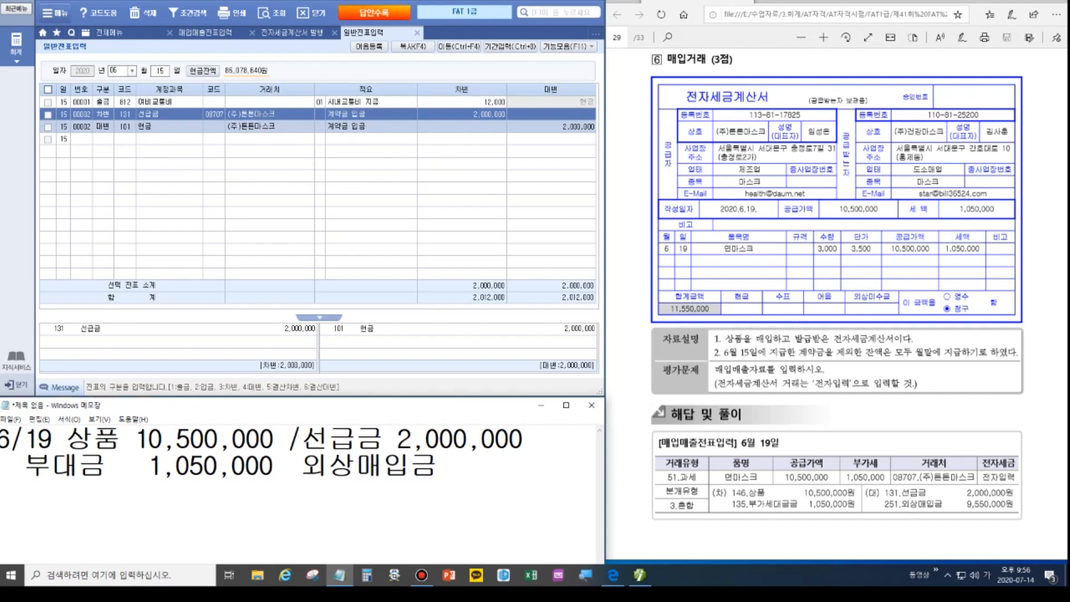
type("550")
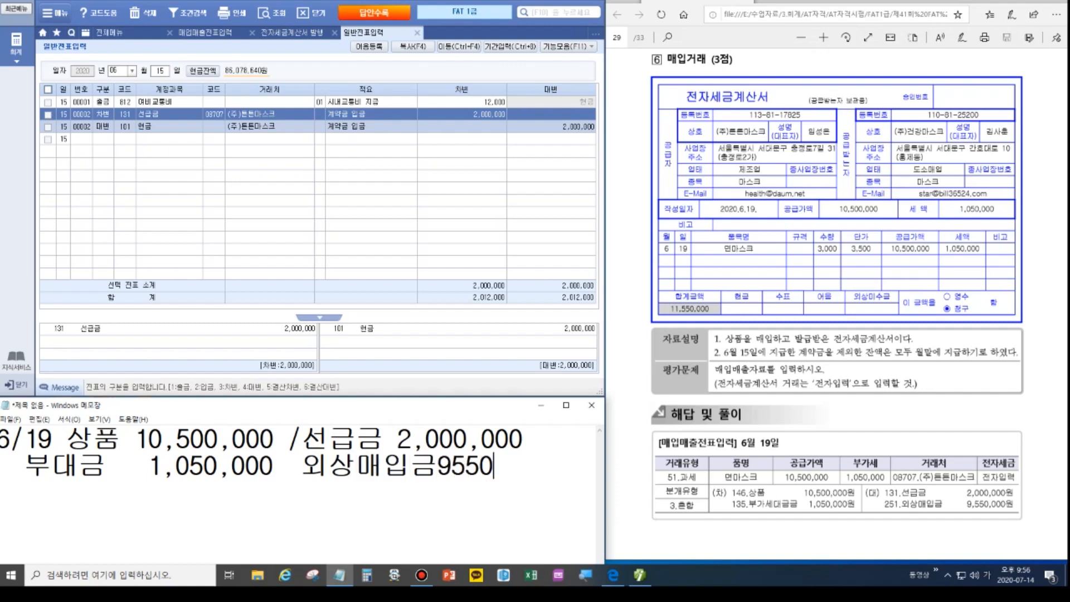
type(",000")
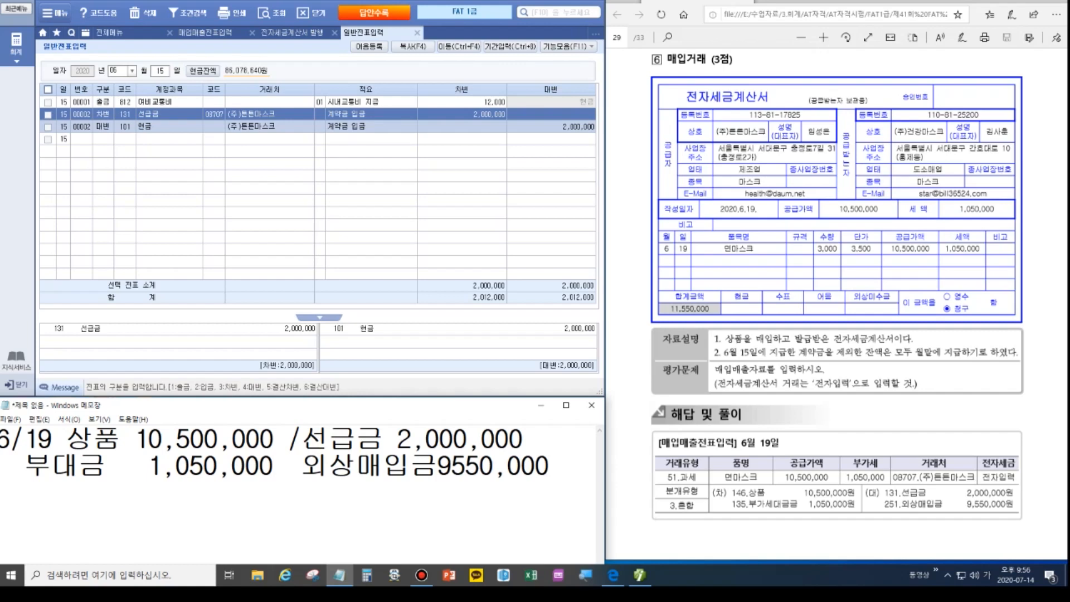
Enter a June 19 type 51 과세 purchase of 3,000 면마스크 at 3,500 from (주)튼튼마스크, 전자입력.
left_click(205, 32)
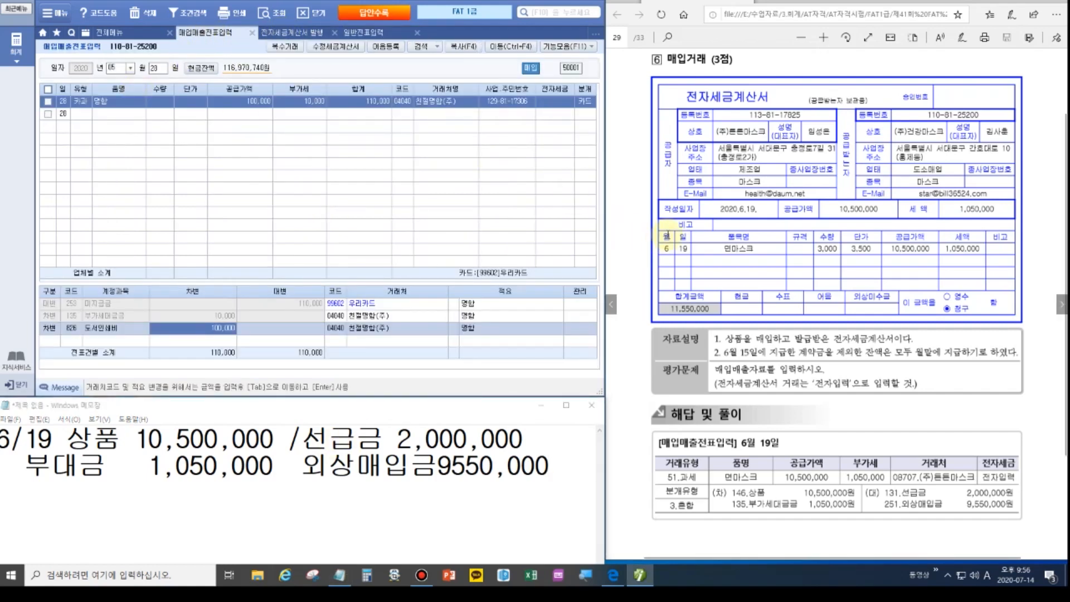
left_click(116, 68)
type("0619")
key("Return")
key("Return")
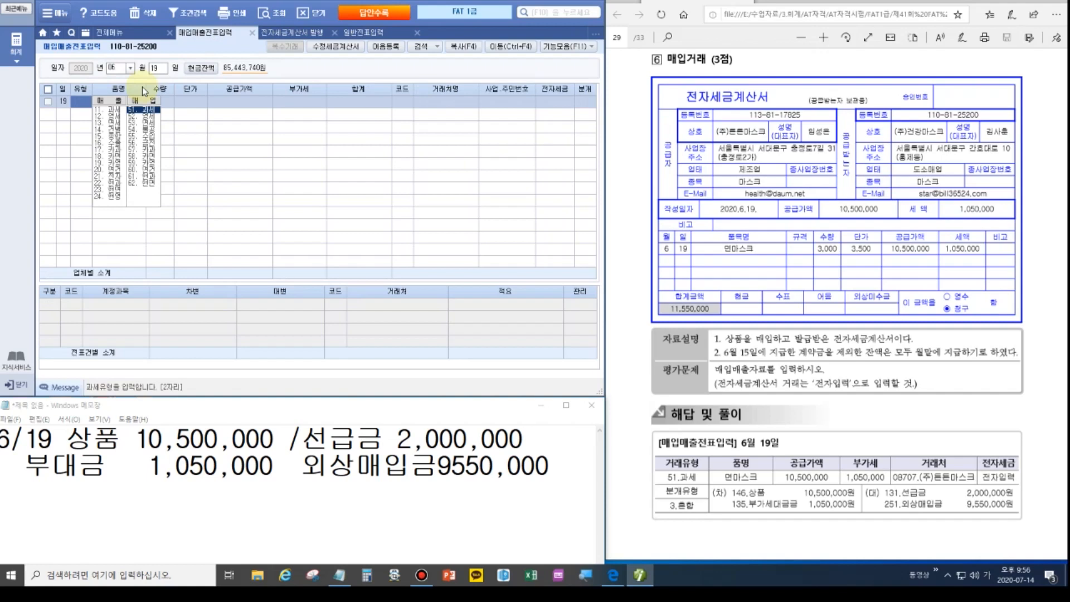
type("51")
key("Return")
type("면마스크")
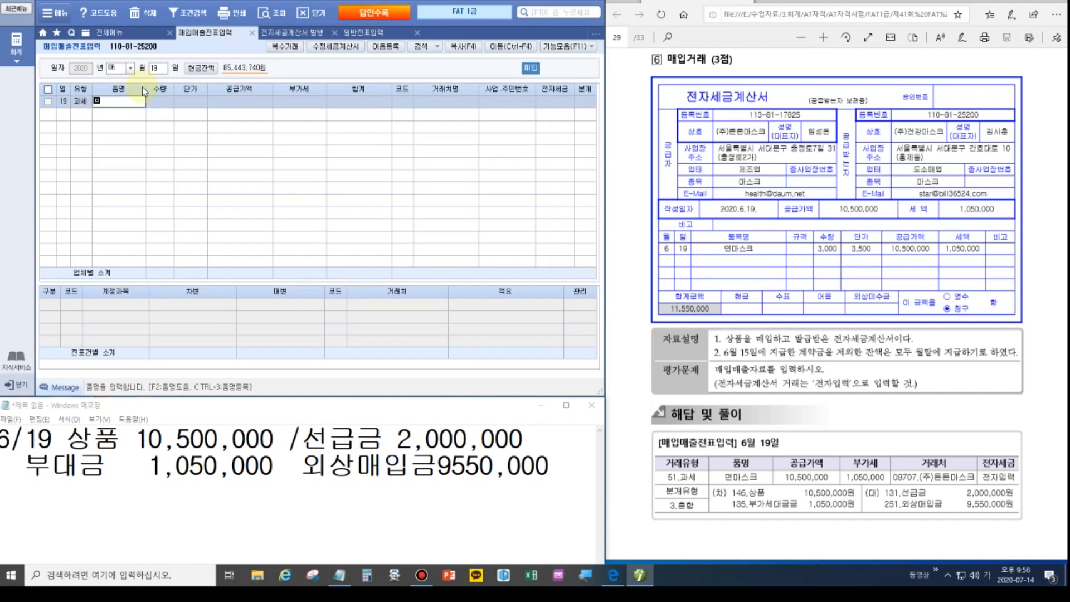
key("Return")
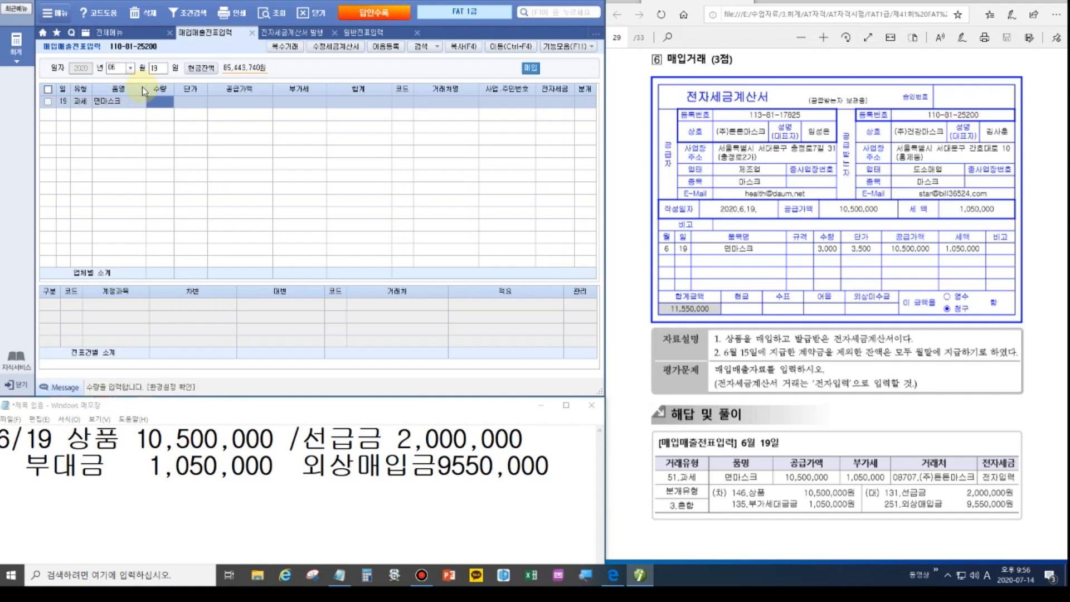
key("Return")
type("3,50")
type("0")
key("Return")
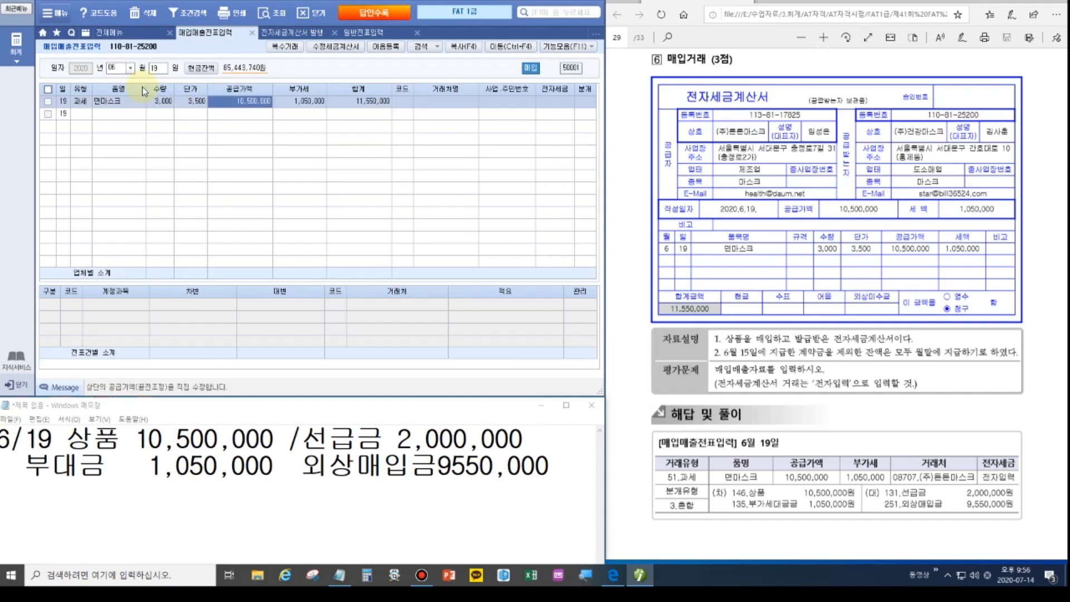
key("Return")
key("Return")
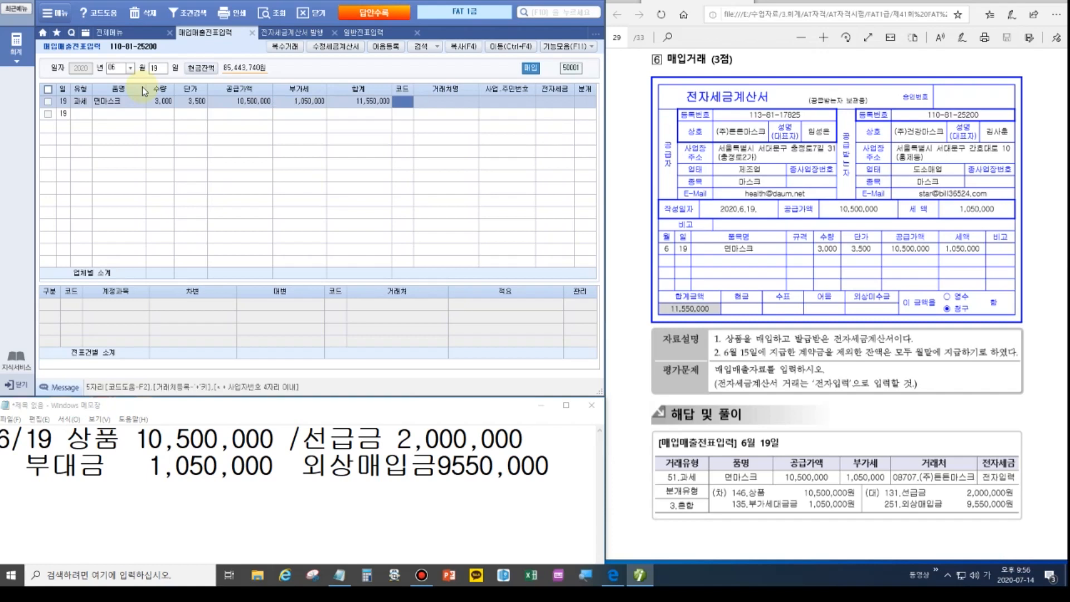
type("튼튼")
key("Return")
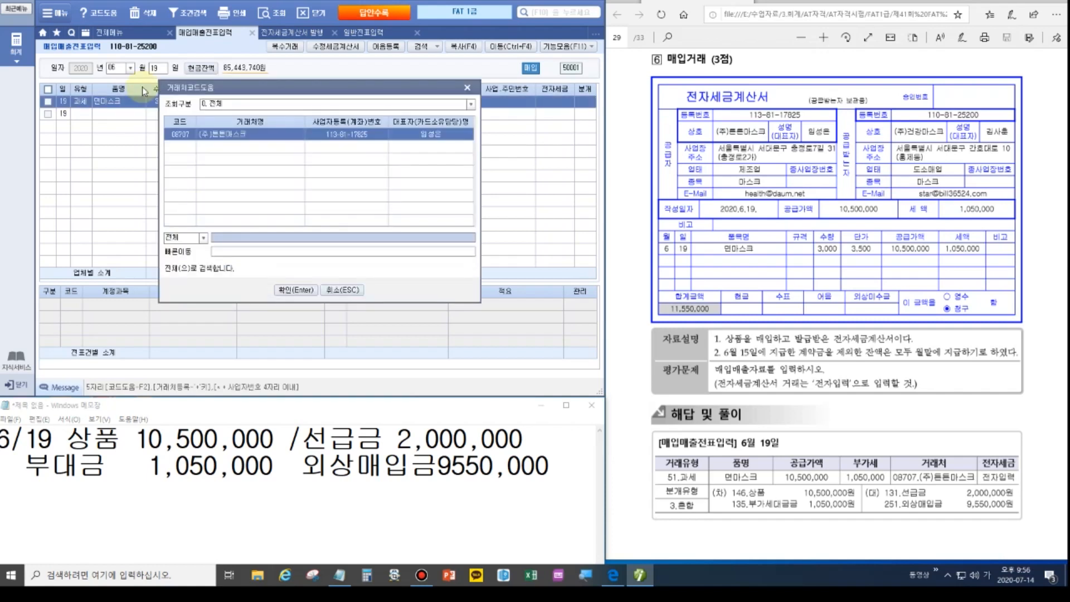
key("Return")
type("1")
key("Return")
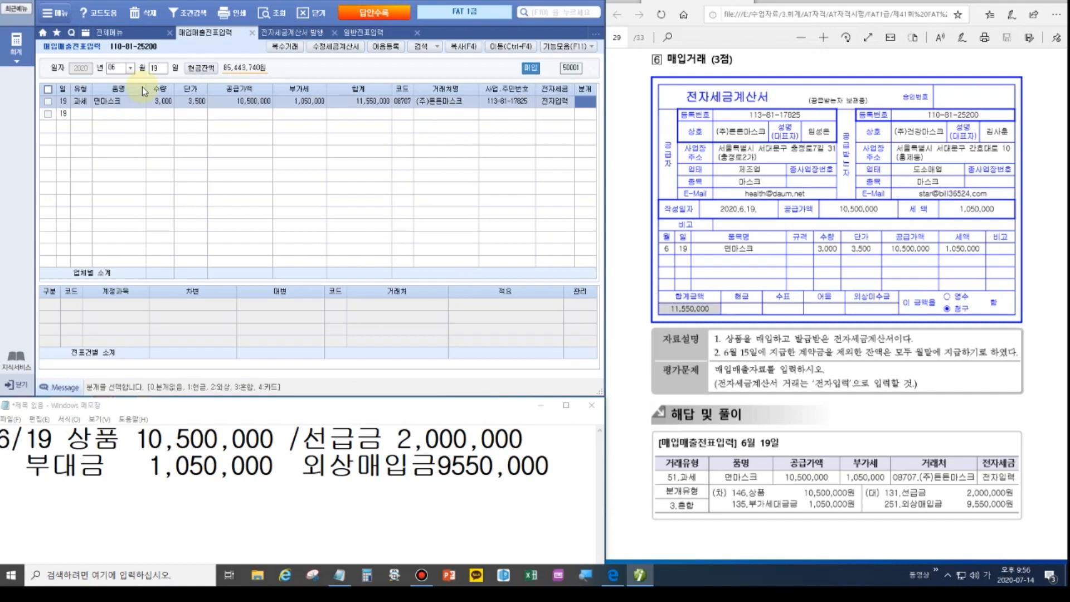
Journal it as 3.혼합, crediting 131 선급금 2,000,000 and 251 외상매입금 9,550,000.
type("3")
key("Return")
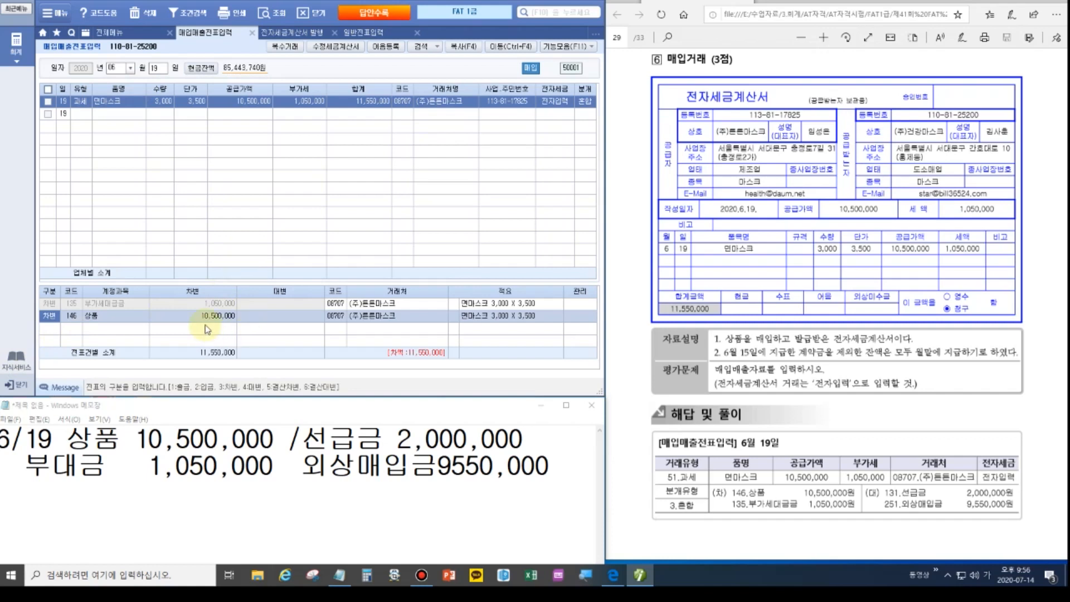
key("Return")
key("Return")
key("Return")
type("4")
key("Return")
type("131")
key("Return")
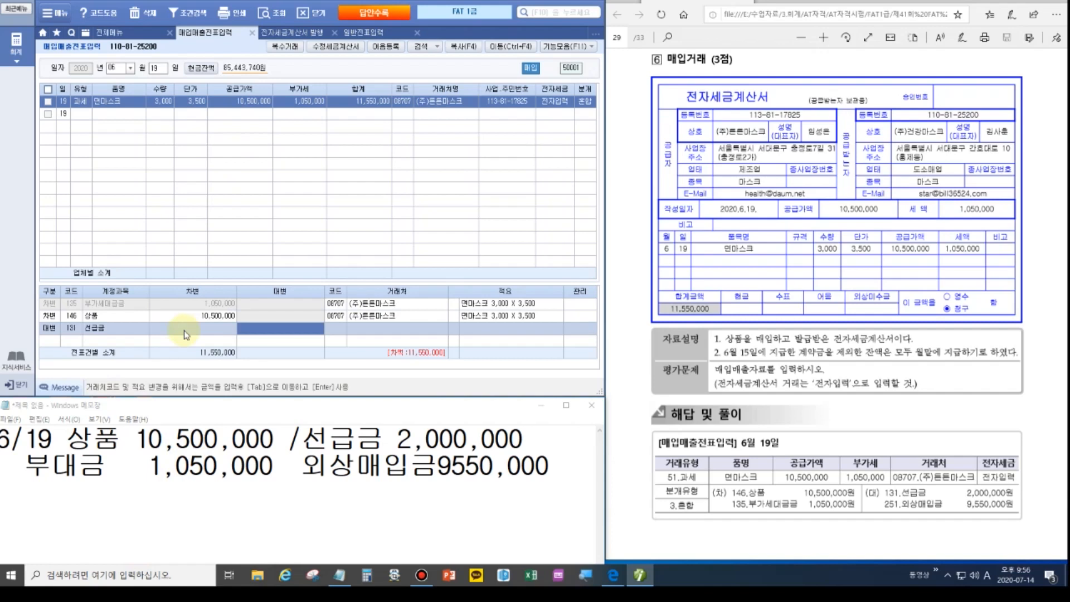
type("2000000")
key("Return")
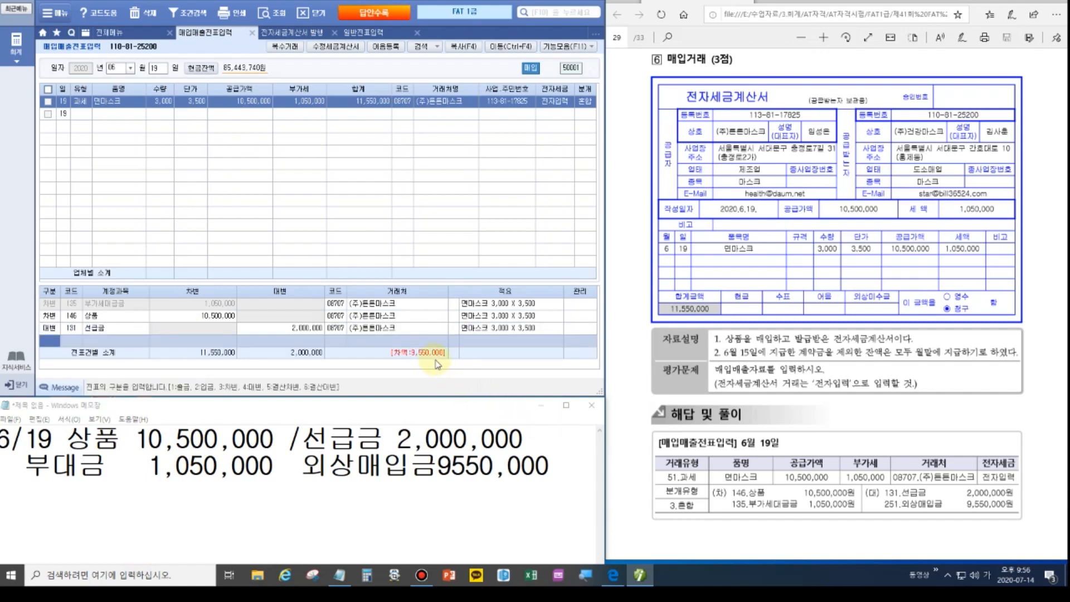
type("4")
key("Return")
type("251")
key("Return")
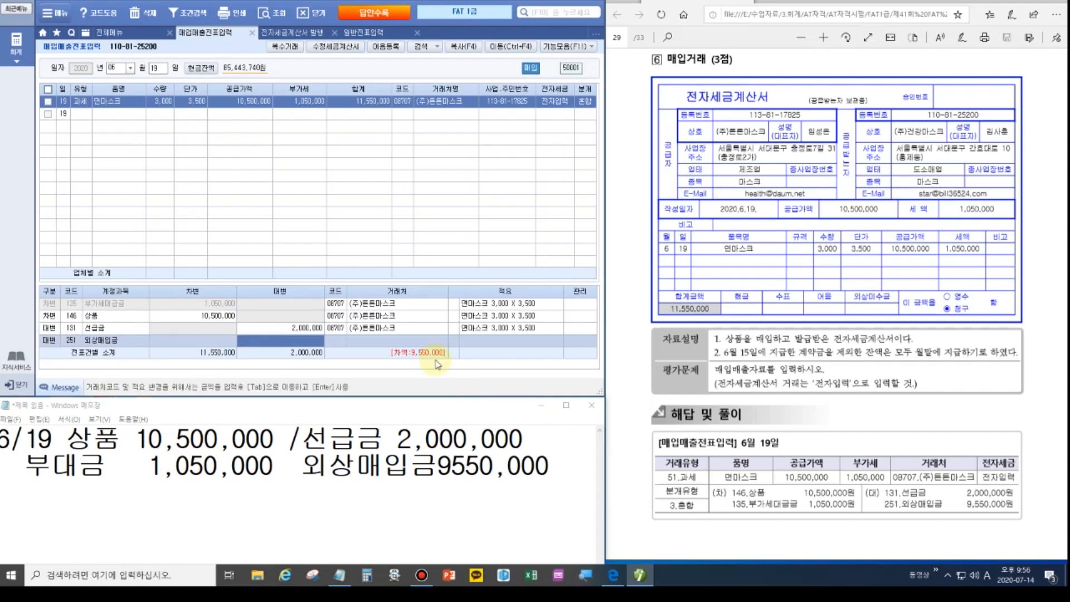
type("9550000")
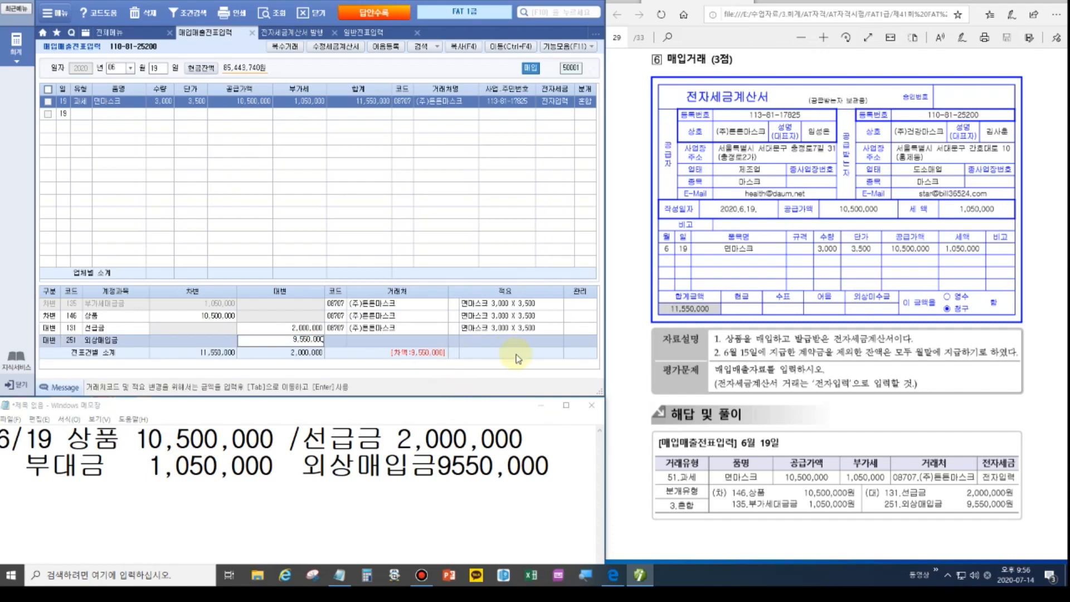
key("Return")
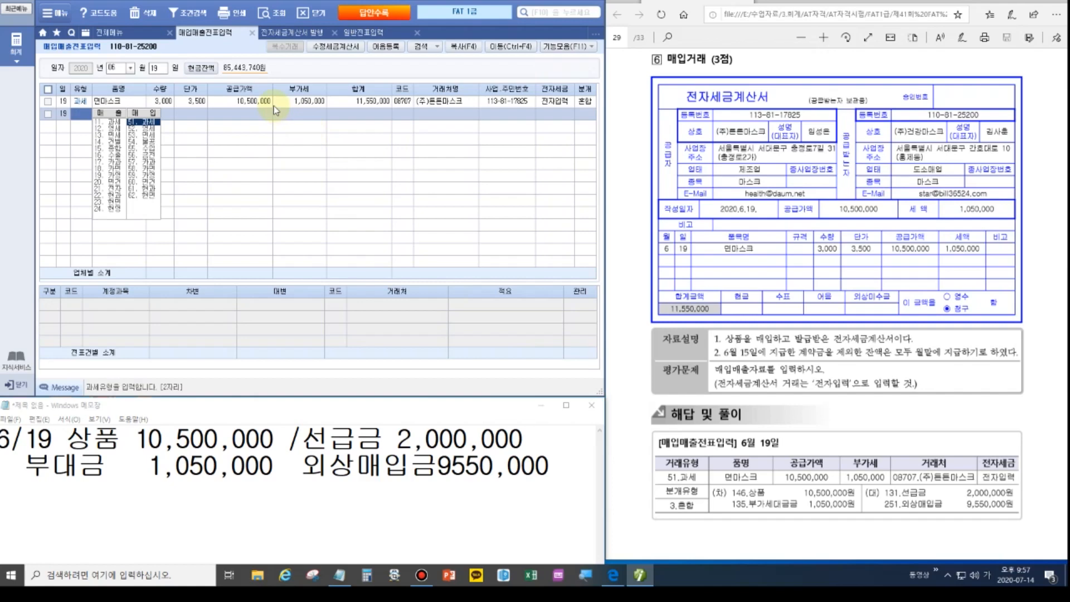
Check the 6/19 journal lines and move the PDF to problem 7 on page 30.
left_click(284, 104)
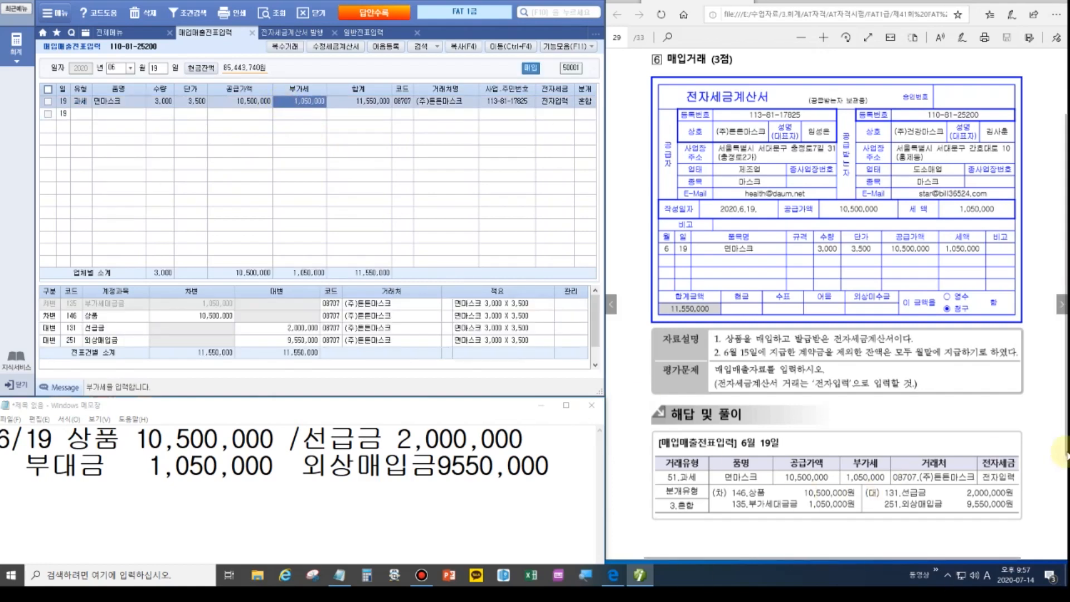
left_click(1040, 357)
scroll(891, 279, "down", 10)
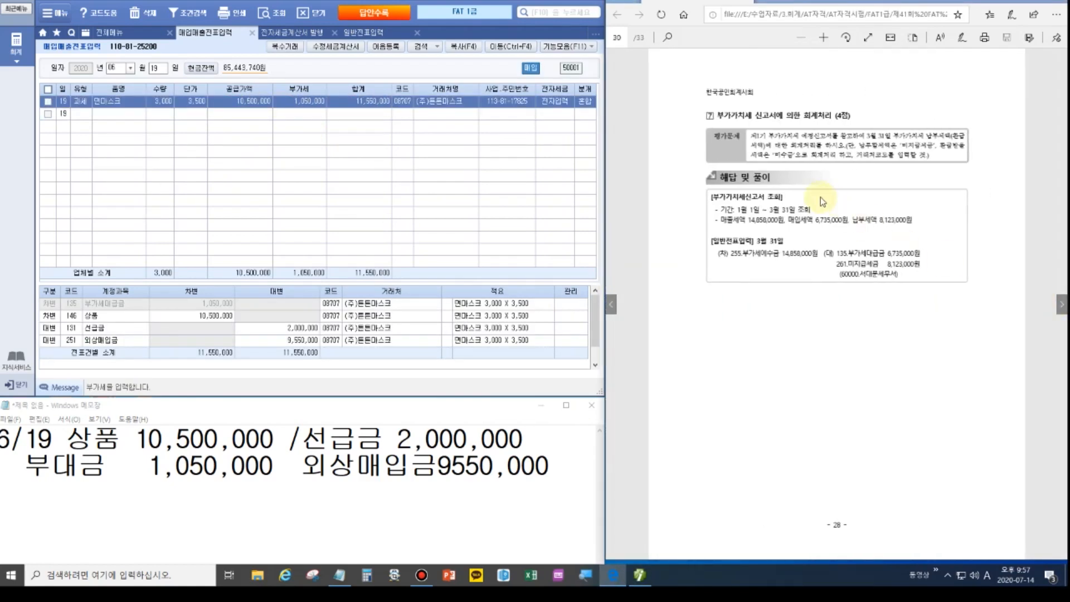
scroll(818, 195, "up", 1)
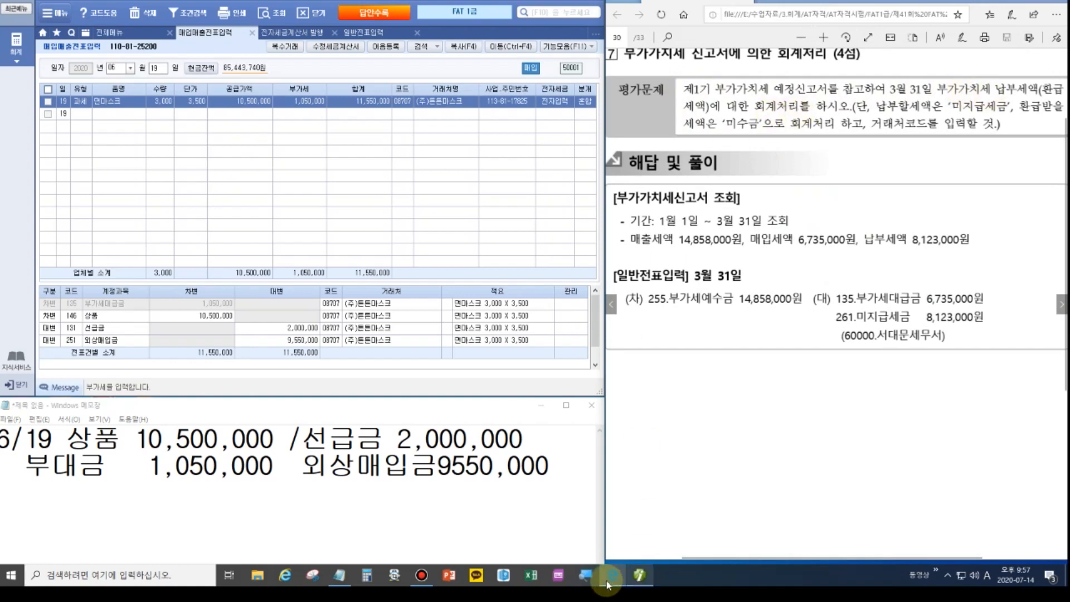
Empty the Notepad memo and close the general journal, e-tax invoice and purchase/sales screens.
left_click_drag(554, 467, 1, 443)
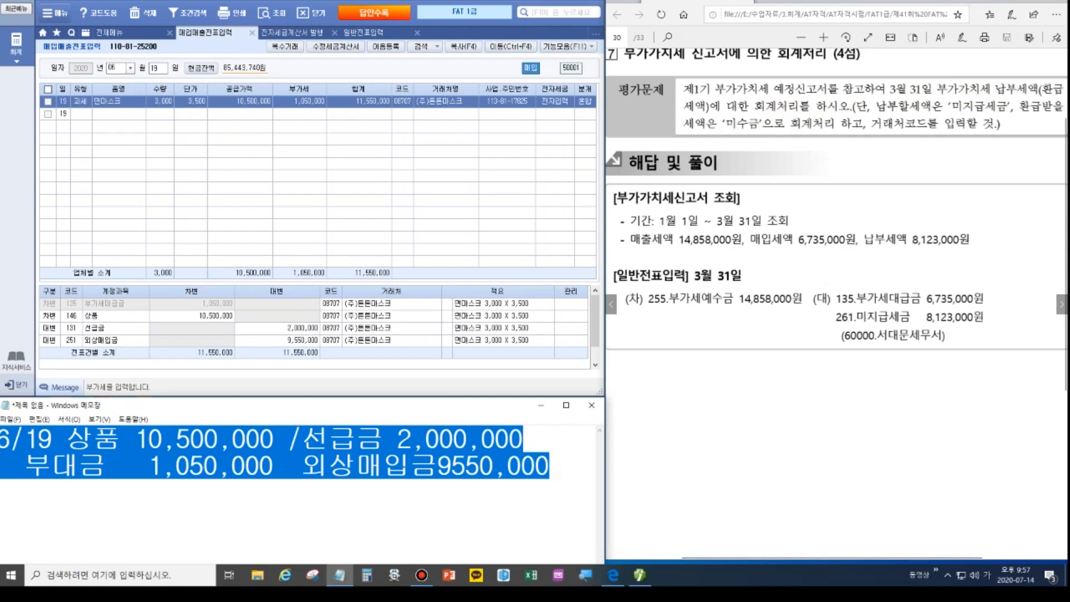
key("Delete")
left_click(415, 34)
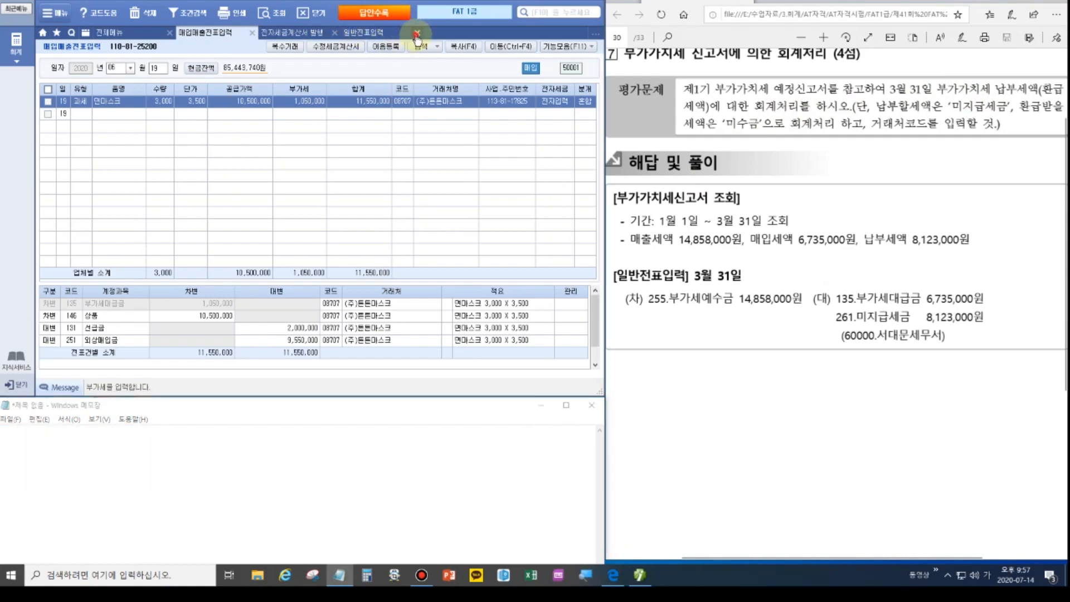
left_click(415, 35)
left_click(334, 32)
left_click(252, 34)
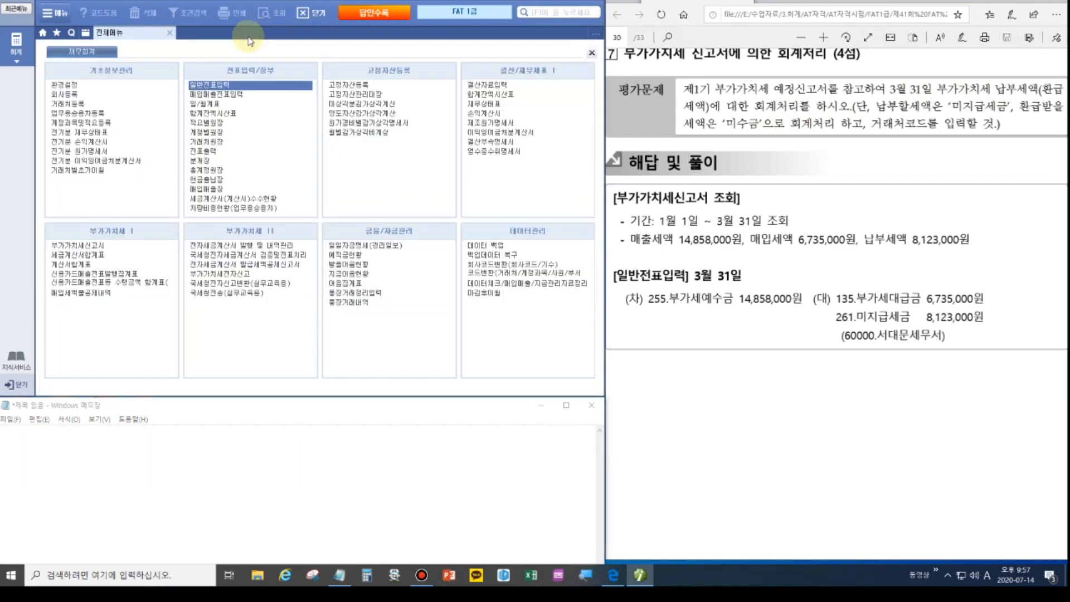
Load the 부가가치세신고서 for 01/01–03/31 as 1.정기신고 with the saved data.
left_click(97, 245)
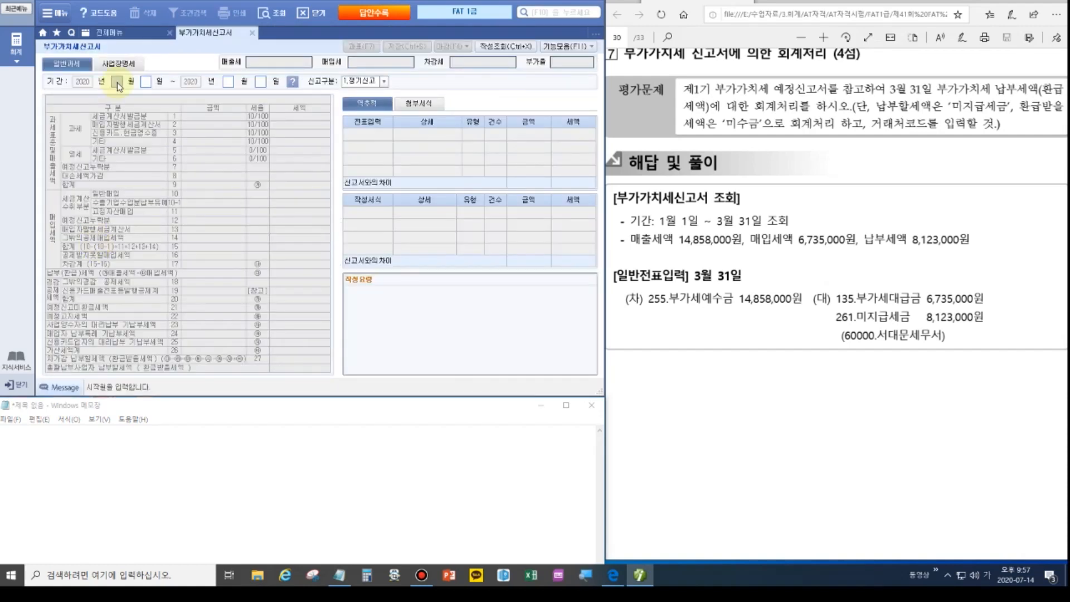
type("1")
key("Return")
type("3")
key("Return")
key("Return")
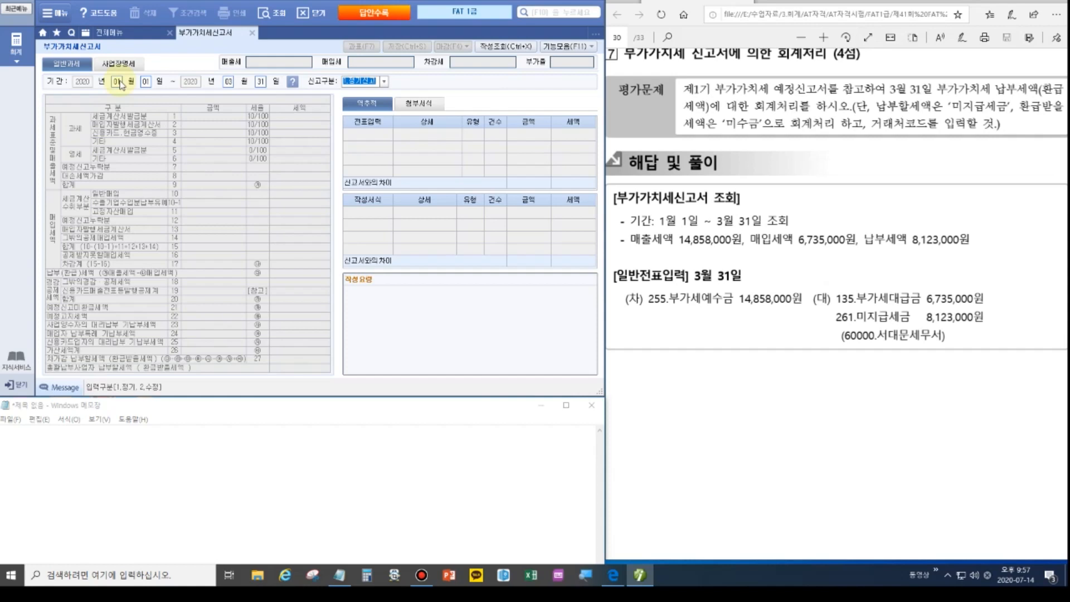
key("Return")
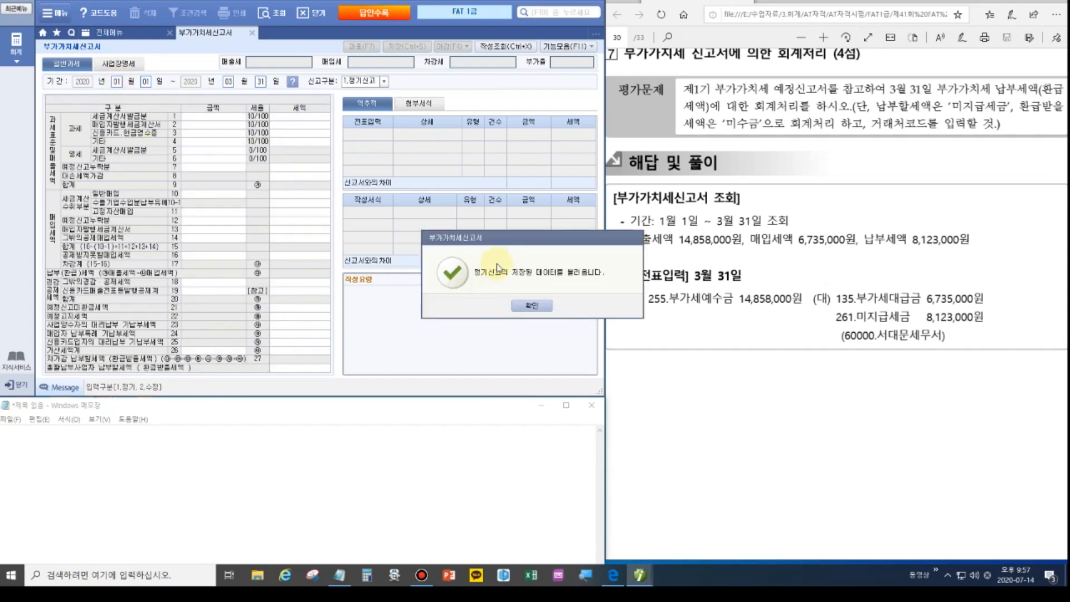
left_click(532, 307)
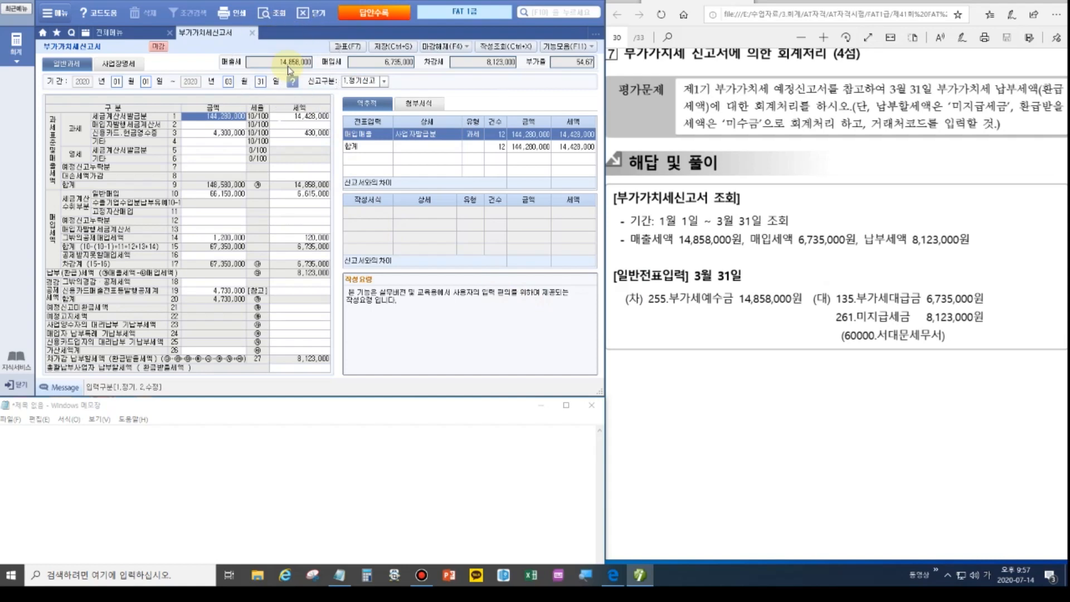
left_click(249, 445)
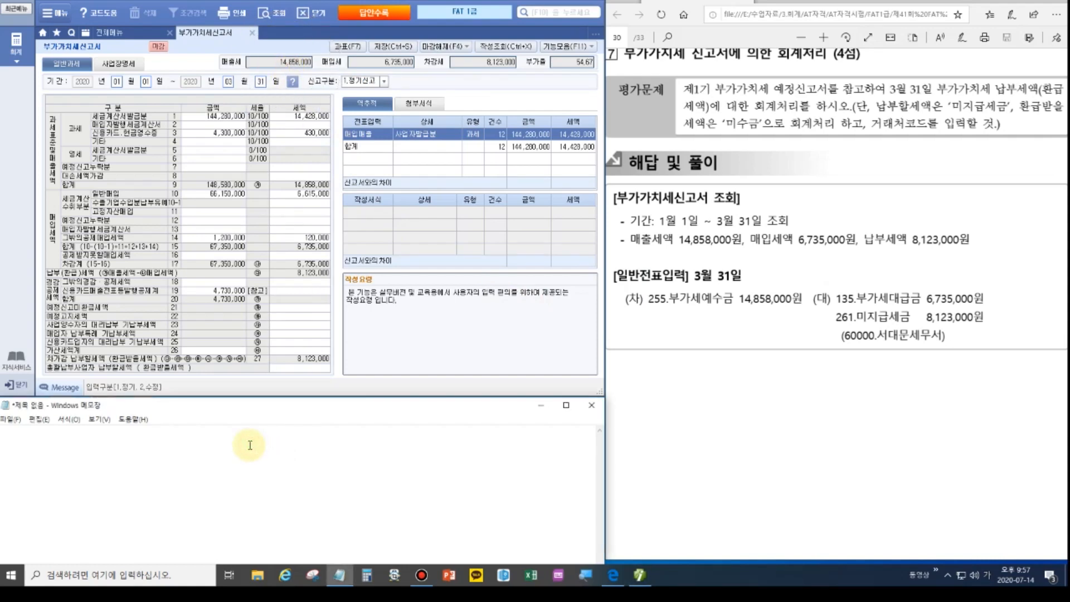
Type the debit account in the Notepad memo and correct it to '부예금'.
type("부가셍예수금")
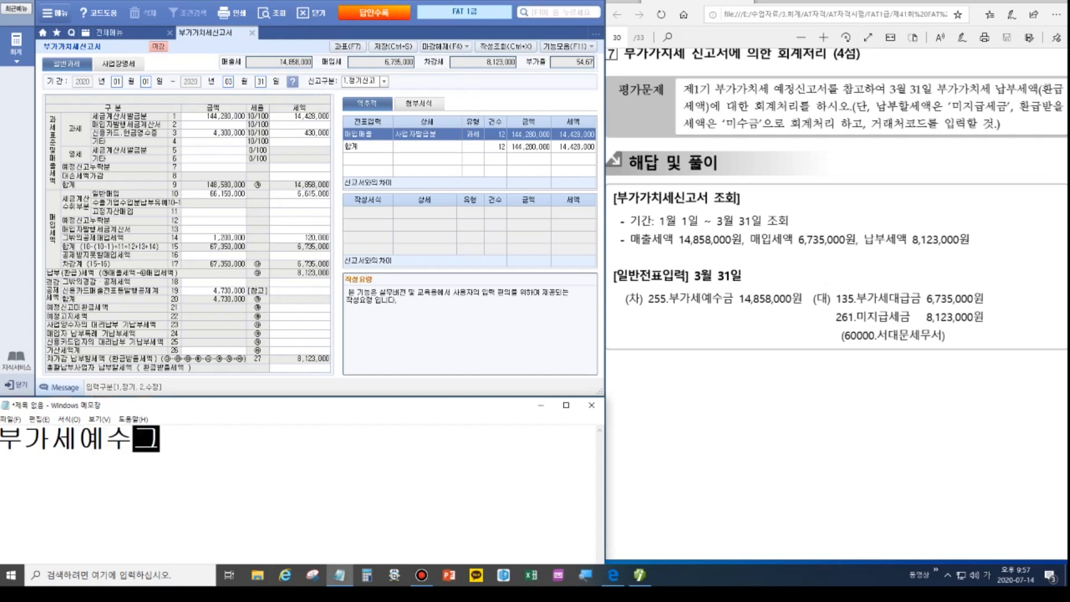
key("Left")
key("Left")
key("Left")
key("Left")
key("Left")
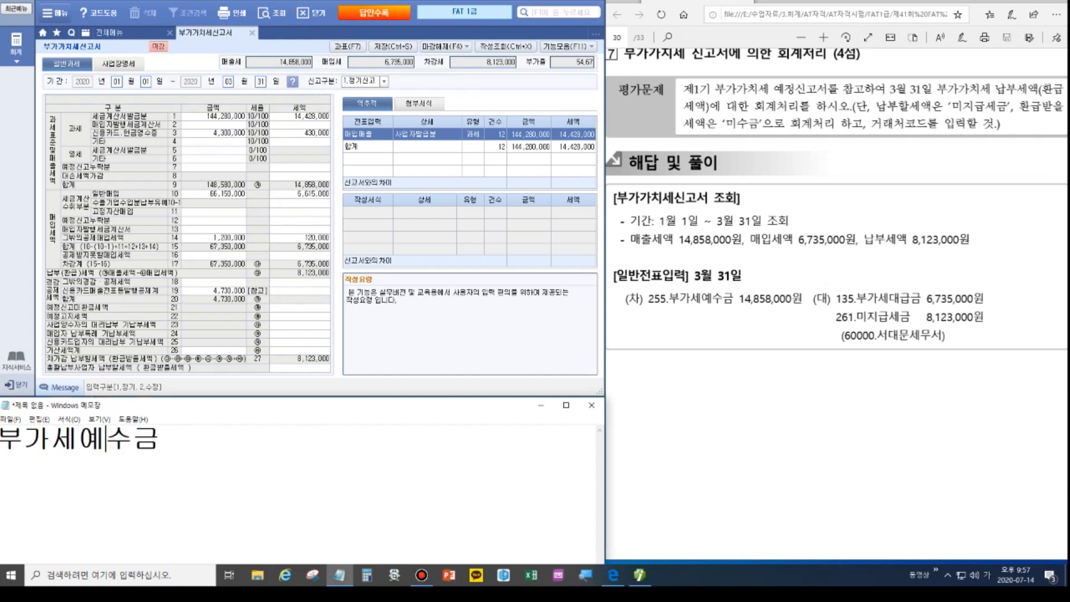
key("Delete")
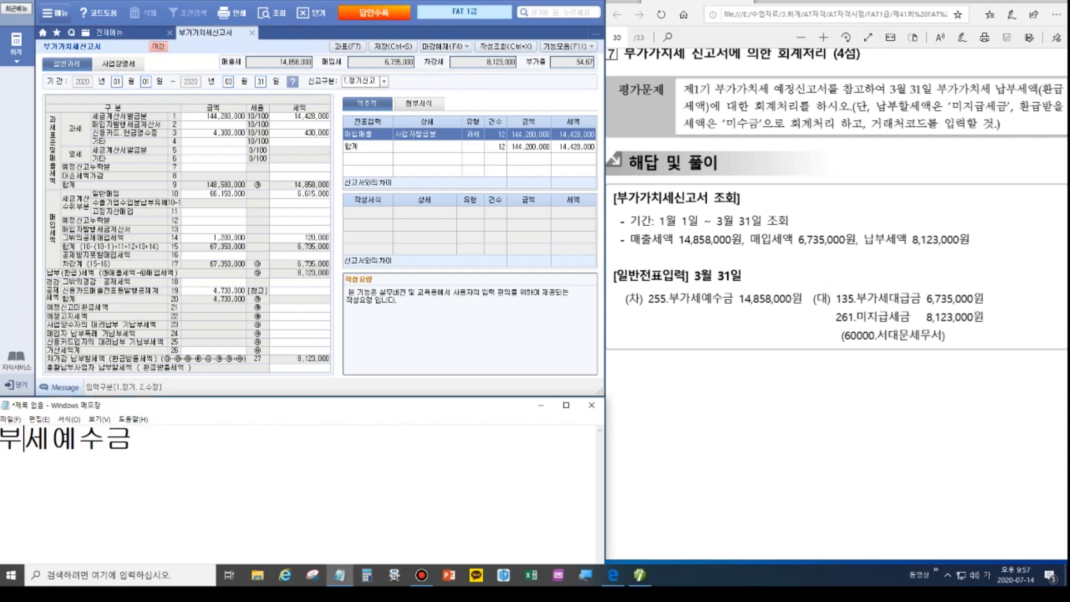
key("Delete")
key("Right")
key("Delete")
key("Right")
Add 14,858,000 / 부대금 6,735,000 and a 미지급세금 8123,000 line, then open 회사등록 in Smart A.
type("14")
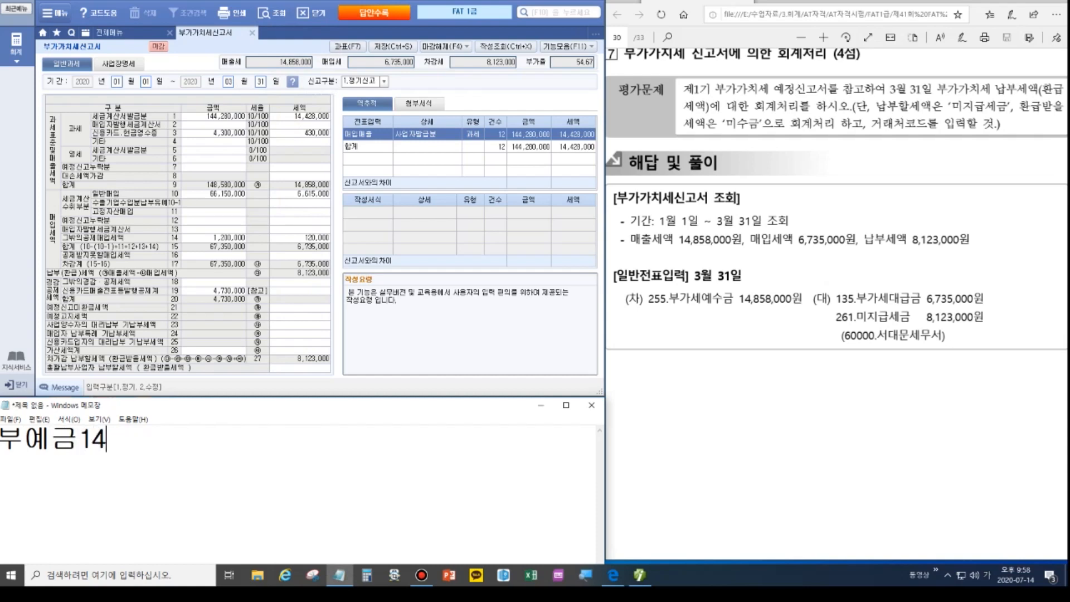
type(",858")
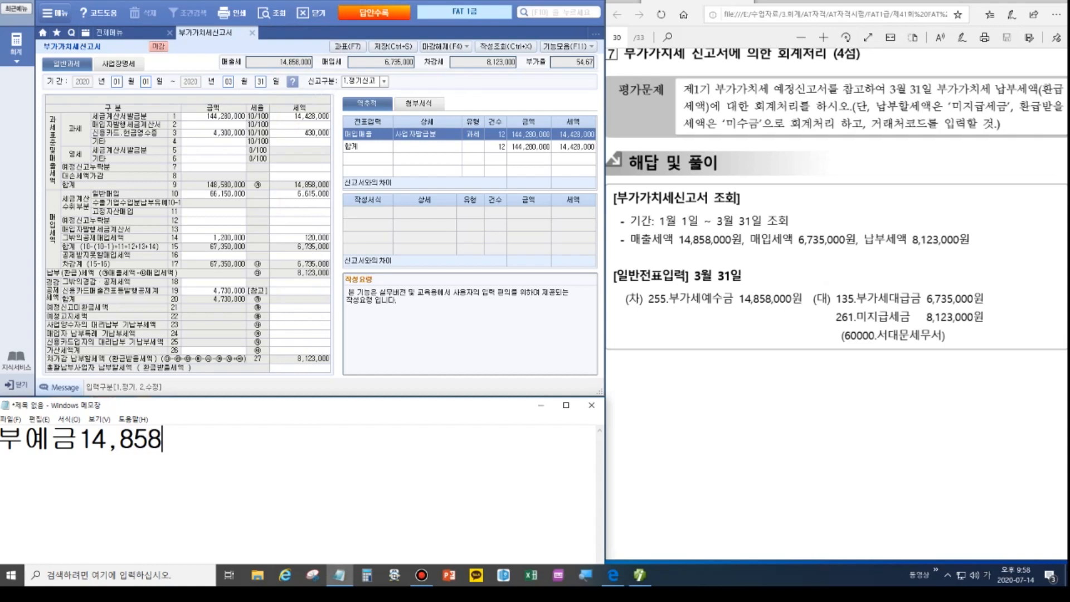
type(",000 / ")
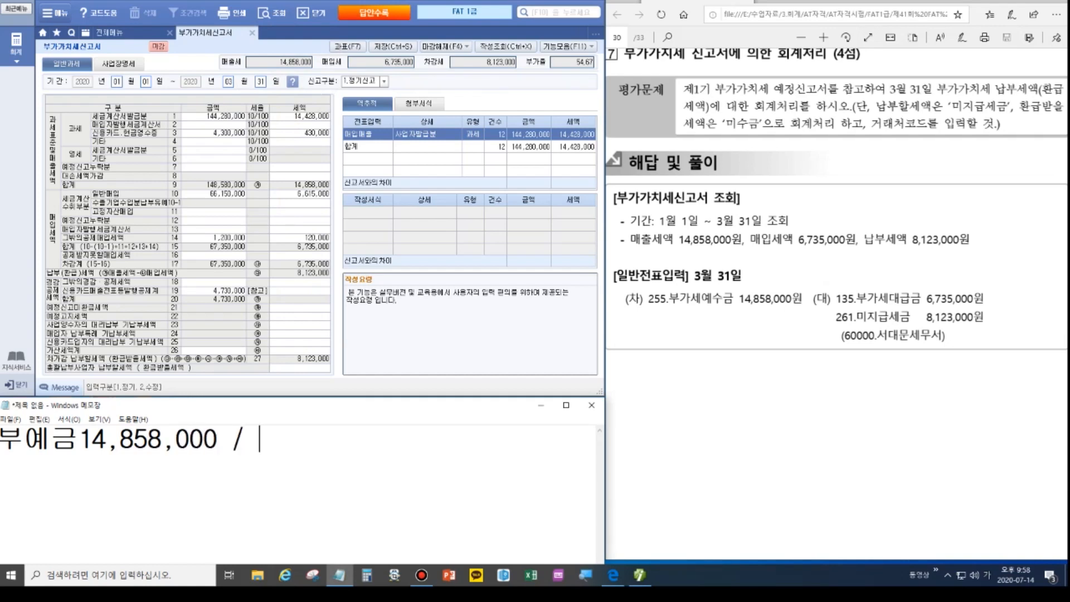
type("부")
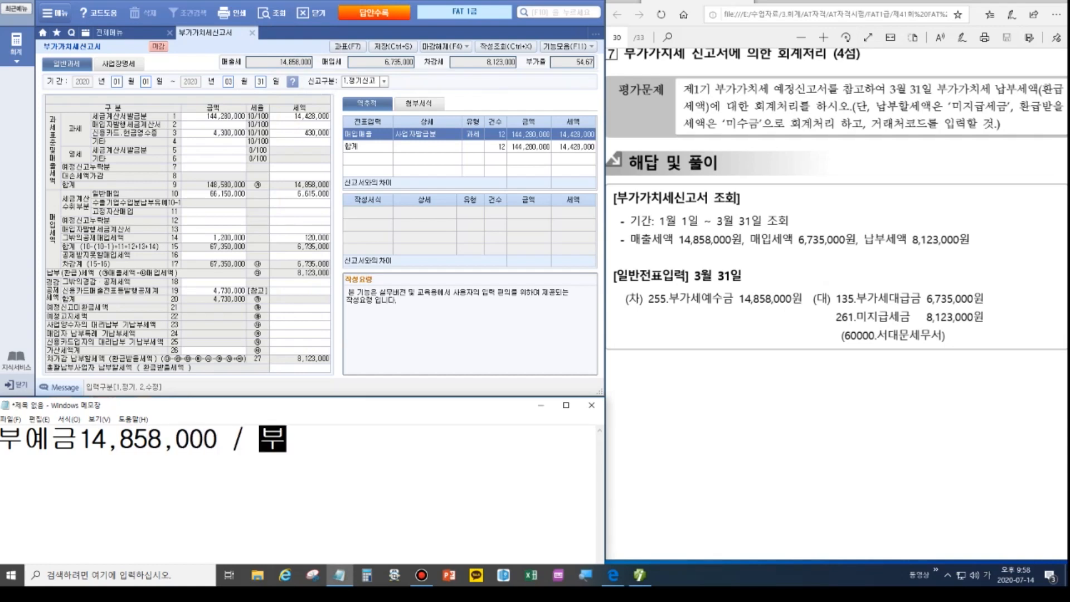
type("대금 6735,000")
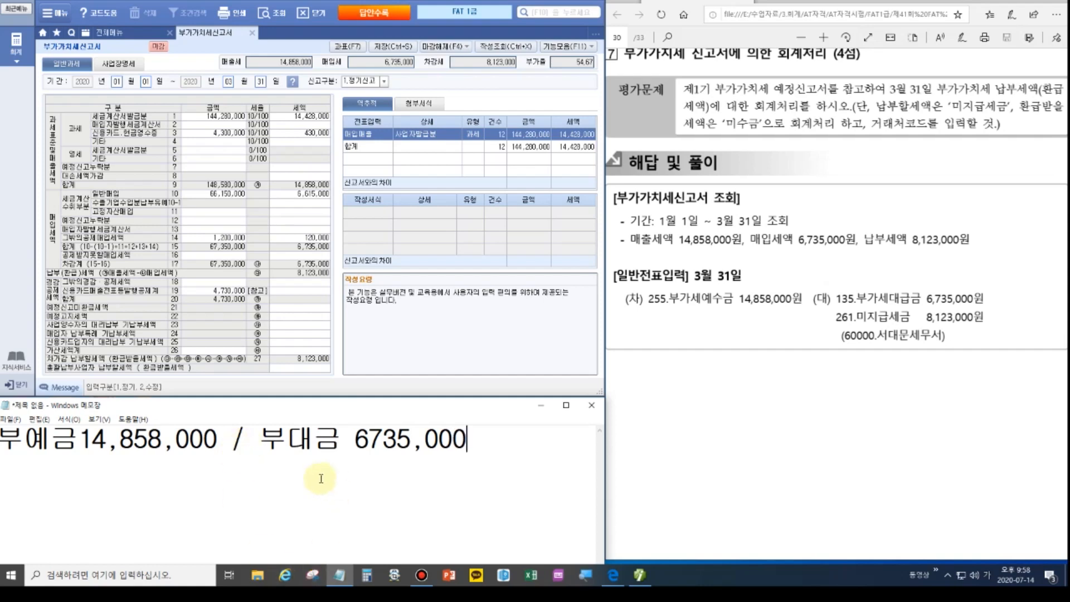
left_click(299, 440)
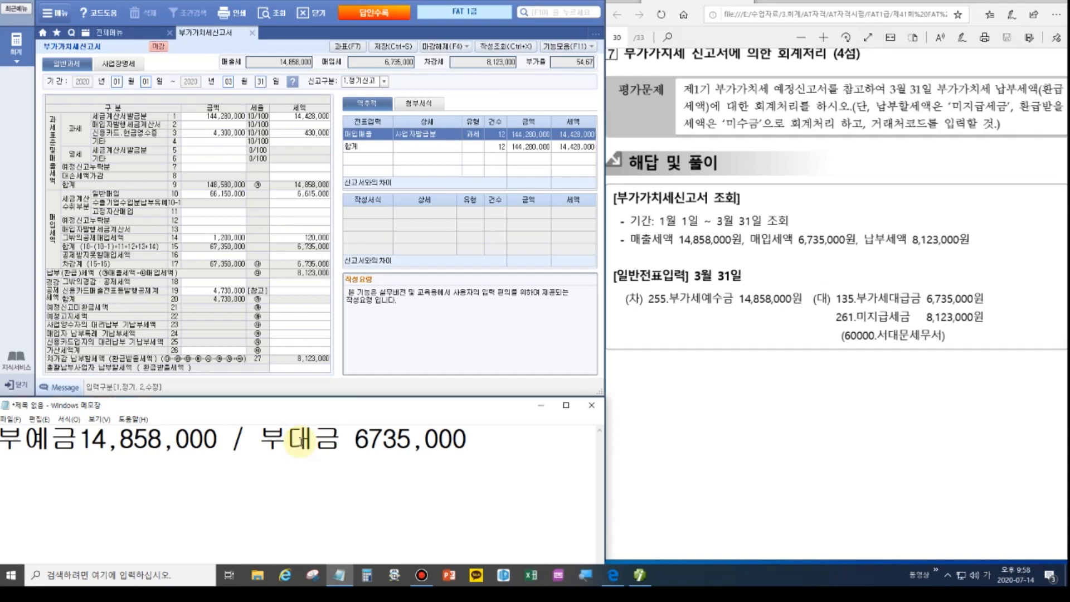
key("Right")
key("Right")
key("Right")
key("Right")
type(",")
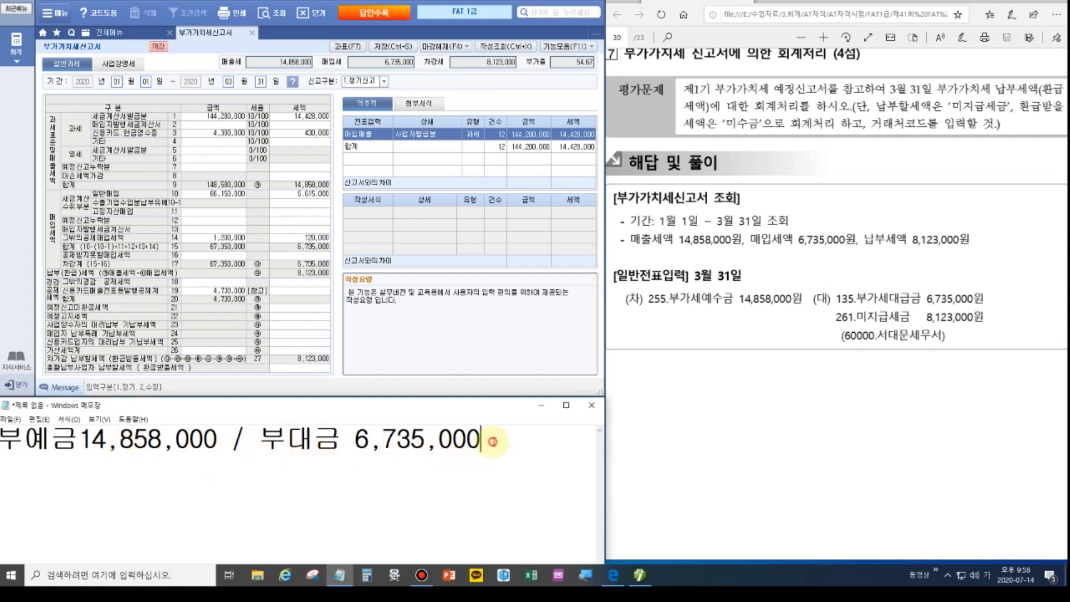
key("Return")
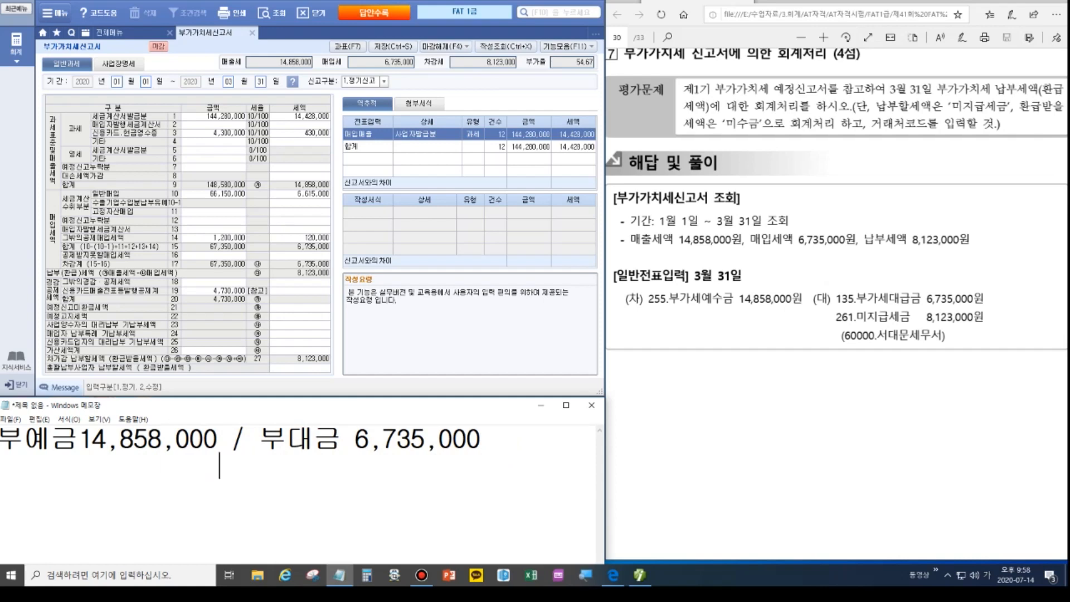
type("미지급세금")
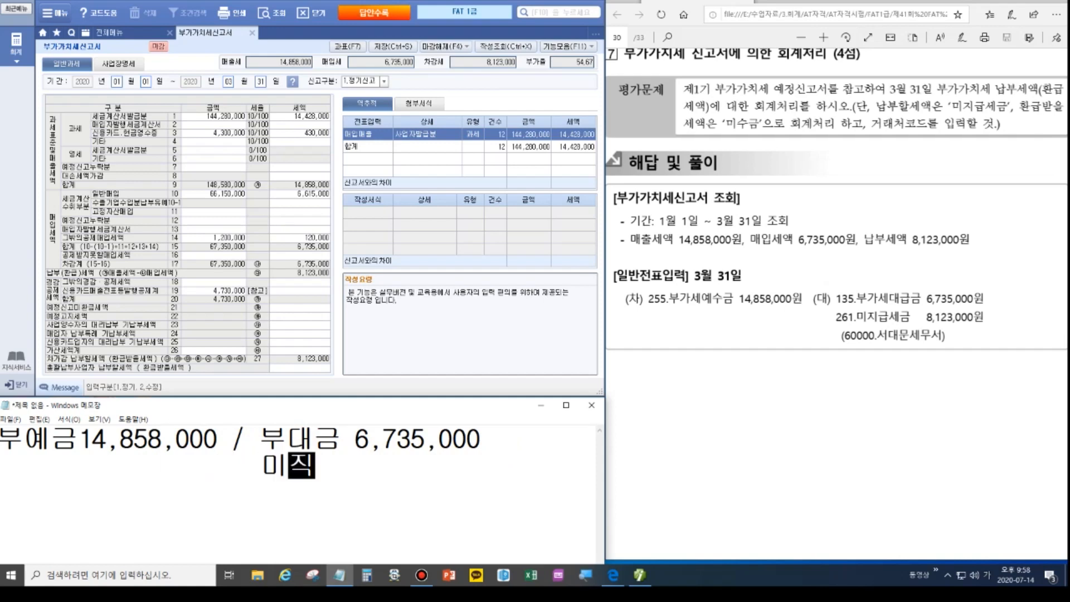
type(" 8123,000")
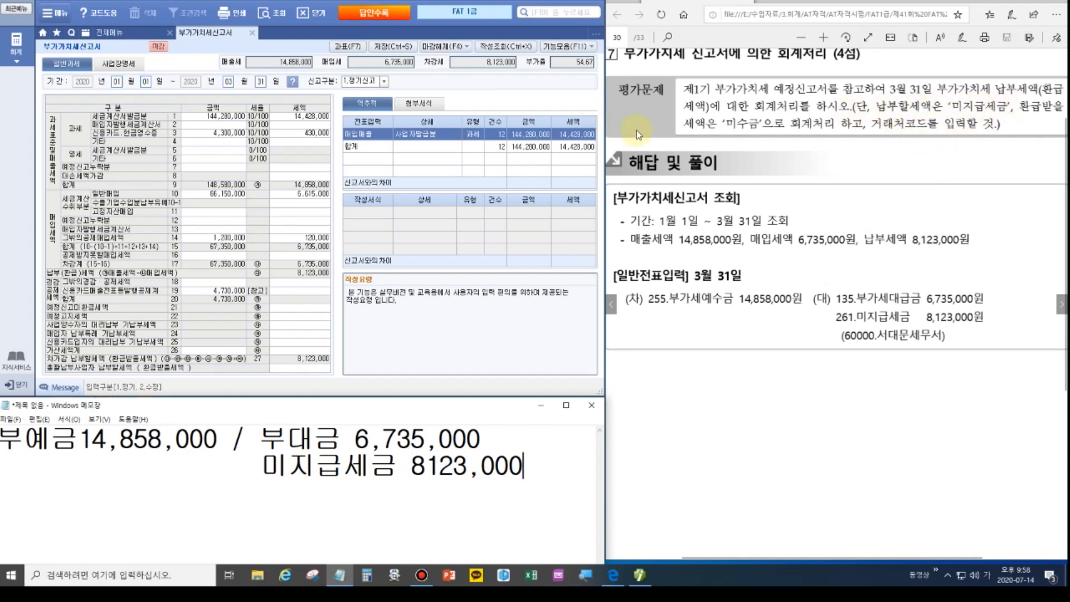
left_click(107, 33)
left_click(79, 95)
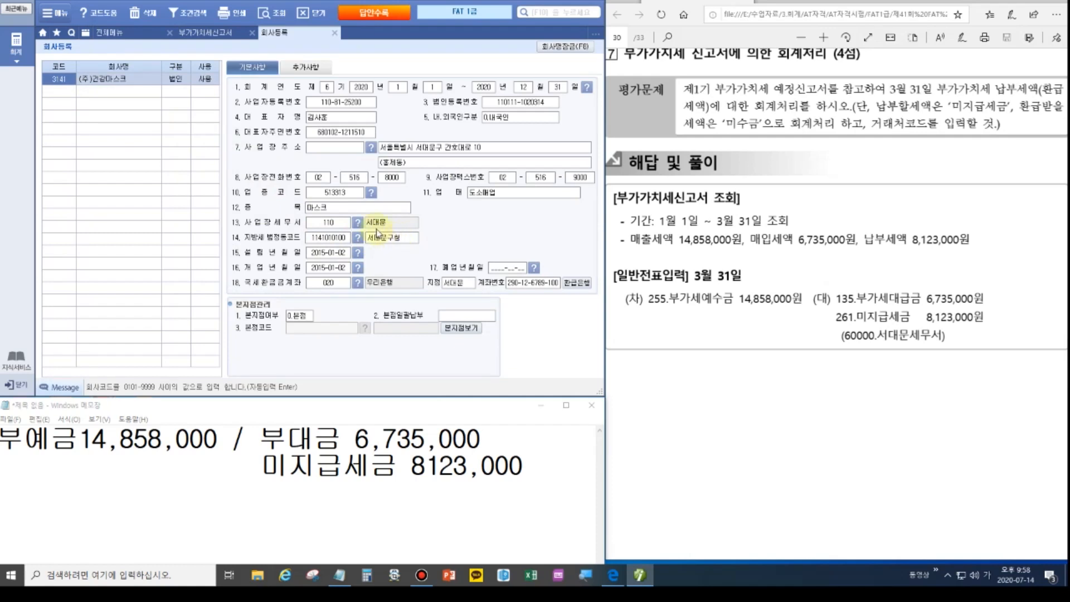
Add 서대문 and a top heading '3/31(일반전표)' to the memo, with Smart A on 전체메뉴.
left_click(523, 465)
type("설")
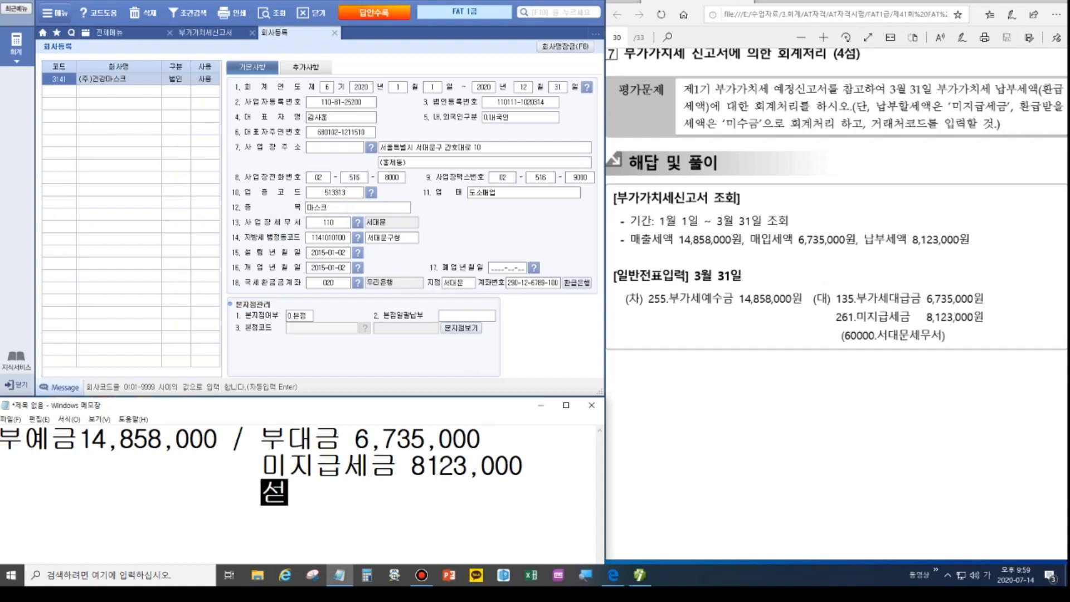
type("대문")
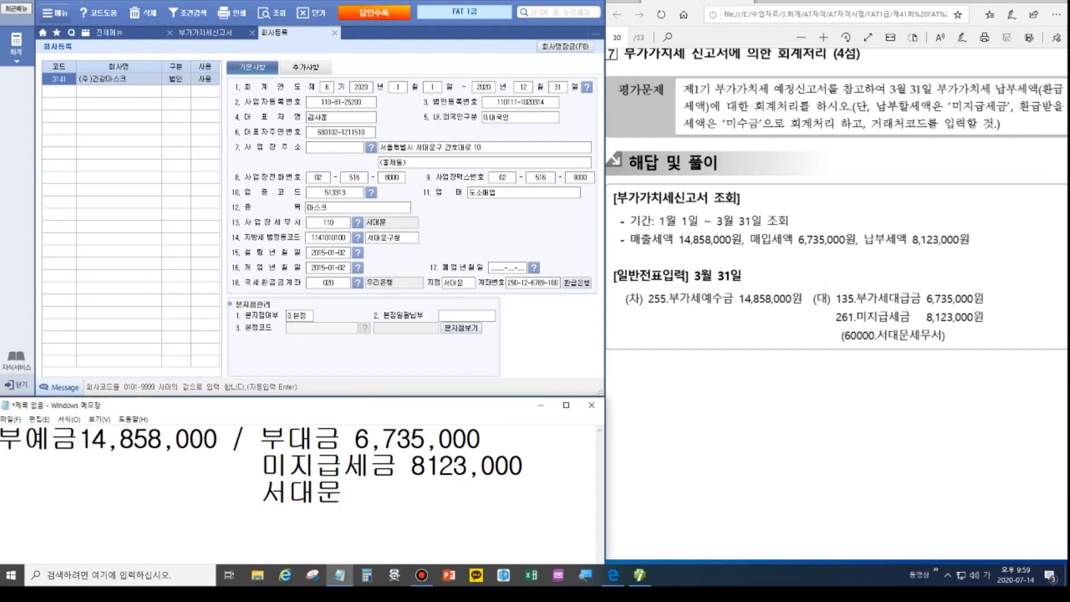
left_click(122, 39)
left_click(284, 437)
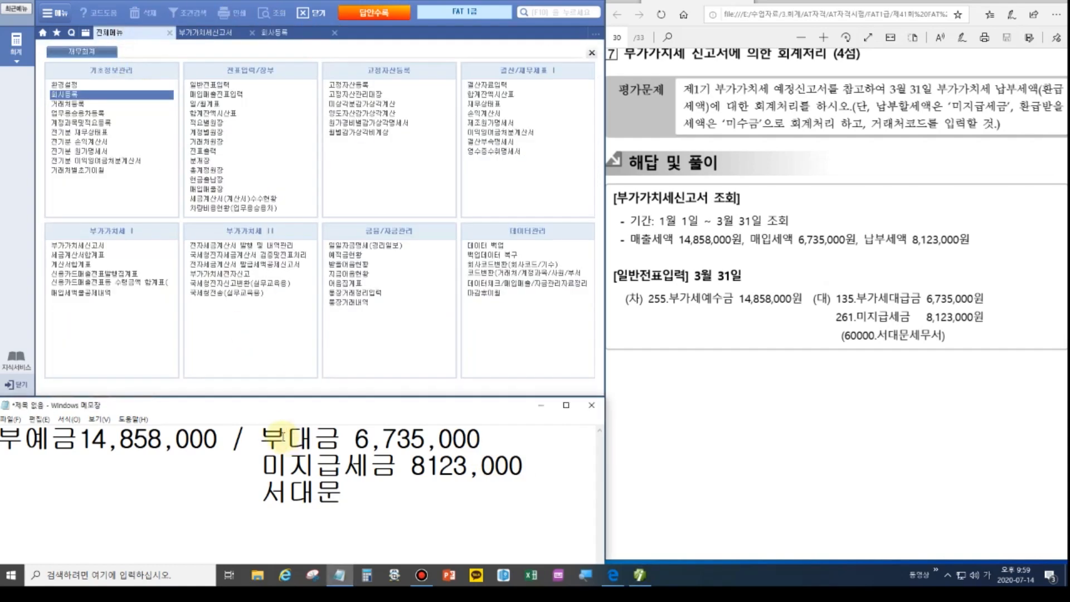
key("ctrl+Home")
key("Return")
key("Up")
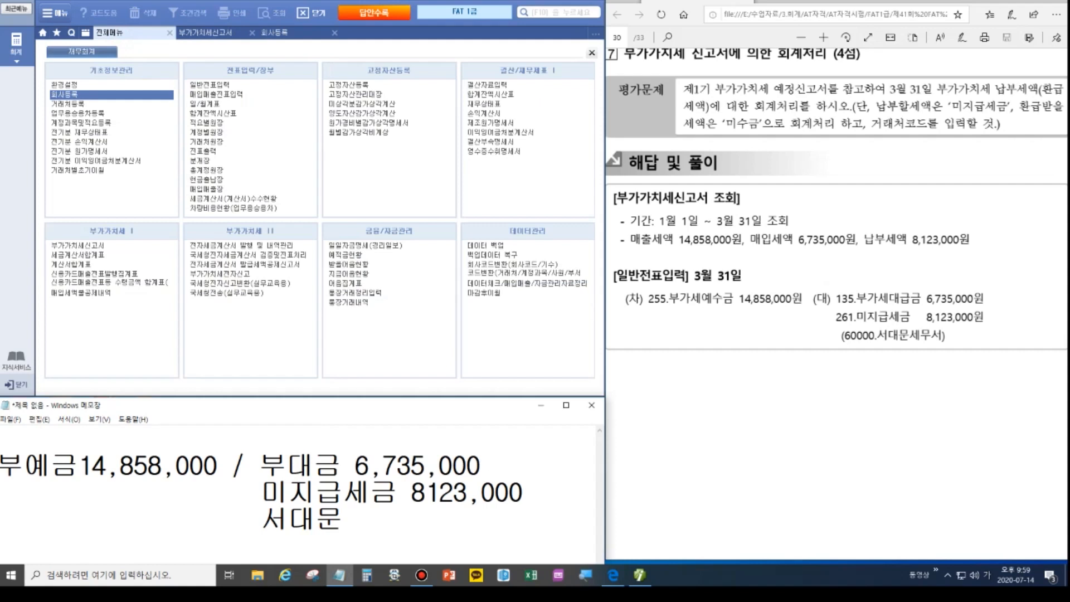
type("3/31(일반전표)")
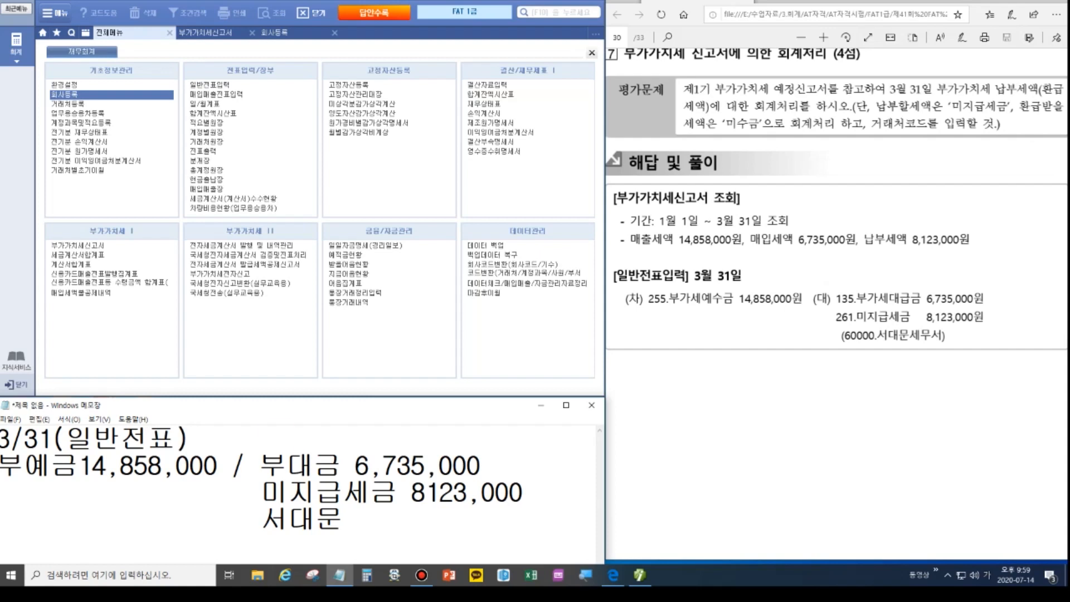
Start a 03/31 general voucher debiting 255 부가세예수금 14,858,000.
left_click(208, 85)
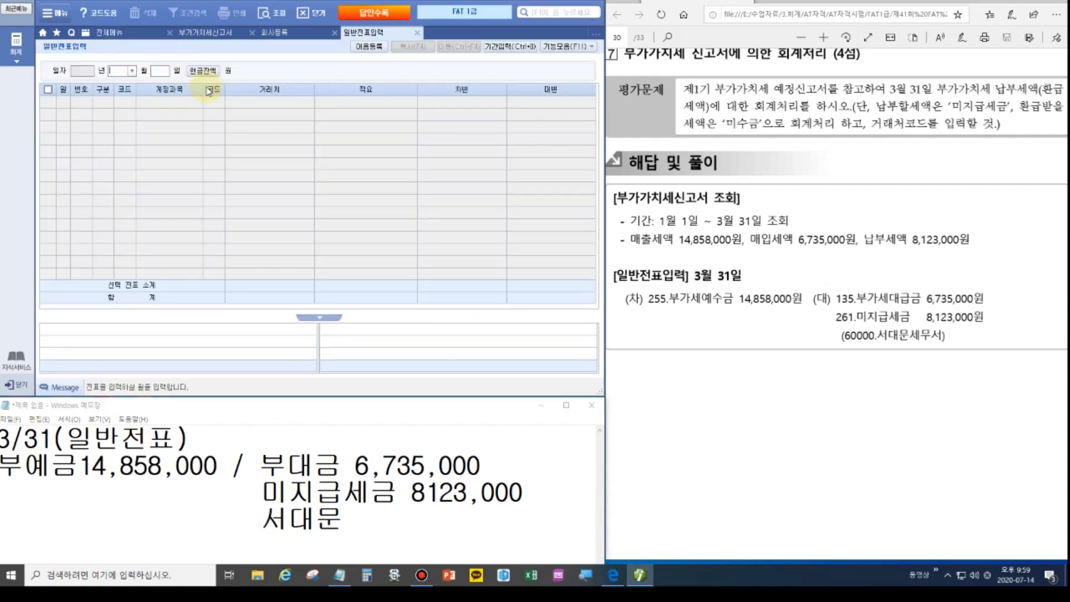
type("3")
key("Return")
type("31")
key("Return")
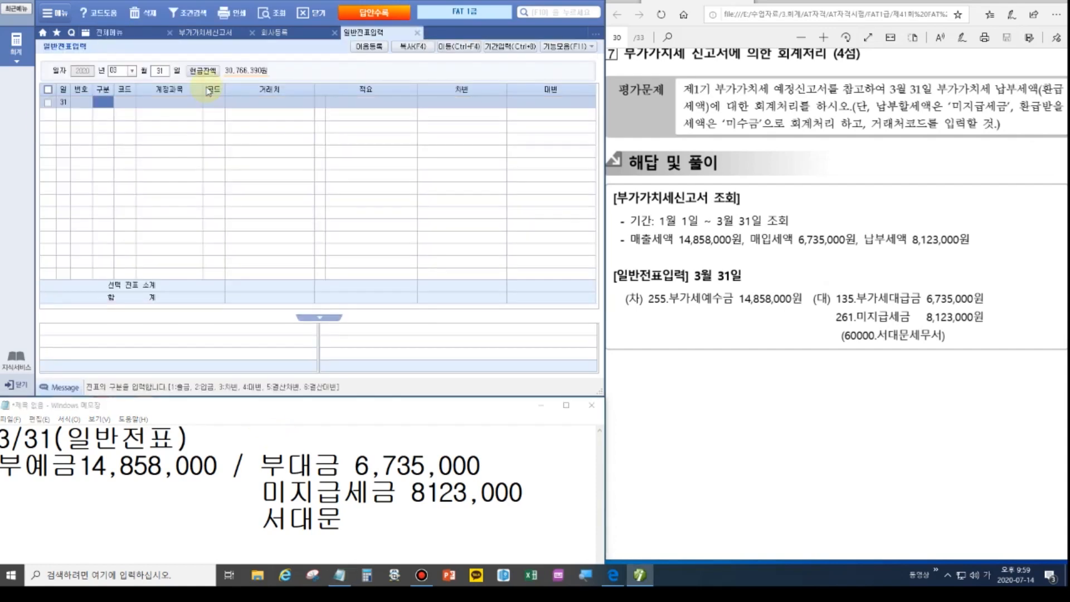
type("3")
key("Return")
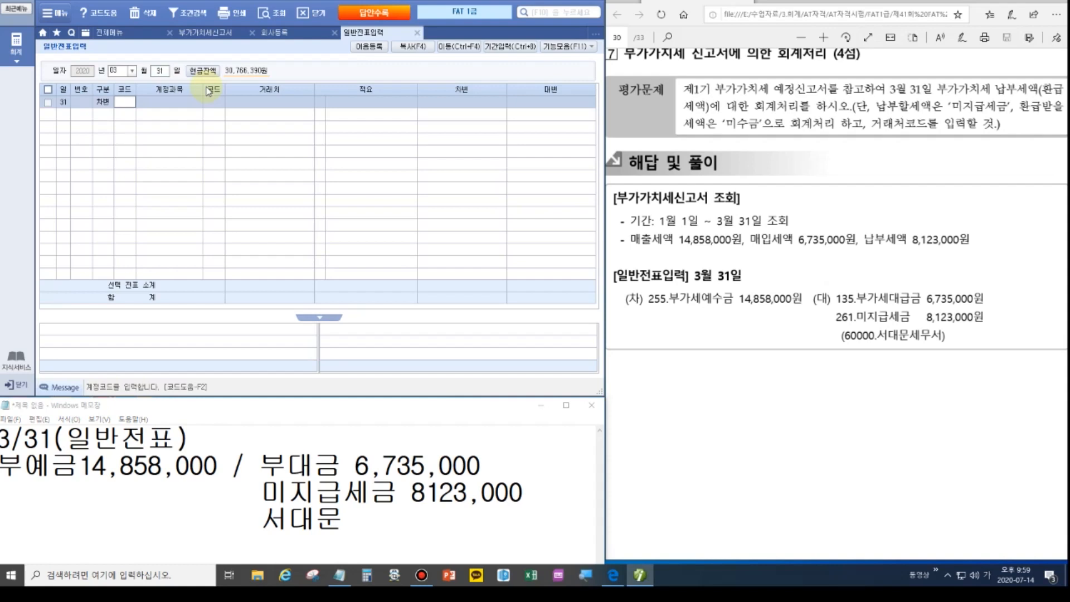
type("부가")
key("Return")
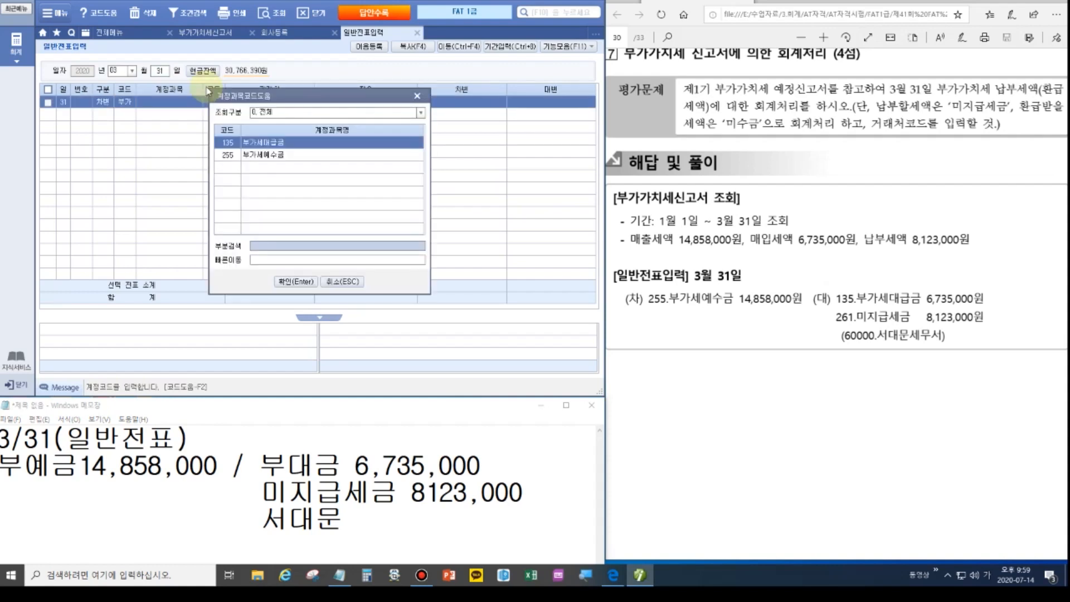
key("Down")
key("Return")
key("Return")
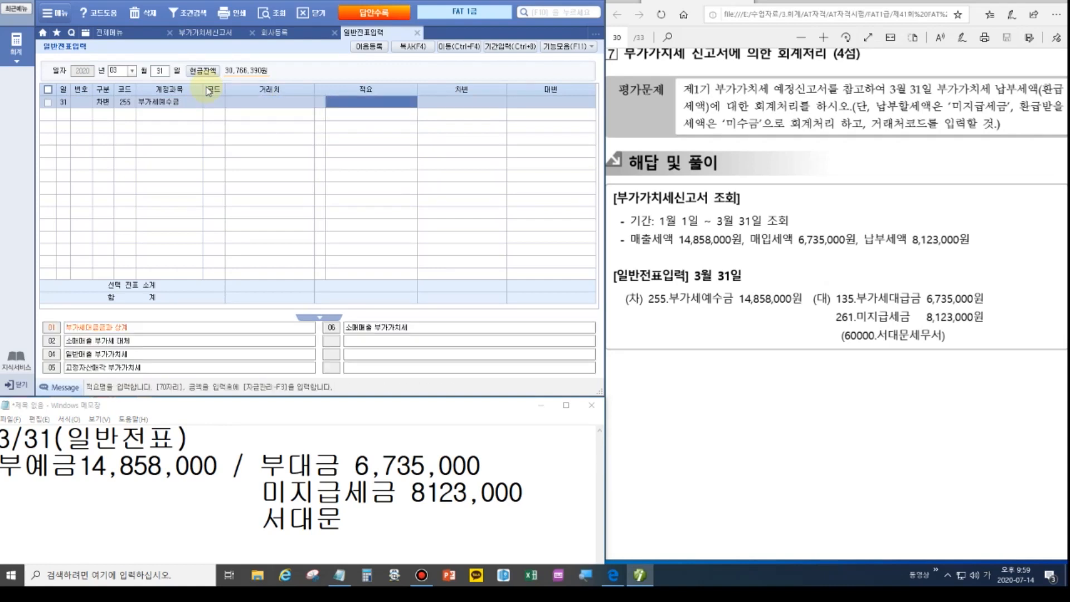
key("Return")
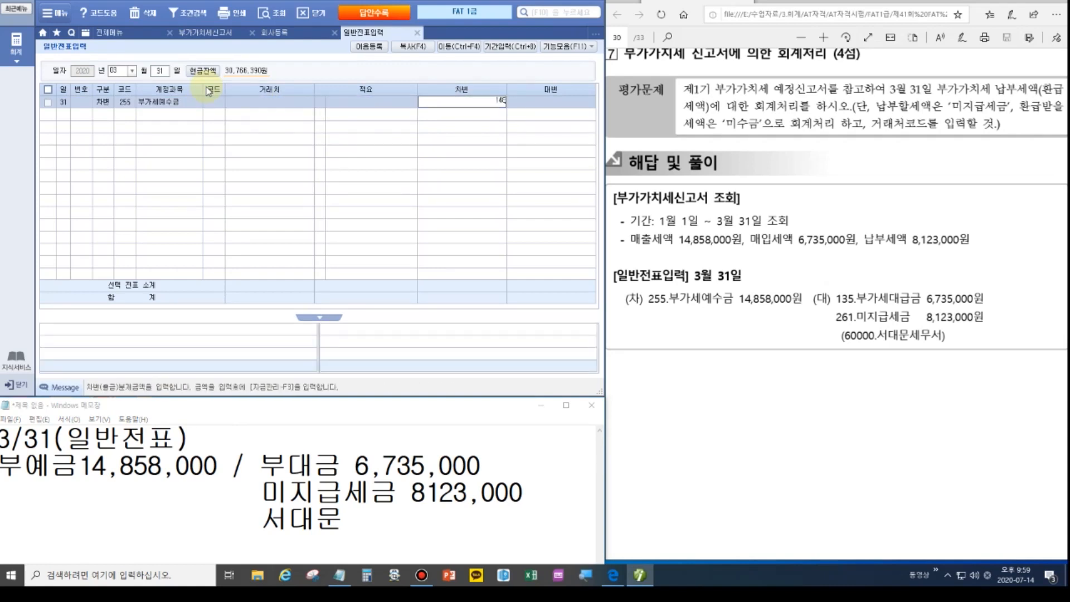
key("Return")
Credit 135 부가세대급금 6,735,000.
type("4")
key("Return")
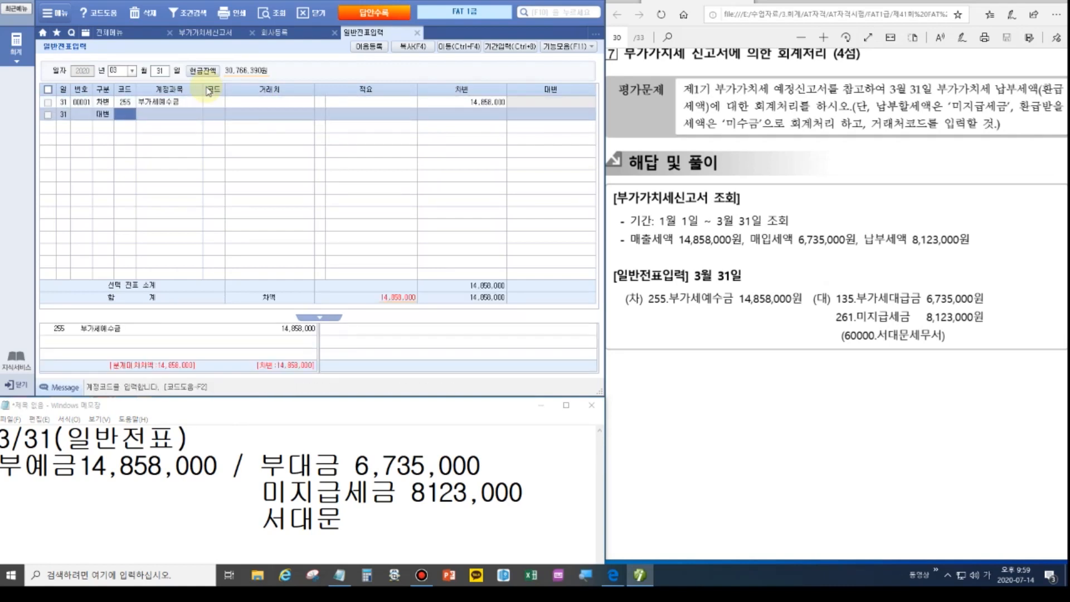
type("135")
key("Return")
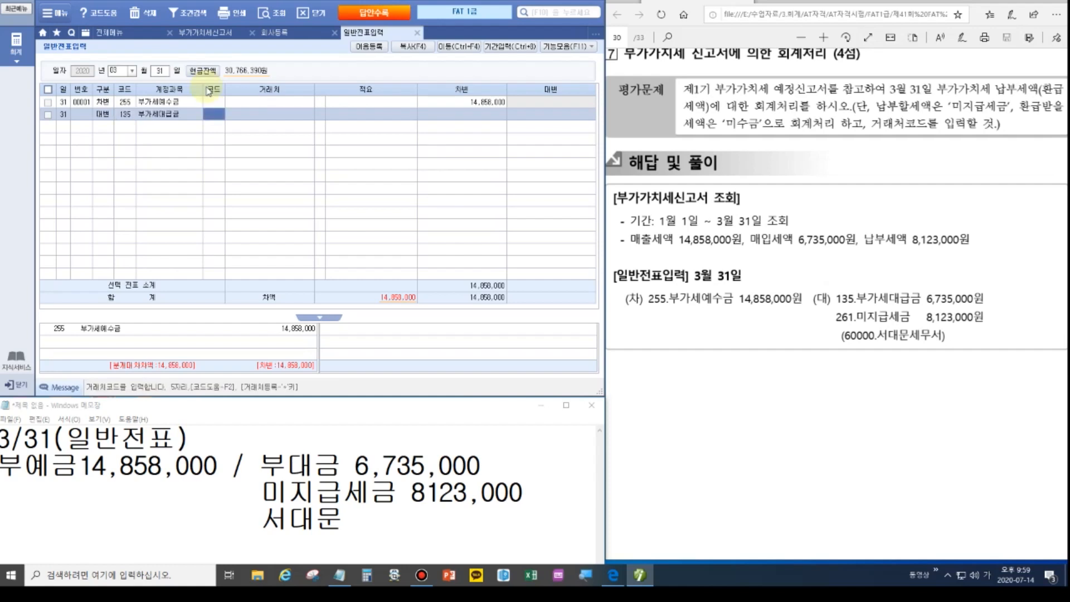
key("Return")
key("Return")
key("Return")
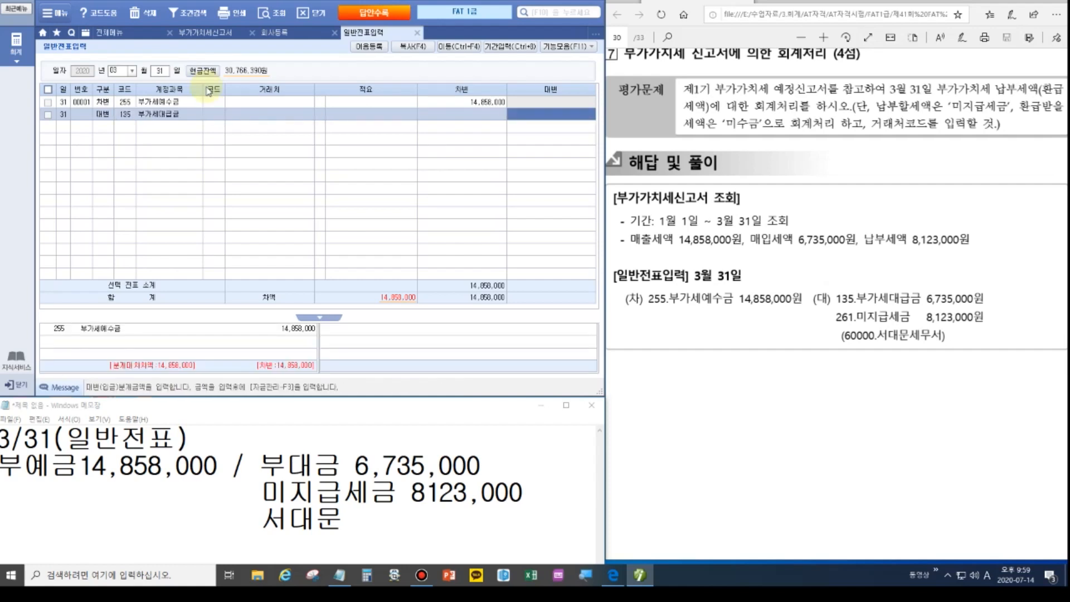
type("6,735,000")
key("Return")
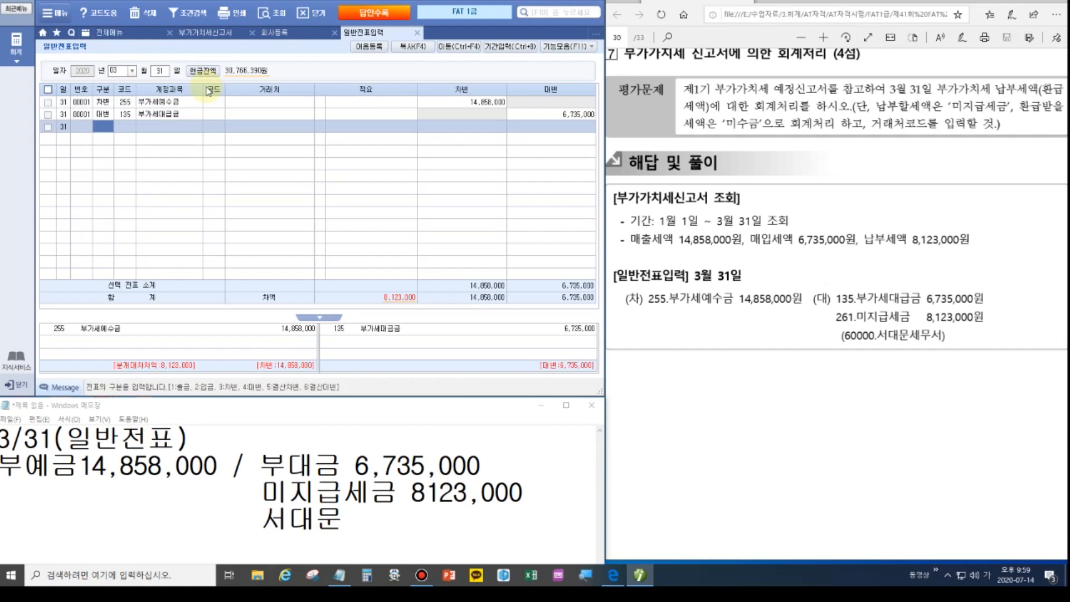
Credit 261 미지급세금 8,123,000 to partner 서대문세무서, balancing the voucher.
type("426")
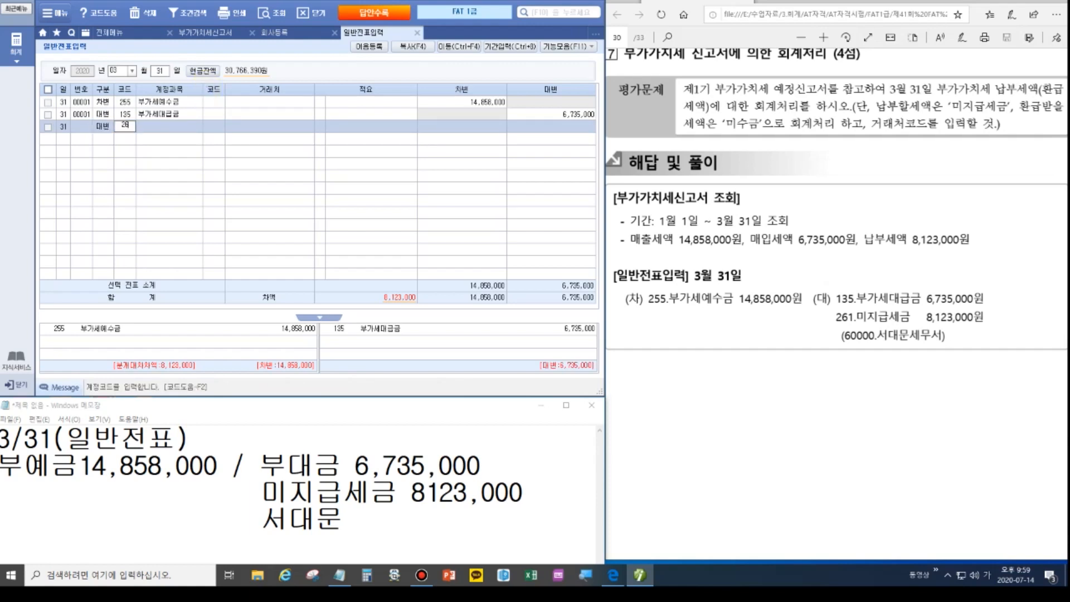
type("1")
key("Return")
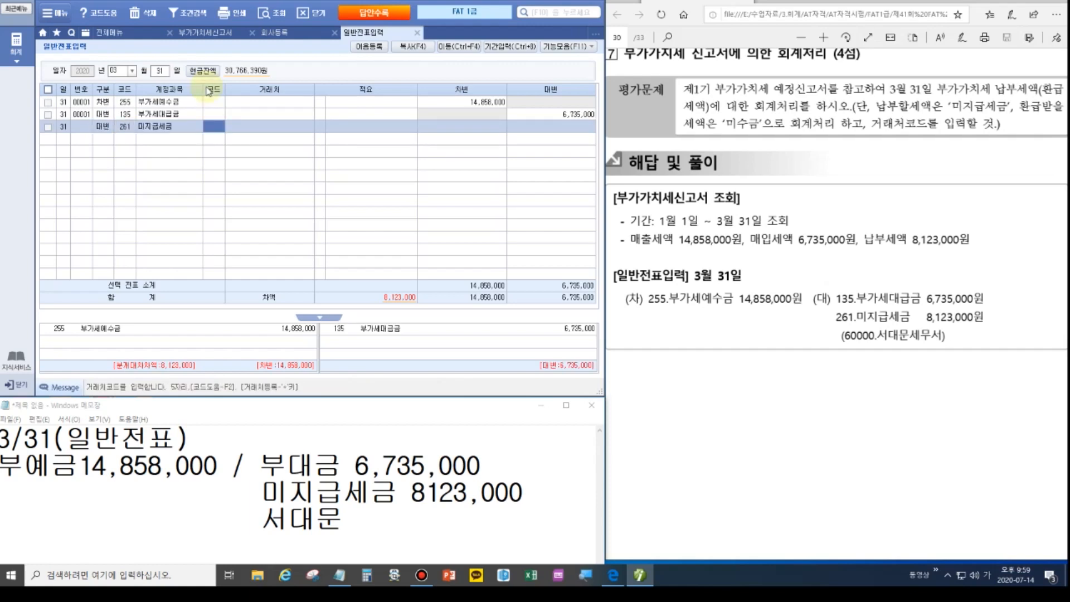
type("서대문")
key("Return")
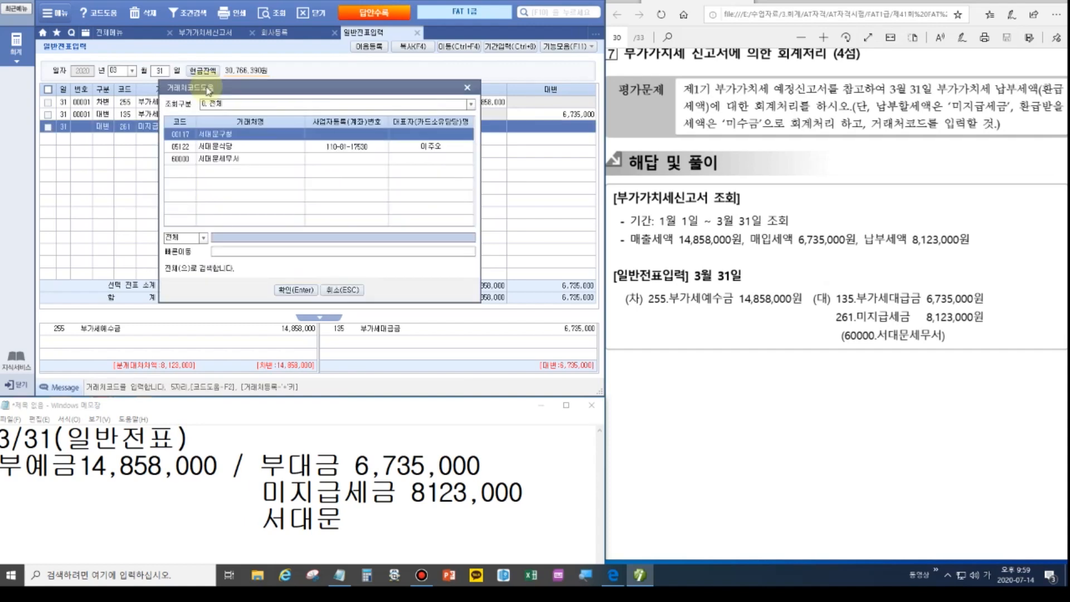
key("Down")
key("Down")
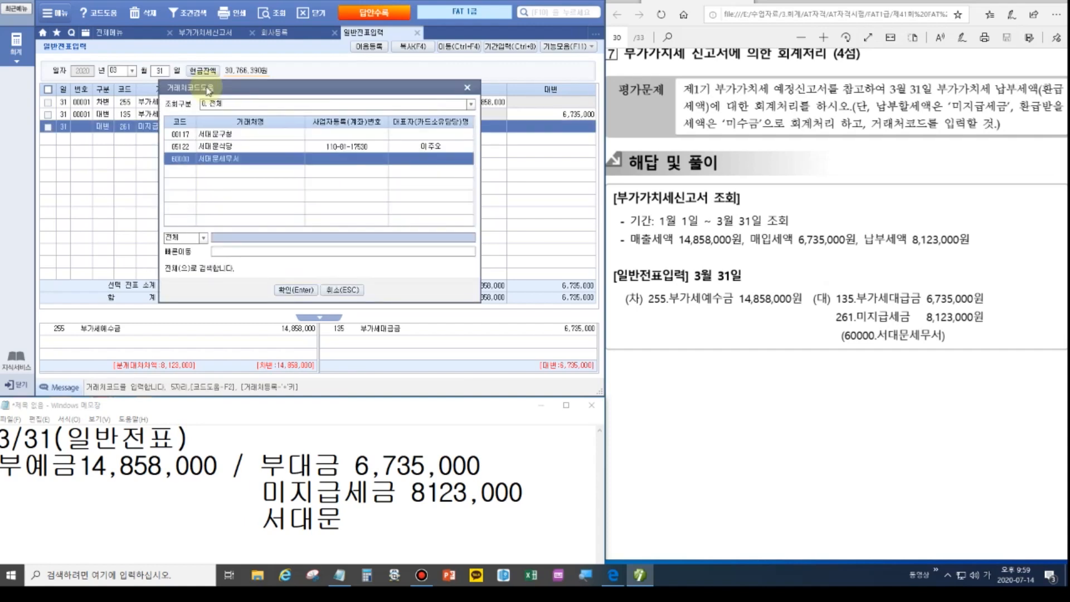
key("Return")
key("Return")
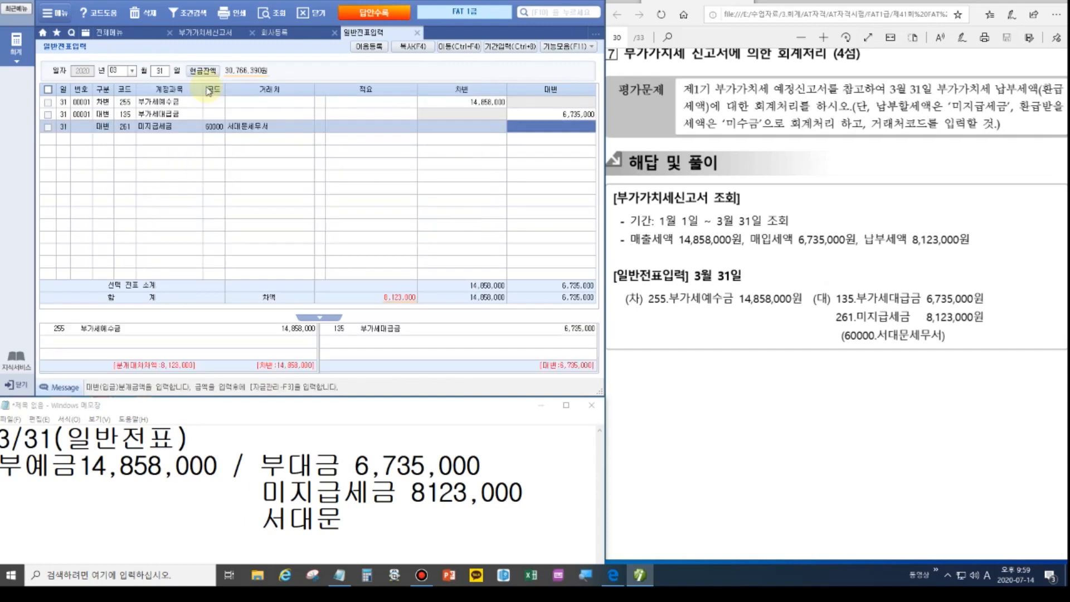
type("812")
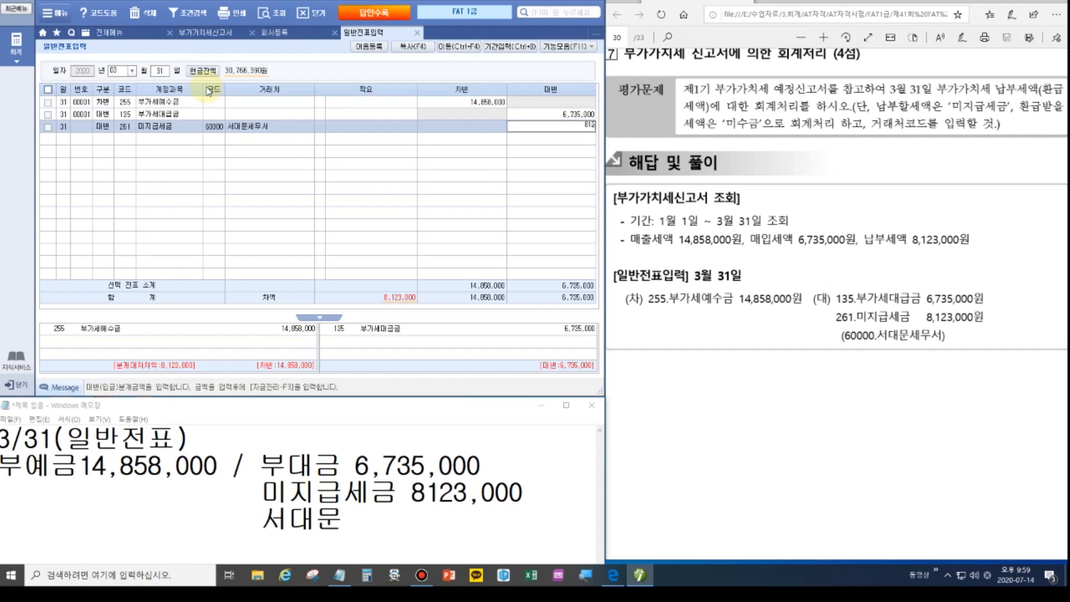
key("Return")
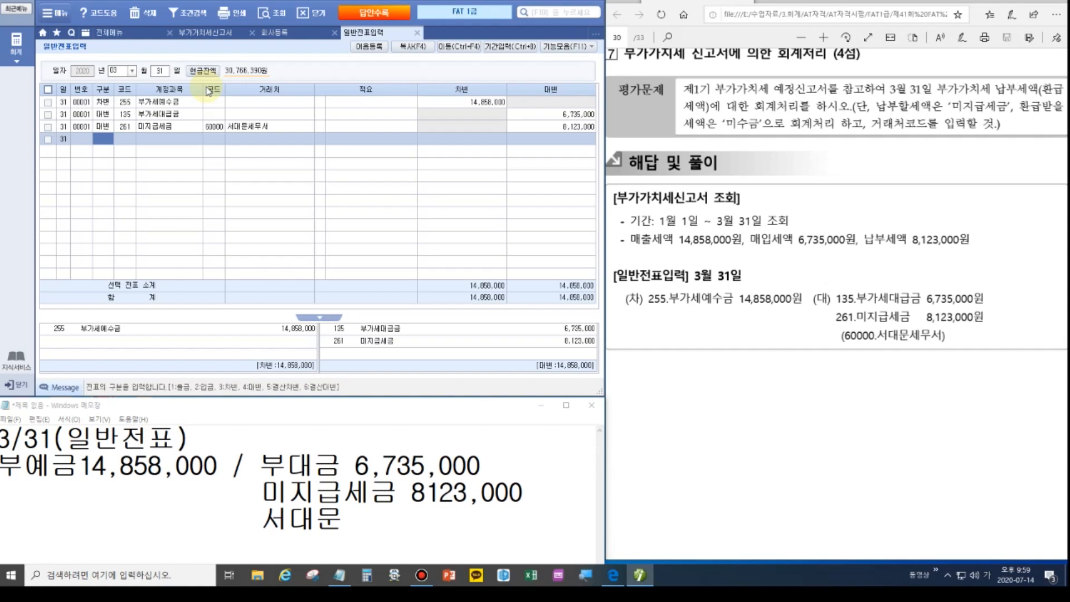
left_click(1063, 305)
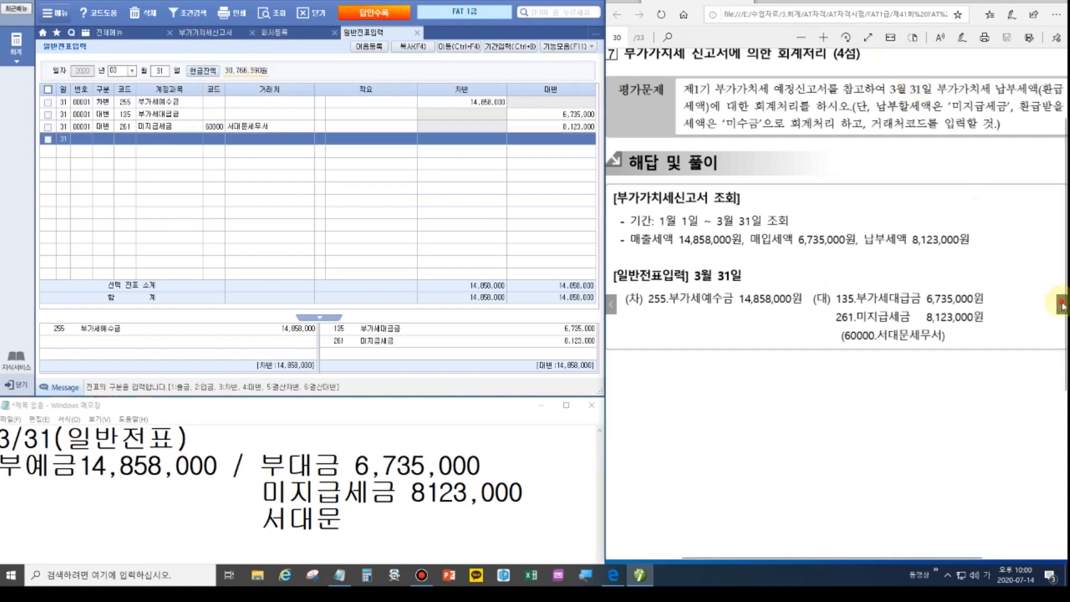
Replace the memo contents with headings 수동결산, 자동결산, 손익계산서 and 잉여금.
left_click(1062, 305)
scroll(823, 204, "up", 1)
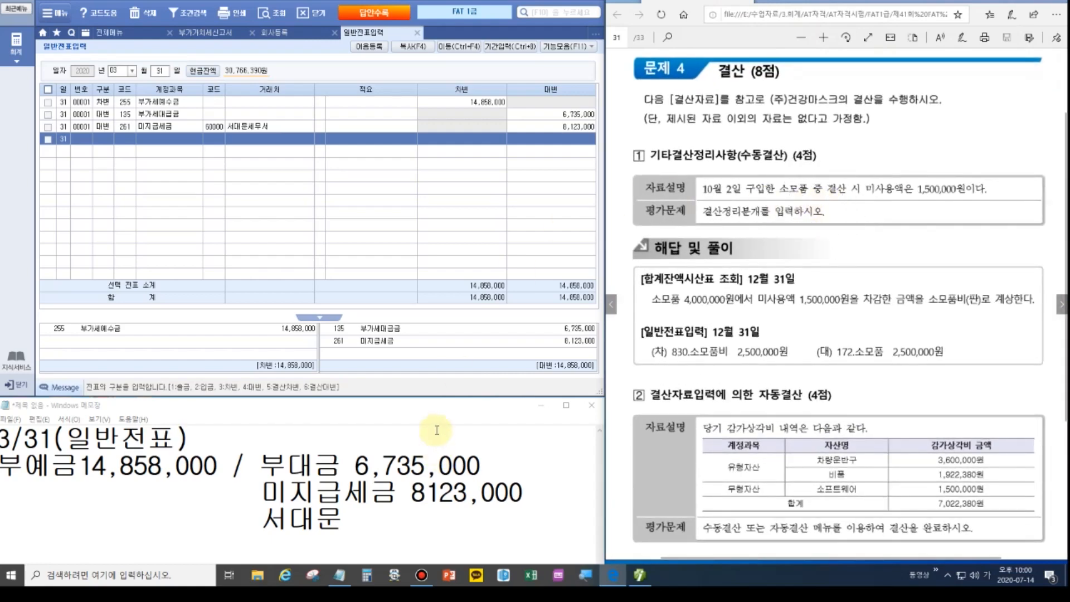
left_click(436, 432)
key("ctrl+a")
key("Delete")
type("수동결산 ")
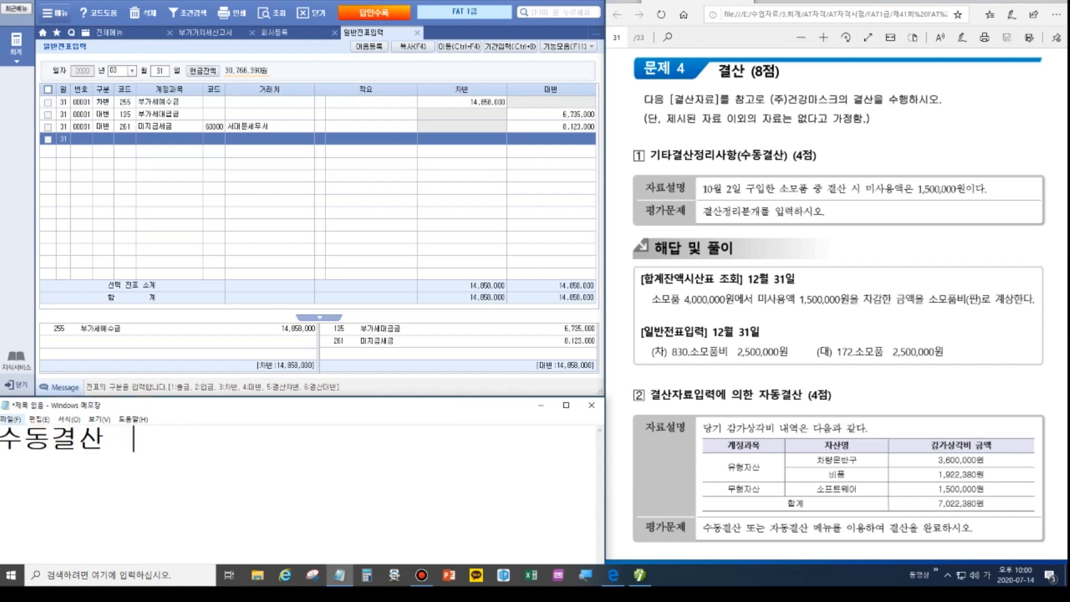
type("자동결산   ")
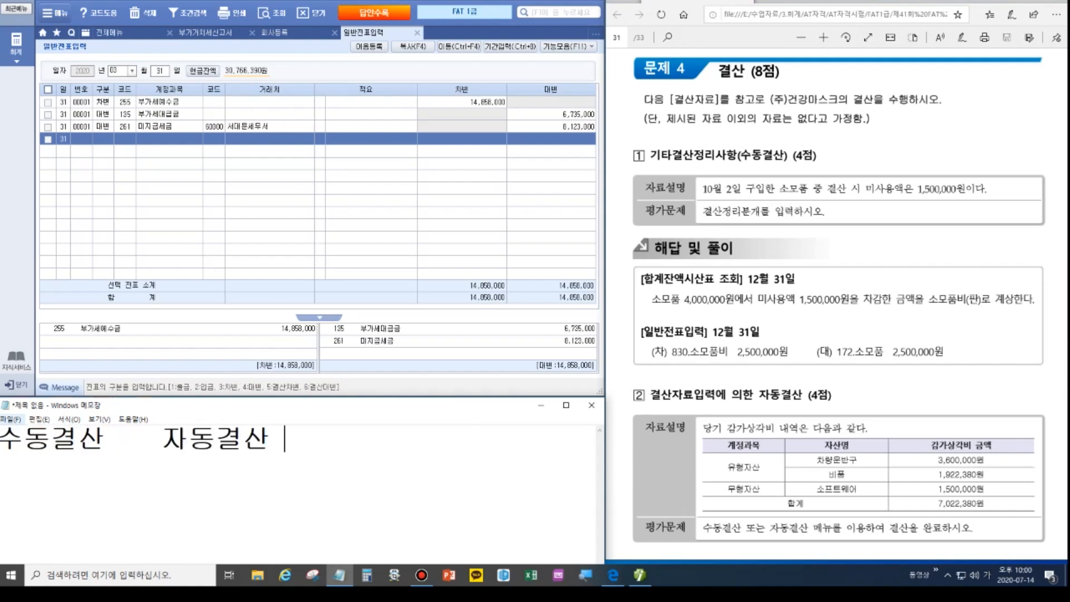
type(" 손익계")
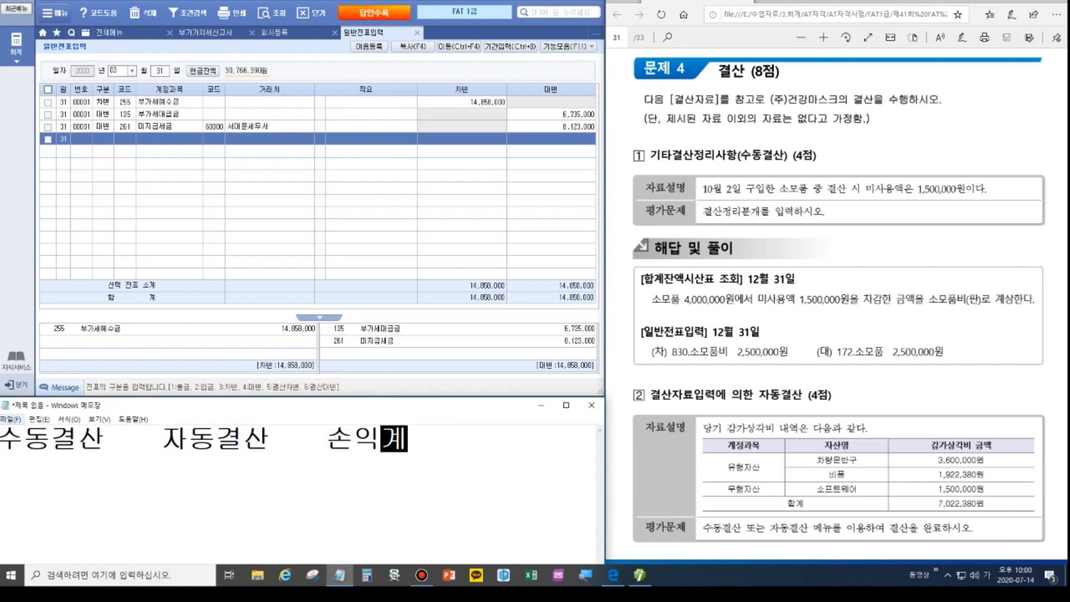
type("산ㅅ서   잉여ㄱ")
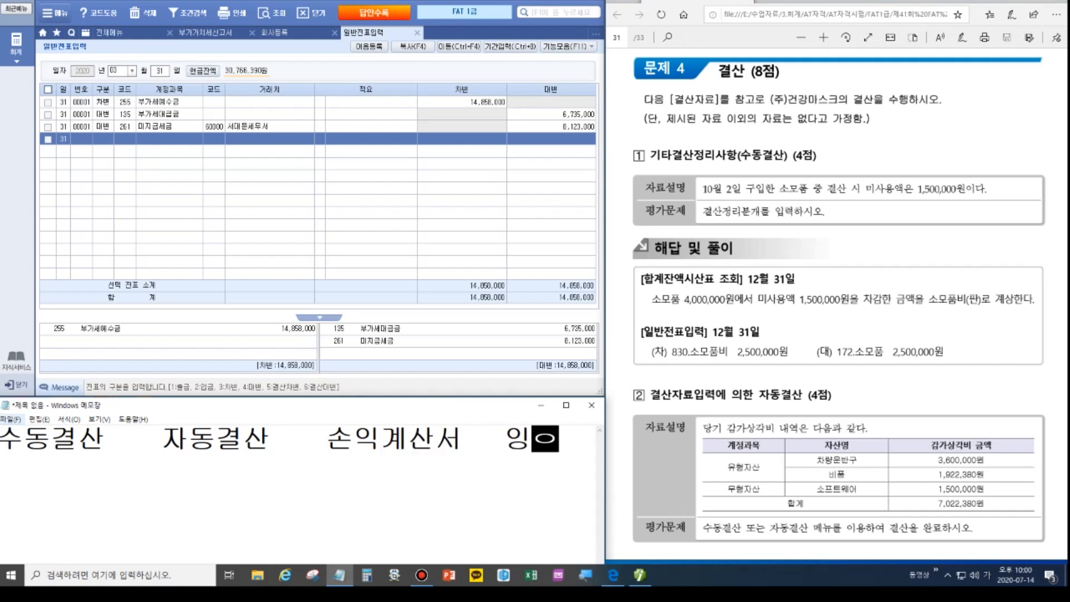
type("금")
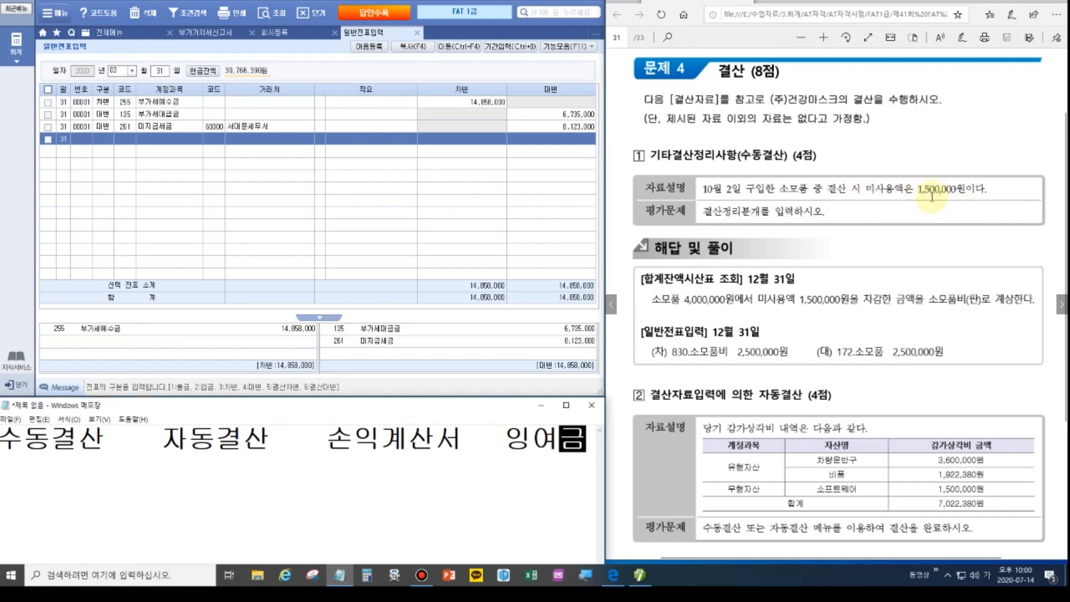
Close the 일반전표입력, 회사등록 and 부가가치세신고서 screens.
left_click(772, 196)
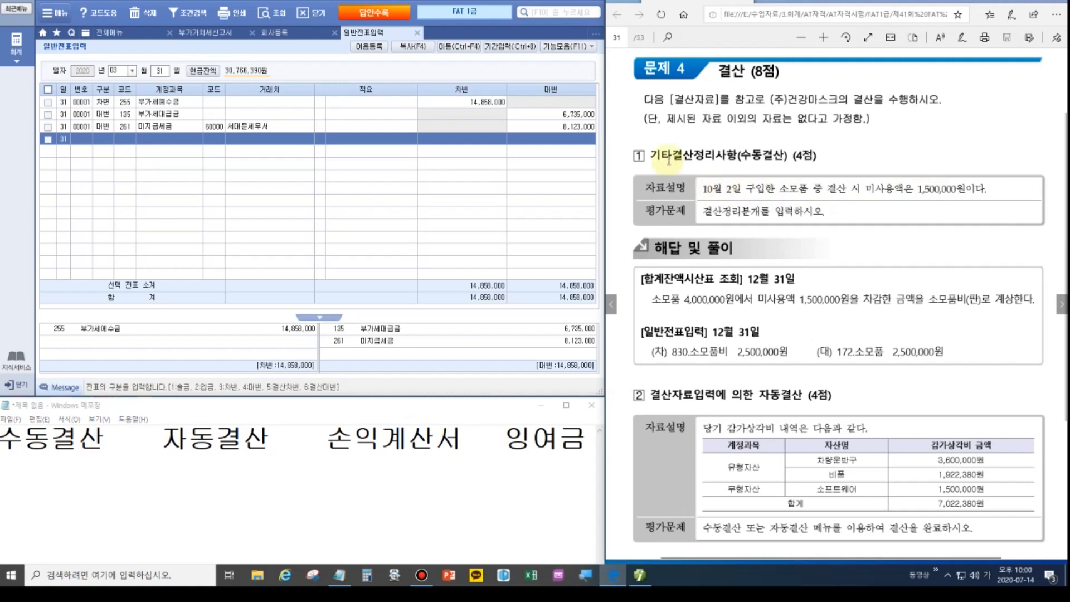
left_click(417, 33)
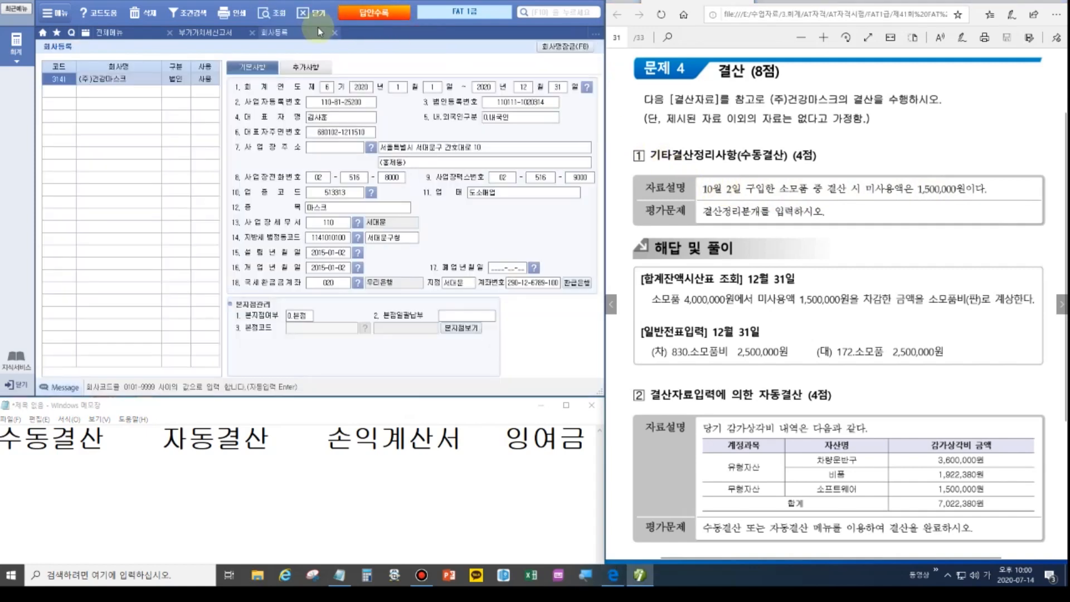
left_click(334, 32)
left_click(250, 32)
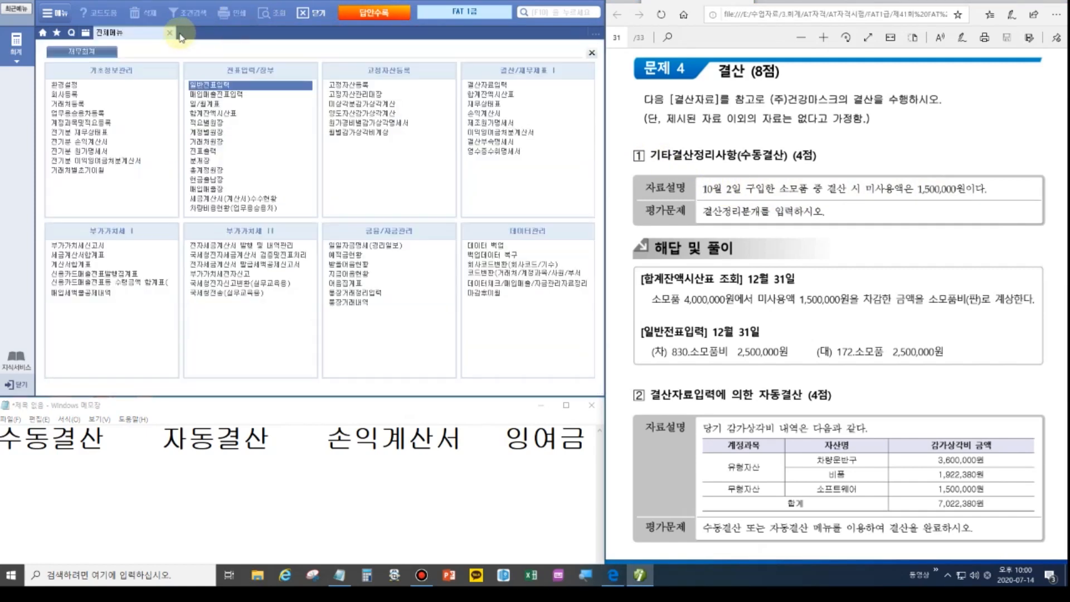
Open 합계잔액시산표 for period 1231 and check 소모품's 4,000,000 balance.
left_click(488, 95)
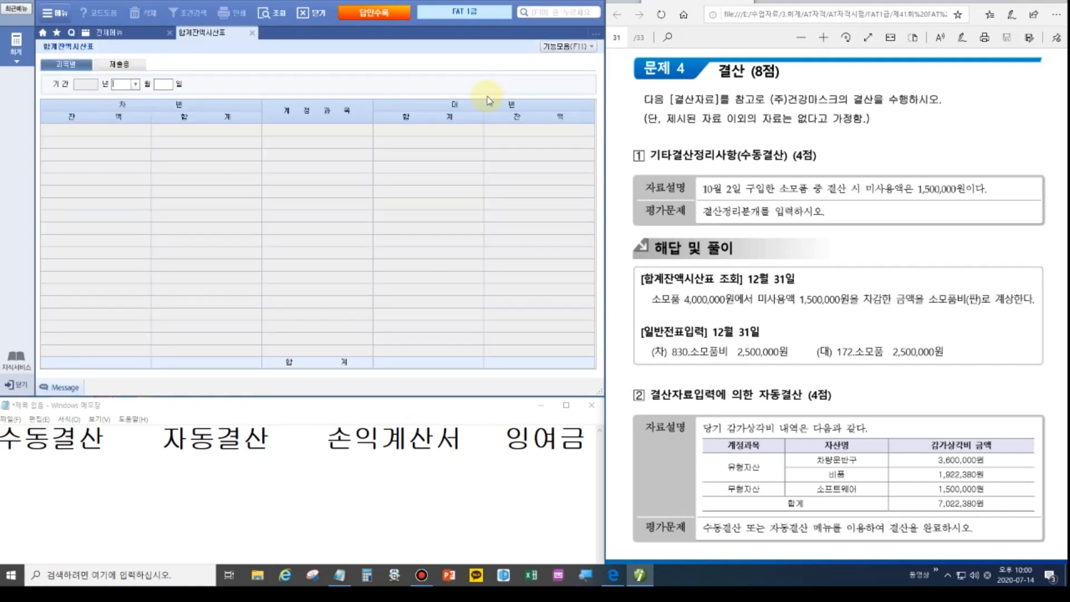
type("1231")
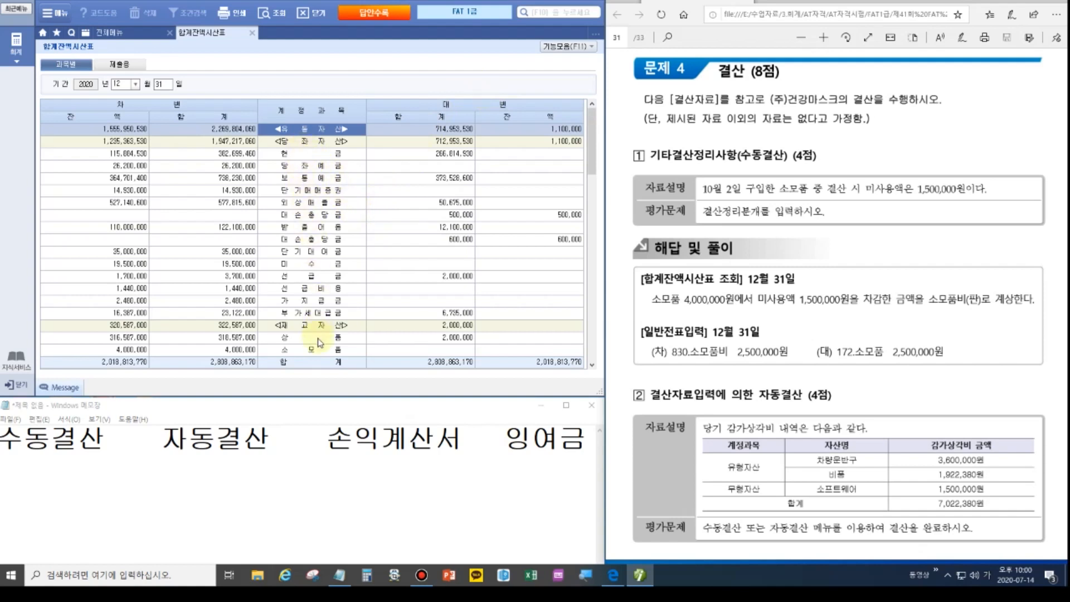
left_click(320, 354)
left_click(127, 352)
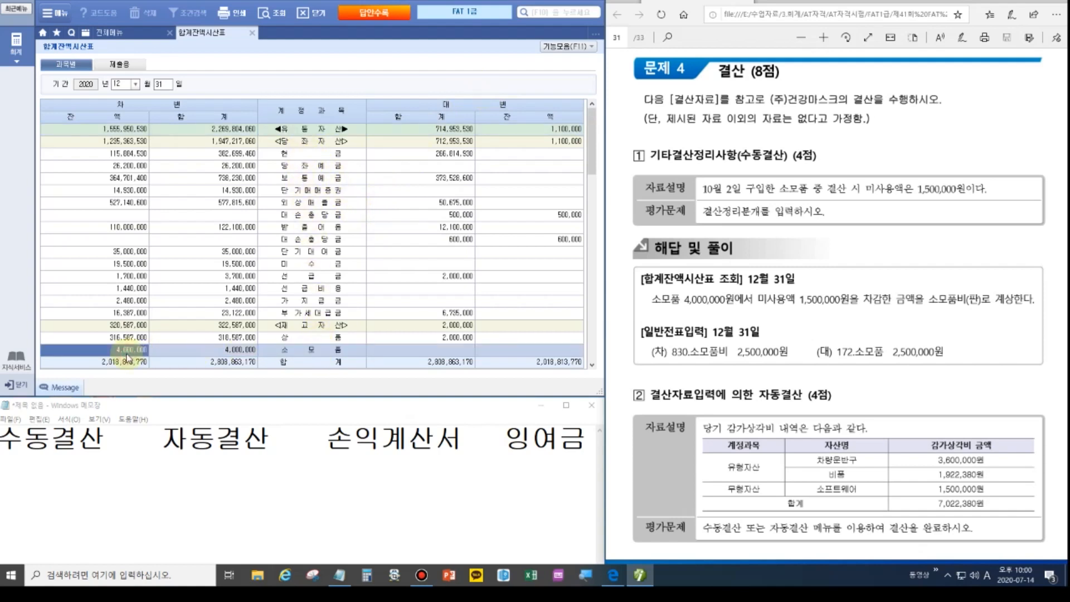
left_click(305, 353)
left_click(108, 350)
scroll(342, 300, "down", 10)
scroll(342, 301, "down", 6)
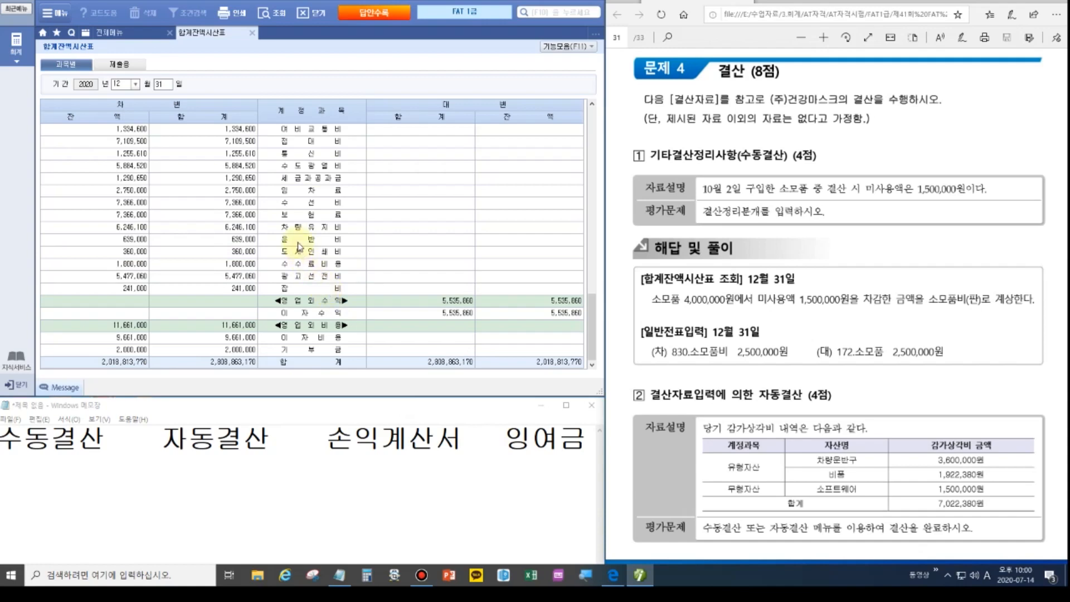
scroll(291, 224, "up", 15)
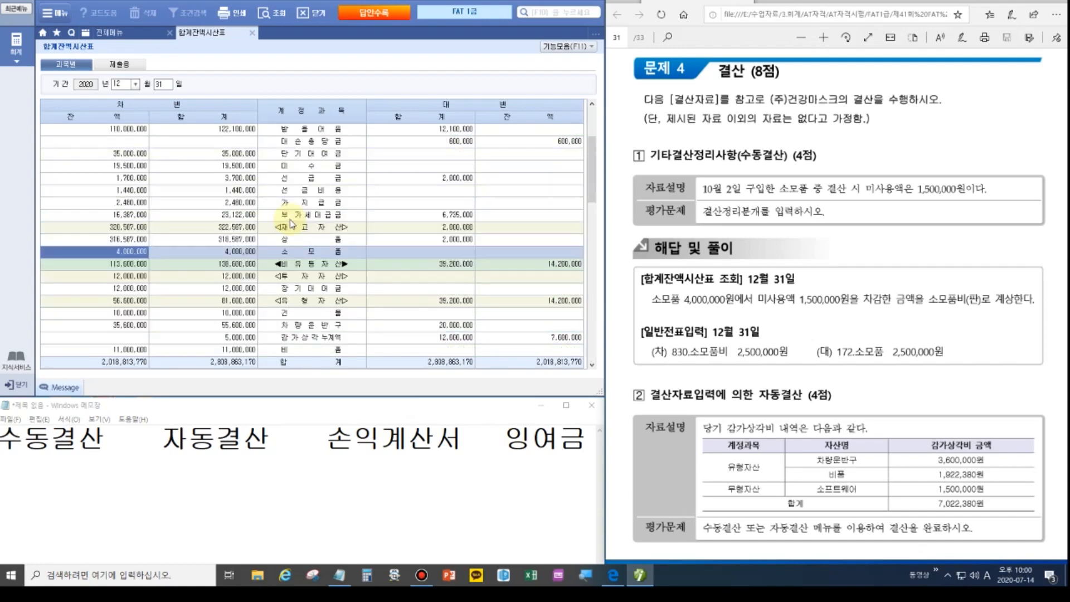
scroll(273, 312, "down", 3)
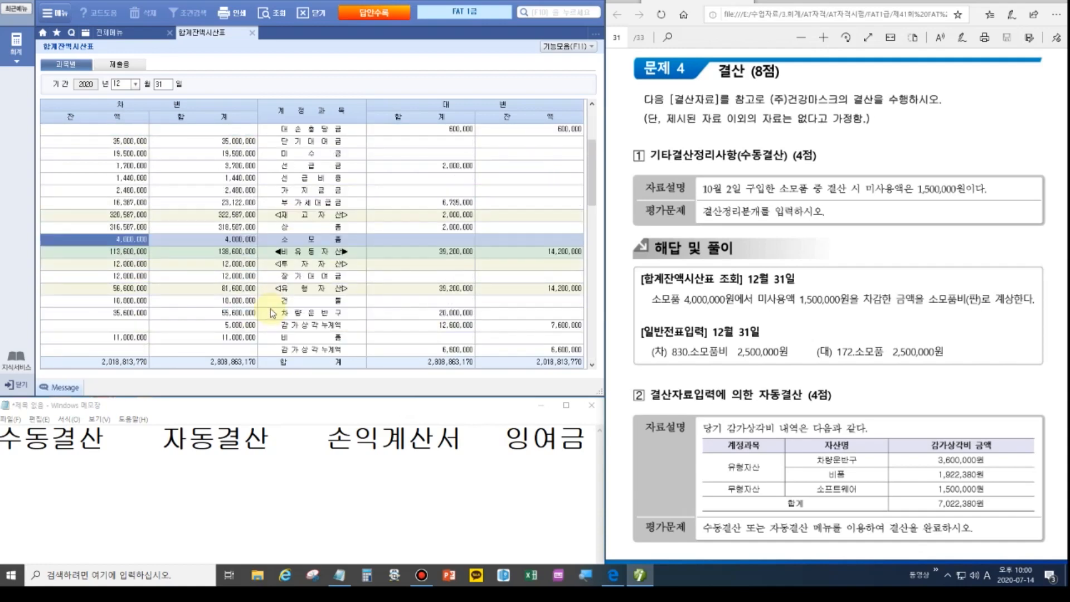
left_click(106, 438)
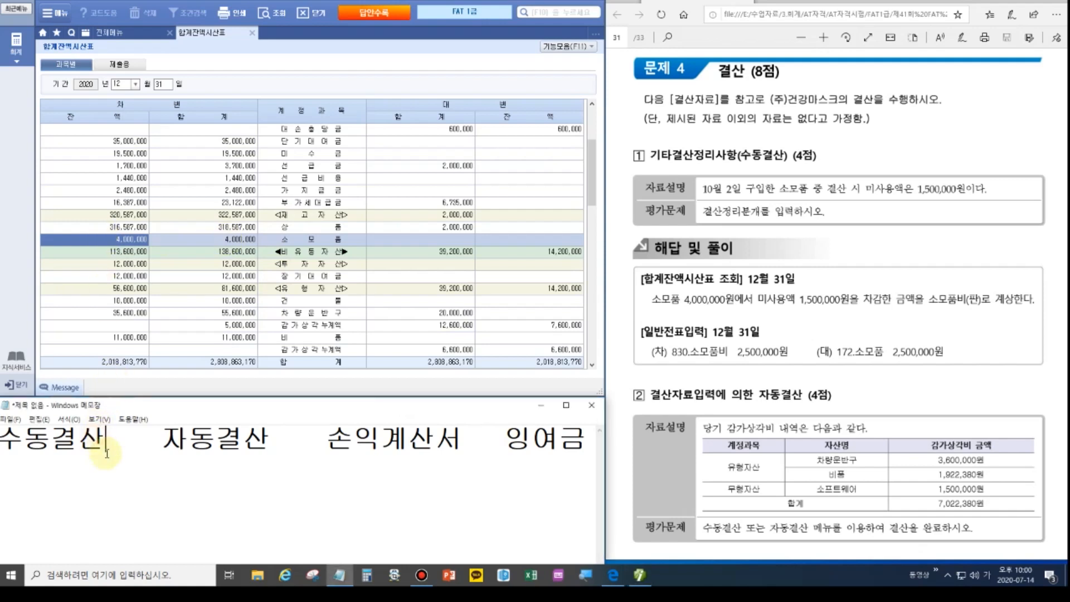
Replace the notes under 수동결산 with a '12/31 소모품비 / 소모품' line.
left_click_drag(105, 438, 579, 426)
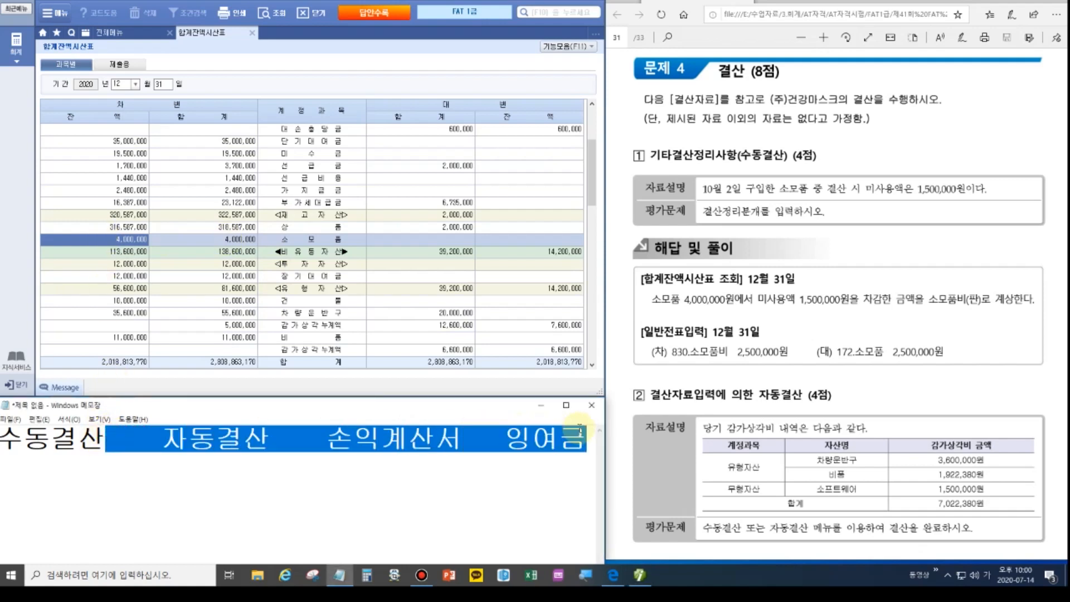
key("BackSpace")
key("Return")
key("Return")
type("12")
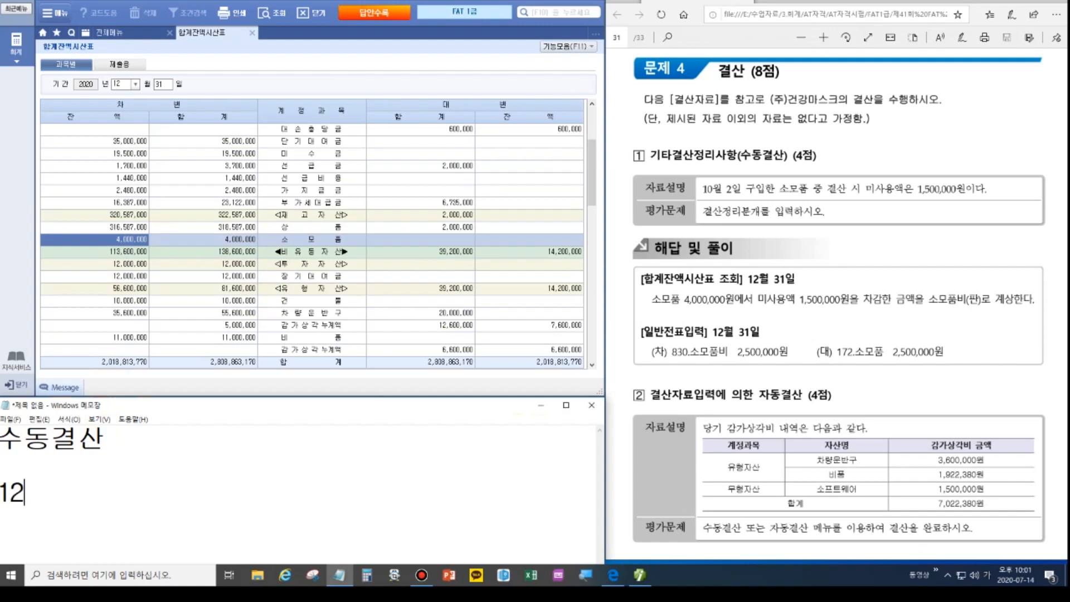
type("/31                               /소모품")
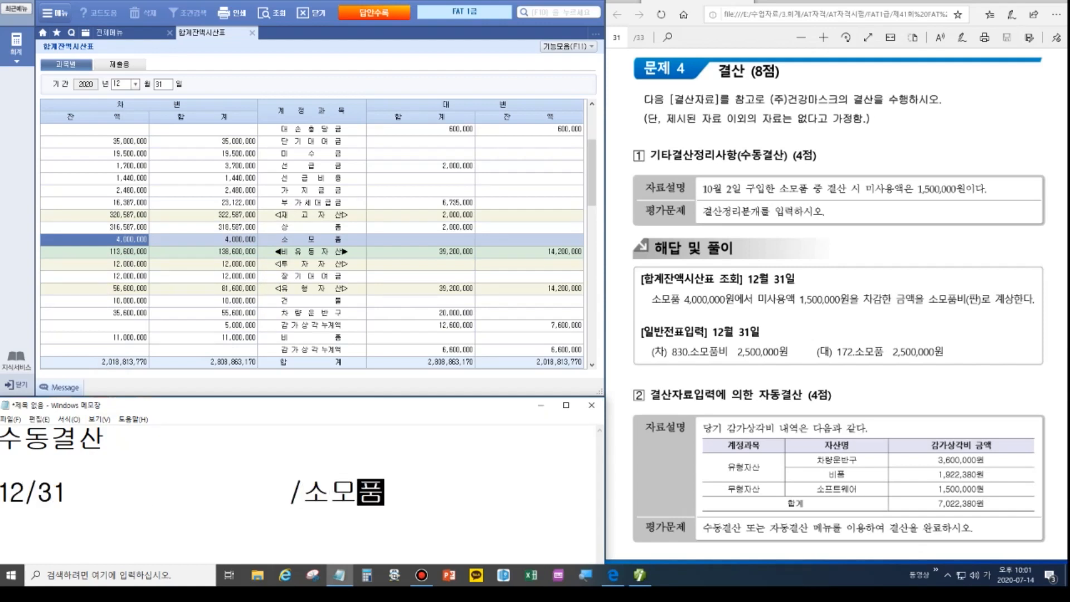
key("Left")
key("Left")
key("Left")
key("Left")
key("Left")
key("Left")
key("Left")
key("Left")
key("Left")
key("Left")
type("소모품비")
key("Delete")
key("Delete")
key("Delete")
key("Delete")
key("Delete")
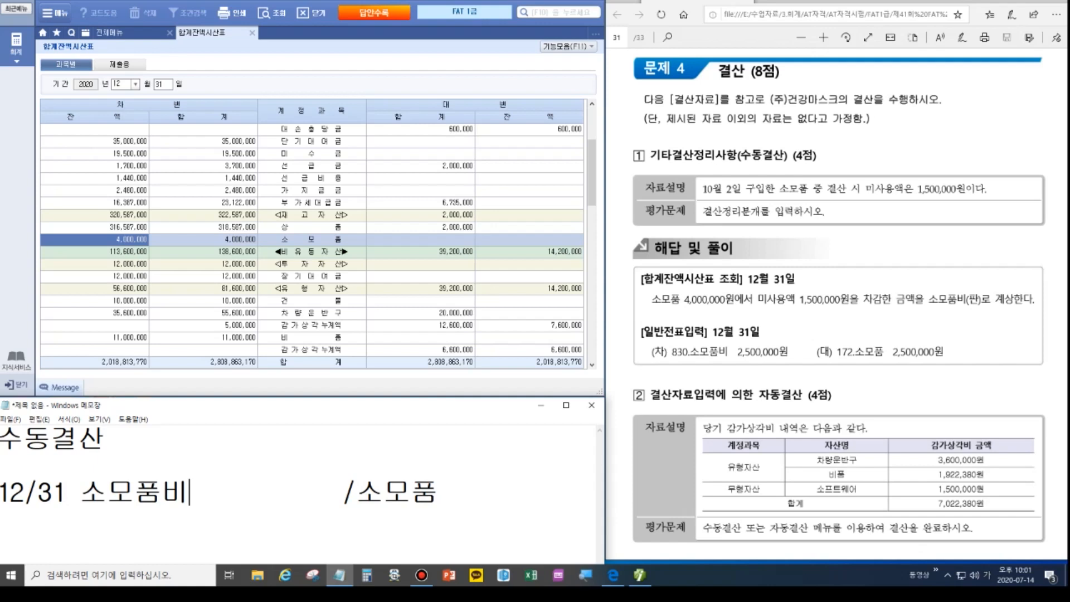
Check the exam problem and add the calculation '4,000,000 - 1500,000 =2500,000'.
left_click(941, 211)
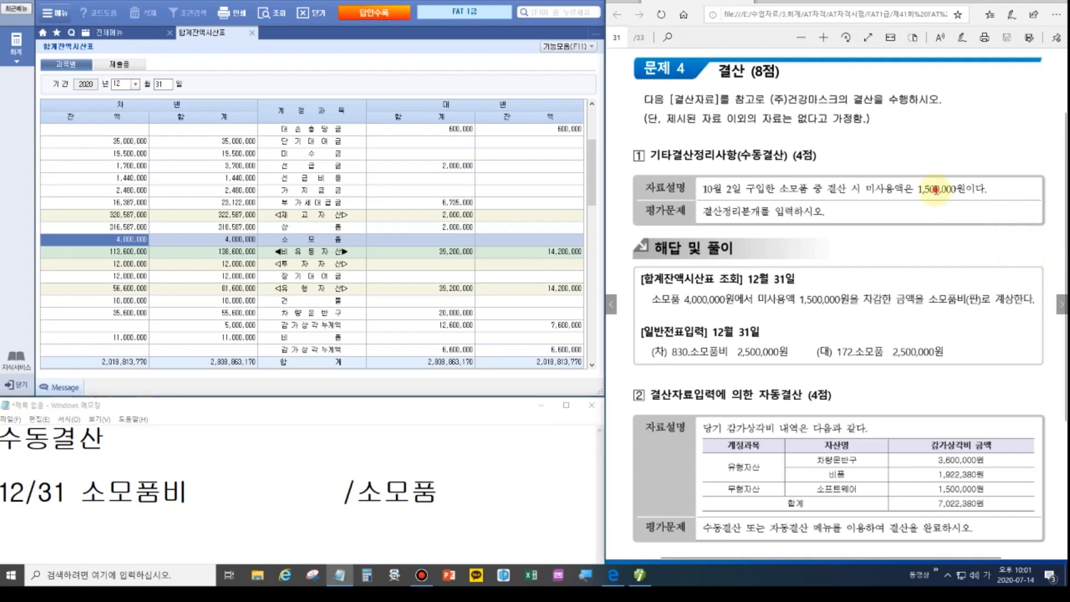
left_click(1052, 1)
left_click(1056, 86)
mouse_move(778, 180)
left_mouse_down()
mouse_move(802, 193)
mouse_move(989, 197)
left_mouse_up()
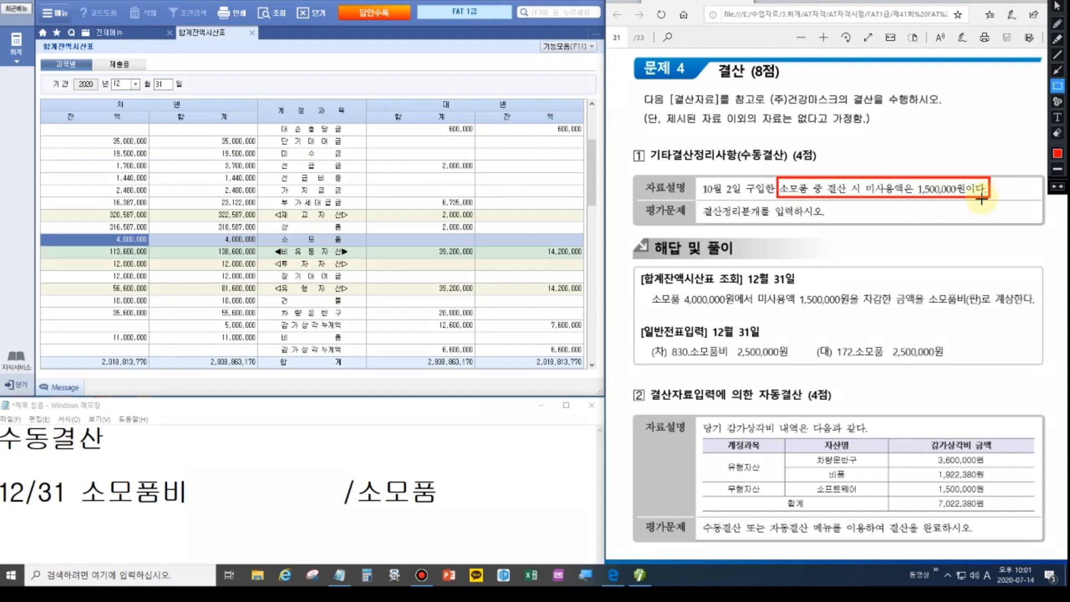
key("Escape")
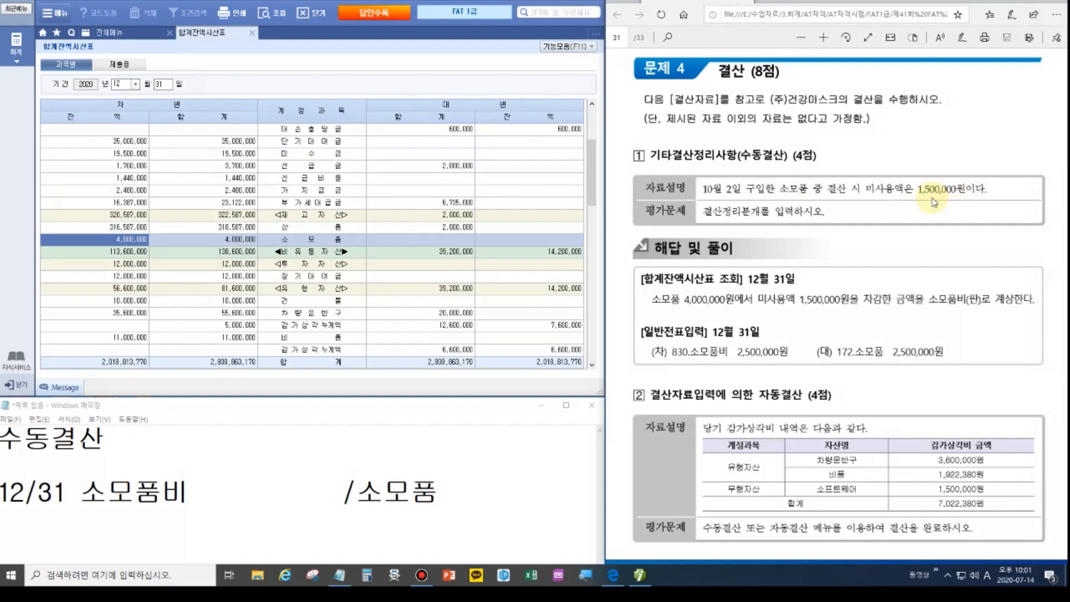
left_click(224, 451)
key("Return")
type("4,000")
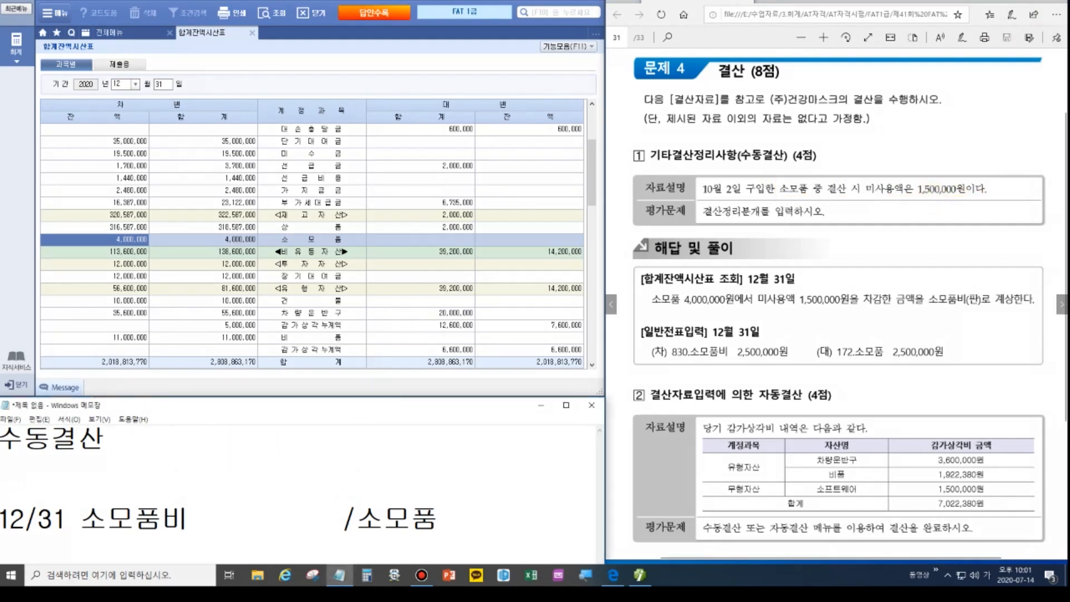
type(",000 ")
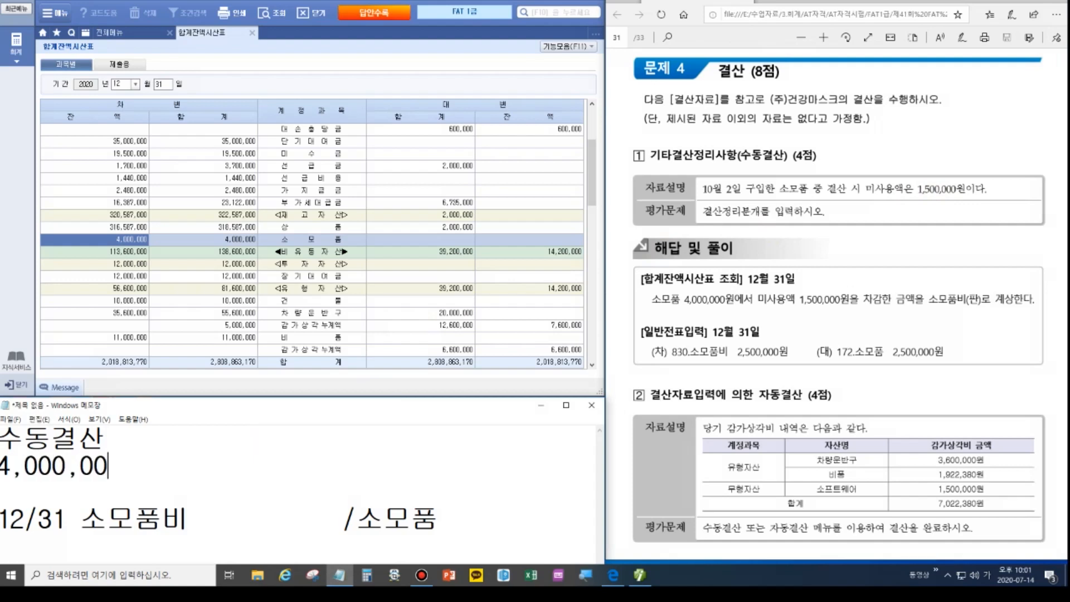
type("- 1500,000 =250")
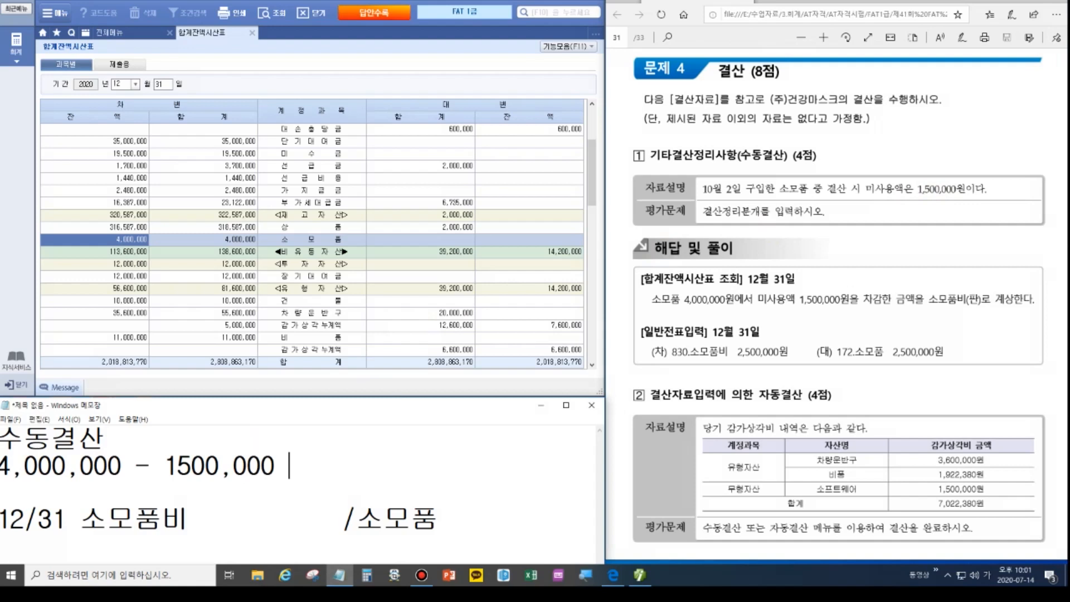
type("0,000")
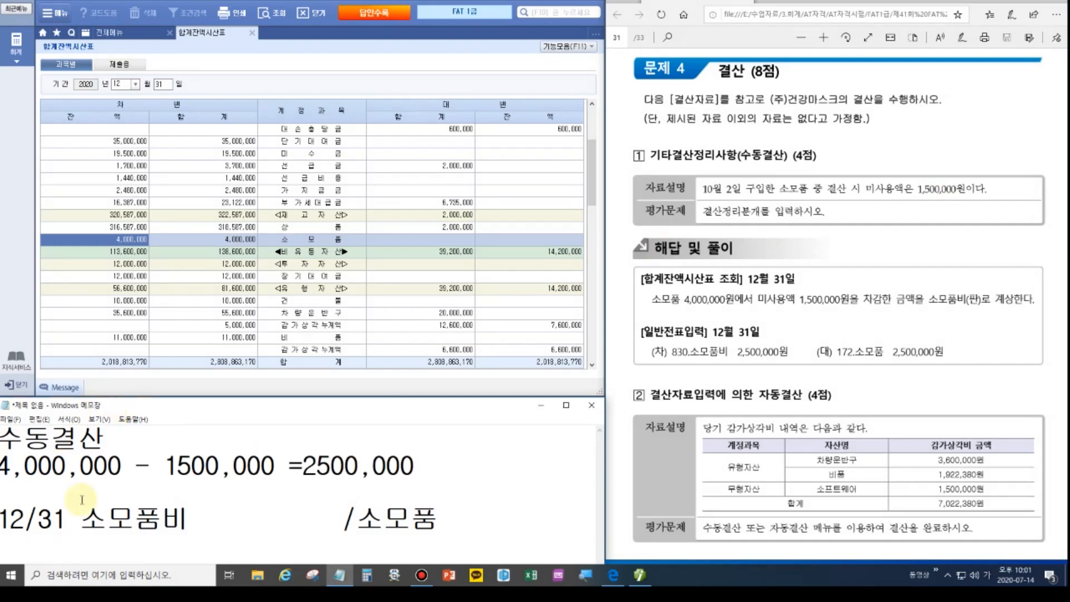
Fill in 2500,000 for both 소모품비 and 소모품 on the 12/31 line.
left_click(202, 520)
type("2500,000")
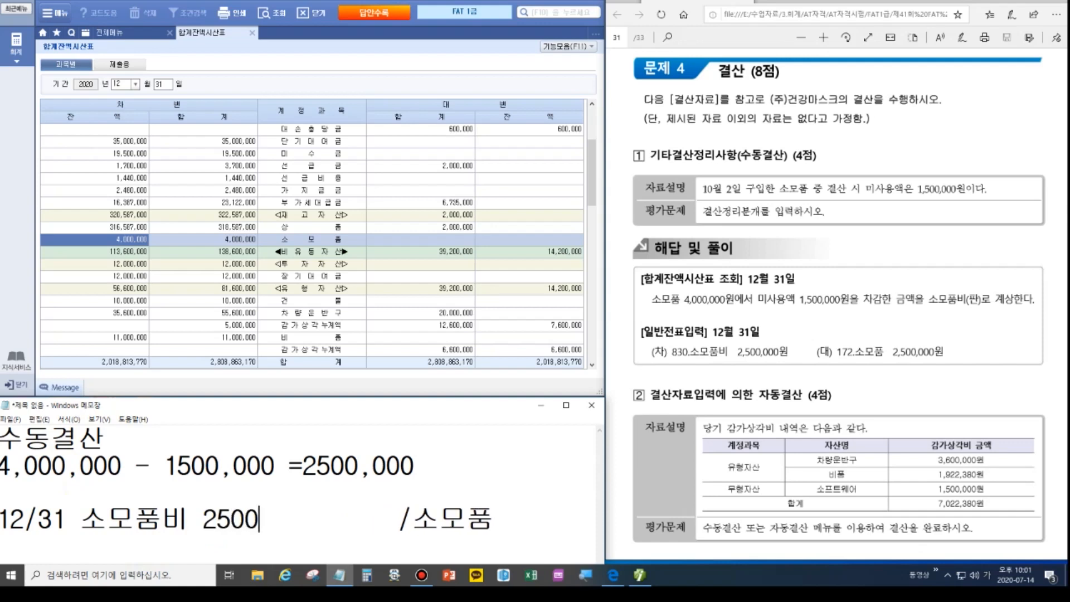
key("Delete")
key("Delete")
key("Delete")
key("Delete")
key("Delete")
key("Delete")
key("Delete")
key("Delete")
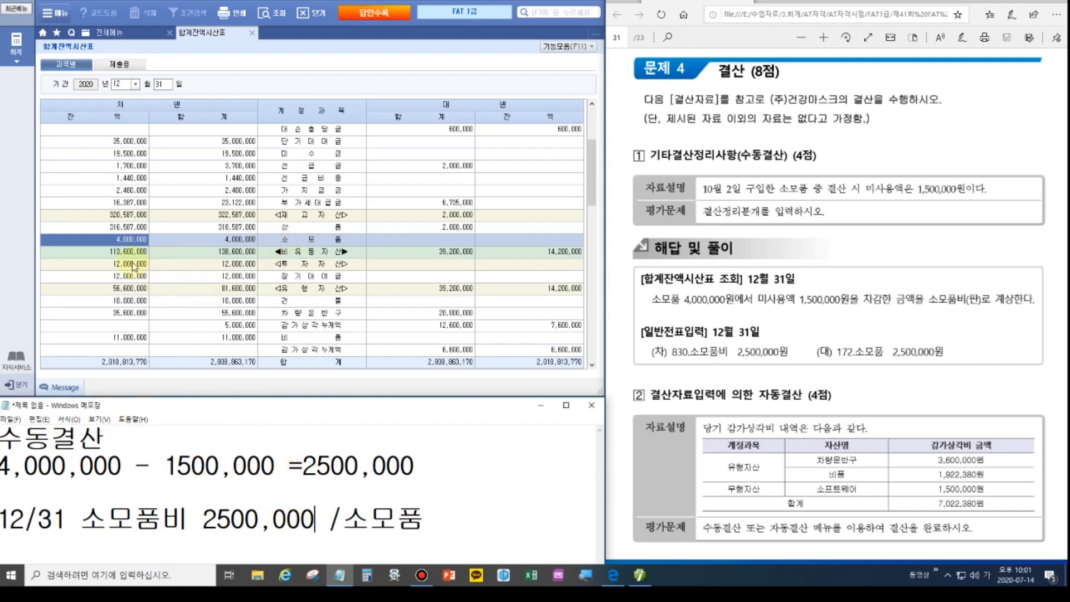
left_click(123, 243)
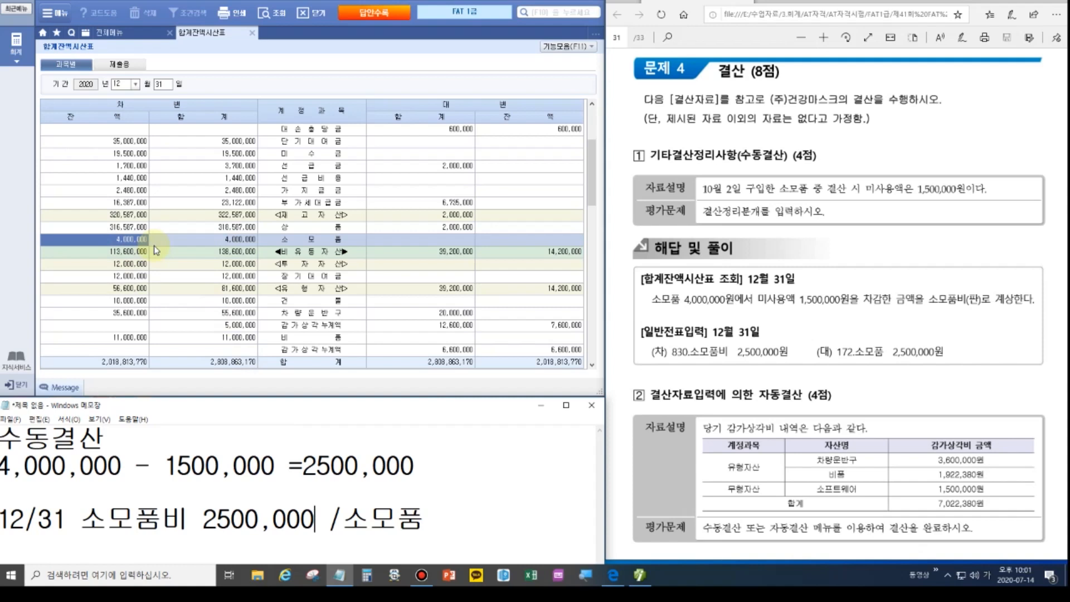
left_click(468, 518)
type("2500,000")
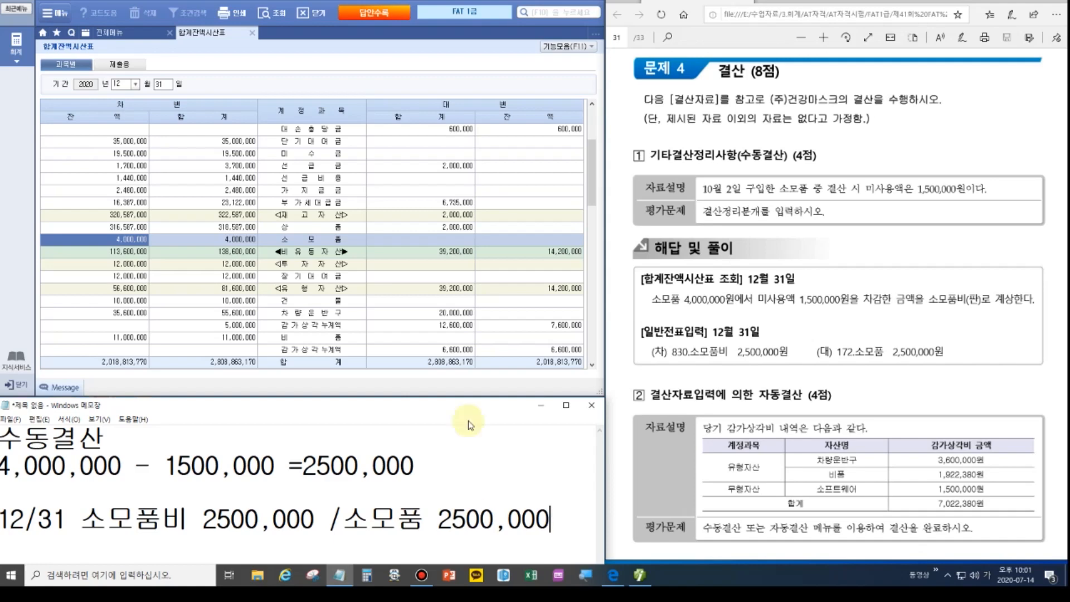
left_click(148, 35)
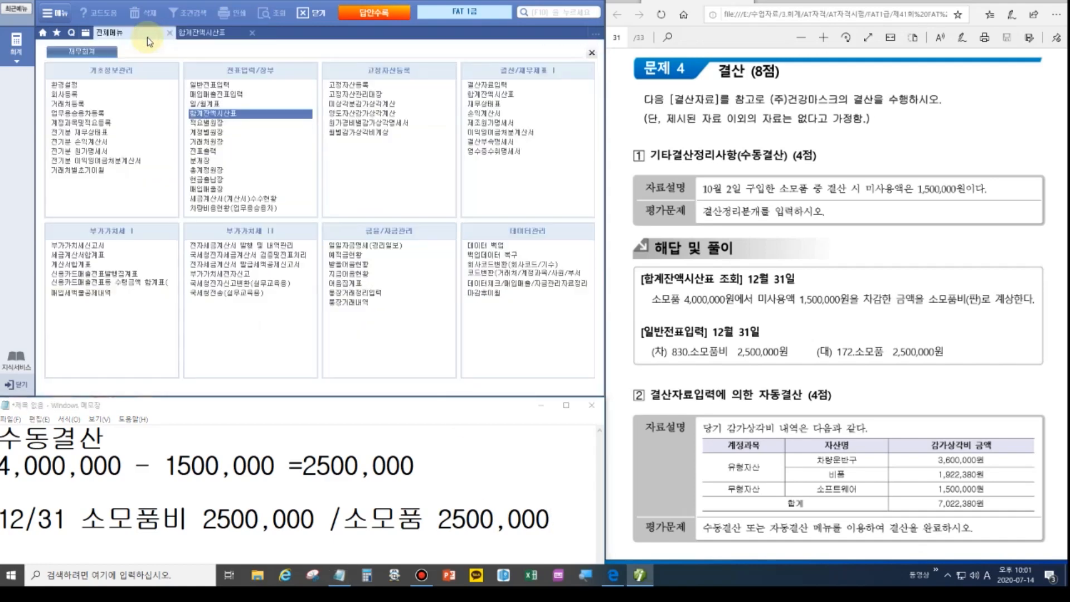
Start a 12/31 general voucher debiting 830 소모품비 2,500,000.
left_click(220, 84)
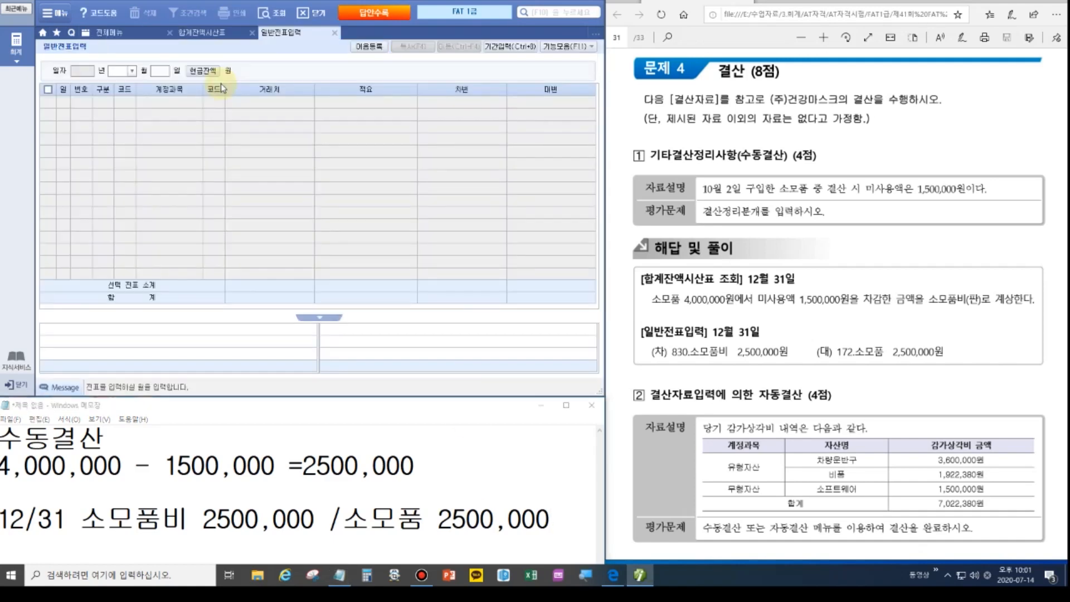
type("12")
key("Return")
type("31")
key("Return")
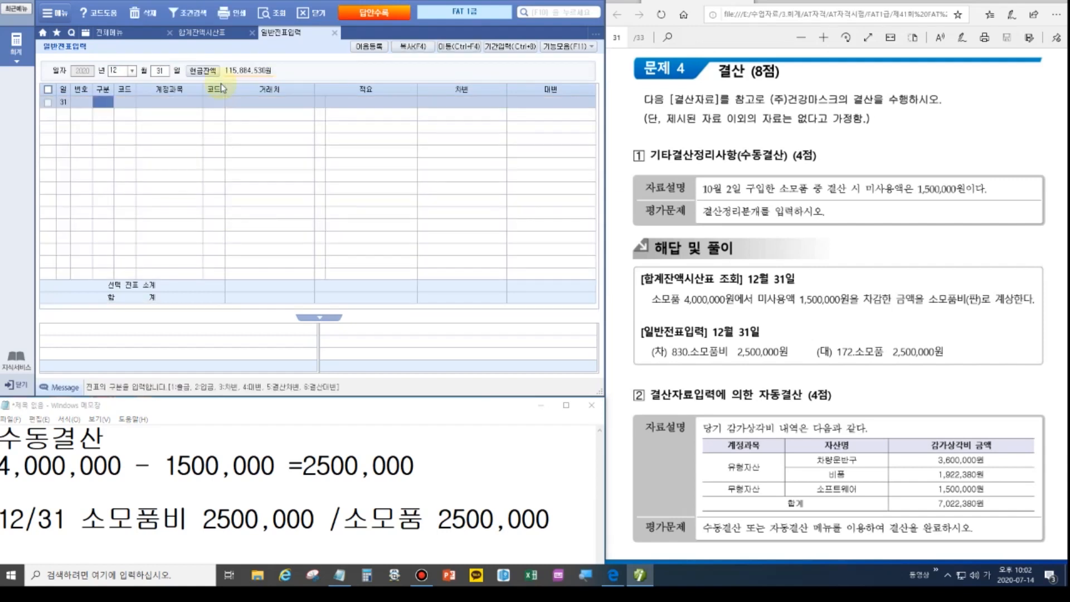
type("3")
key("Return")
type("830")
key("Return")
key("Return")
key("Return")
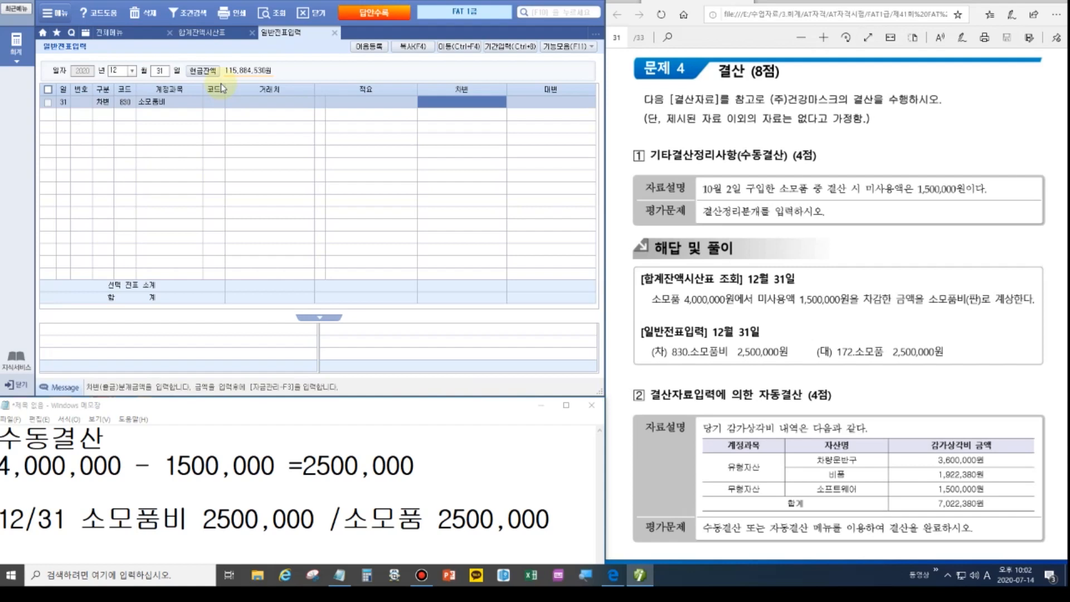
type("25")
key("Return")
Credit 172 소모품 2,500,000 and return to the trial balance.
type("4")
key("Return")
type("172")
key("Return")
key("Return")
key("Return")
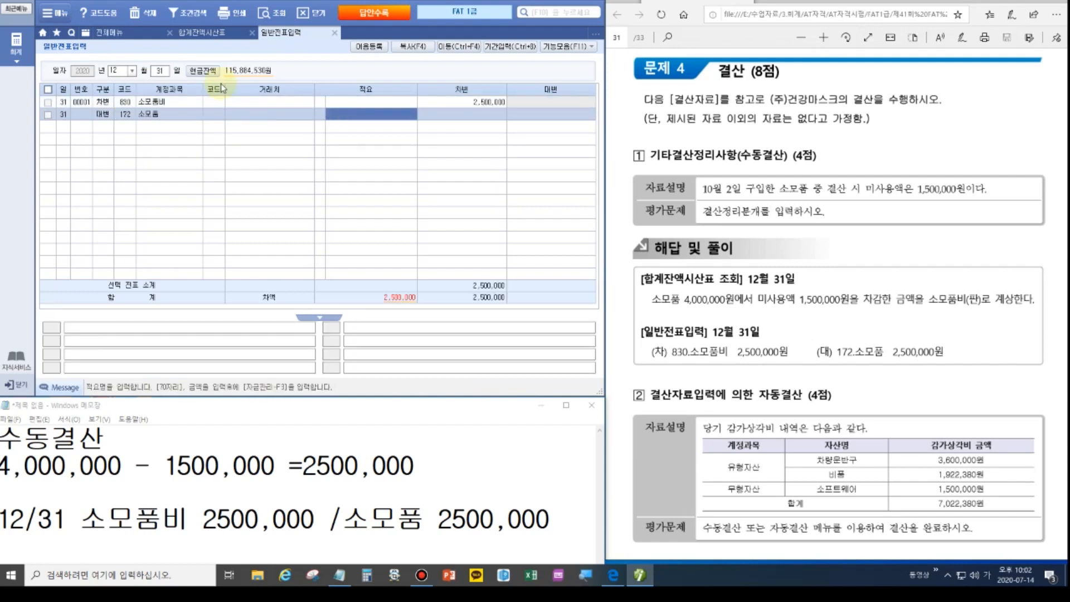
key("Return")
type("2,500,000")
key("Return")
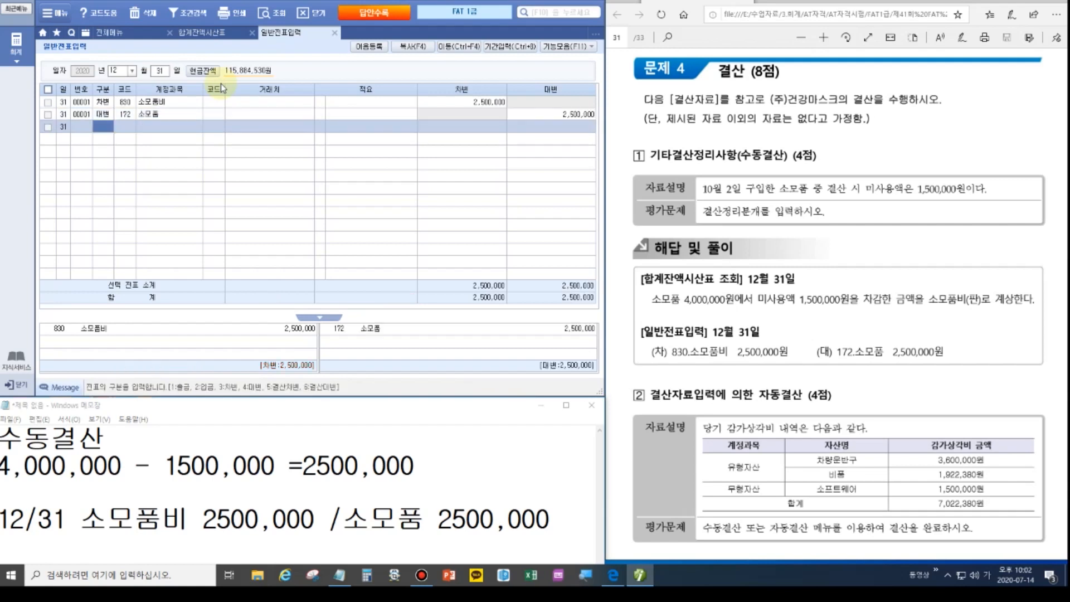
left_click(219, 36)
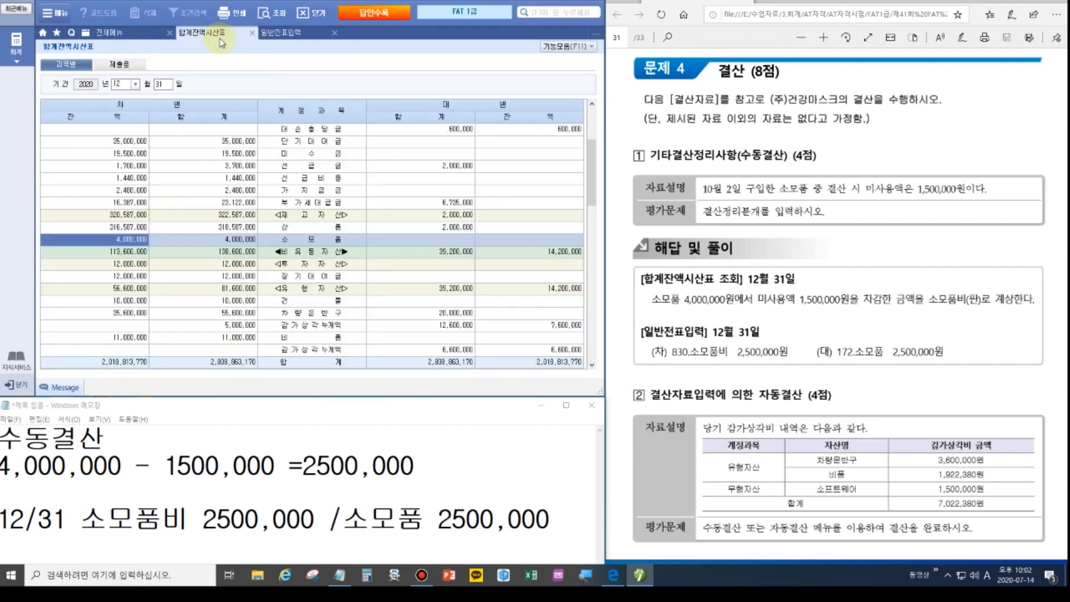
Refresh the trial balance and verify 소모품비 now reads 2,500,000.
left_click(283, 15)
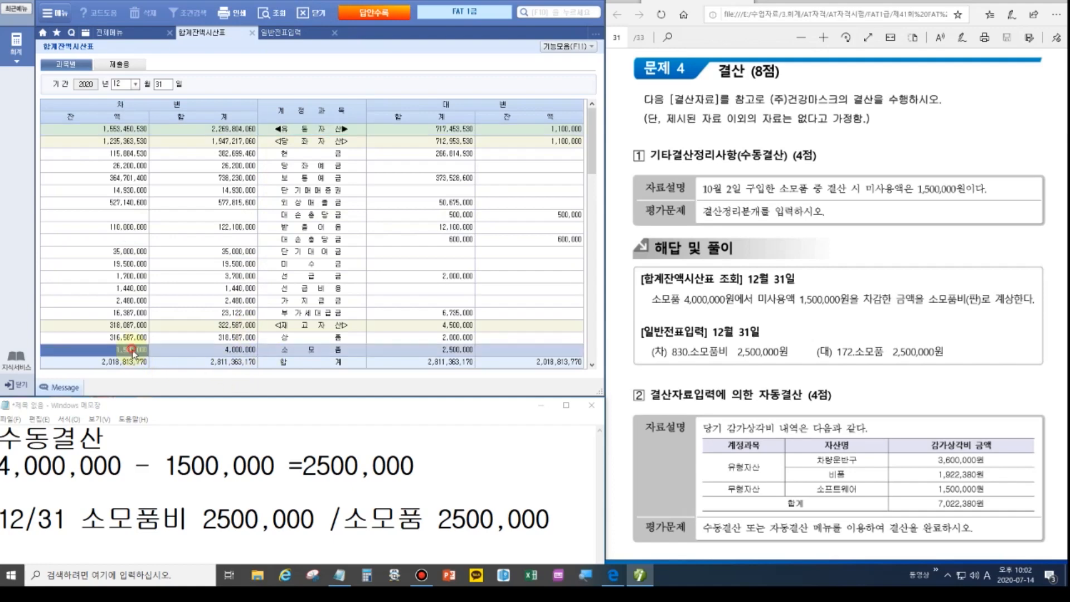
scroll(109, 346, "down", 5)
scroll(207, 314, "down", 6)
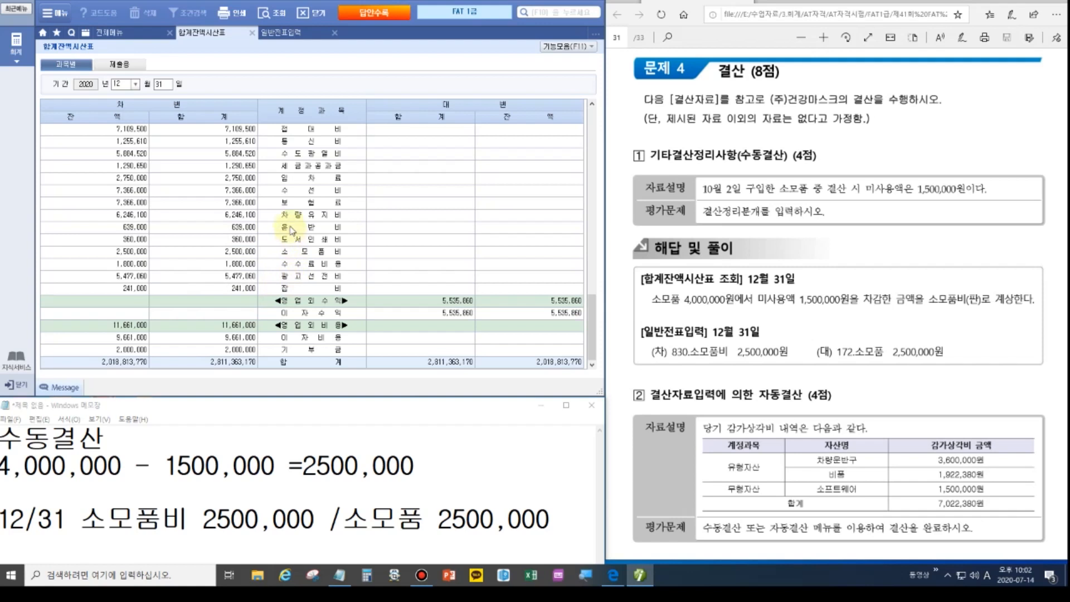
left_click(291, 252)
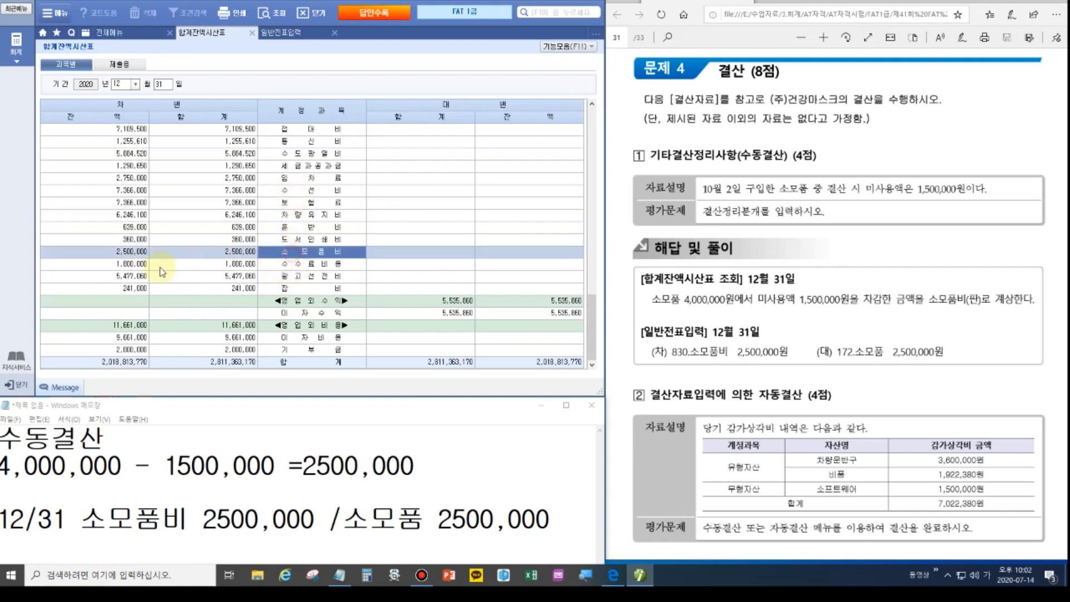
left_click(128, 253)
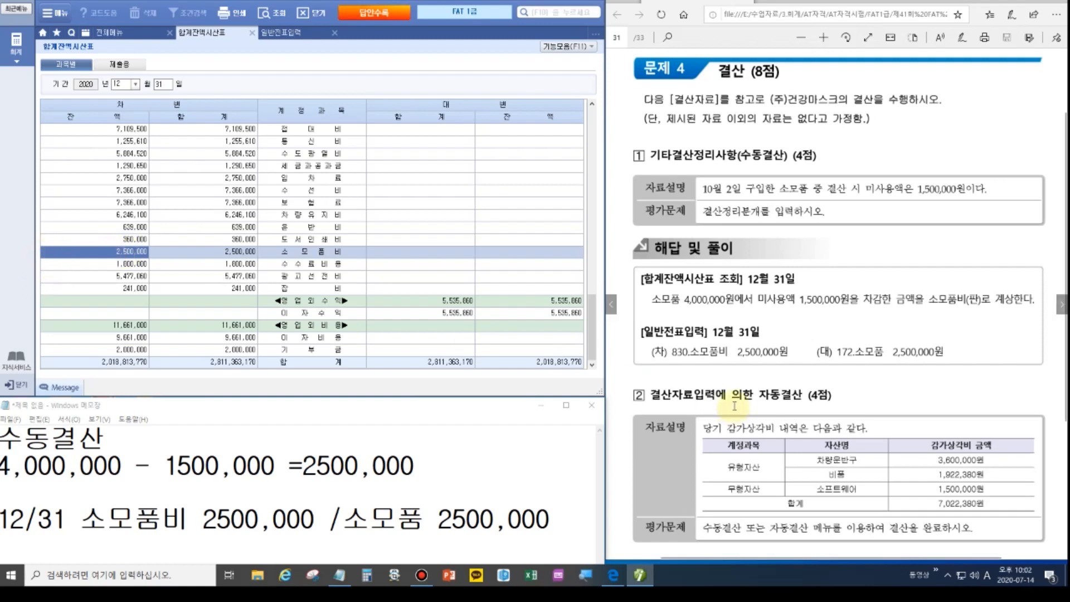
scroll(761, 384, "down", 2)
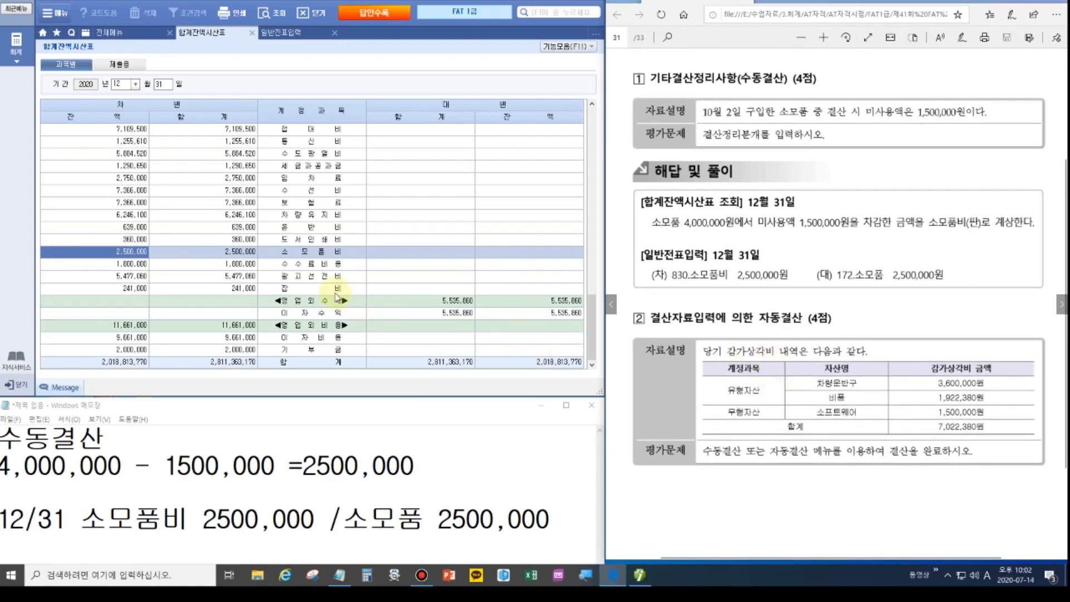
left_click(139, 33)
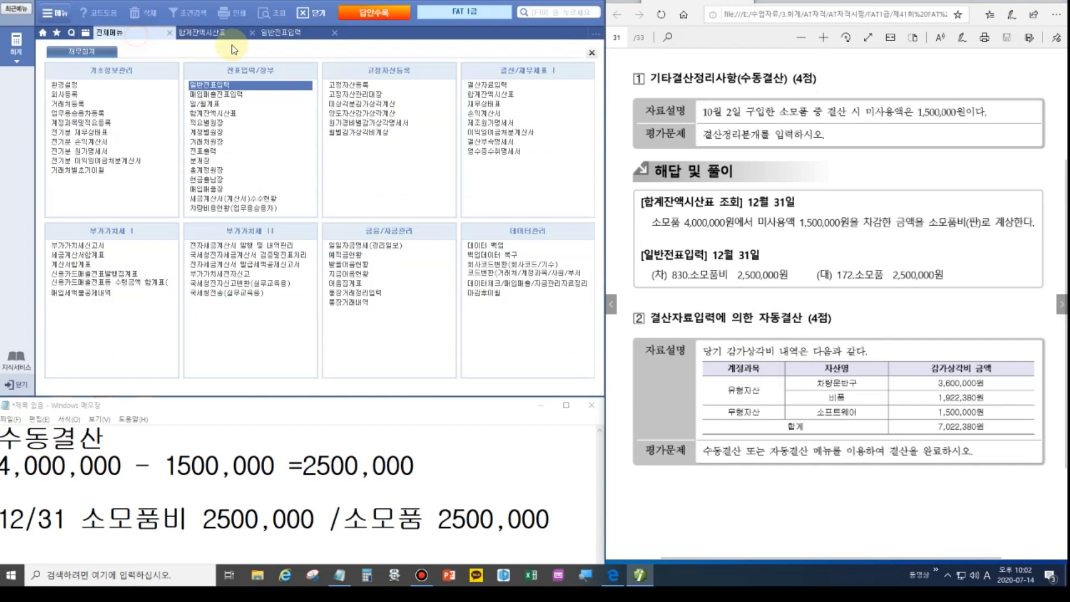
Open 결산자료입력, load the closing figures, and skip the monthly depreciation reflection.
left_click(488, 86)
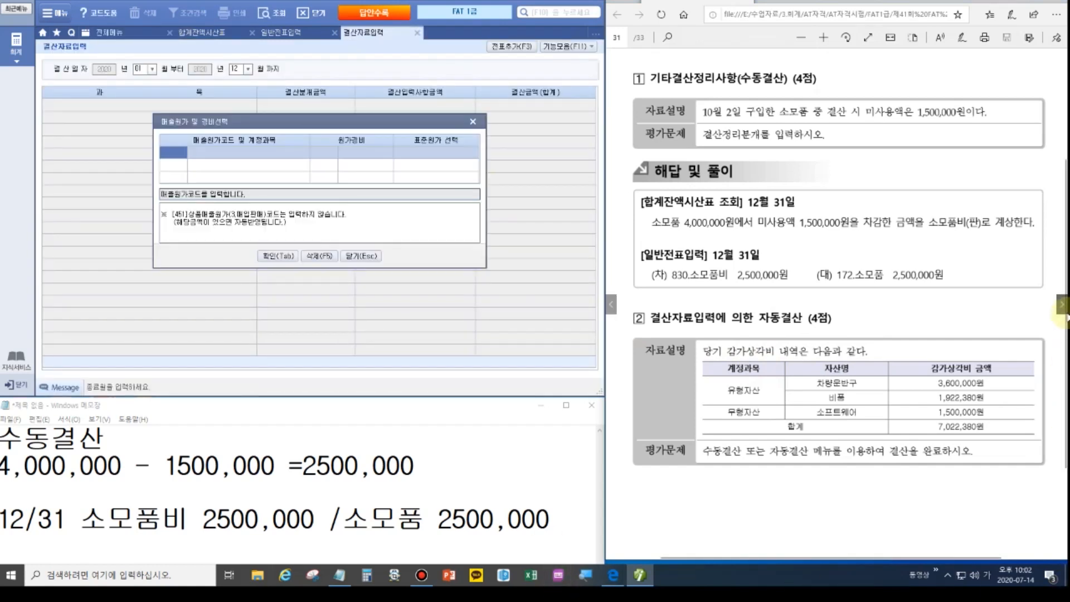
left_click(293, 258)
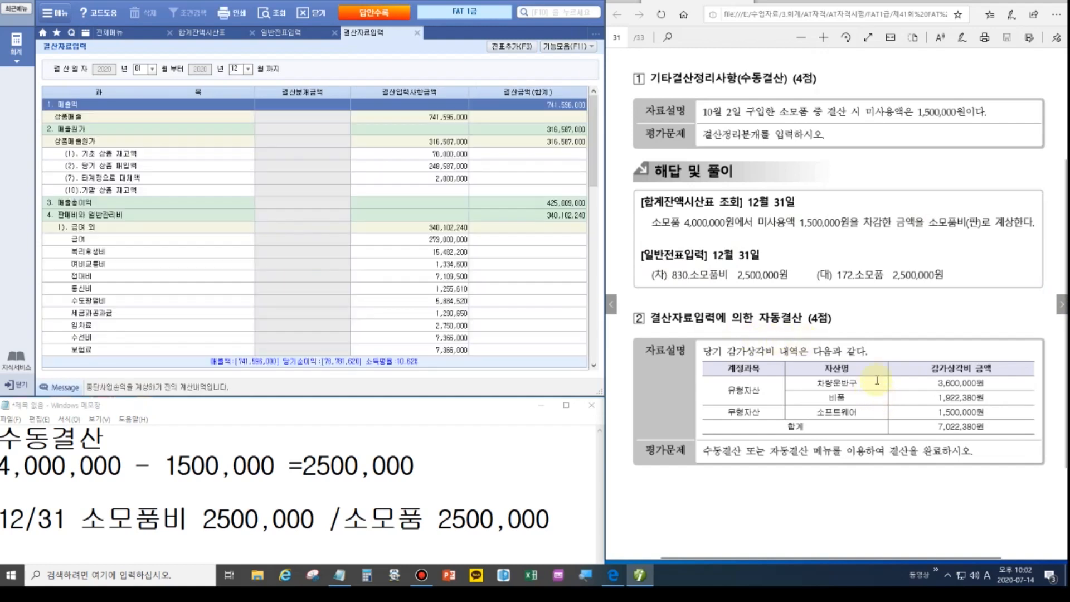
left_click(567, 47)
left_click(499, 107)
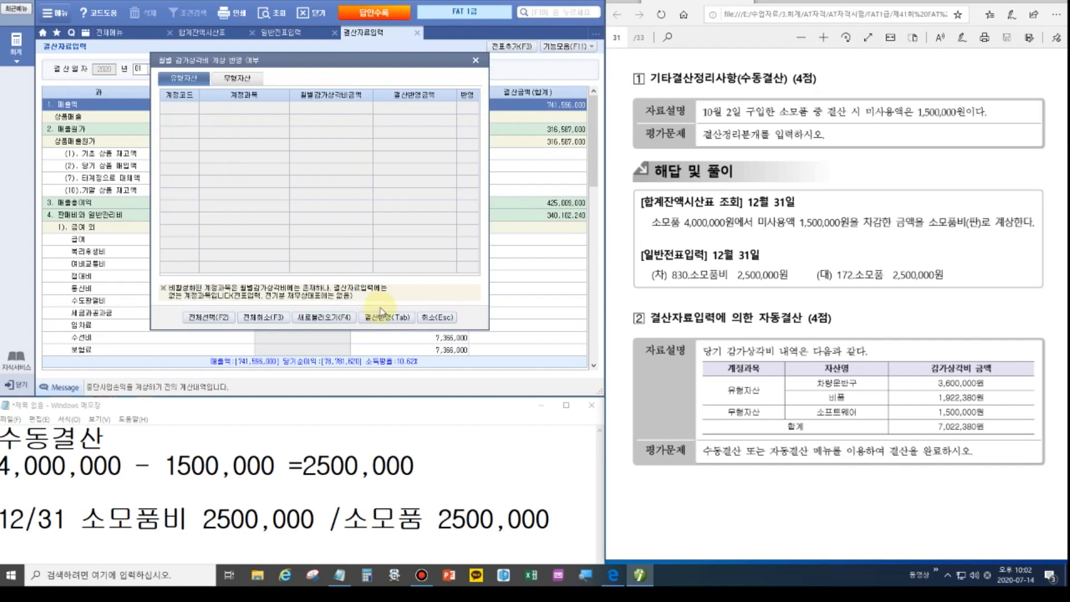
left_click(434, 317)
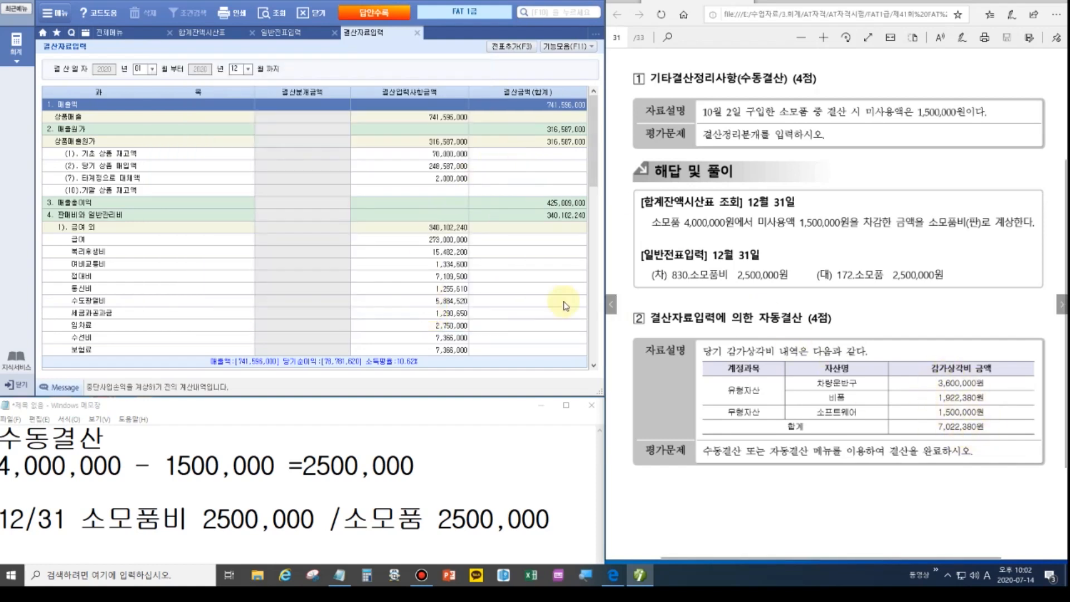
Enter depreciation of 3,600,000 for 차량운반구 and 1,922,380 for 비품.
scroll(433, 271, "down", 6)
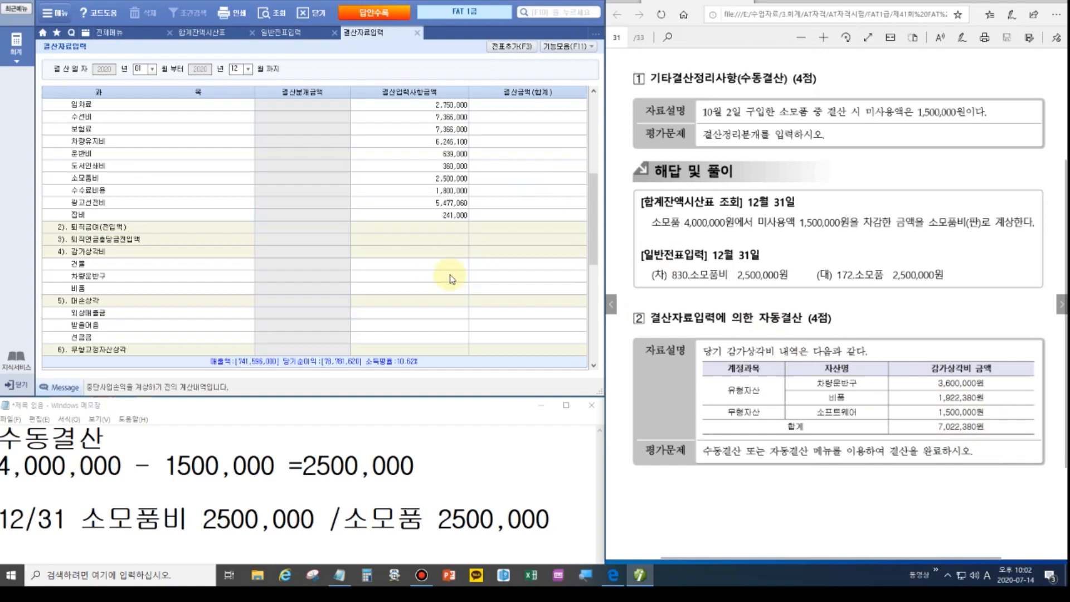
left_click(452, 277)
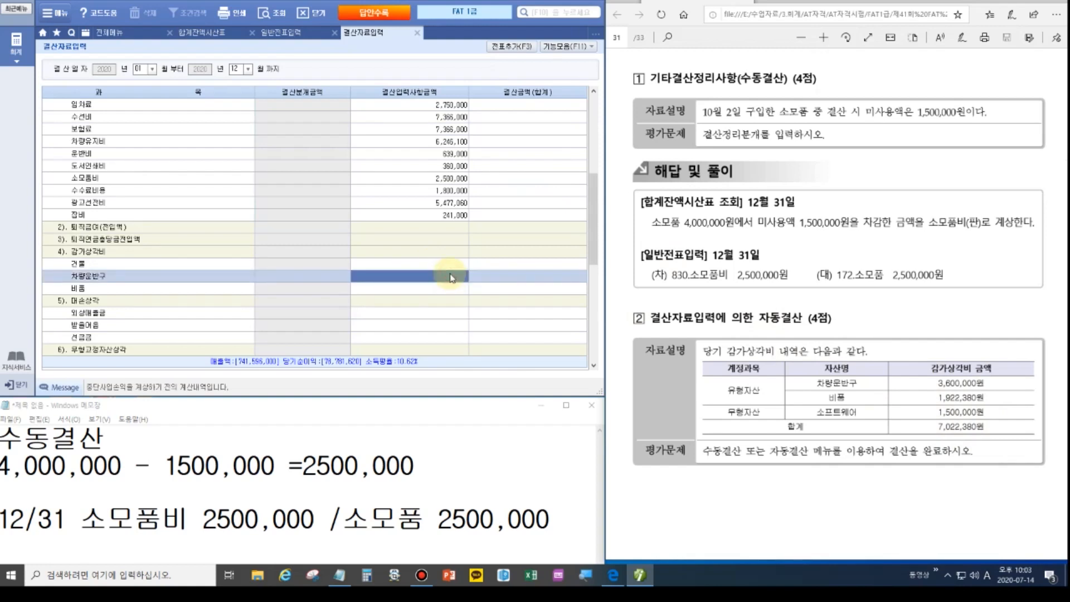
left_click(451, 275)
type("3,600,")
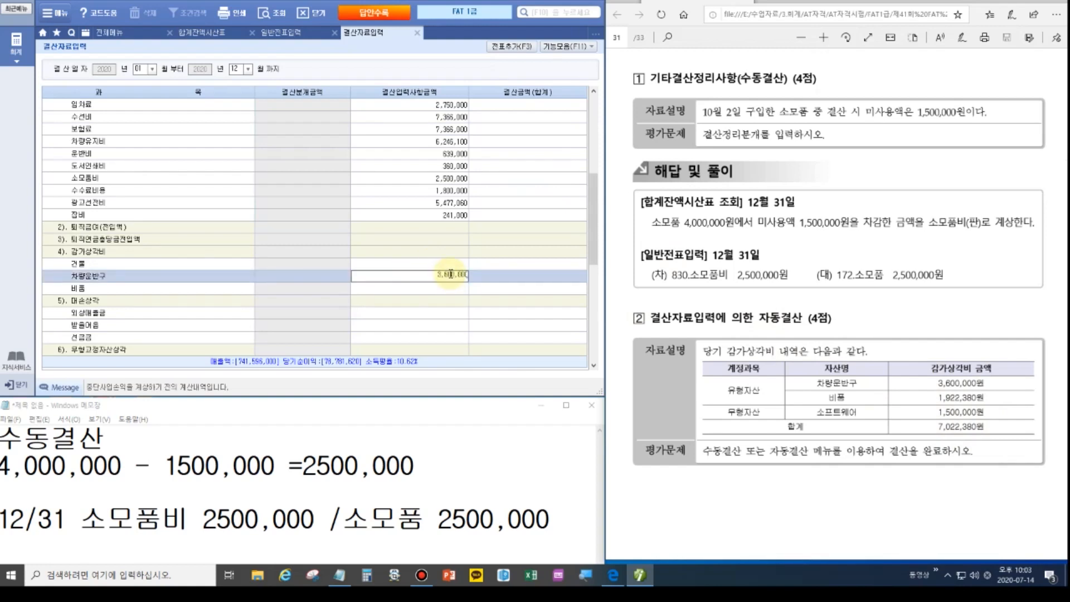
type("000")
key("Return")
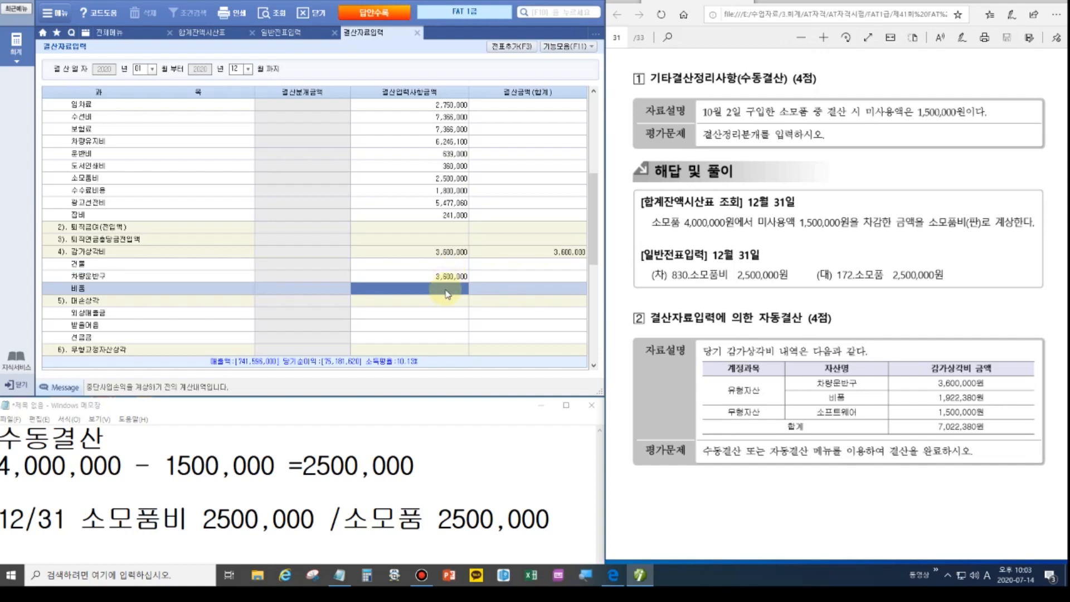
left_click(447, 289)
type("1,922,380")
key("Return")
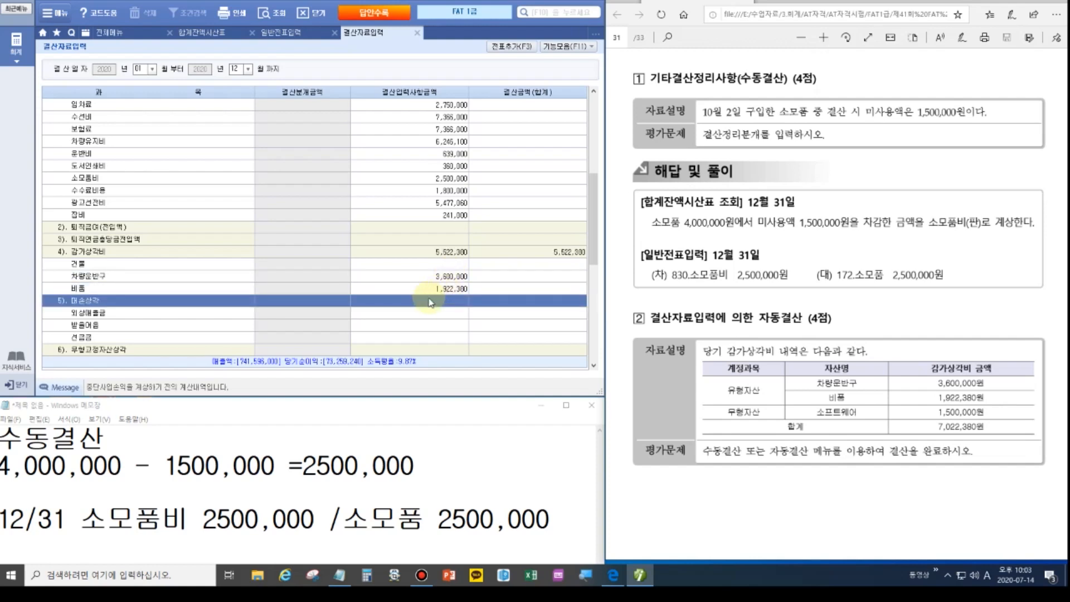
Enter 1,500,000 소프트웨어 amortisation and recheck all three amounts.
scroll(426, 315, "down", 3)
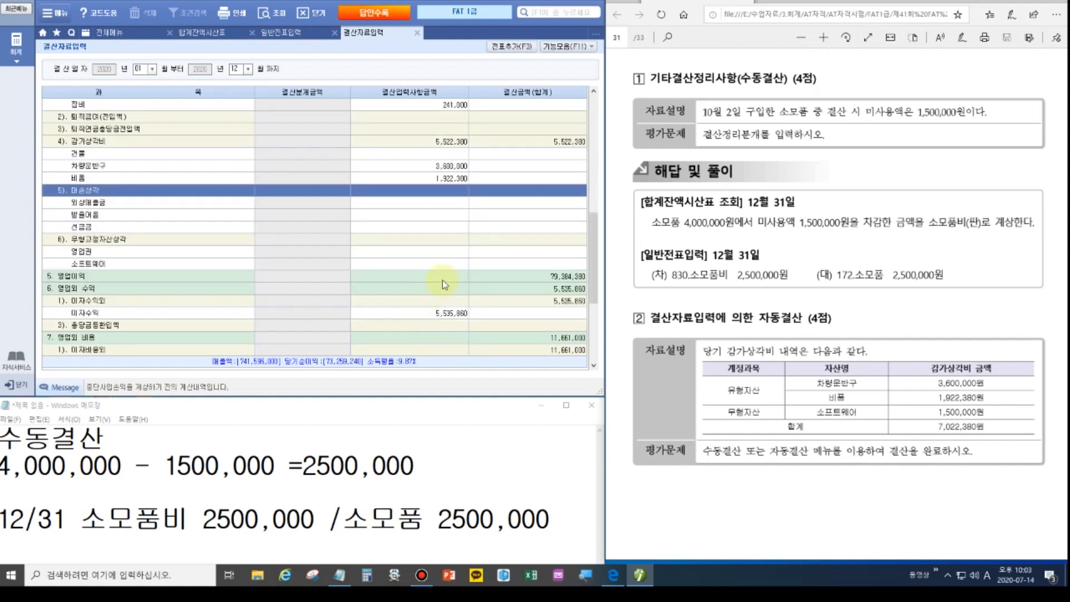
left_click(442, 264)
type("70")
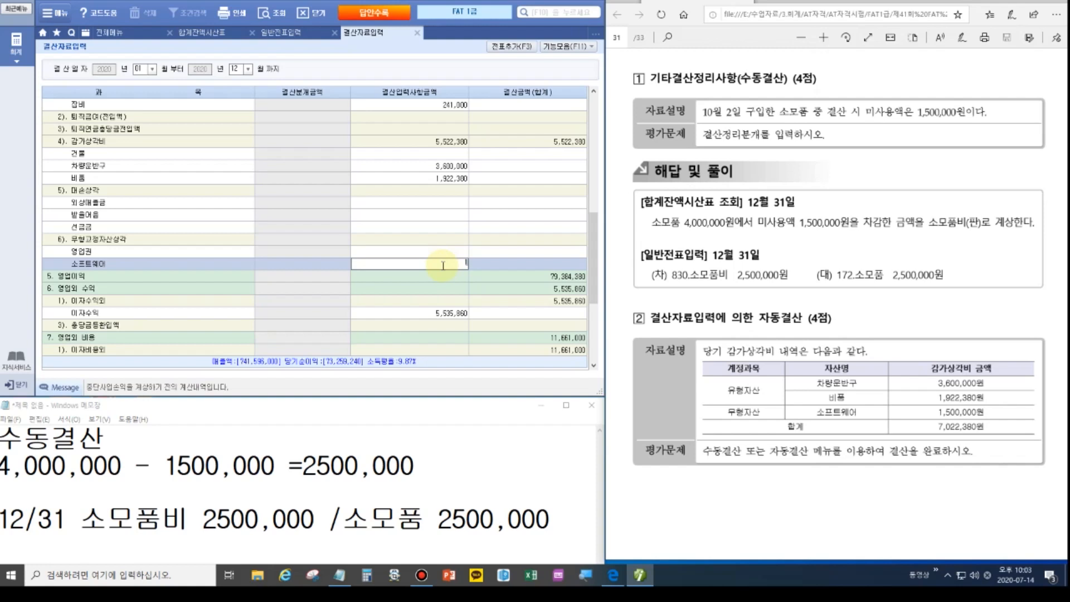
key("Return")
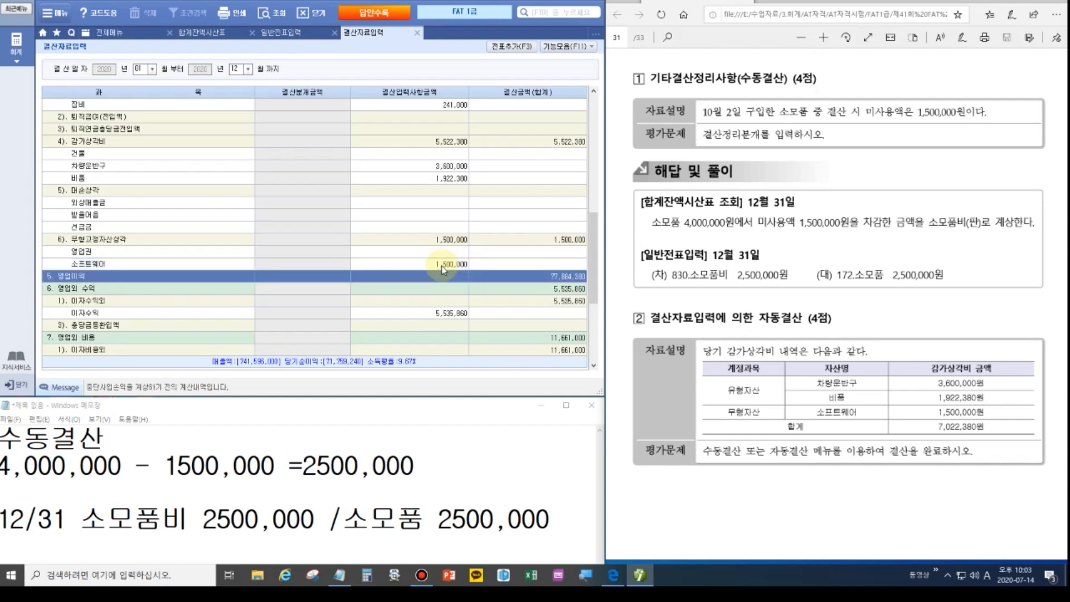
left_click(439, 264)
left_click(428, 178)
left_click(429, 166)
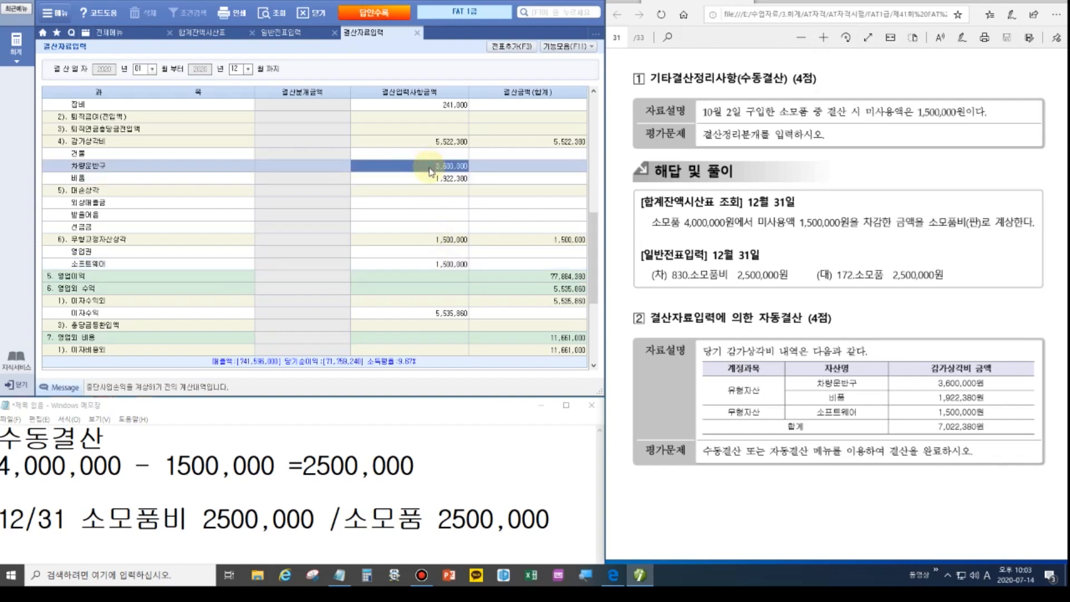
Post the closing figures as journal vouchers with 전표추가(F3) and confirm.
left_click(500, 50)
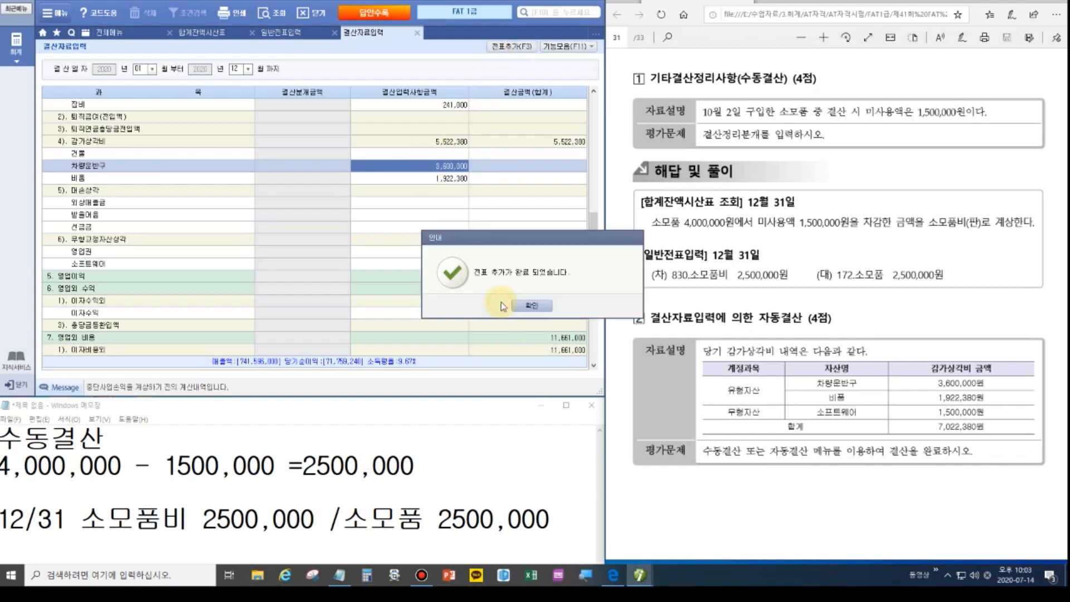
left_click(522, 306)
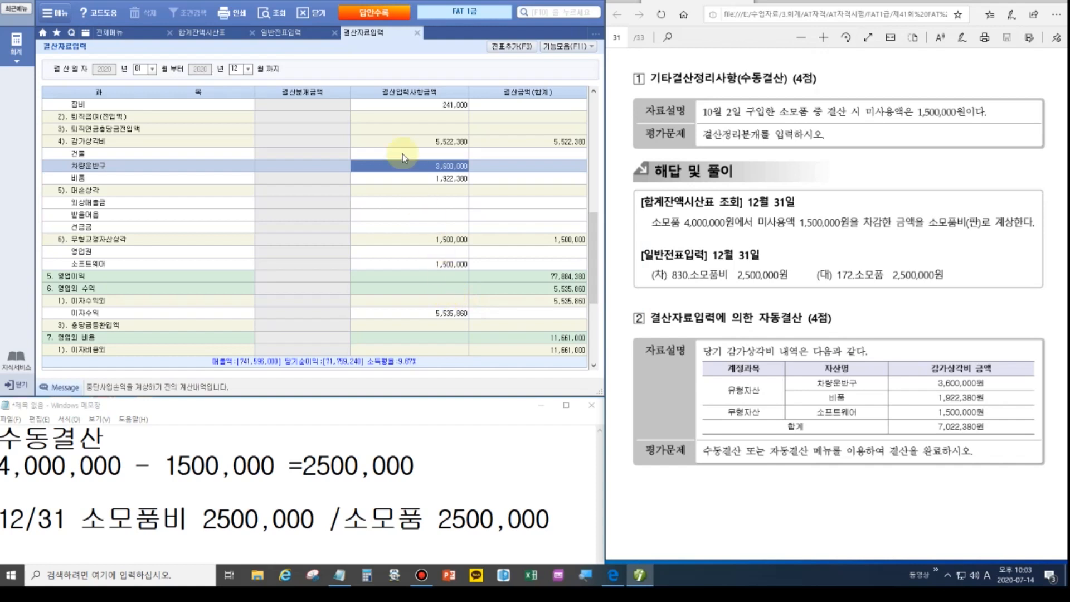
left_click(111, 32)
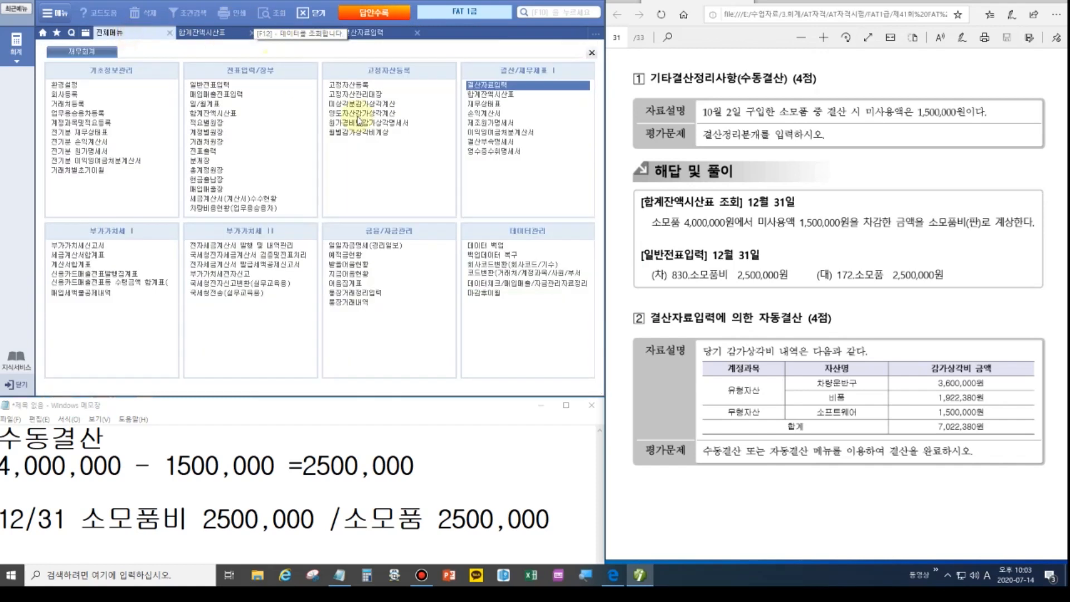
View the December income statement, then load the saved 이익잉여금처분계산서 showing net income 71,759,240.
left_click(486, 113)
type("12")
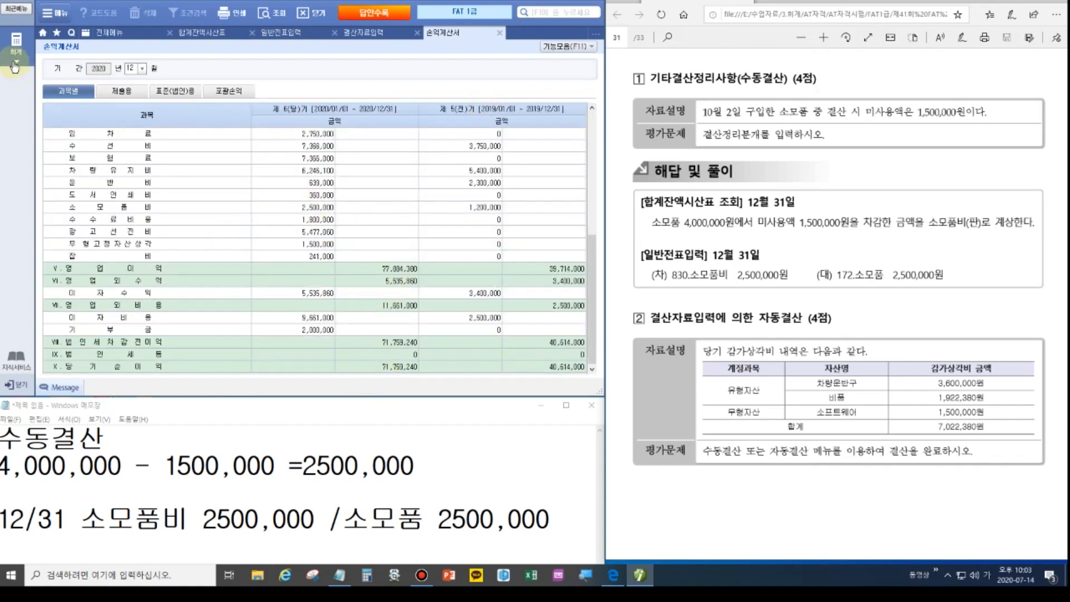
left_click(111, 32)
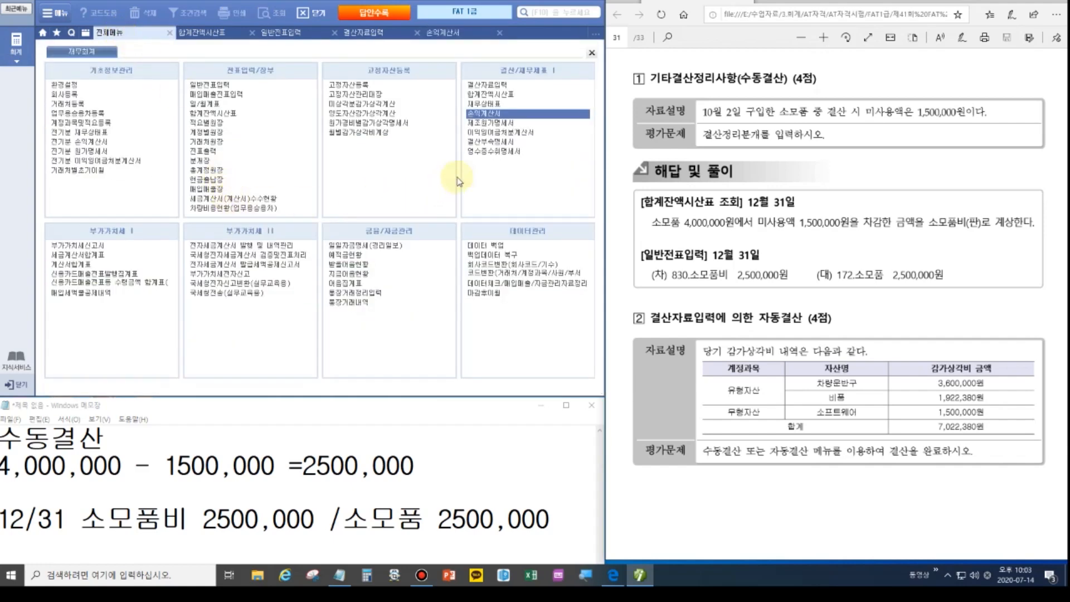
left_click(497, 133)
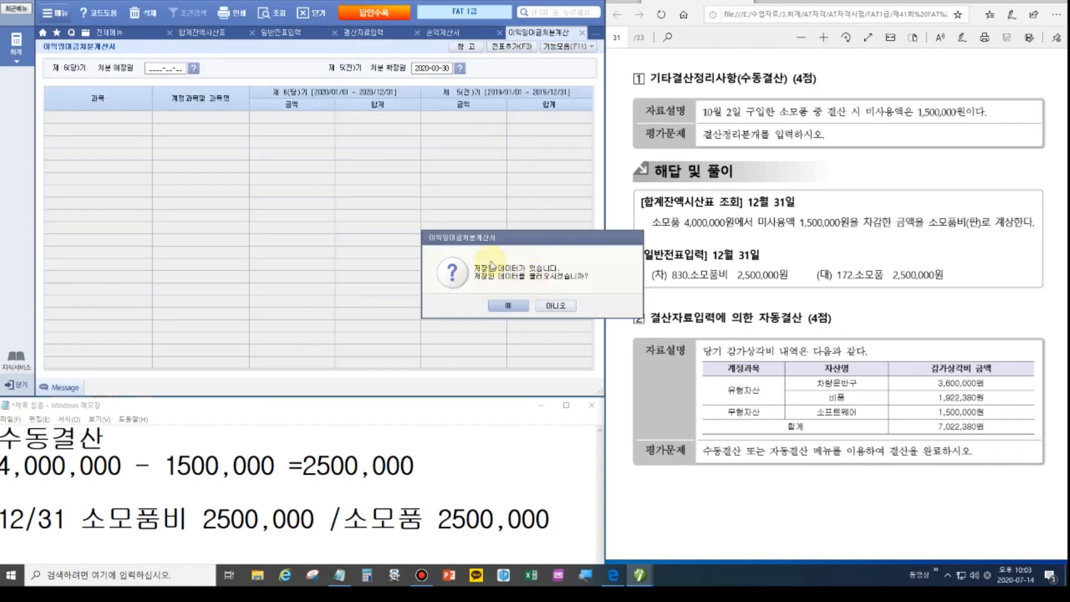
left_click(508, 305)
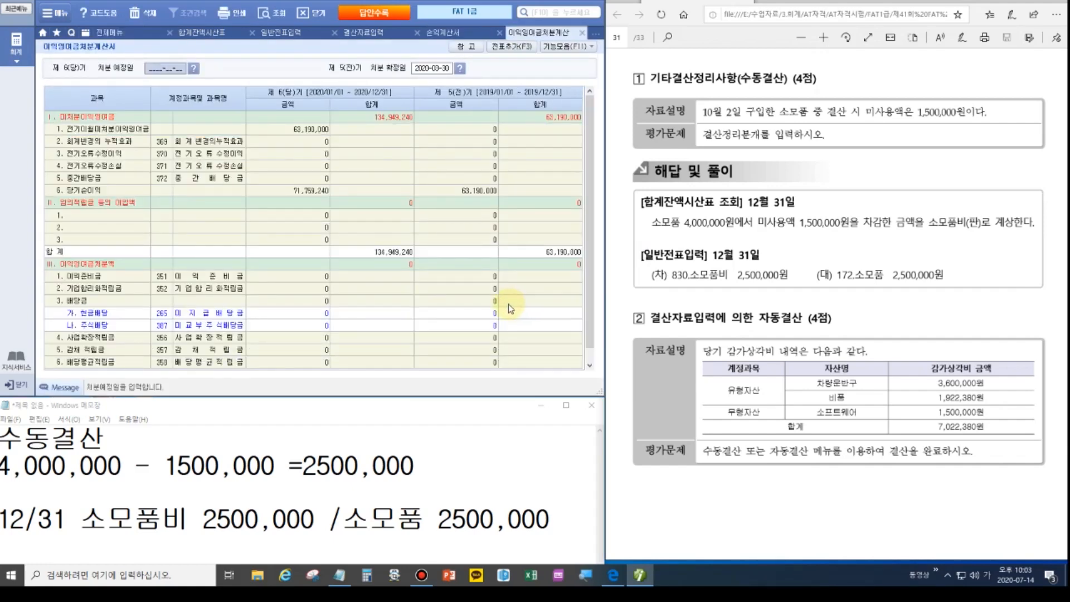
left_click(305, 195)
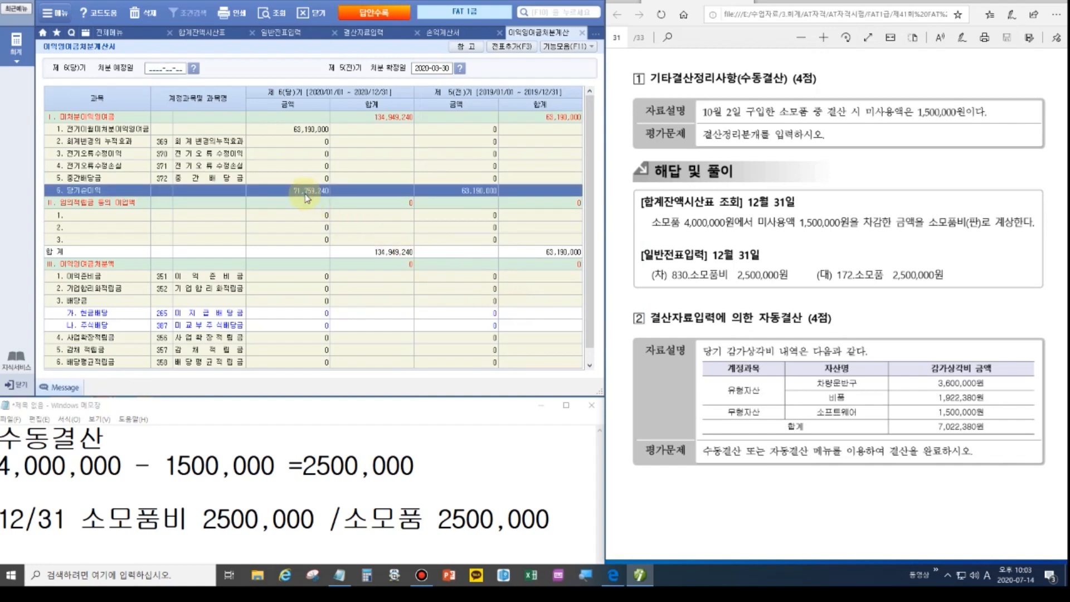
Add the five retained-earnings closing entries via 전표추가 and switch to 일반전표입력.
left_click(510, 47)
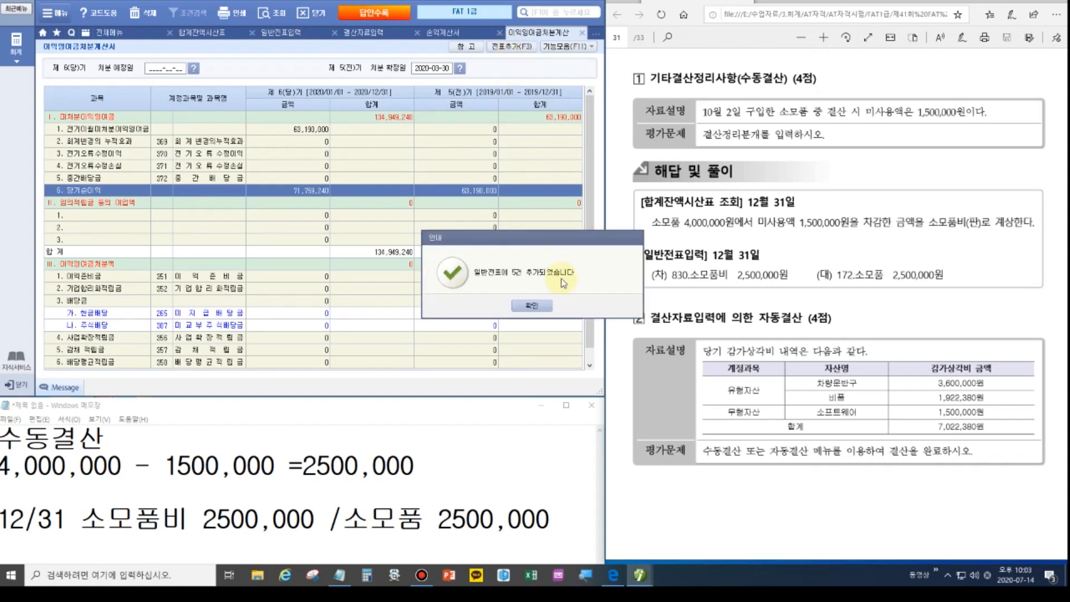
left_click(532, 306)
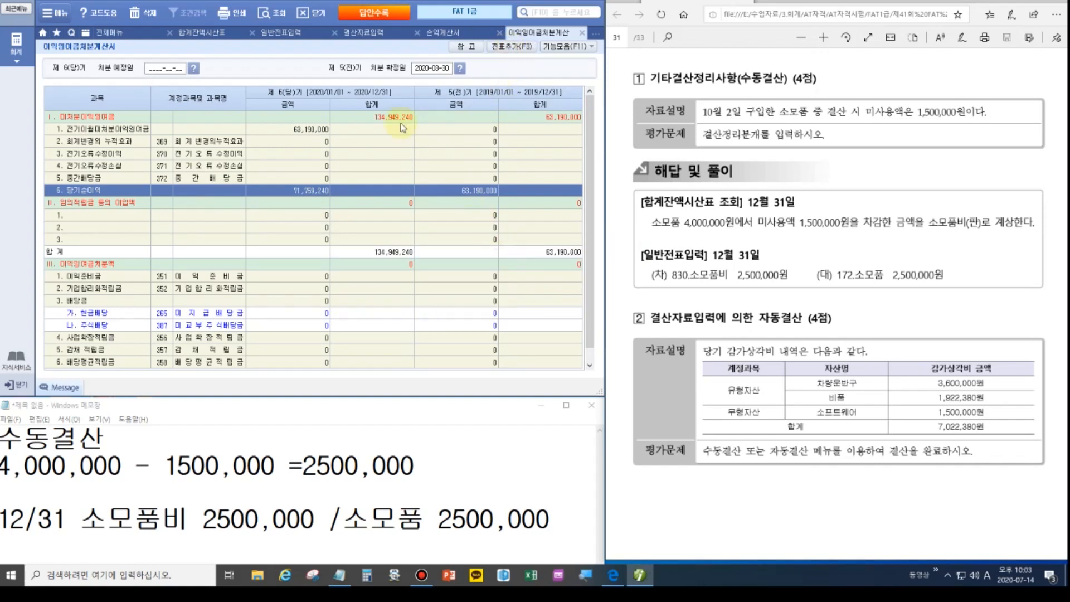
left_click(361, 35)
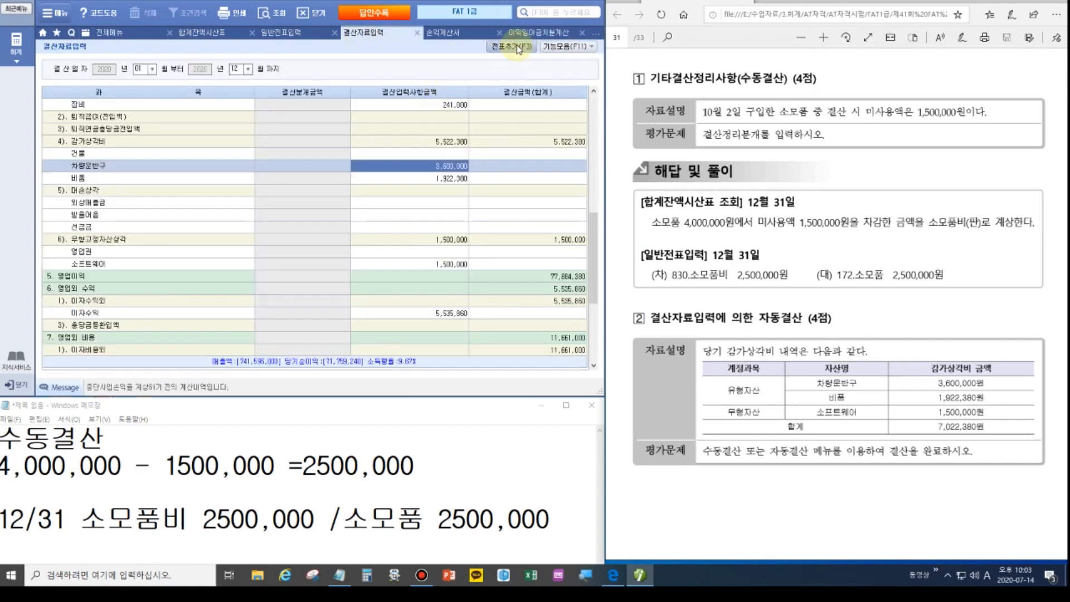
left_click(536, 32)
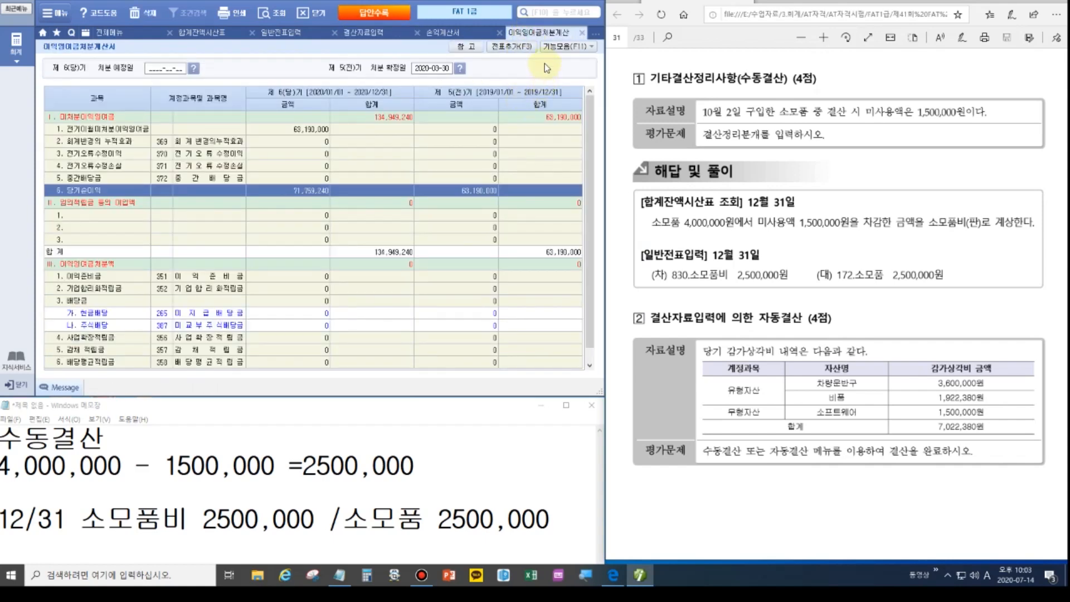
left_click(281, 34)
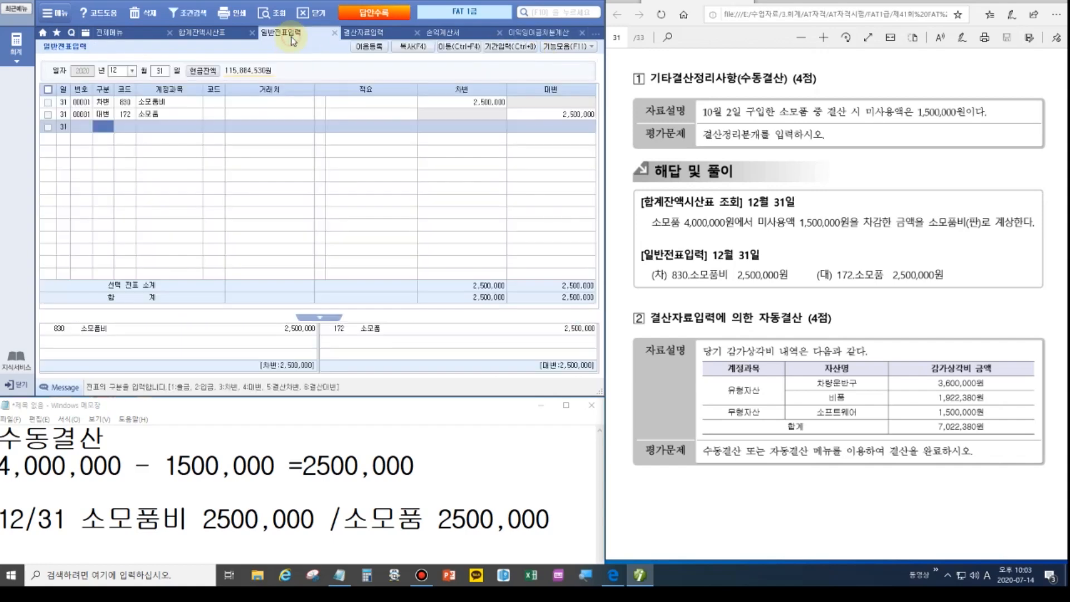
Review 12/31 vouchers 00001, 00003 and 00006, then turn the answer PDF to Problem 5.
left_click(272, 12)
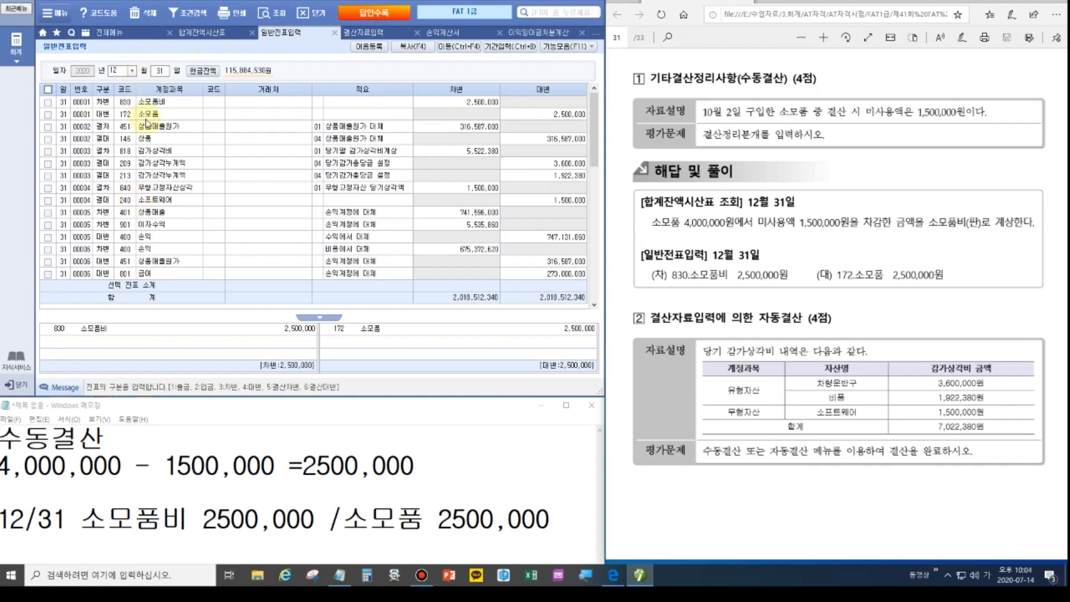
left_click(145, 104)
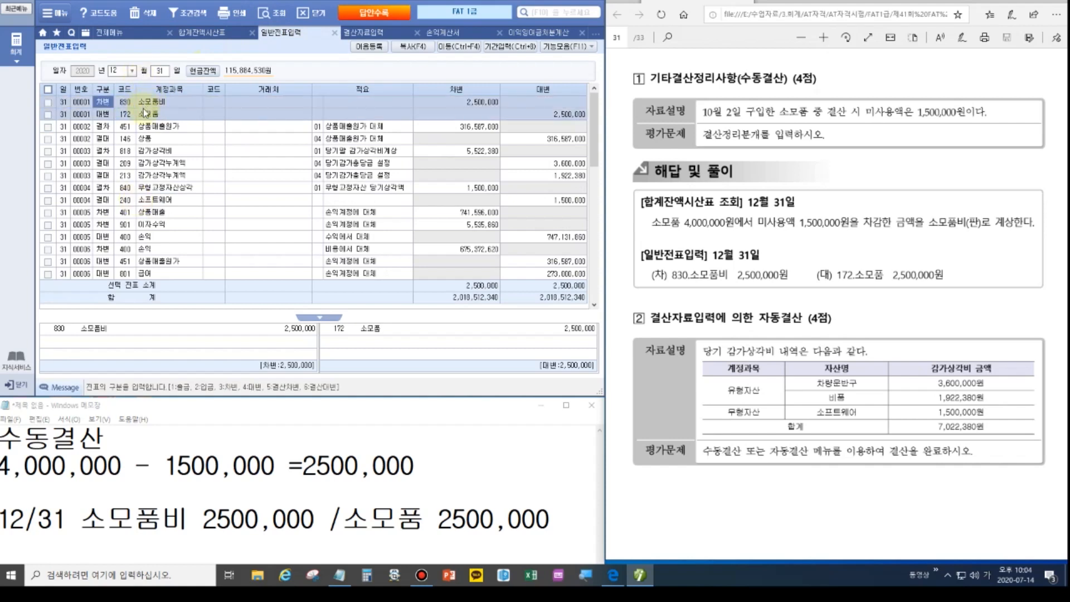
left_click(147, 164)
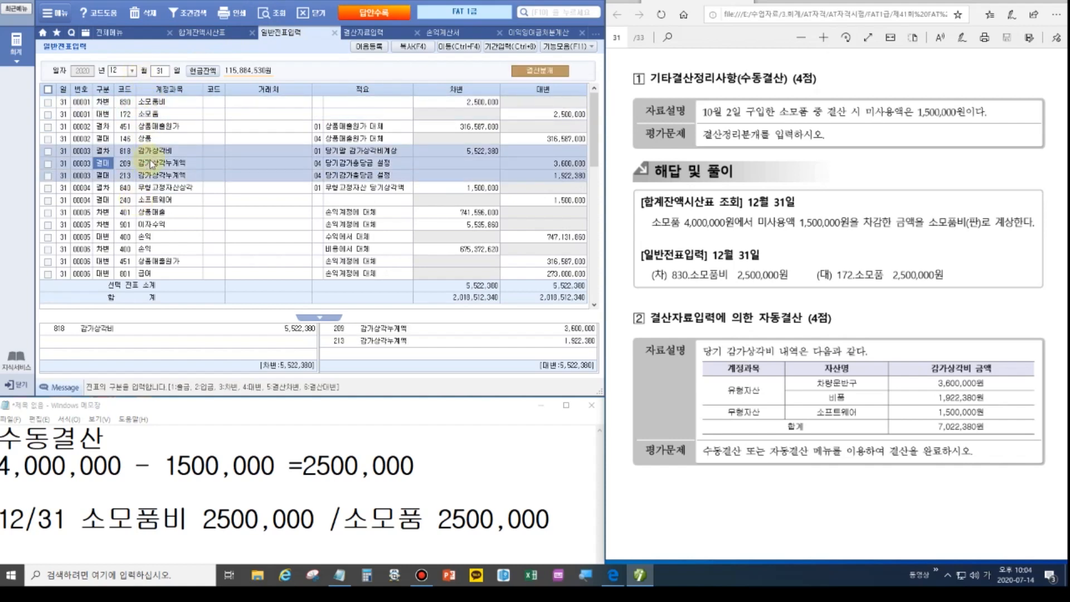
scroll(148, 248, "down", 3)
left_click(150, 238)
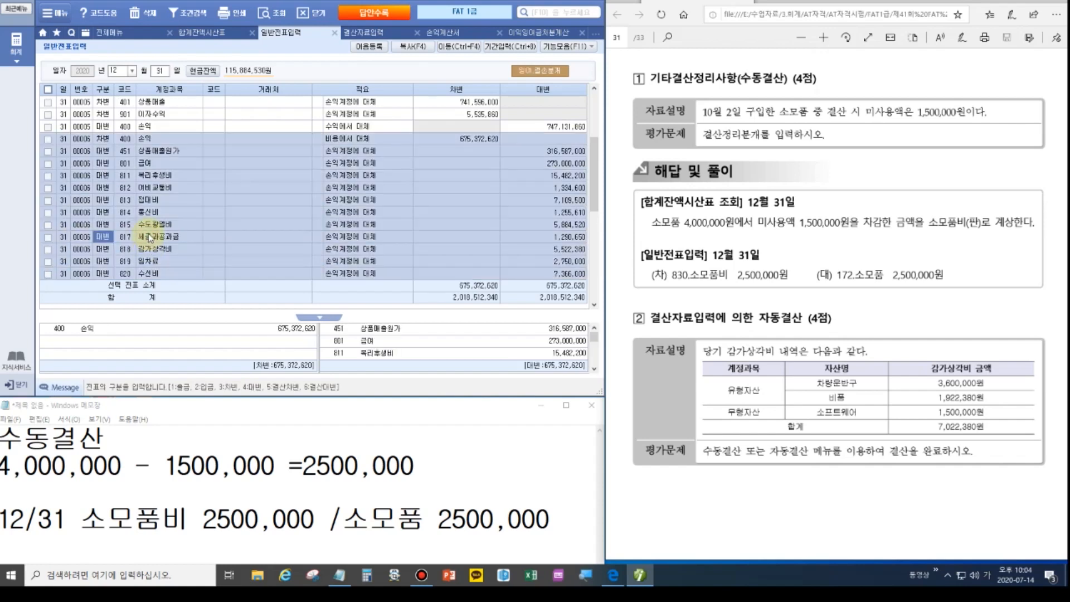
scroll(150, 238, "down", 6)
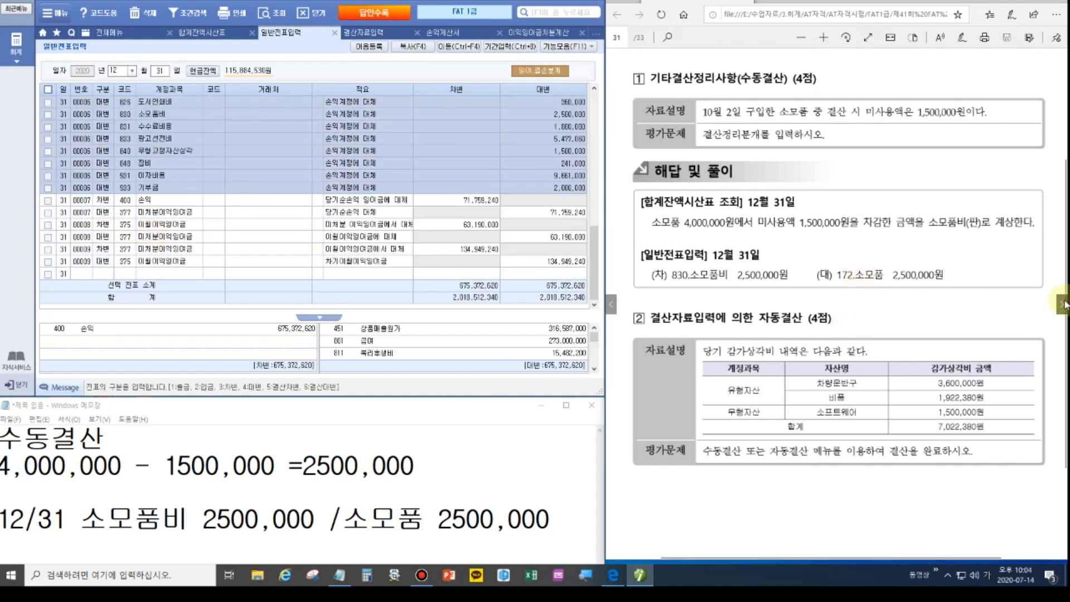
left_click(1063, 304)
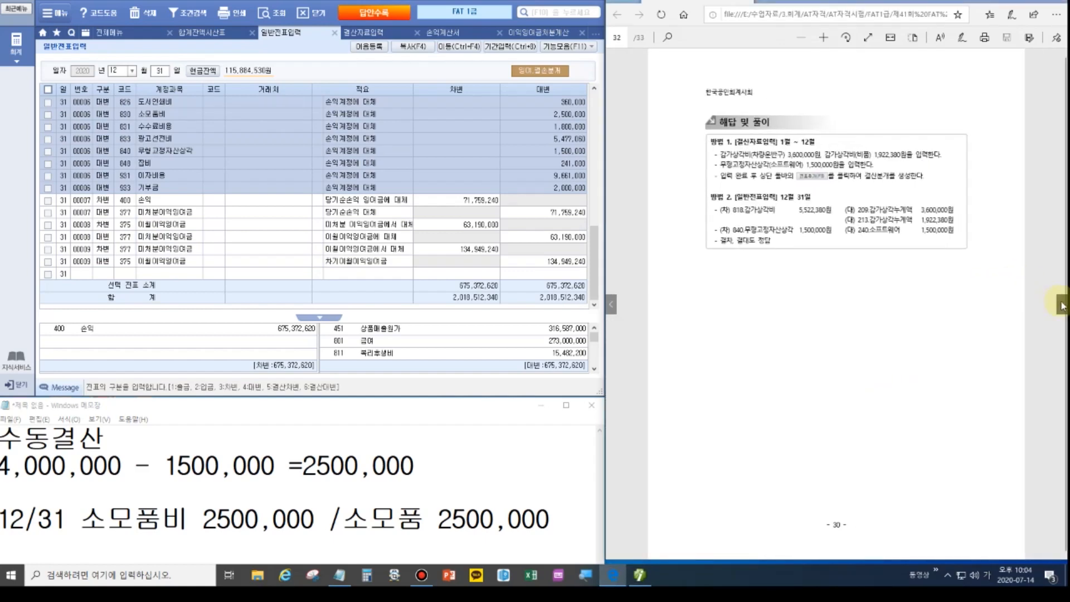
left_click(1062, 305)
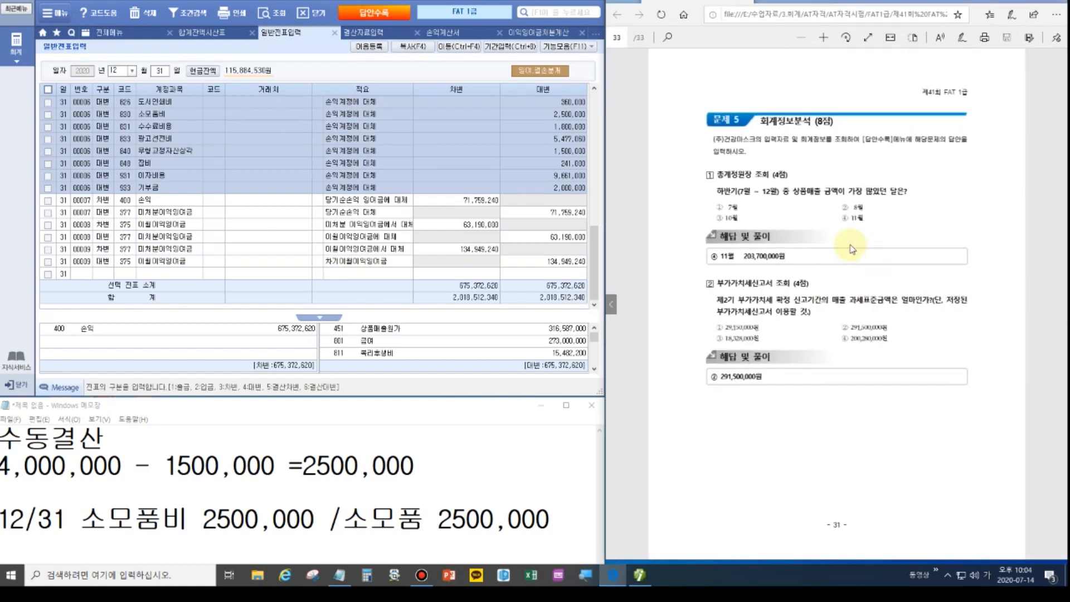
Open 총계정원장 for account range 401 to 401 (상품매출).
scroll(851, 249, "up", 3)
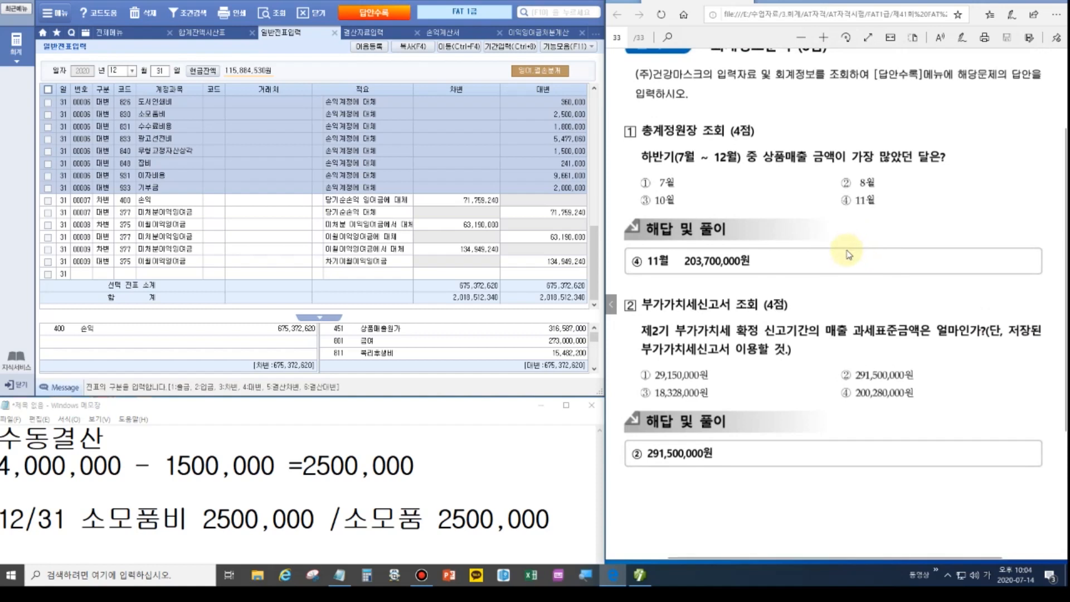
left_click(131, 34)
left_click(206, 170)
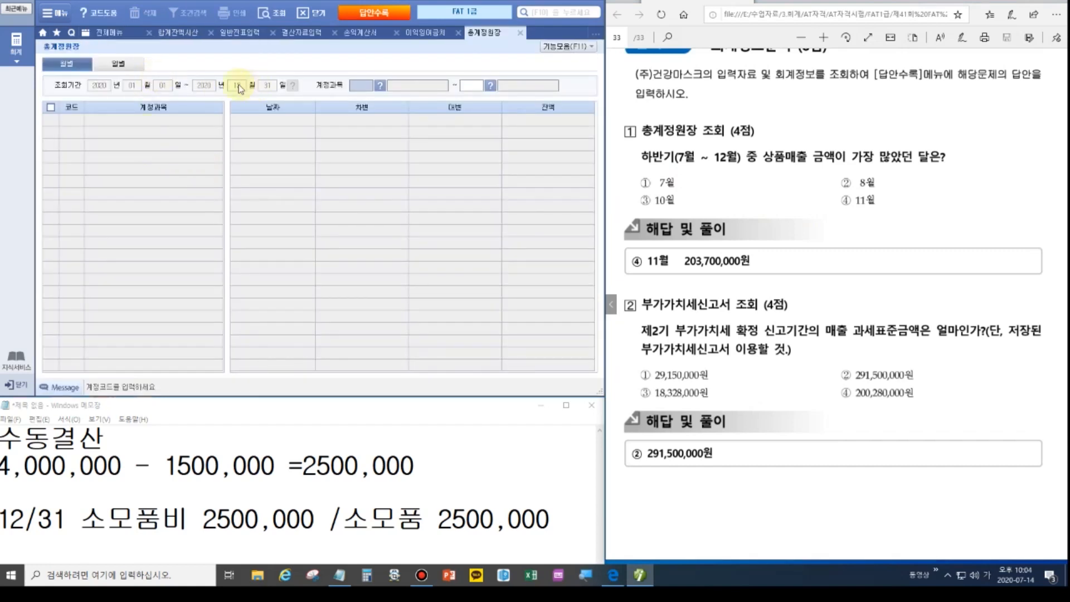
type("401")
key("Return")
type("401")
key("Return")
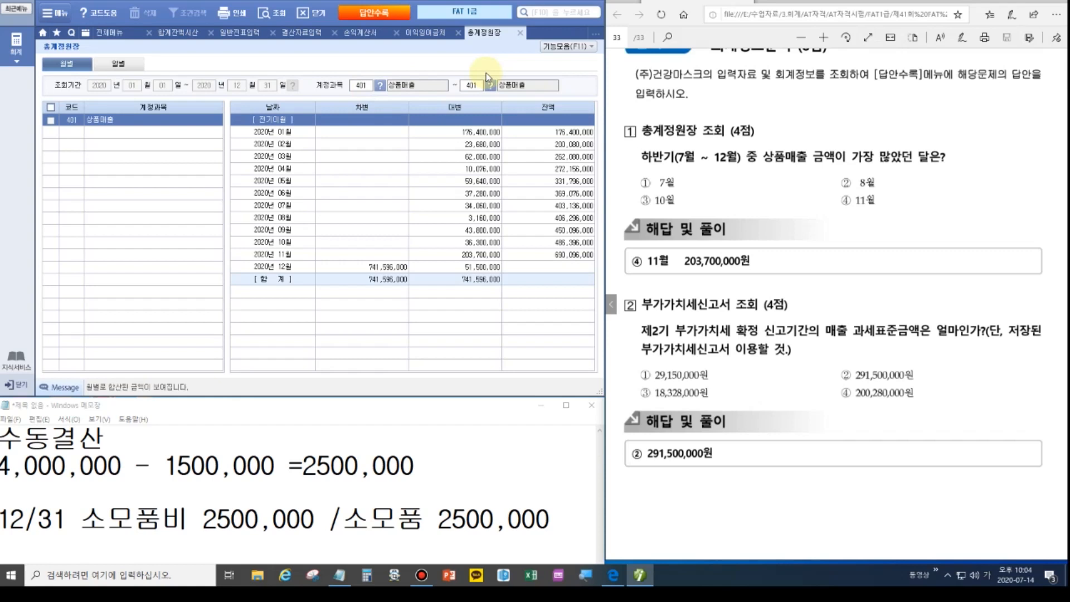
Compare monthly rows and mark November's 203,700,000 as answer ④ 11월.
left_click(288, 205)
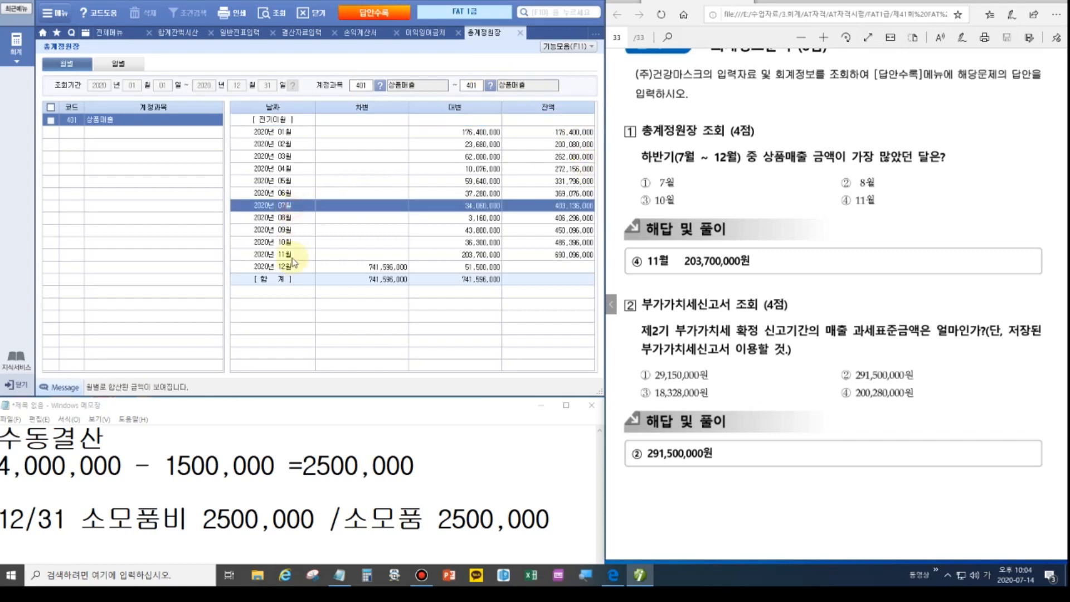
left_click(292, 266)
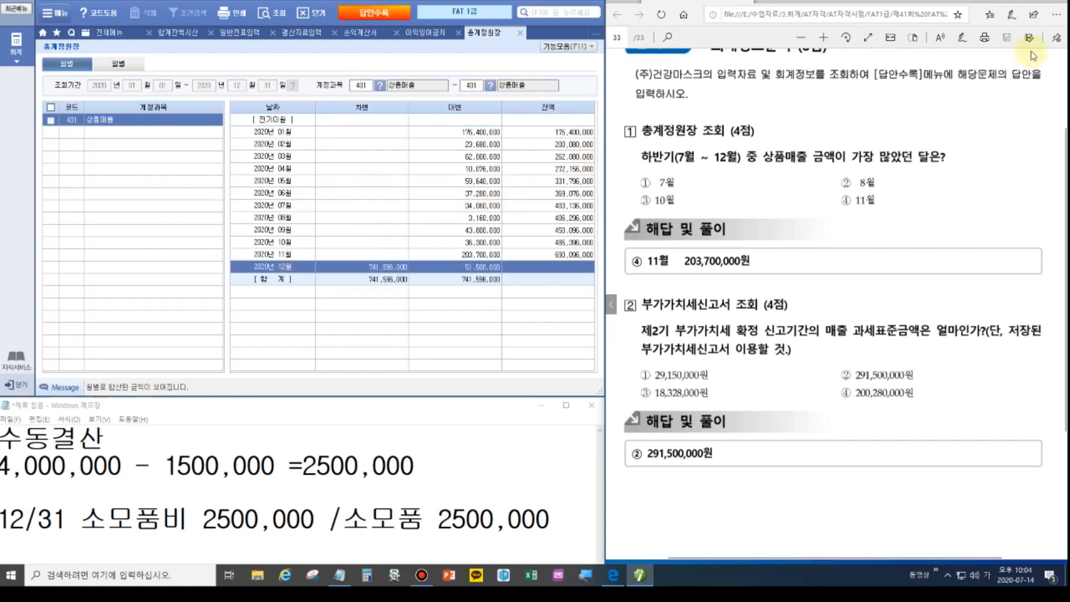
left_click(1049, 1)
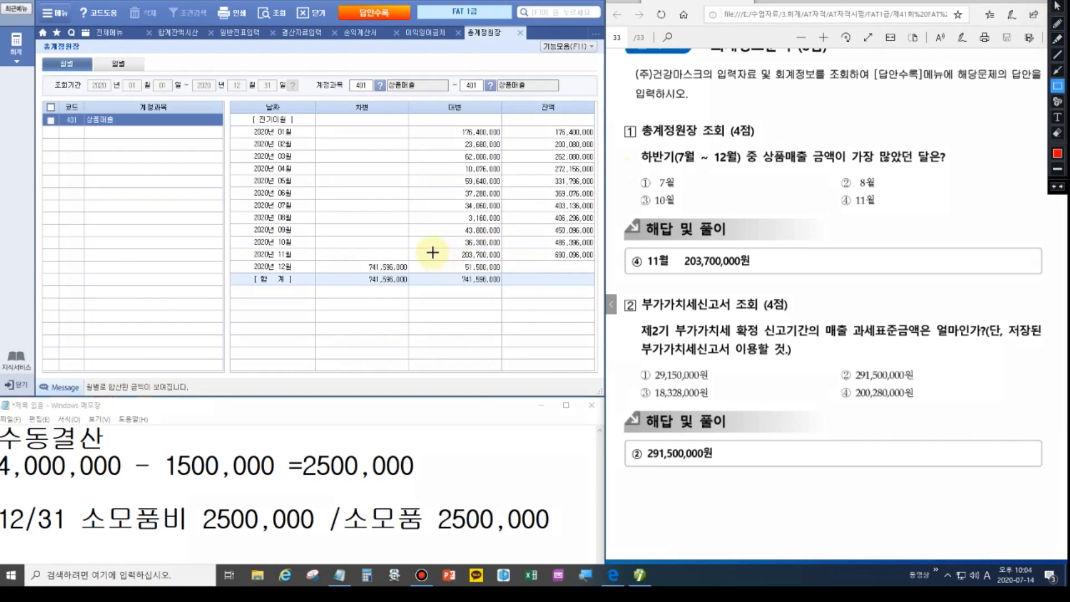
left_click_drag(406, 248, 501, 261)
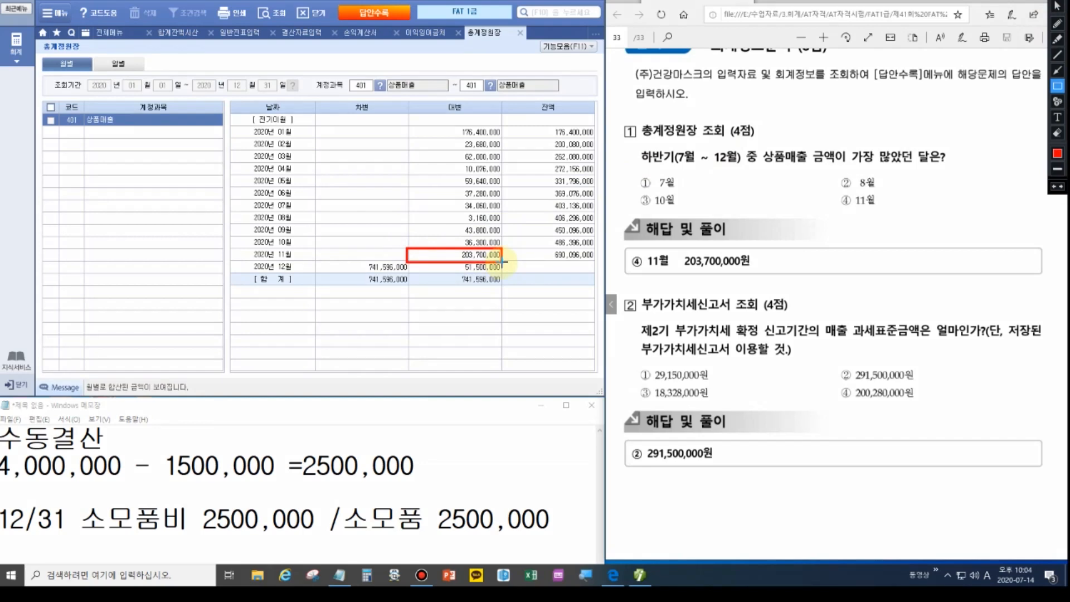
left_click_drag(834, 194, 886, 214)
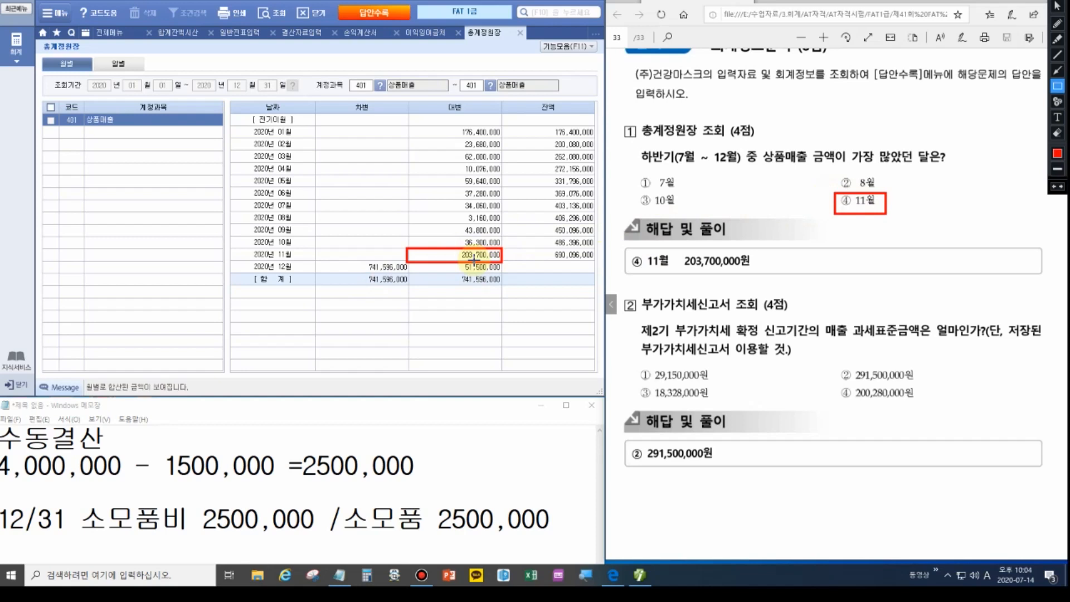
key("Escape")
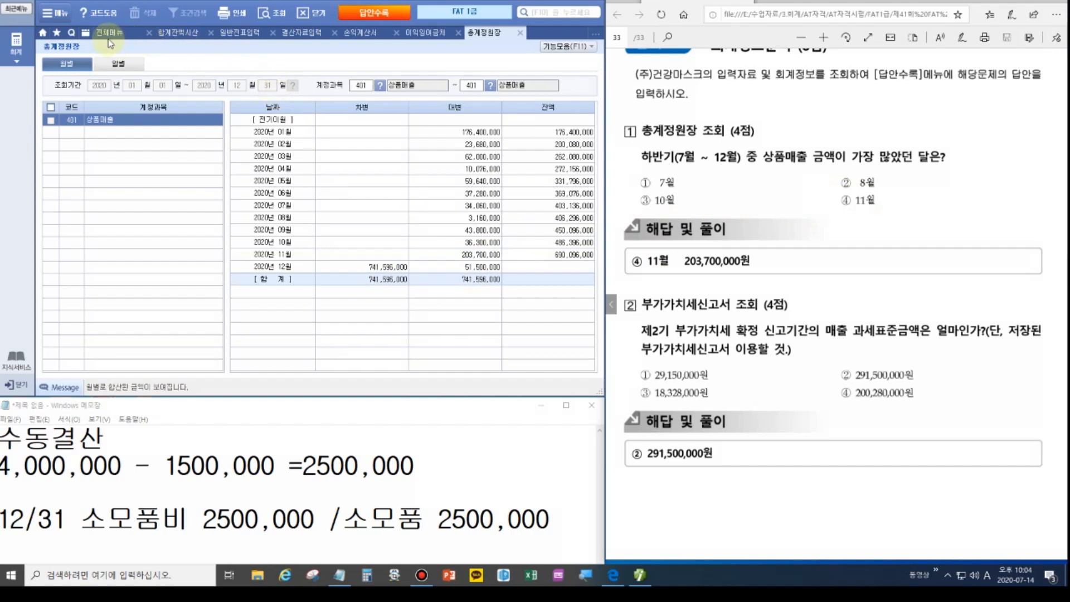
left_click(109, 33)
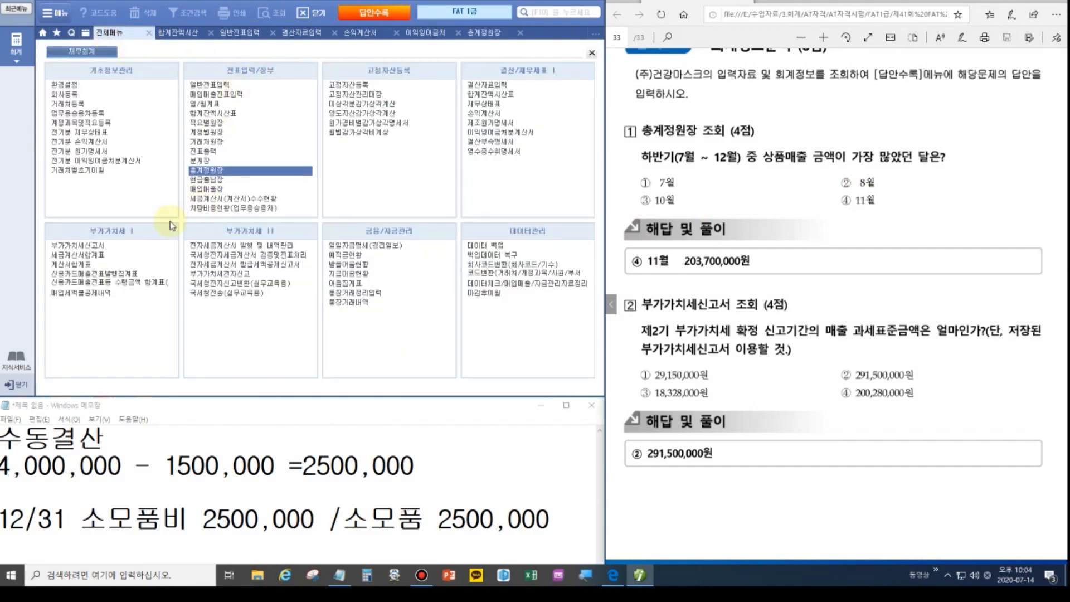
Open 부가가치세신고서 for 4/4분기 (October–December 2020) 정기신고 and load saved data.
left_click(109, 246)
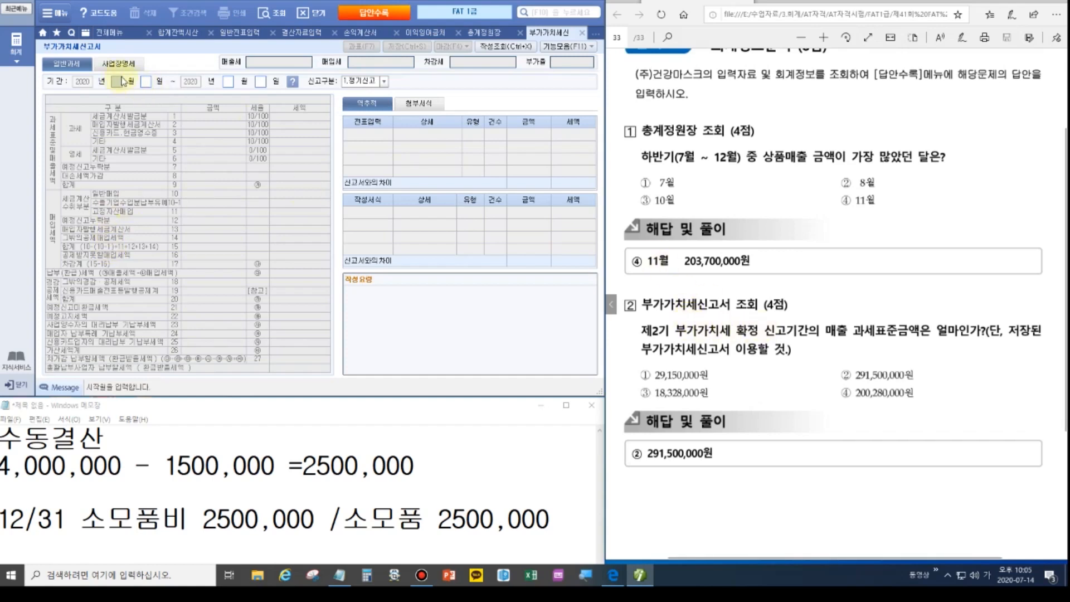
left_click(293, 84)
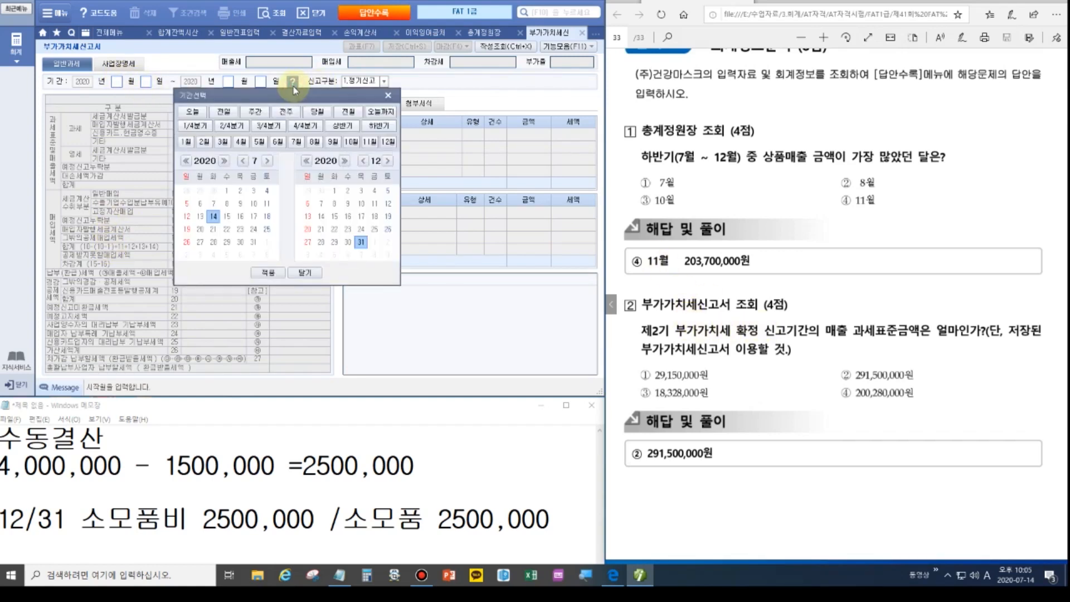
left_click(312, 128)
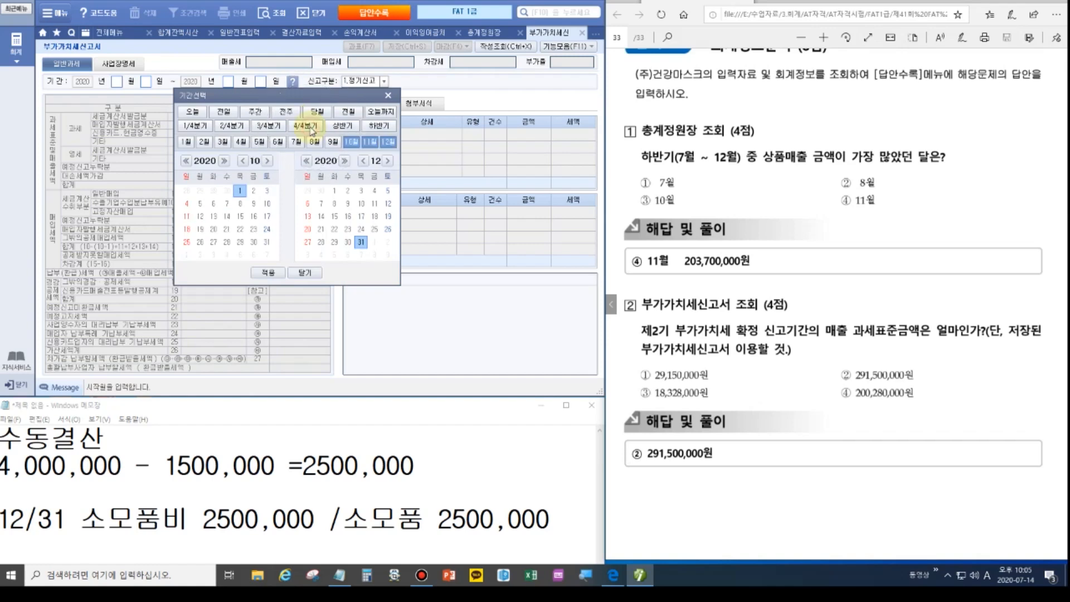
left_click(273, 273)
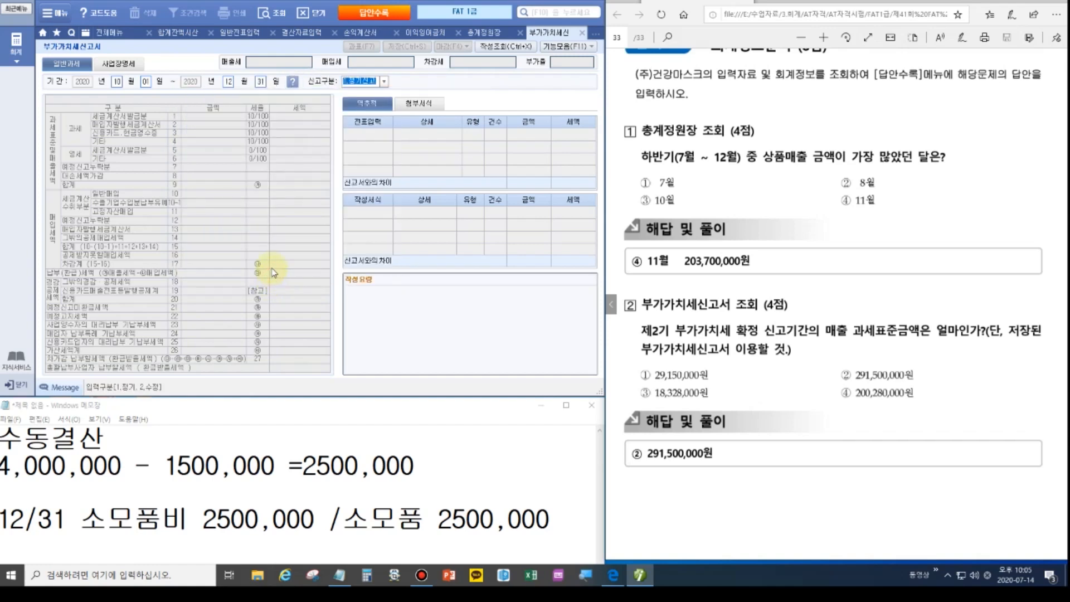
key("Return")
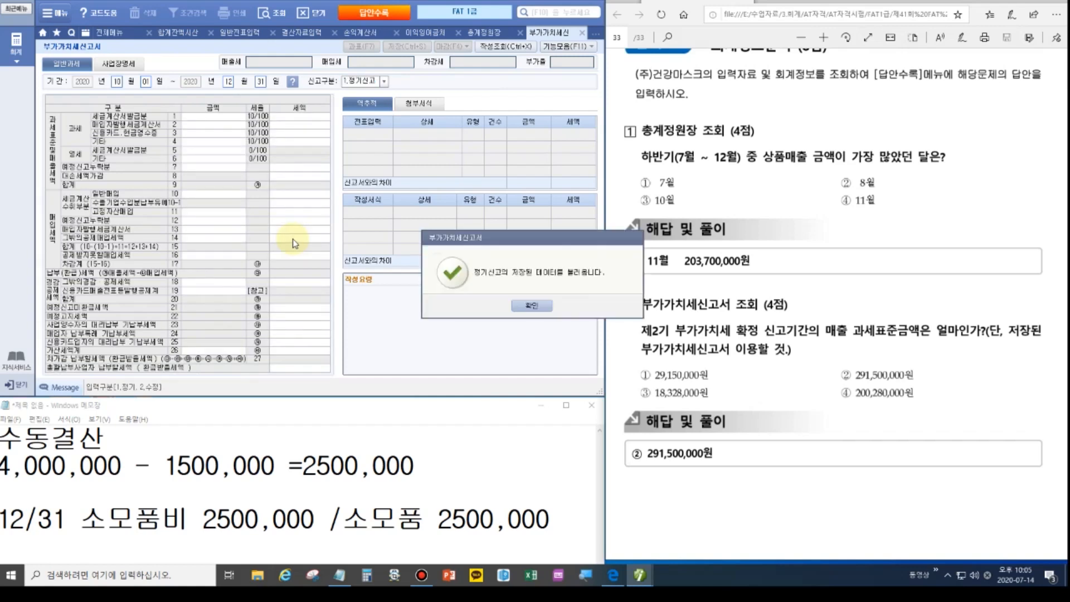
left_click(530, 305)
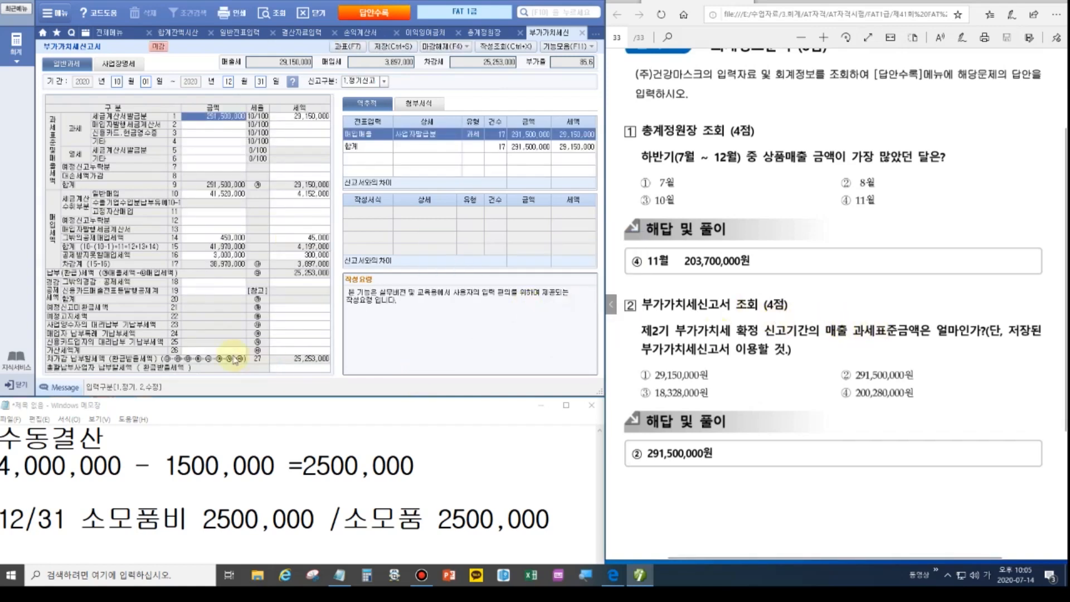
Mark the 291,500,000 taxable sales total and link it to answer ②.
left_click(991, 5)
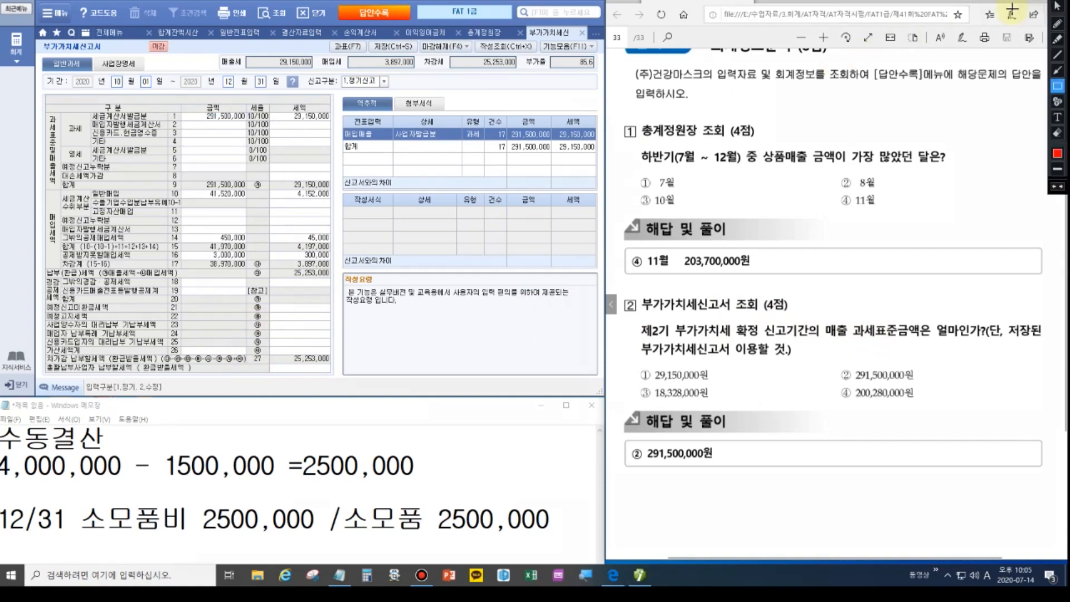
mouse_move(180, 179)
left_mouse_down()
mouse_move(266, 194)
mouse_move(249, 190)
left_mouse_up()
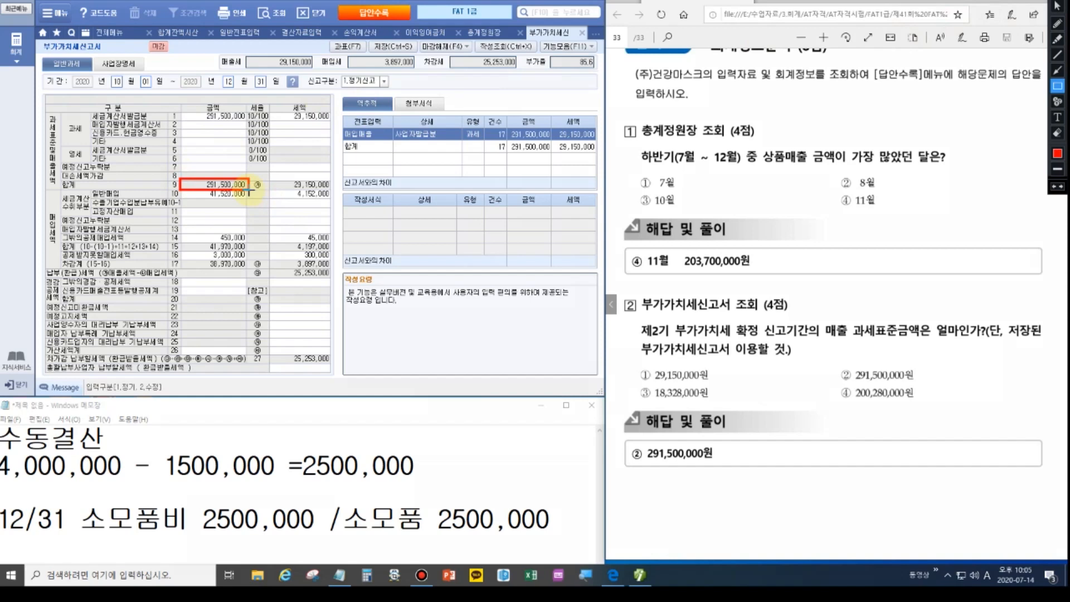
left_click(1057, 70)
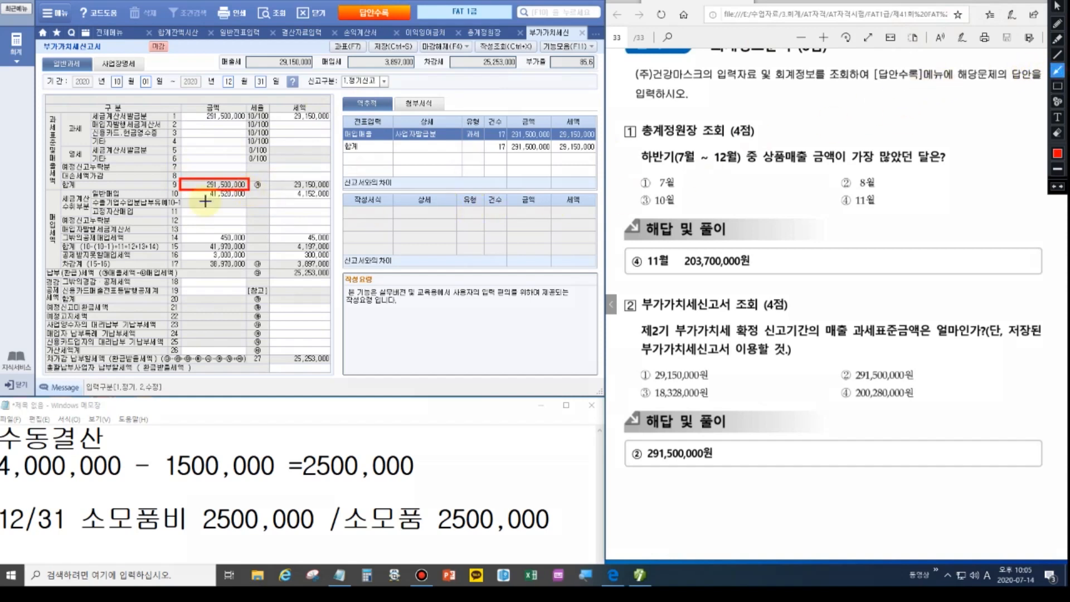
mouse_move(245, 192)
left_mouse_down()
mouse_move(740, 387)
mouse_move(871, 383)
mouse_move(847, 376)
left_mouse_up()
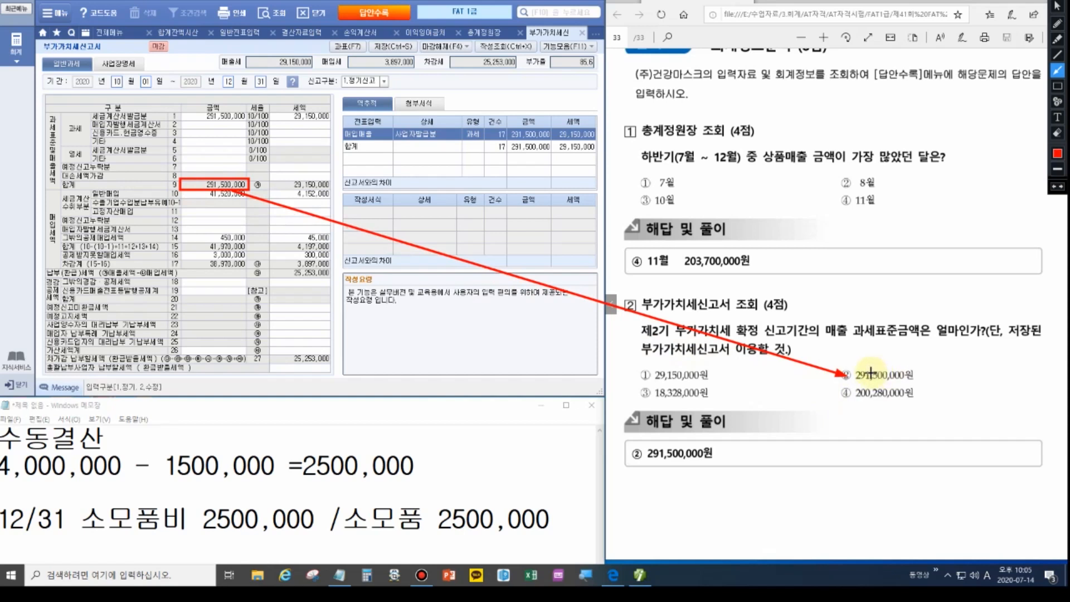
key("Escape")
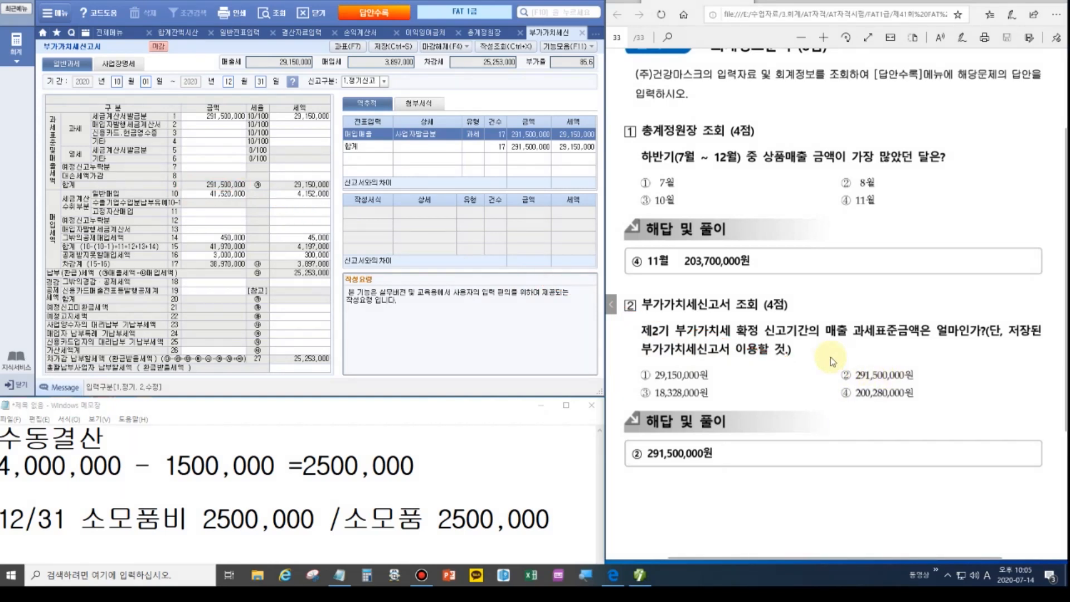